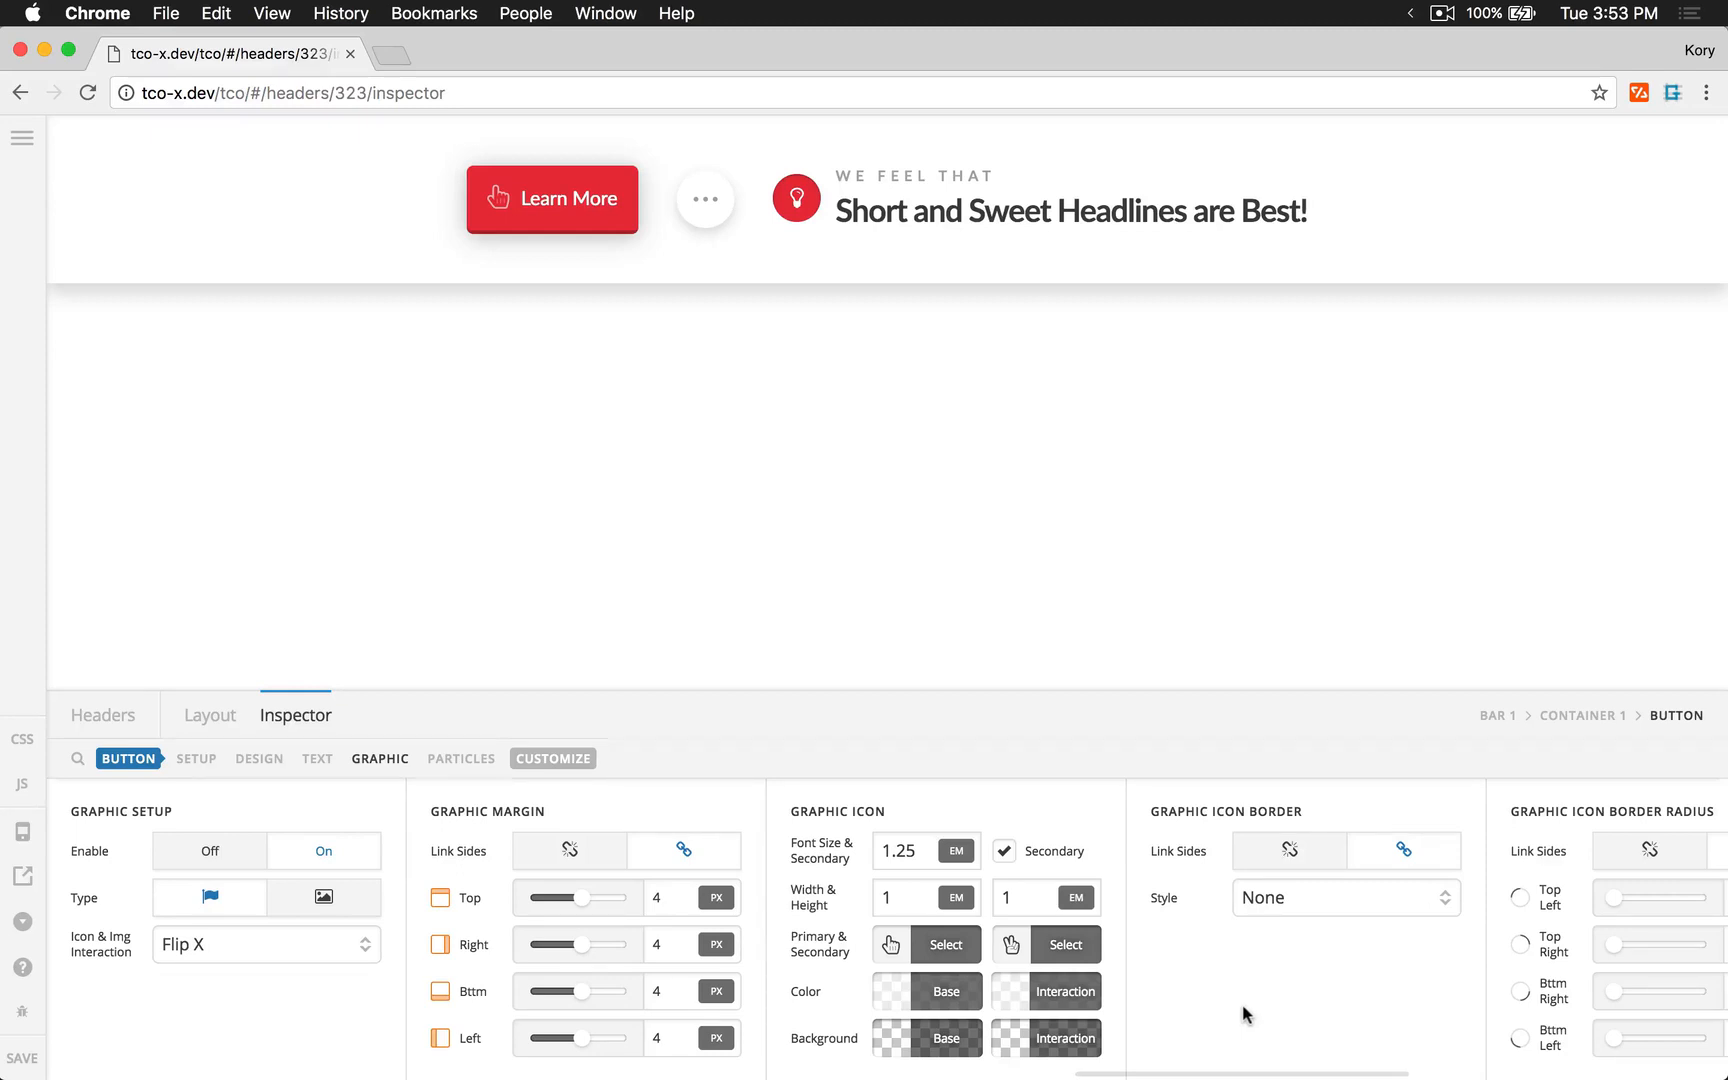
# - Turn the Learn More button's graphic off and back on
pyautogui.hscroll(-3, 316, 1003)
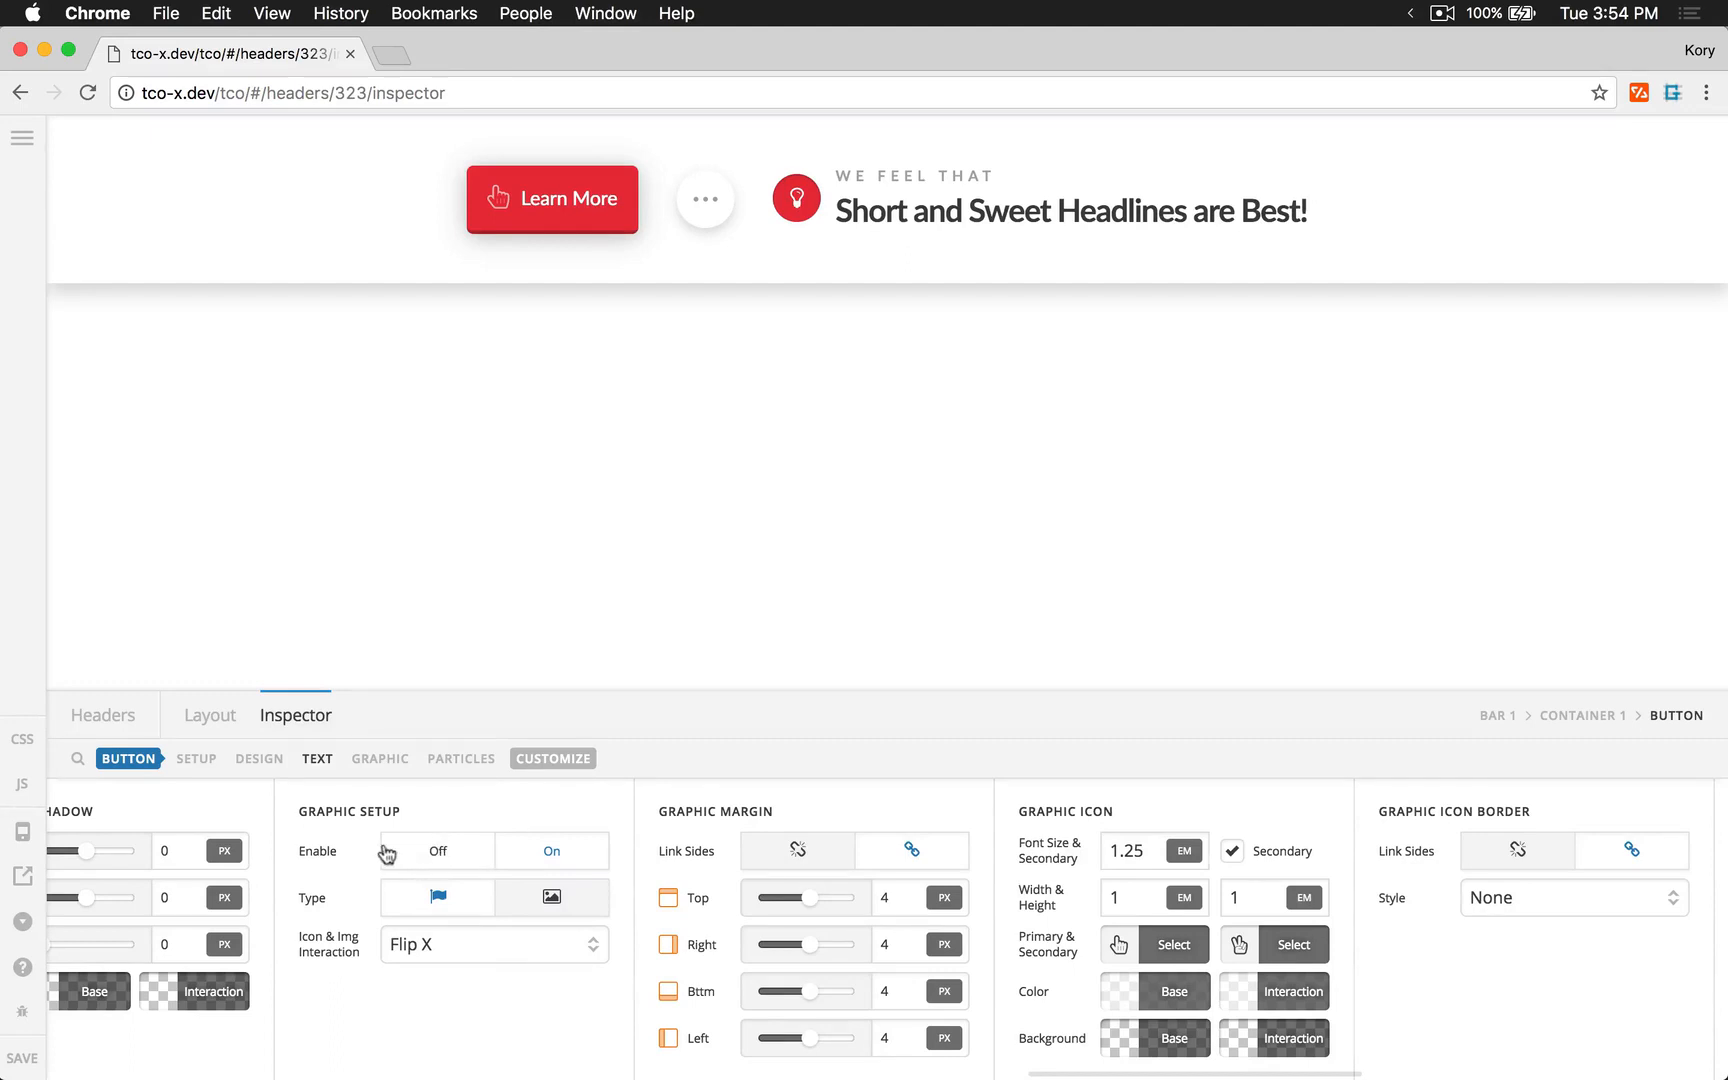
pyautogui.click(436, 852)
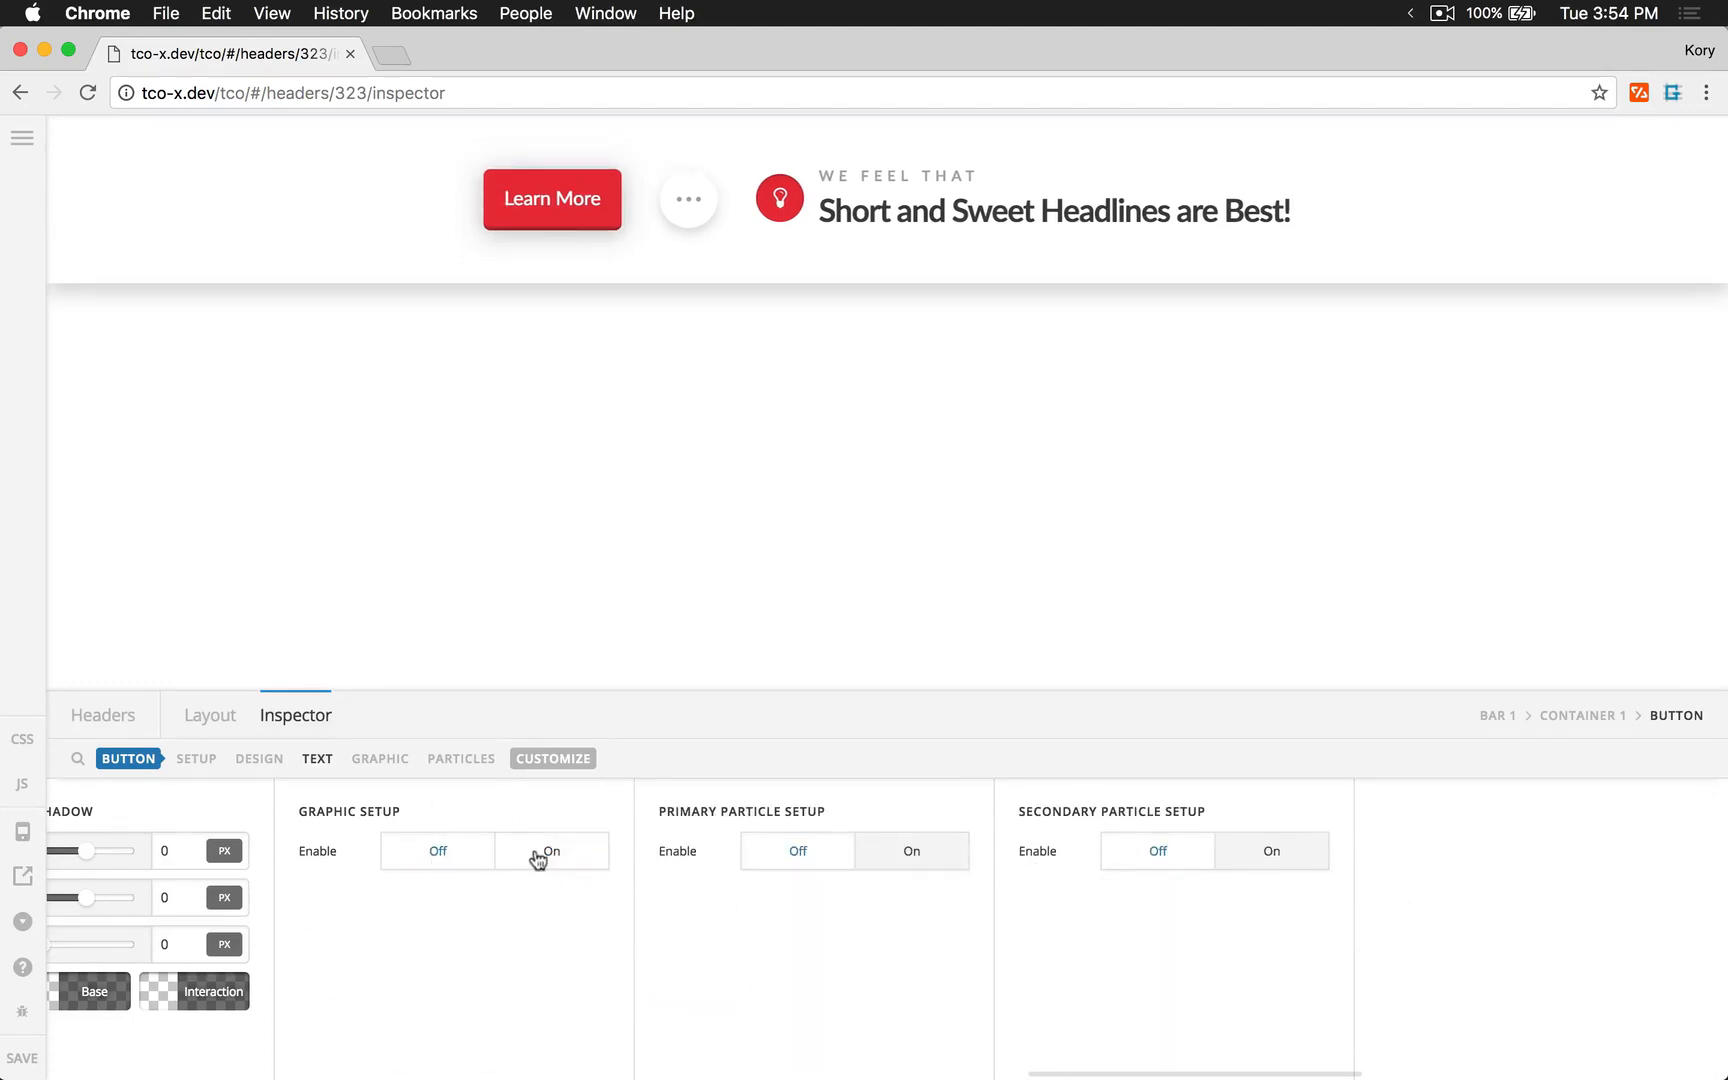
pyautogui.hscroll(-10, 853, 968)
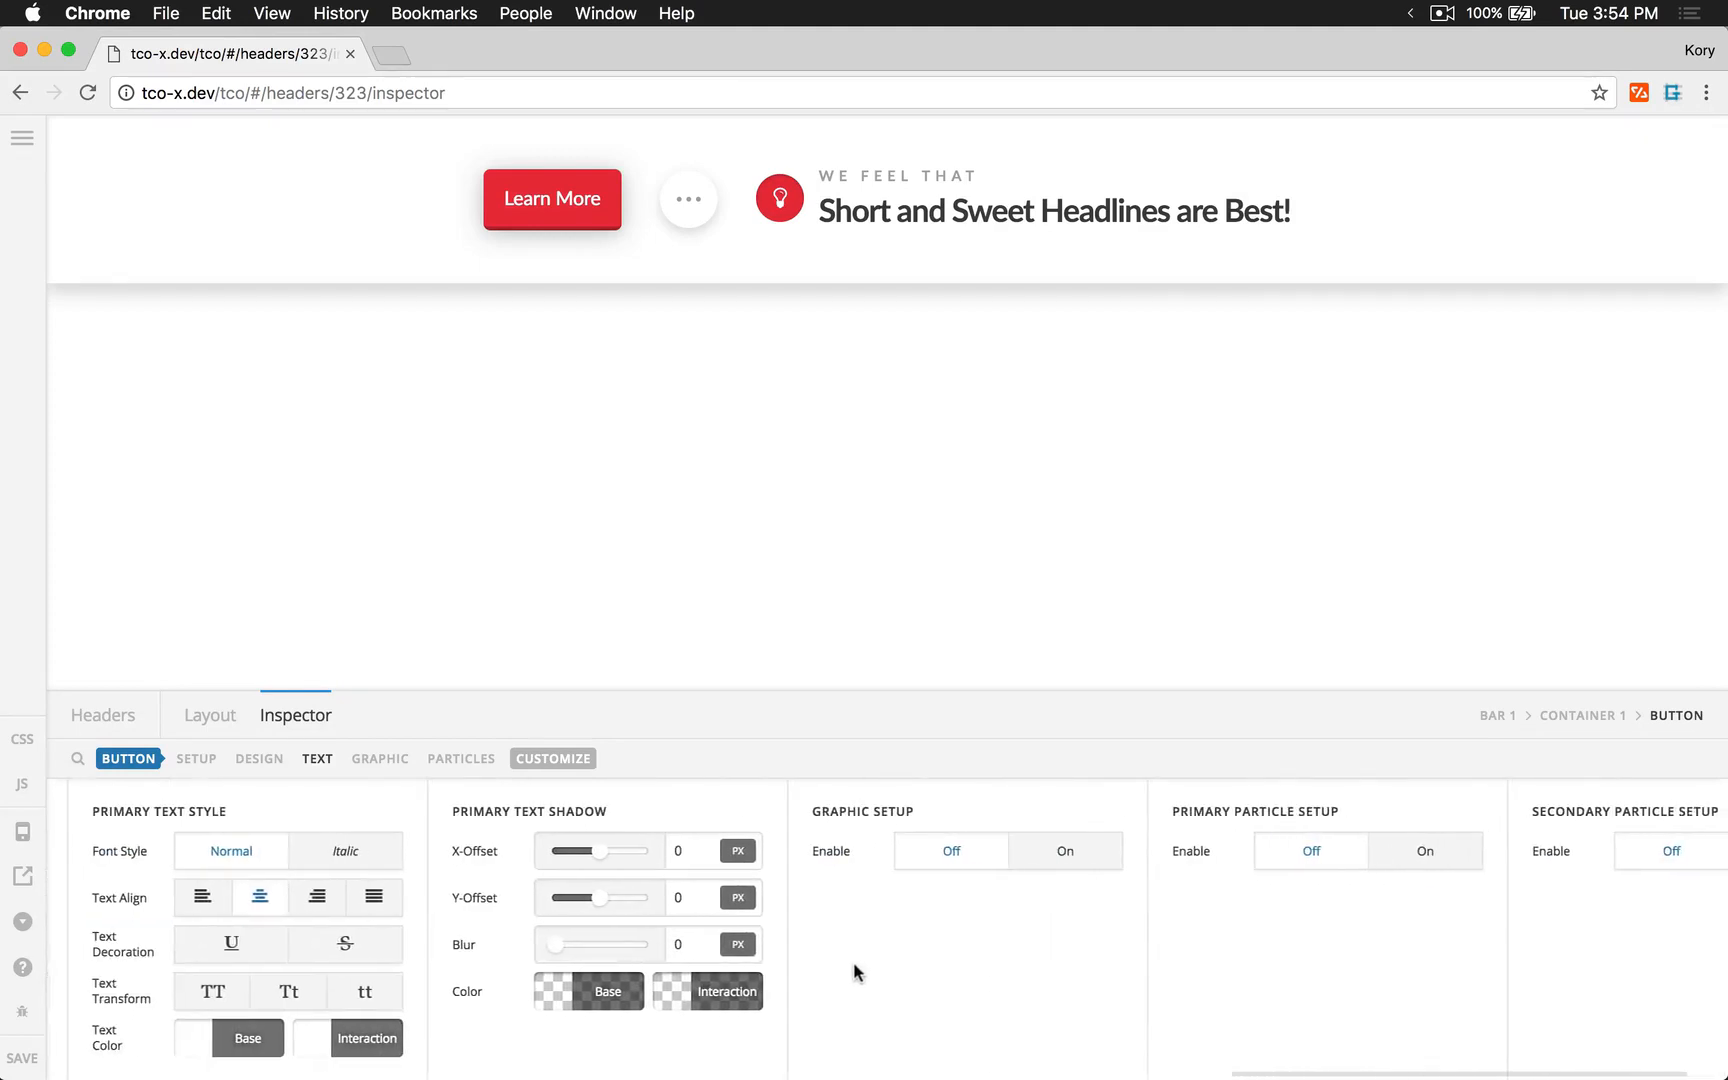
pyautogui.hscroll(3, 855, 970)
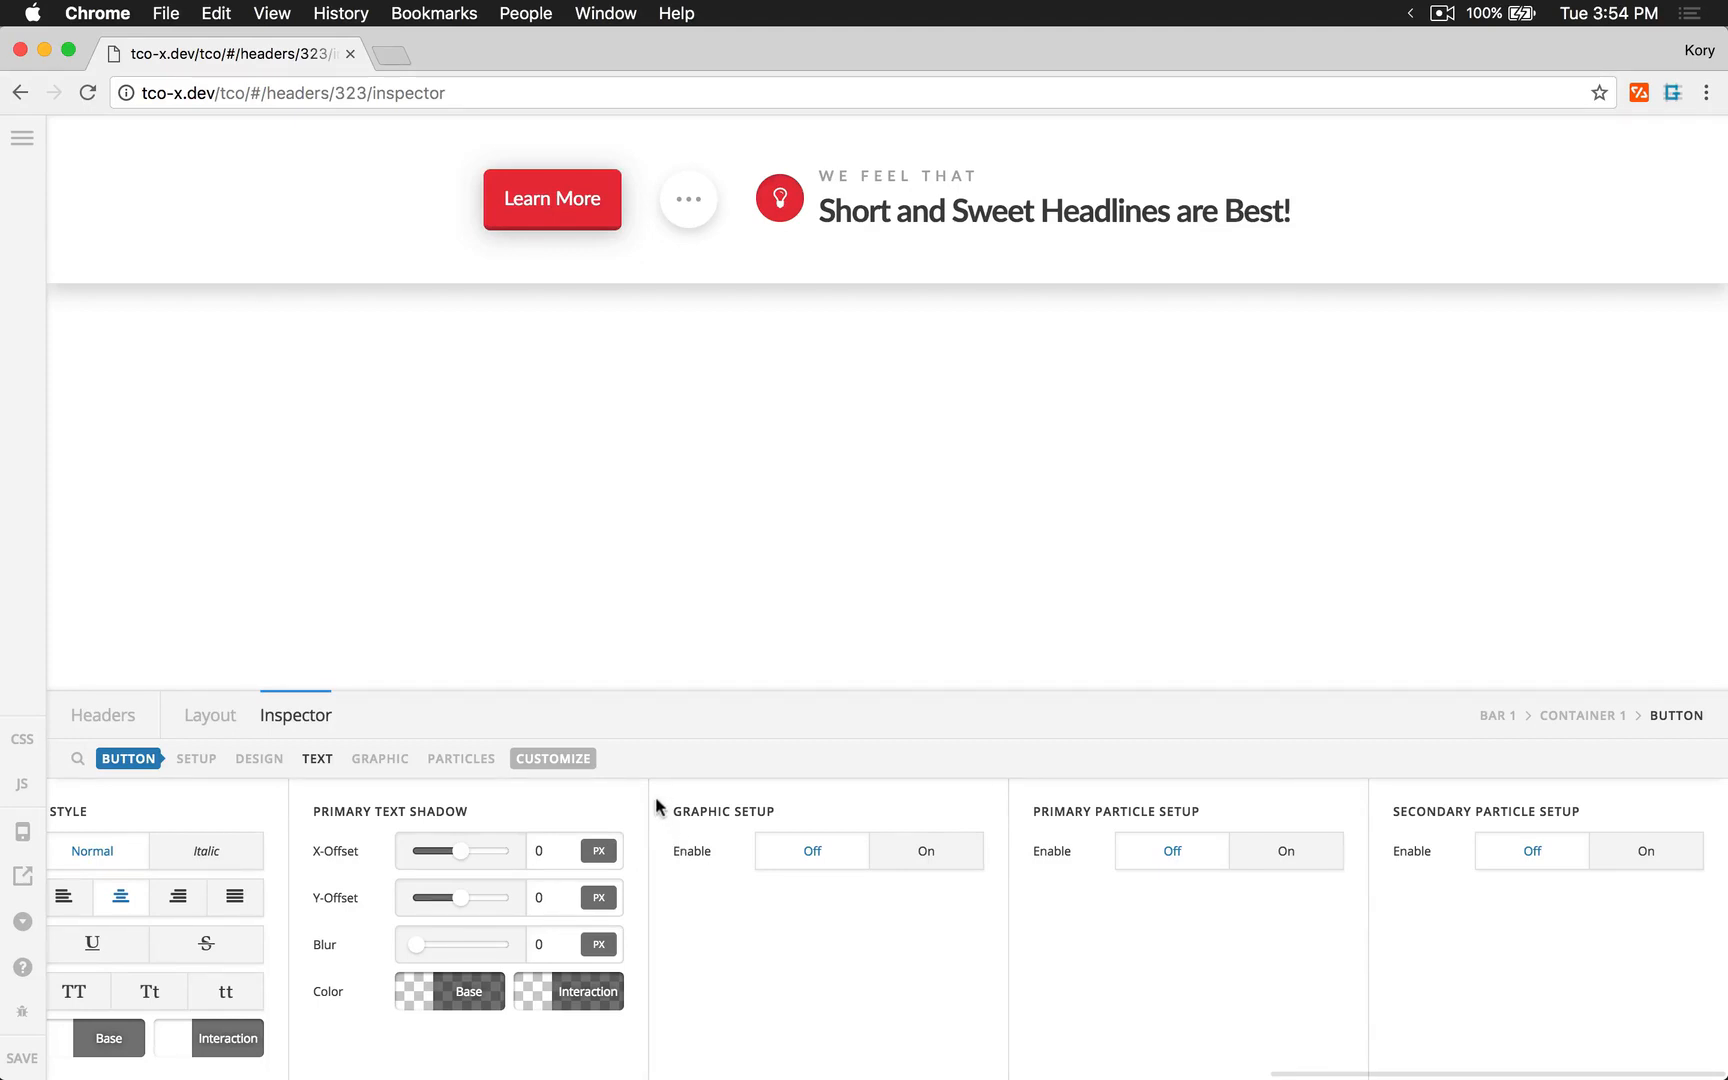
pyautogui.click(956, 866)
pyautogui.hscroll(5, 745, 1018)
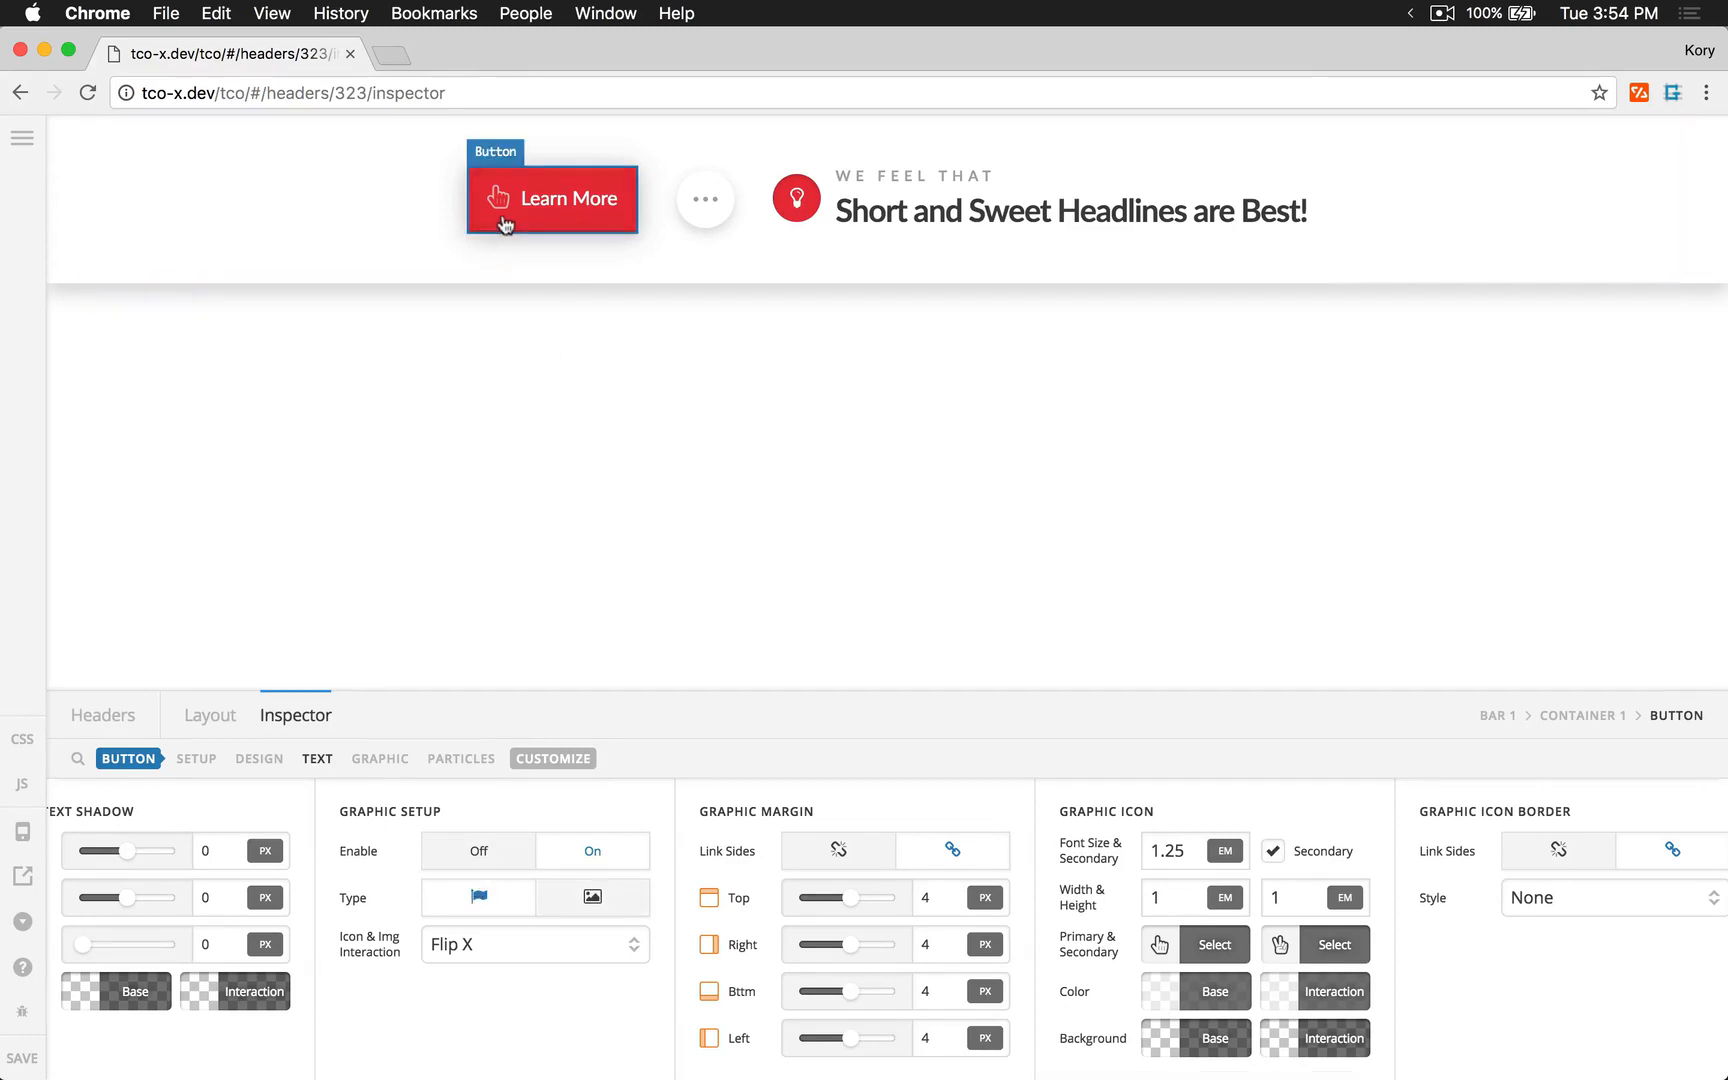
# - Switch the Learn More button's graphic type to image and enable its secondary image
pyautogui.click(590, 897)
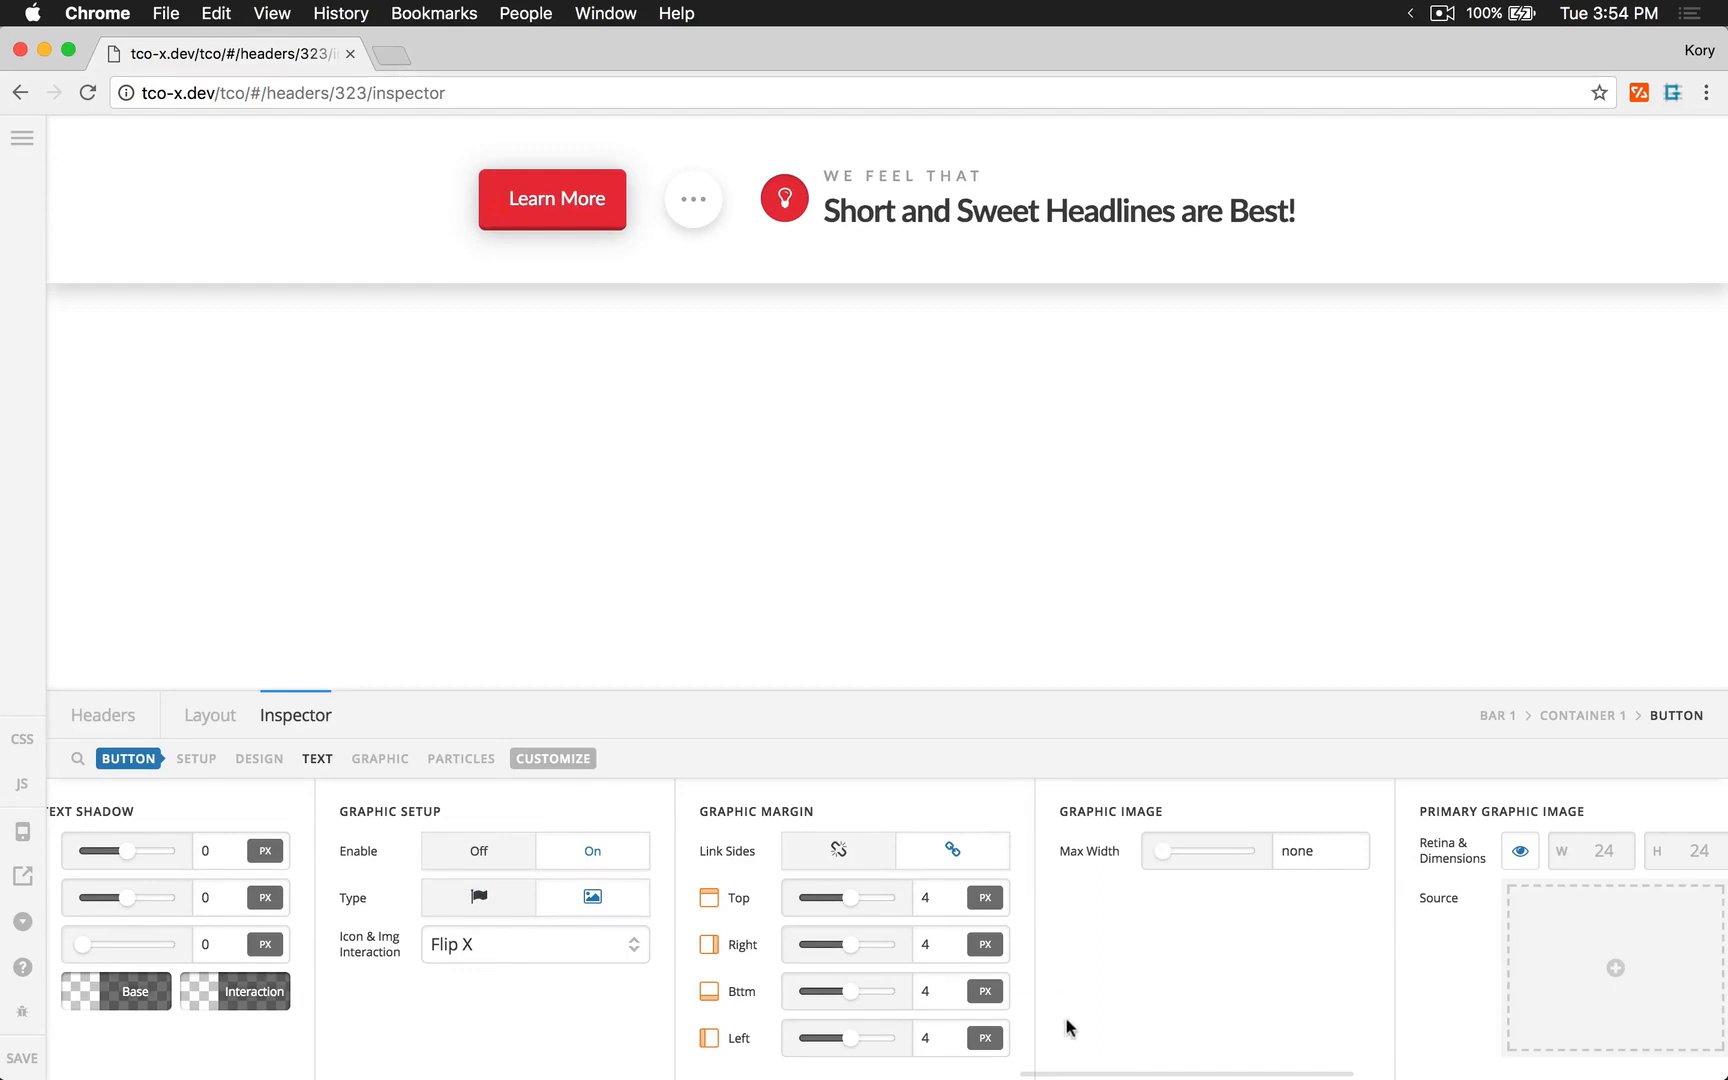
pyautogui.hscroll(5, 1065, 1020)
pyautogui.hscroll(3, 1180, 987)
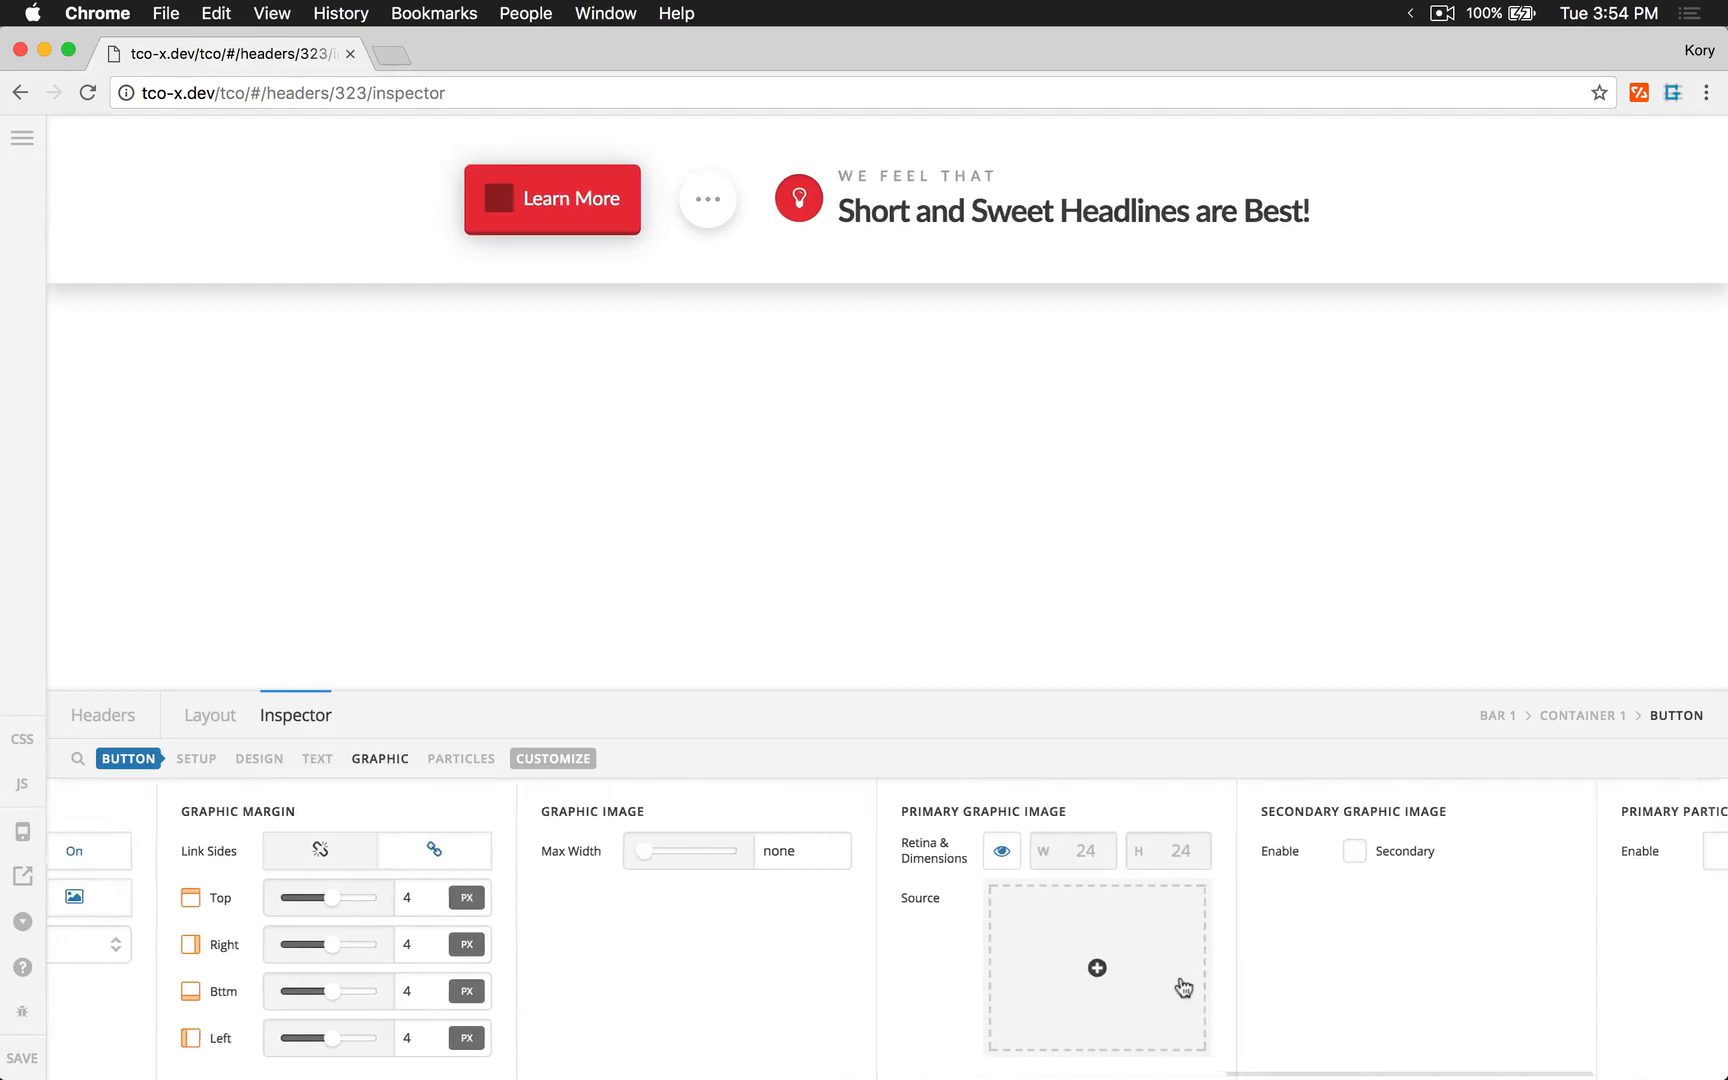
pyautogui.click(1330, 853)
# - Insert the smiling emoji as the primary graphic image and the closed-eyes emoji as the secondary one from the media library
pyautogui.click(1040, 975)
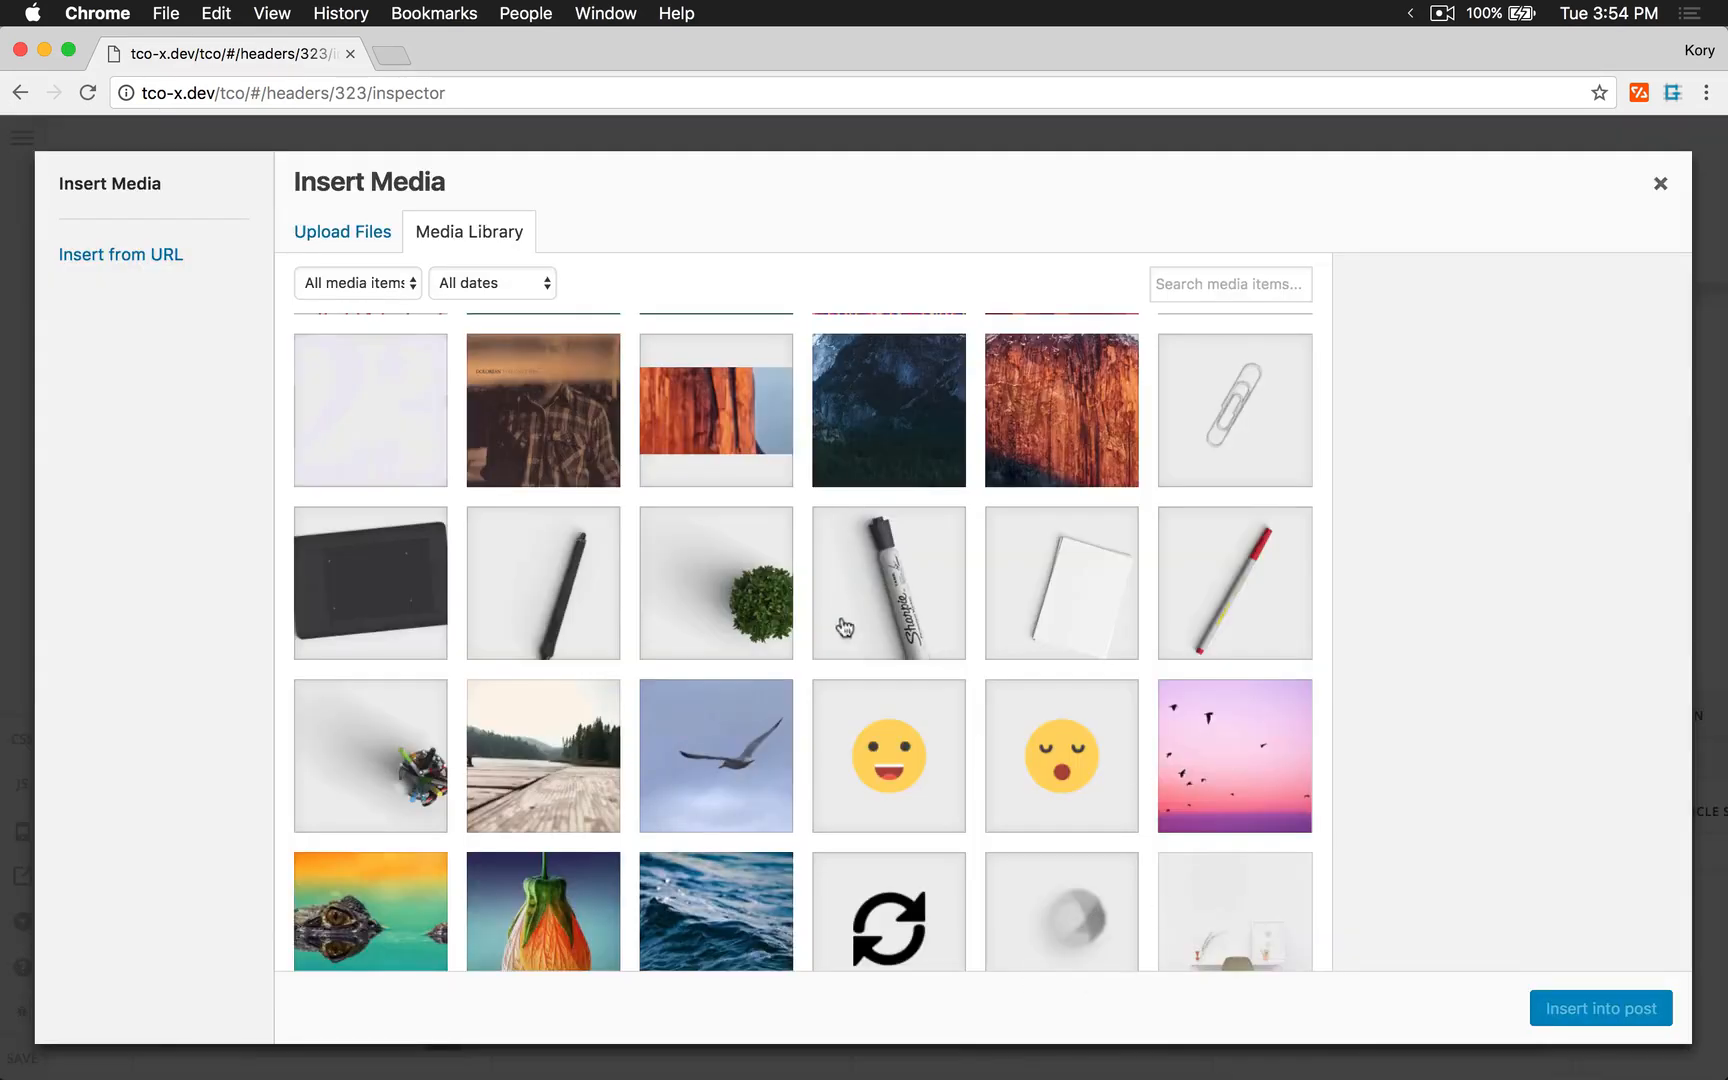
pyautogui.click(895, 760)
pyautogui.click(1580, 1008)
pyautogui.click(1369, 995)
pyautogui.click(1115, 800)
pyautogui.click(1590, 1008)
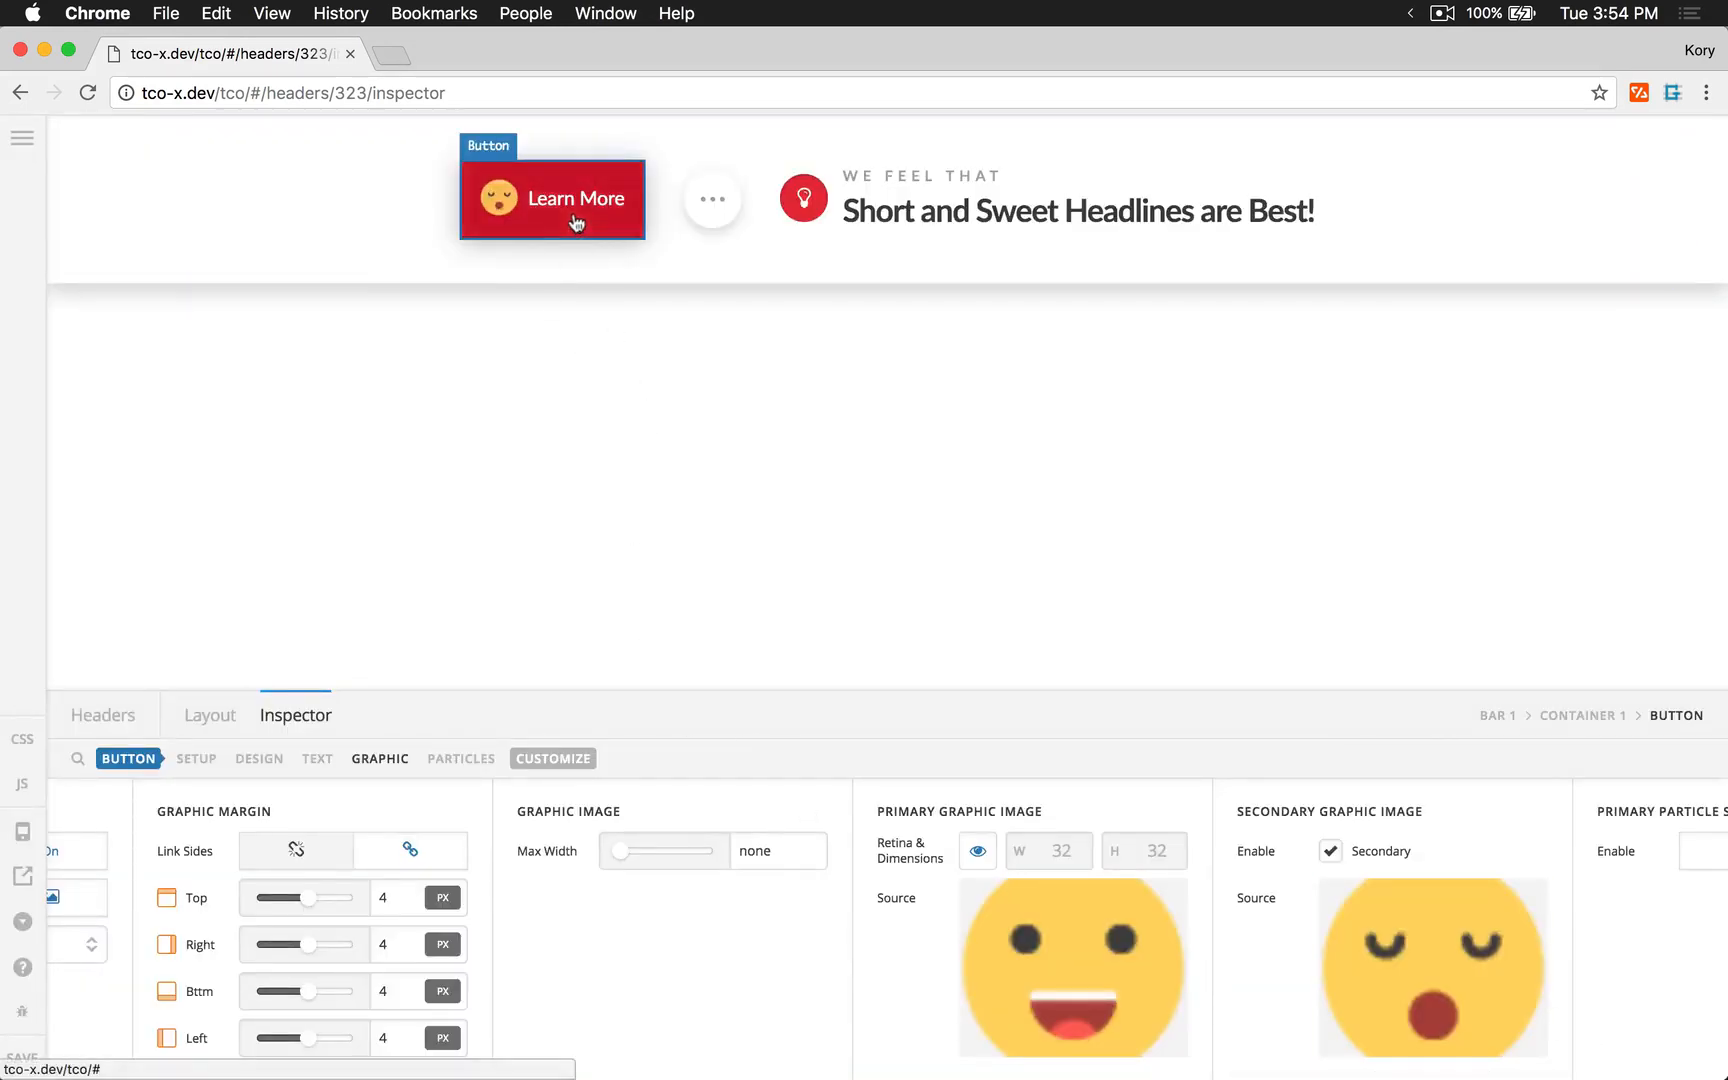
pyautogui.hscroll(-5, 792, 1018)
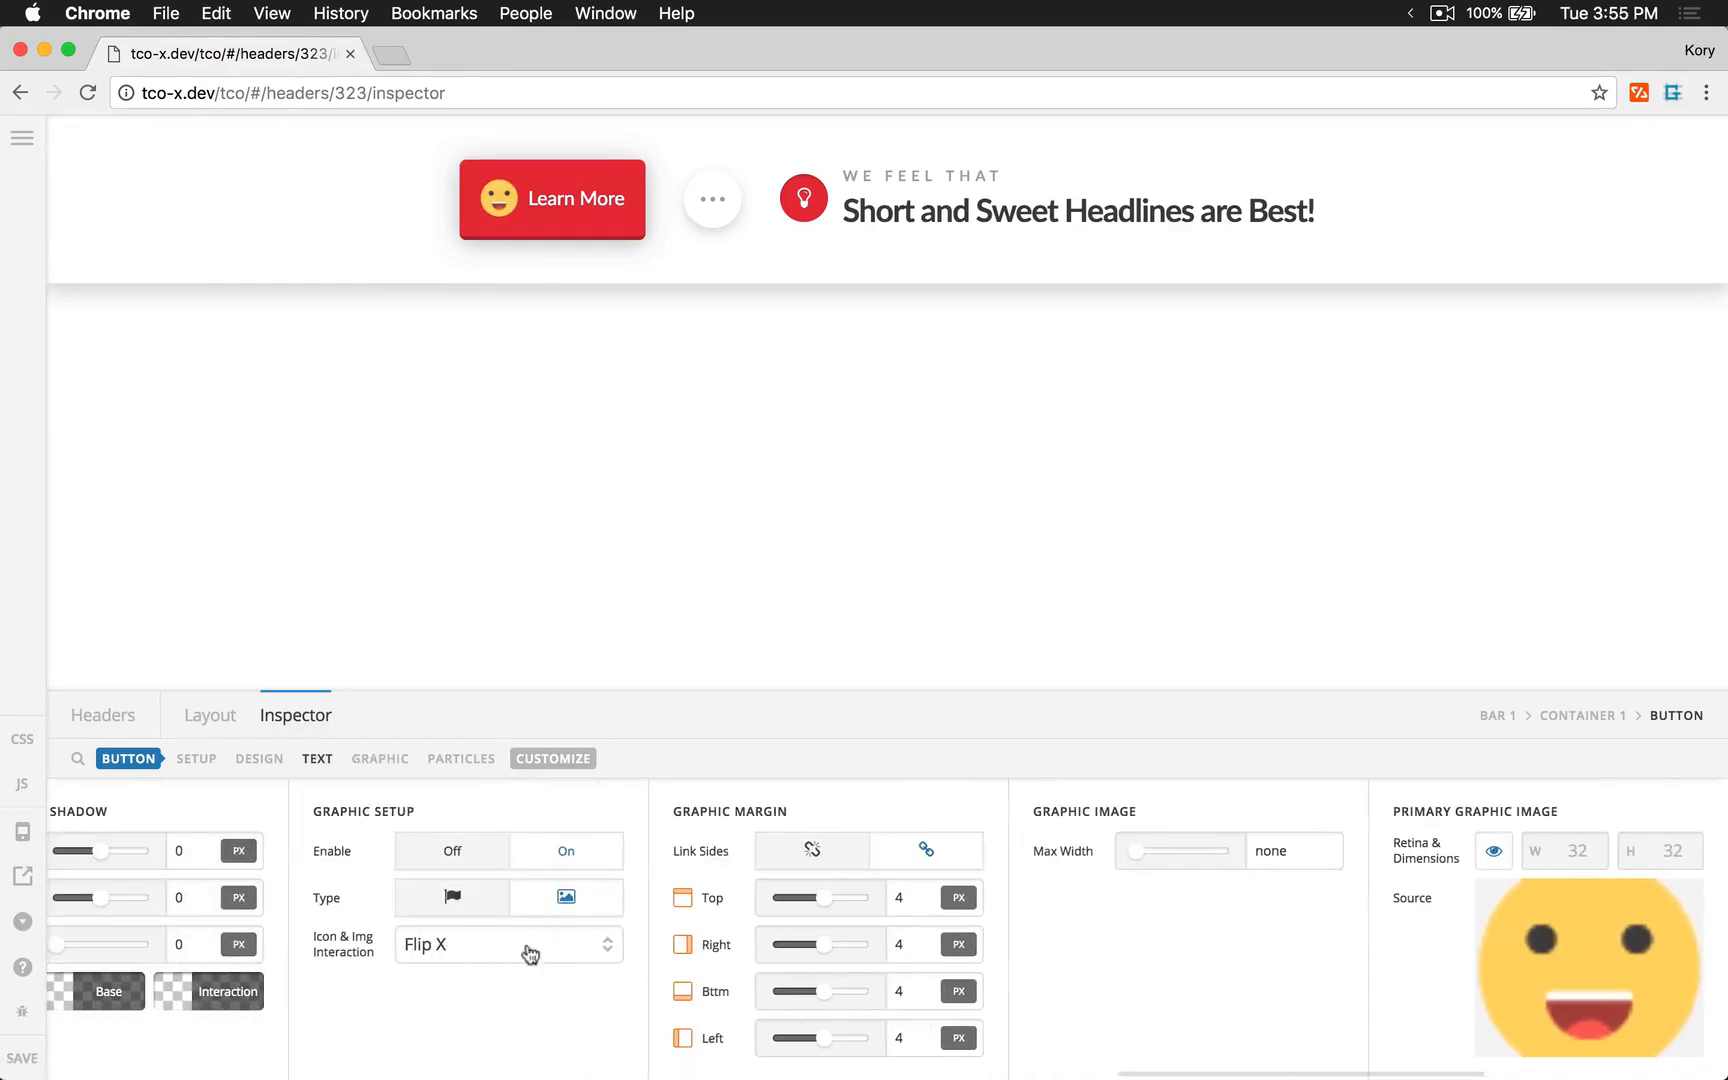
# - Set the toggle graphic type of the content area modal between the button and headline to Burger
pyautogui.click(714, 201)
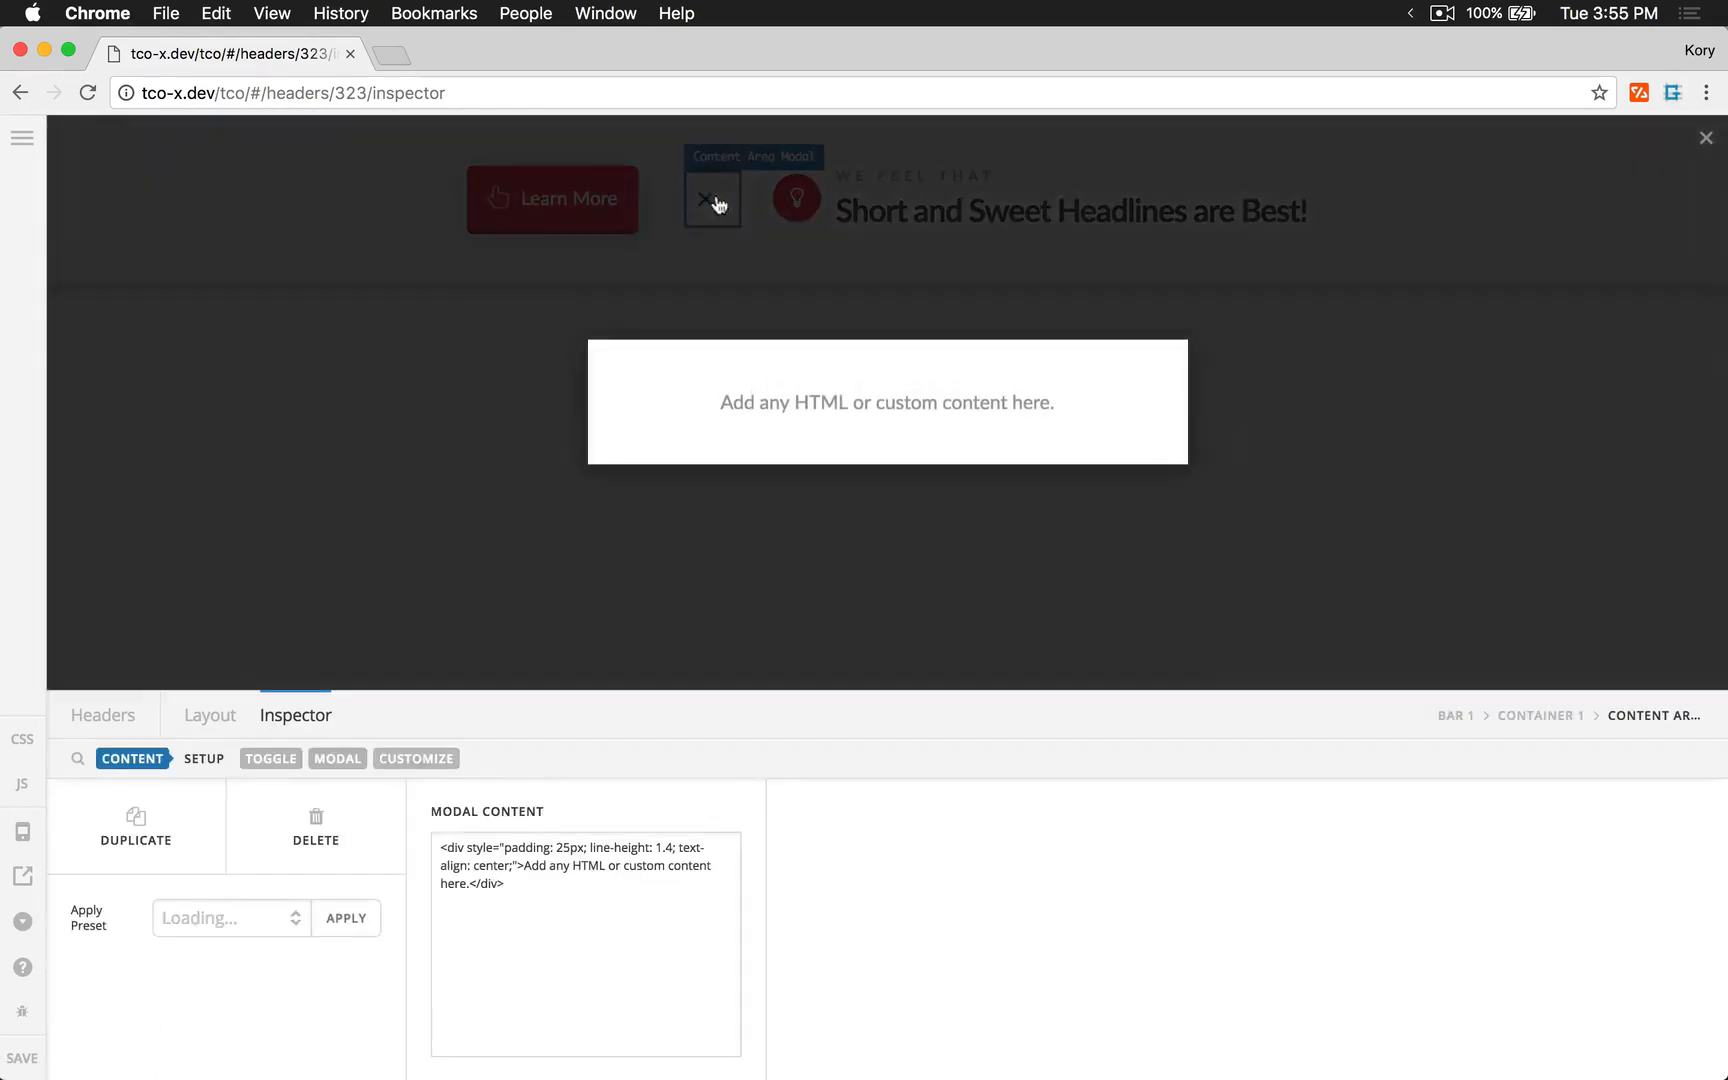
pyautogui.click(276, 759)
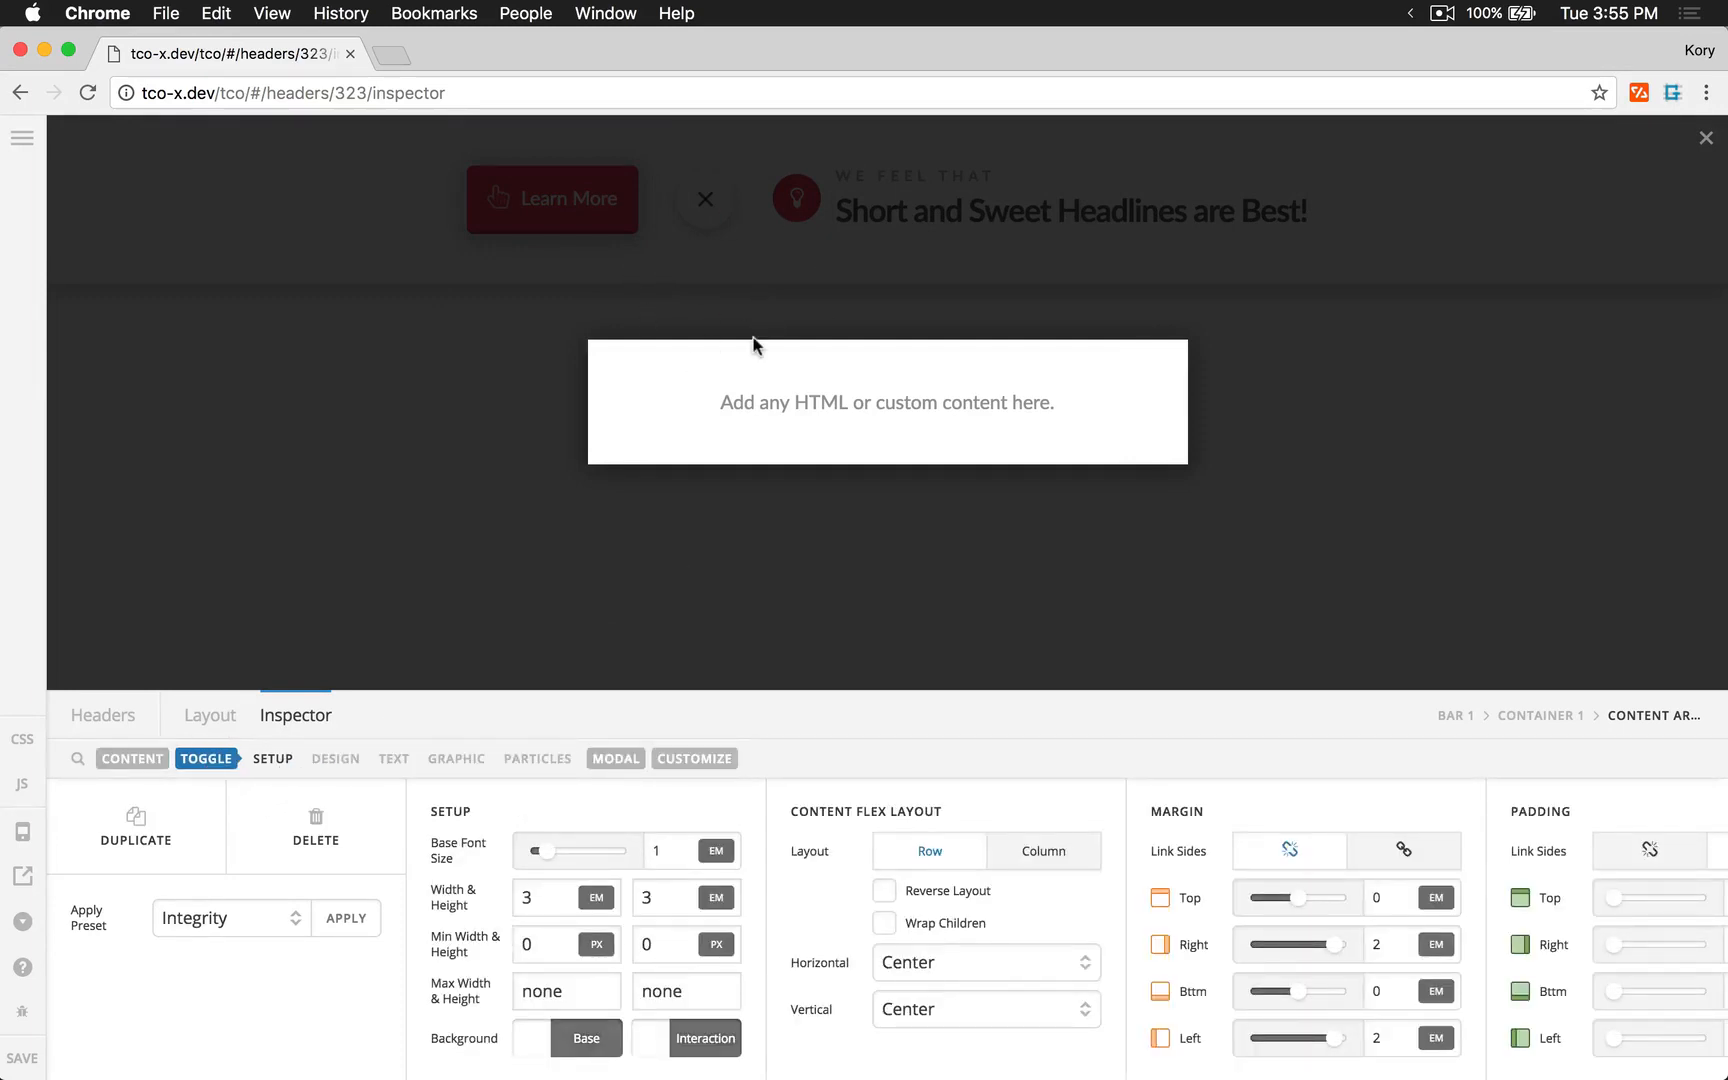
pyautogui.click(456, 758)
pyautogui.click(369, 516)
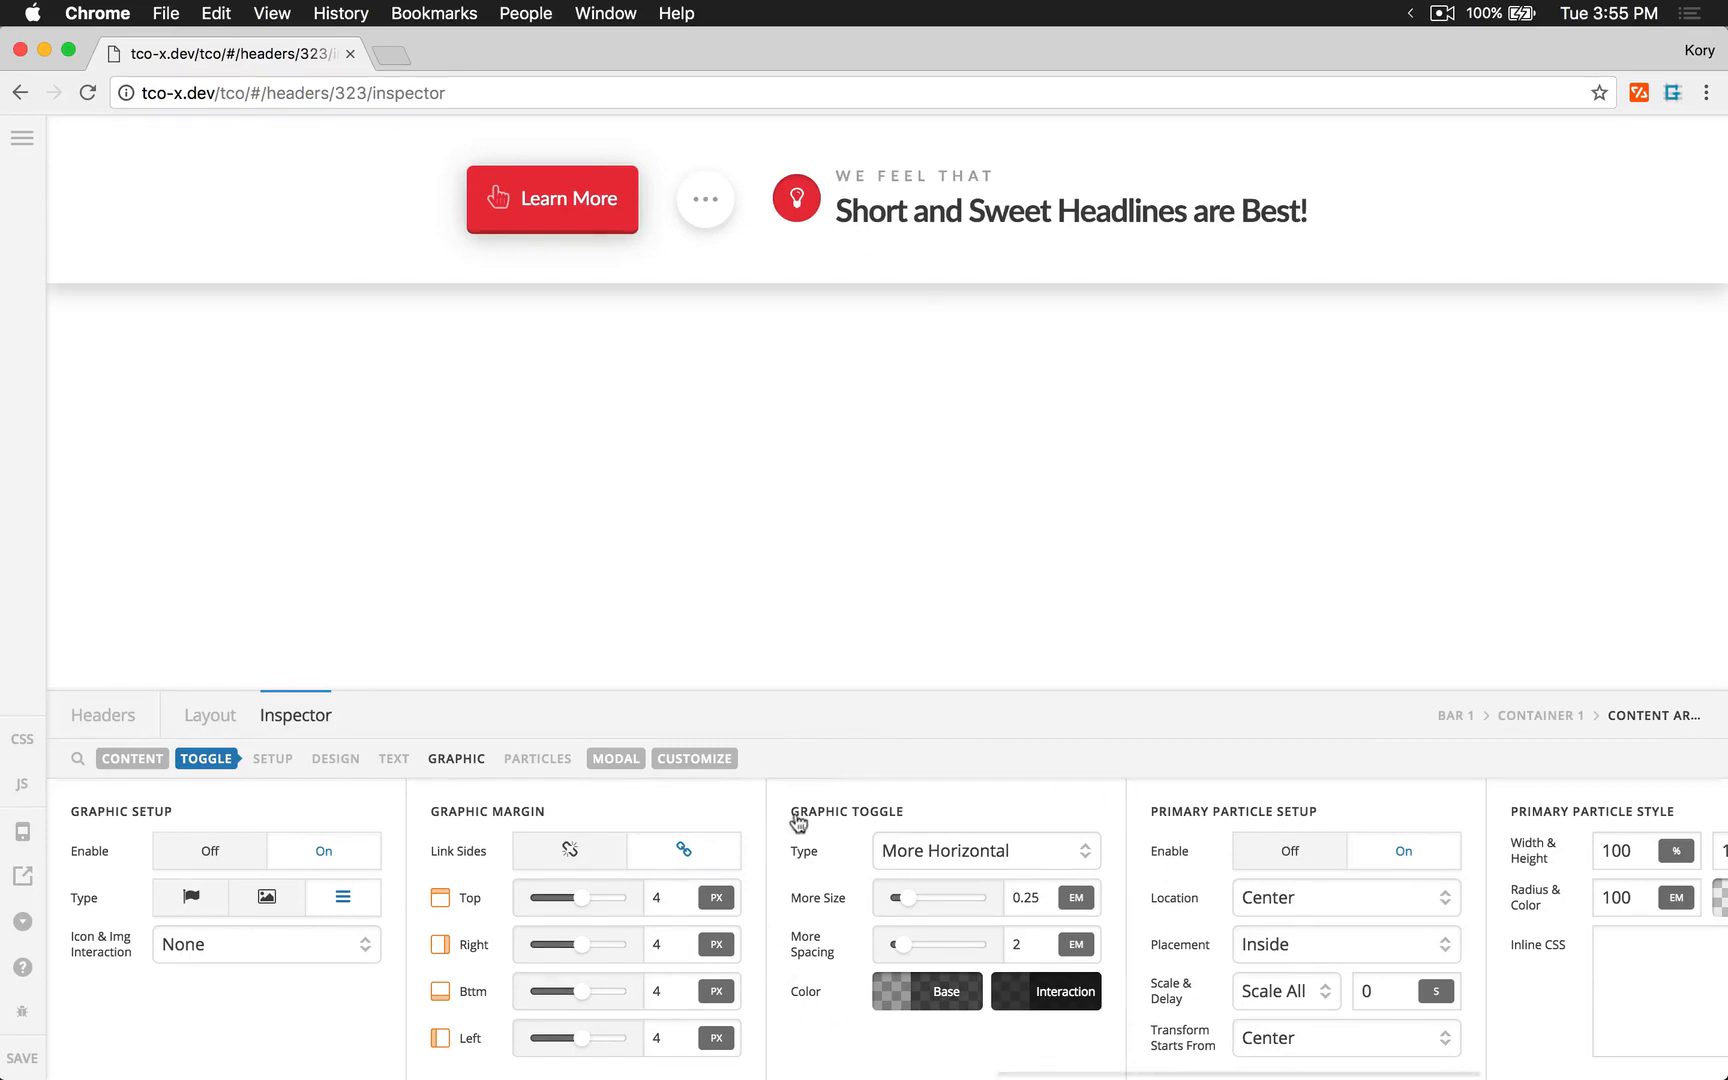
pyautogui.click(974, 846)
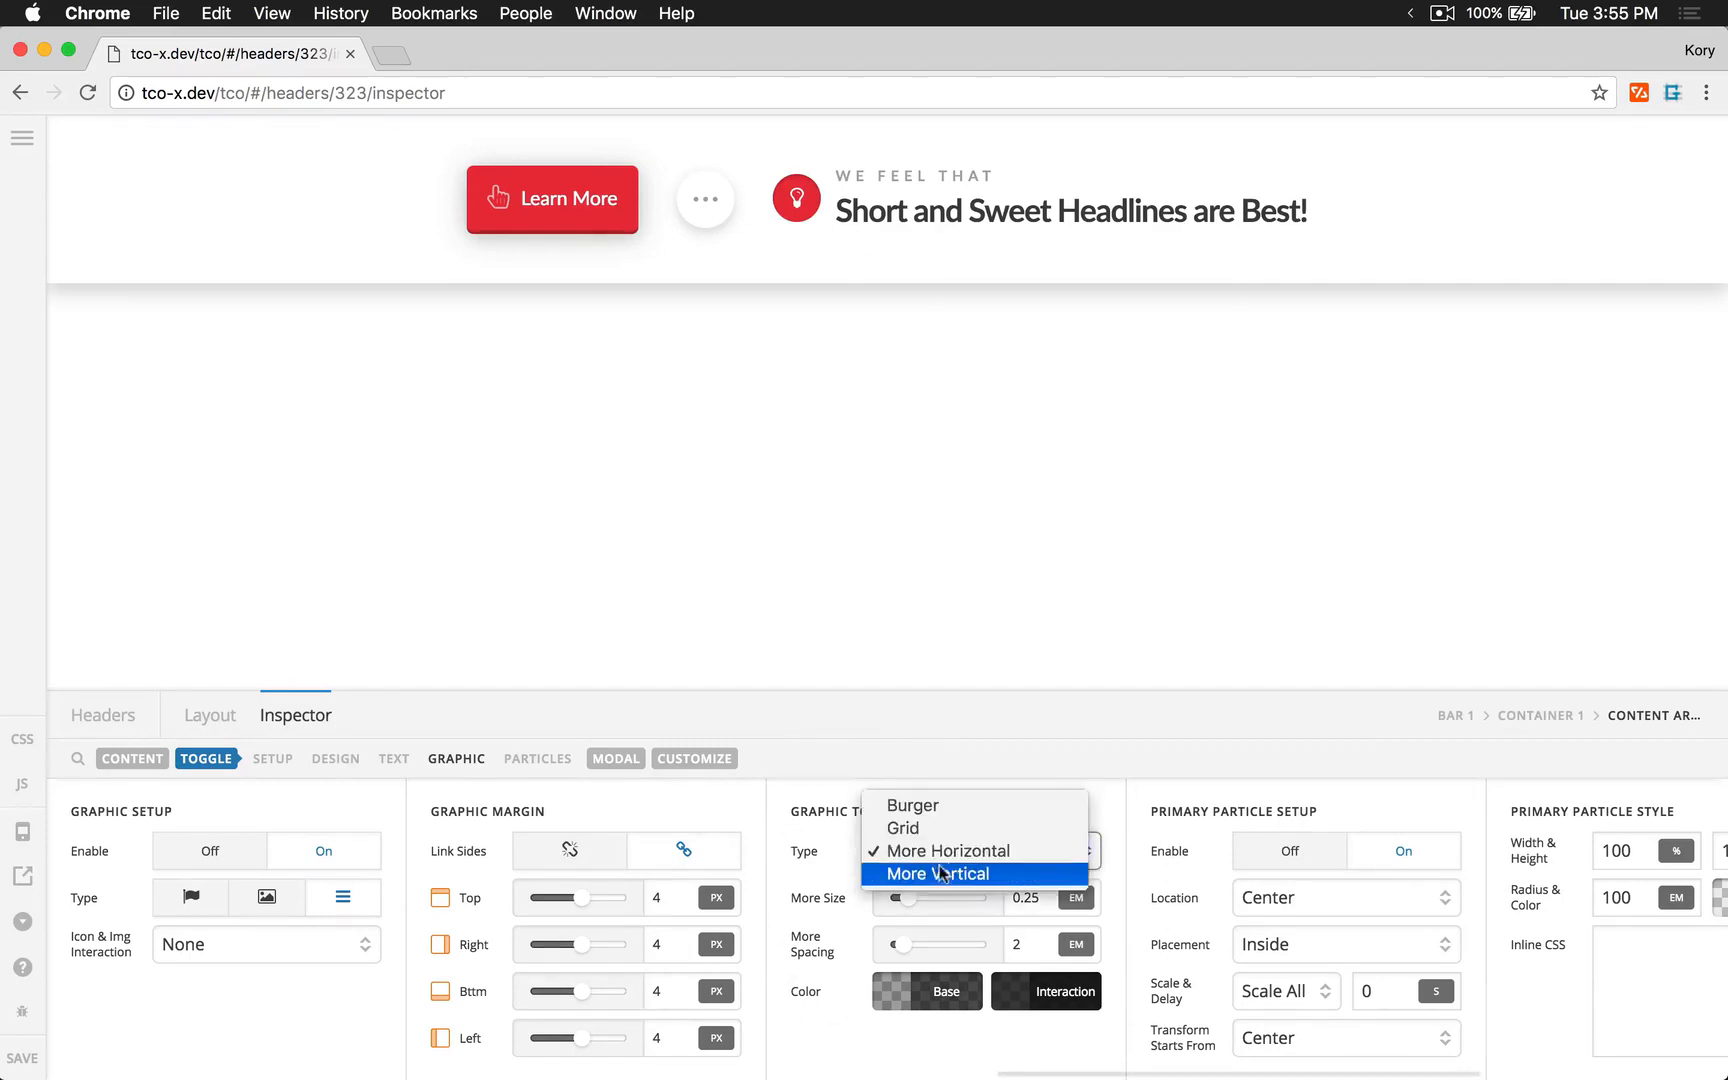
pyautogui.click(922, 812)
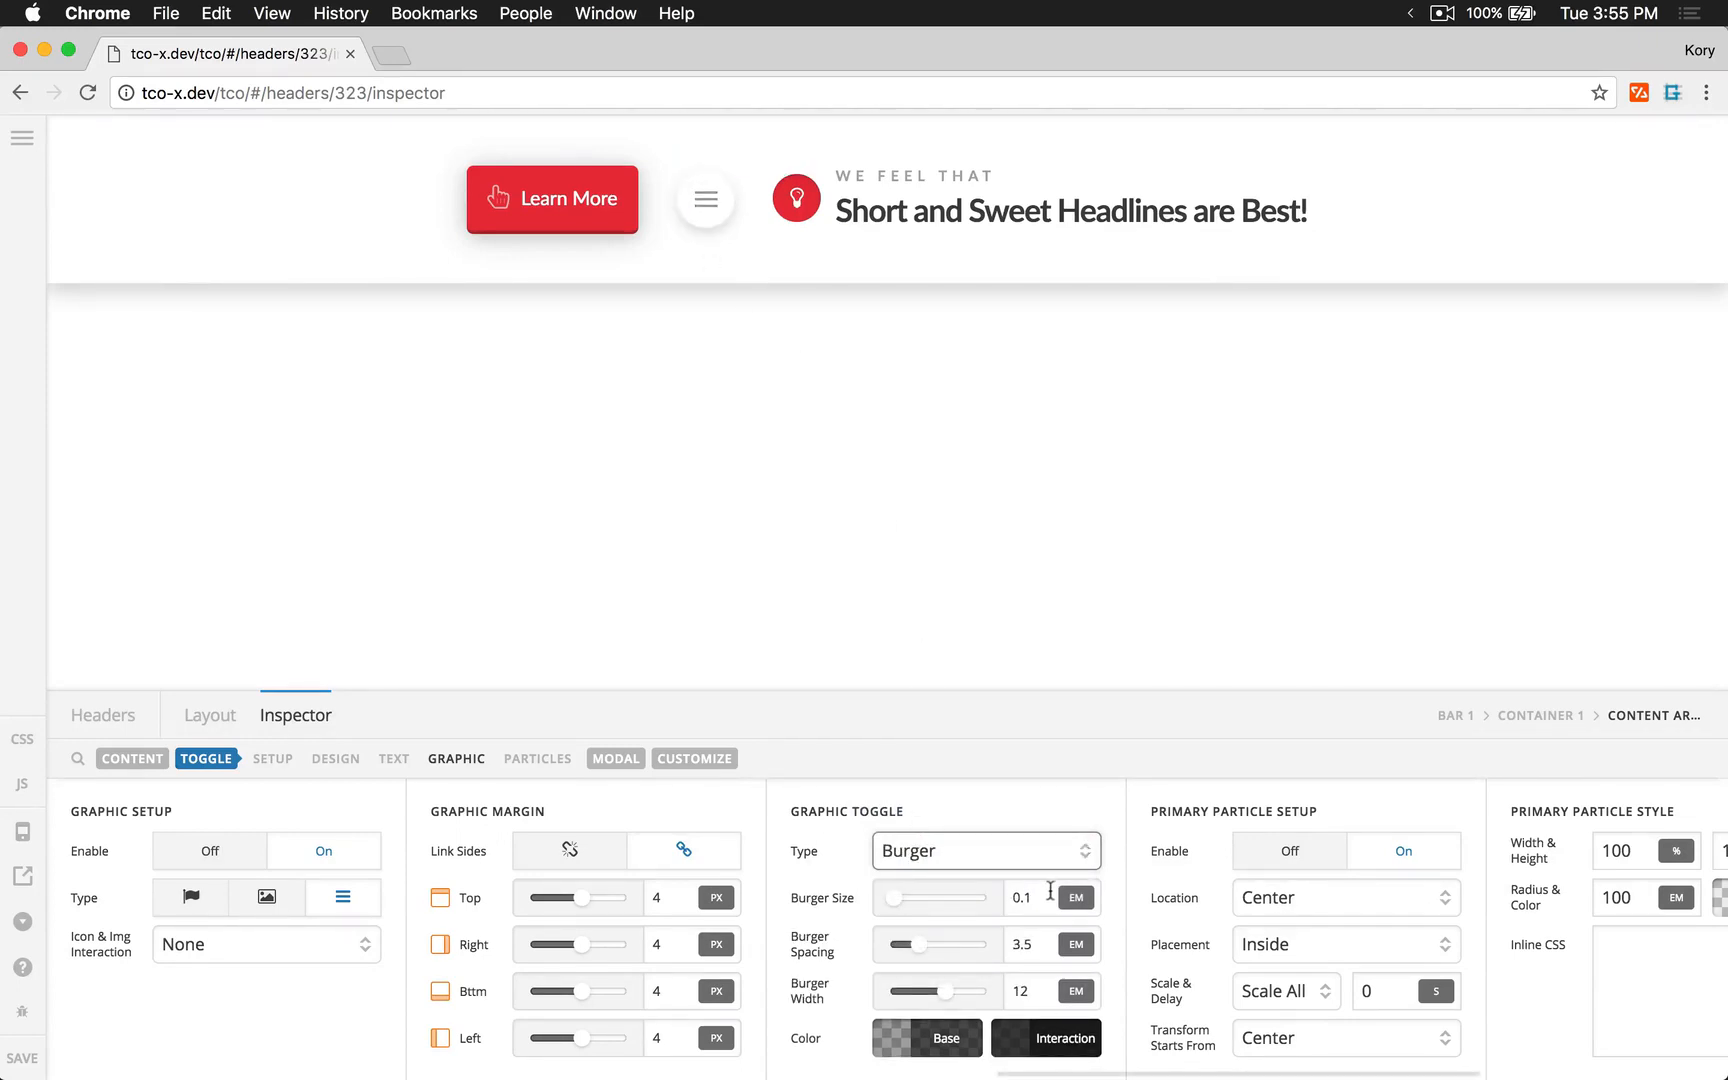
# - Try the Grid, More Horizontal and More Vertical toggle types and the icon graphic, returning to the Burger toggle
pyautogui.click(958, 862)
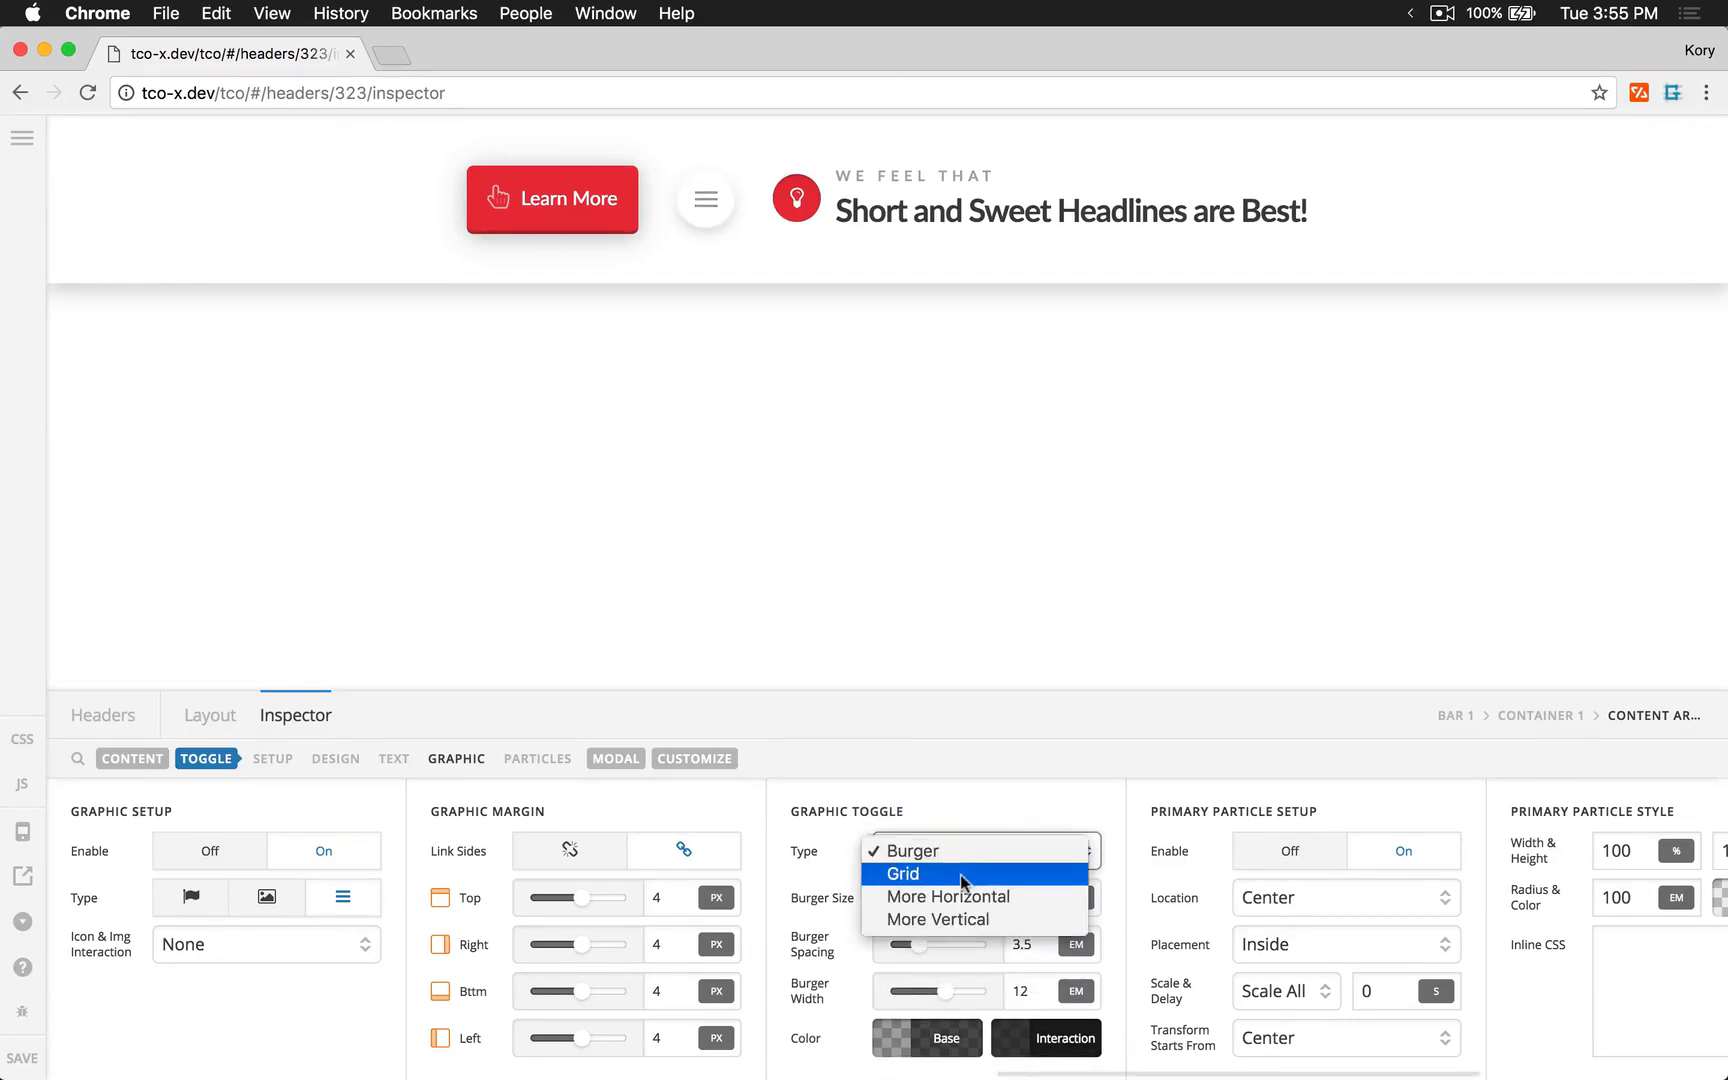
pyautogui.press('Escape')
pyautogui.click(916, 850)
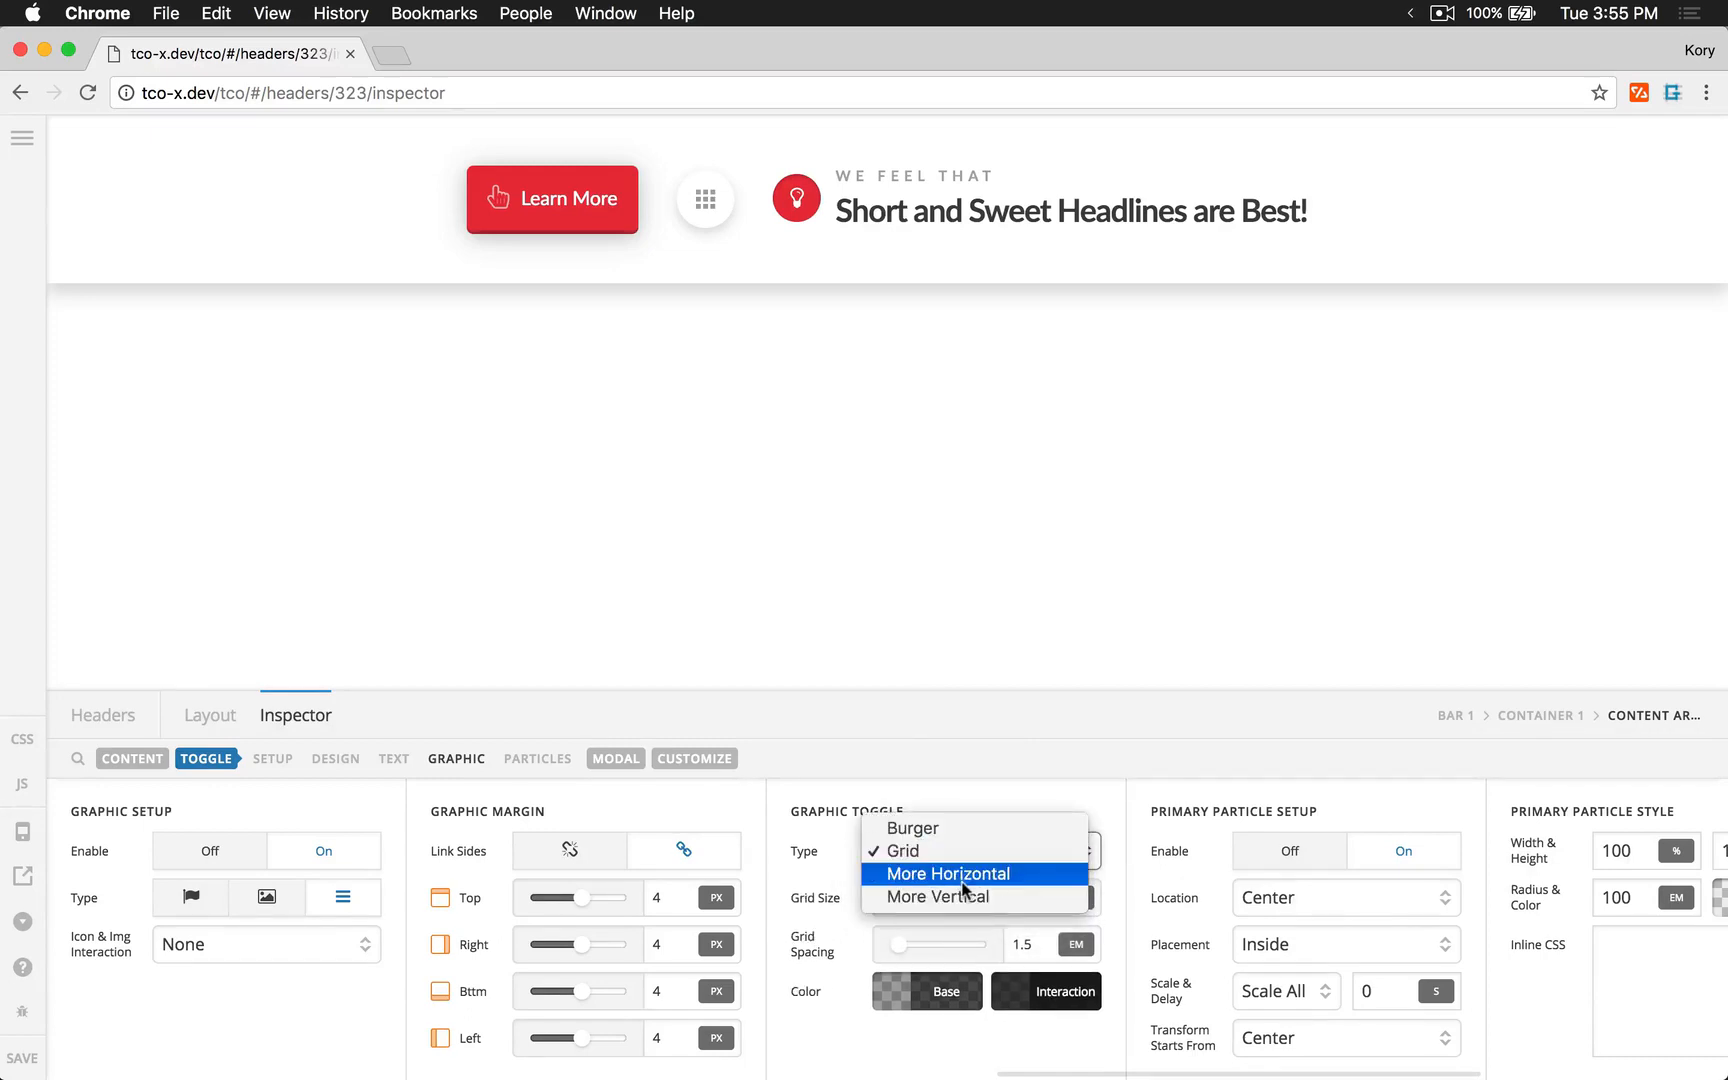
pyautogui.click(923, 829)
pyautogui.click(923, 836)
pyautogui.click(926, 856)
pyautogui.click(926, 856)
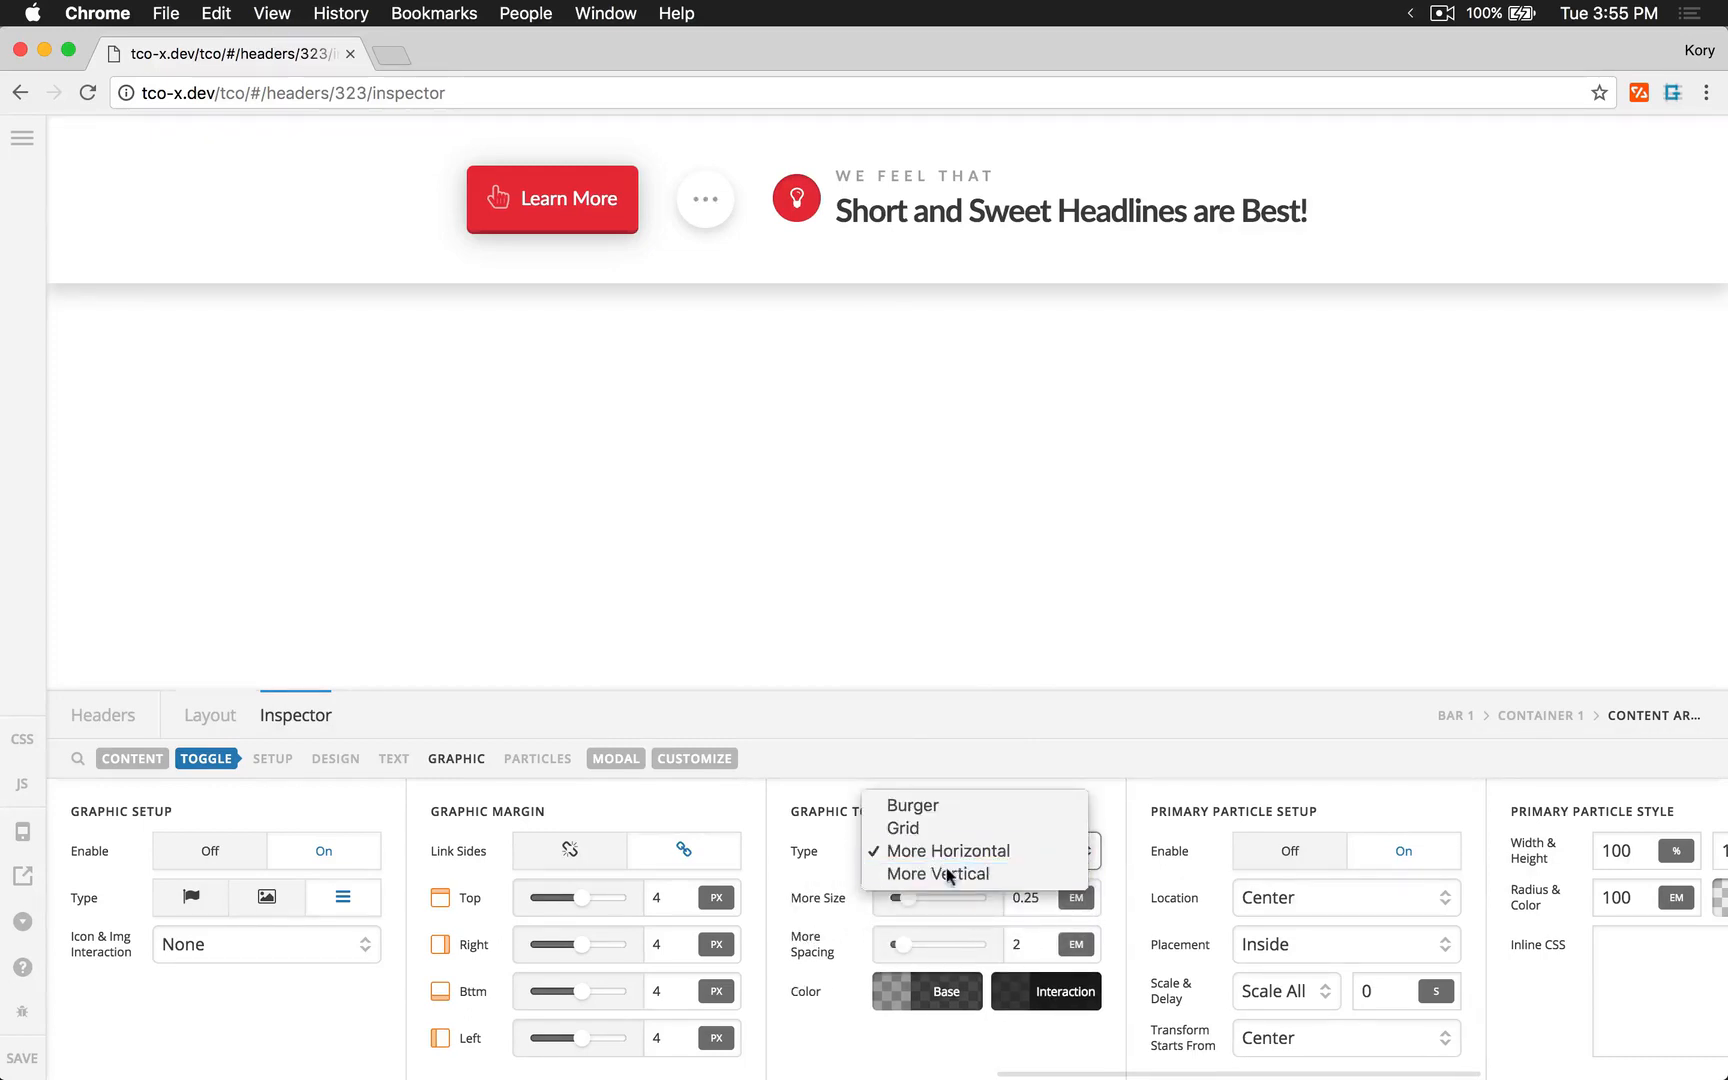
pyautogui.click(949, 876)
pyautogui.click(957, 858)
pyautogui.click(912, 783)
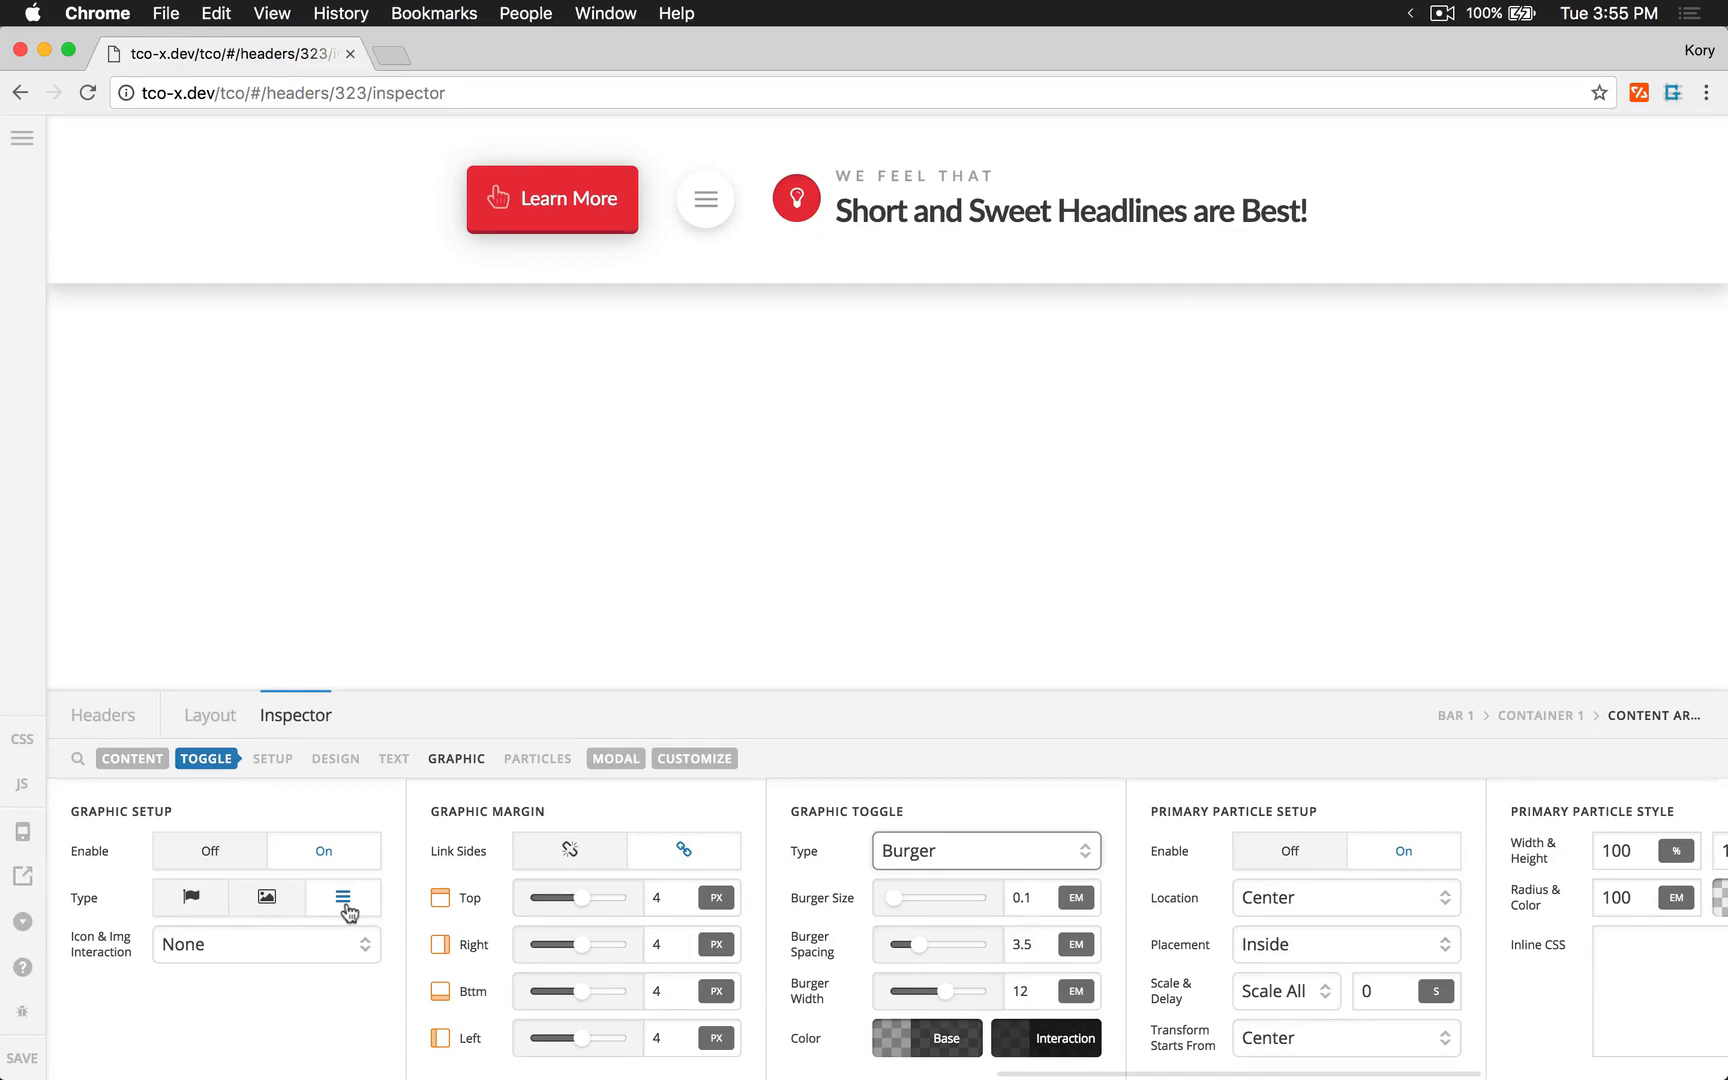
pyautogui.click(192, 900)
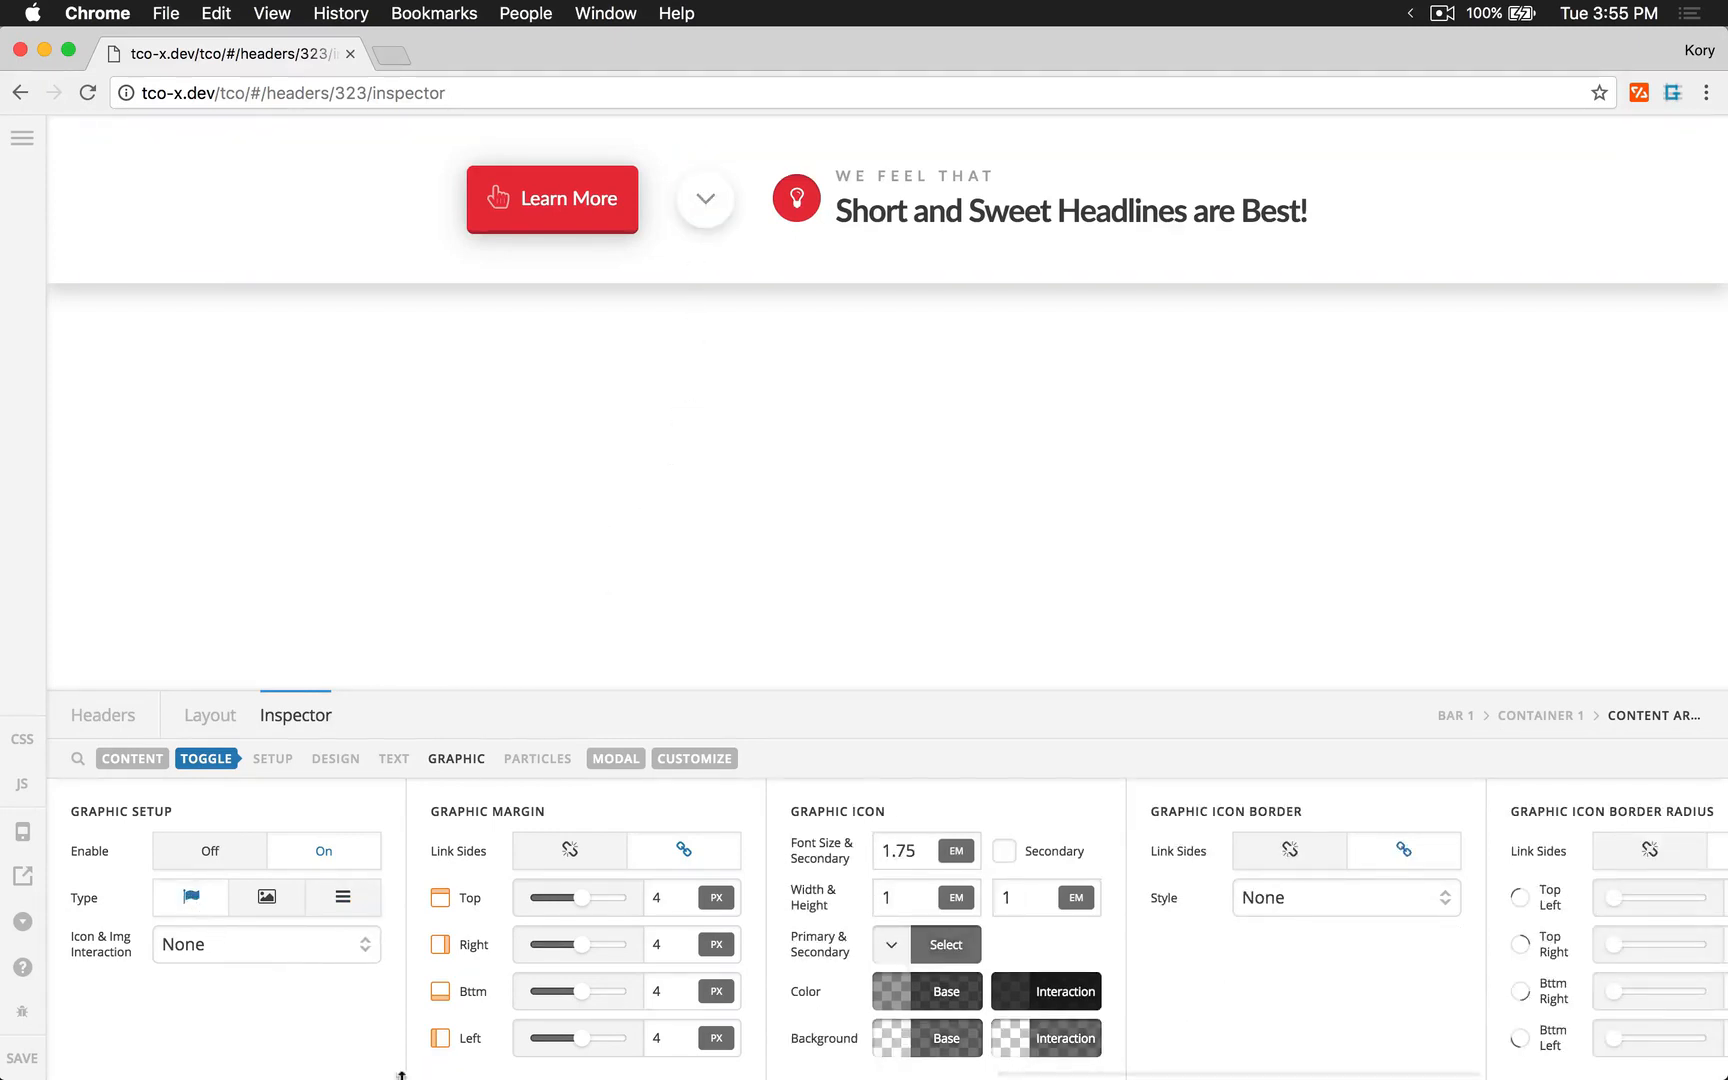
pyautogui.click(342, 897)
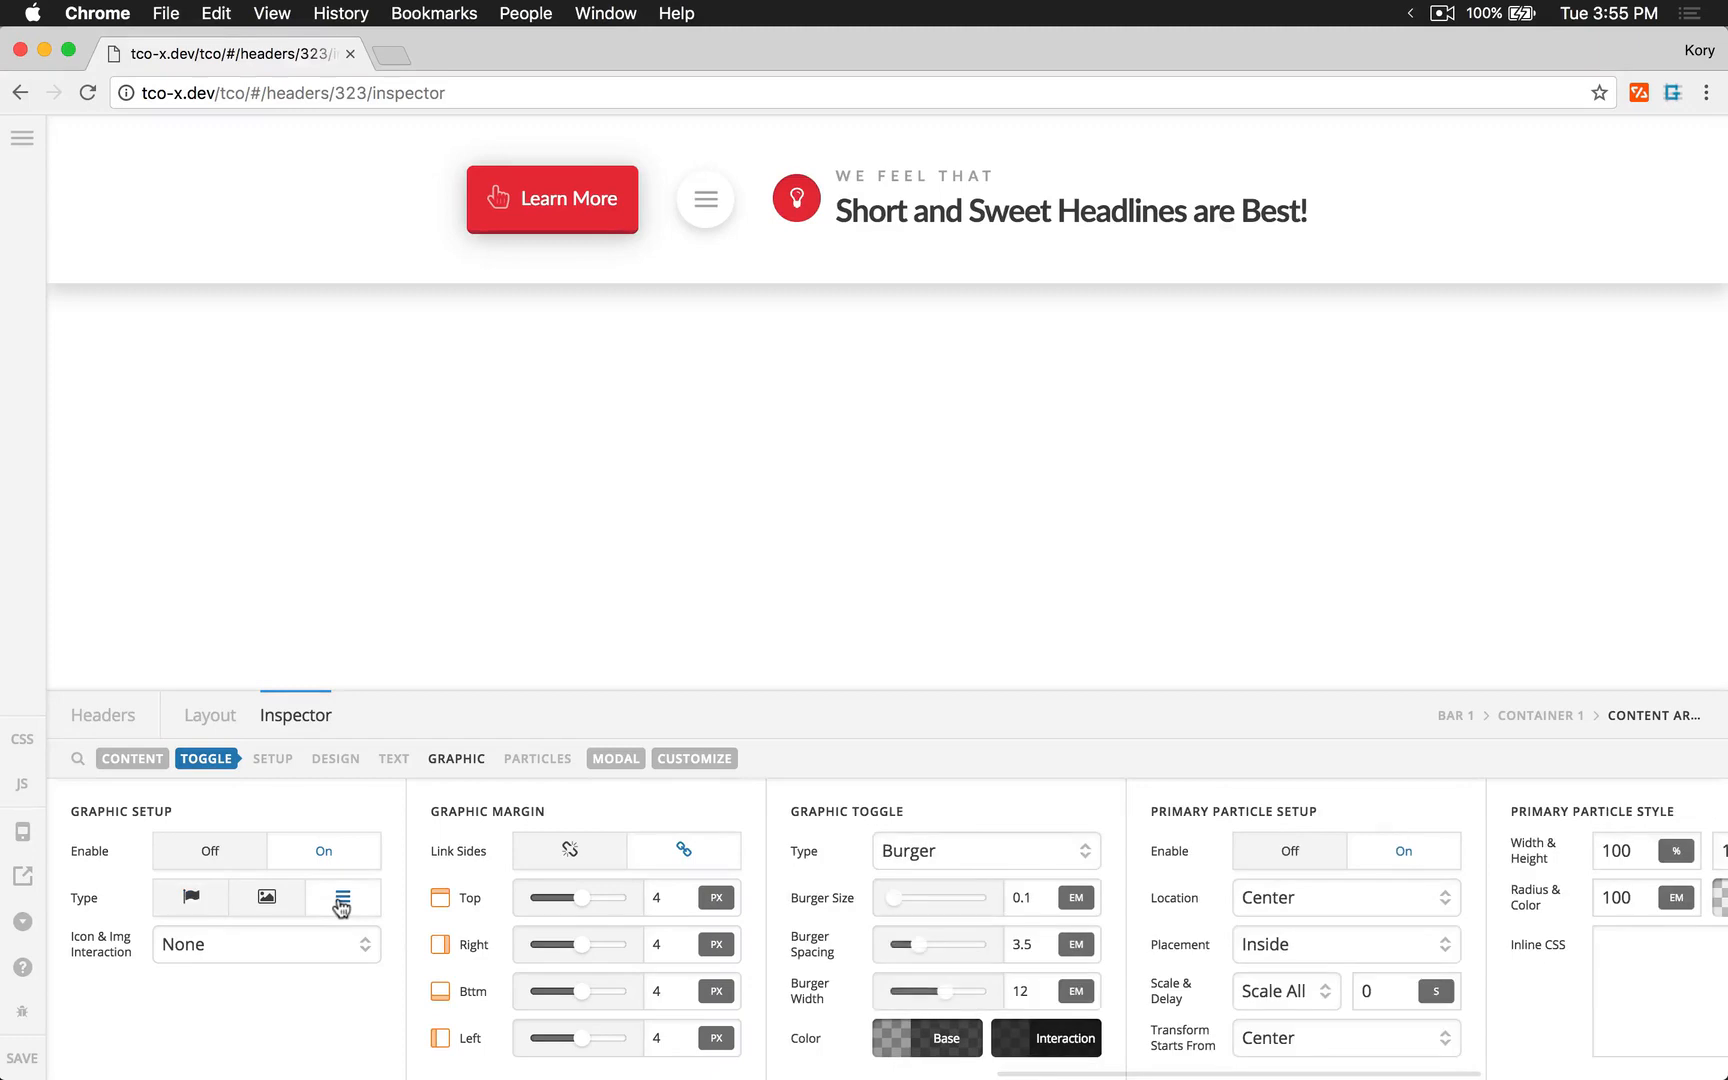
# - Select the Learn More button and review its graphic and text settings
pyautogui.click(550, 221)
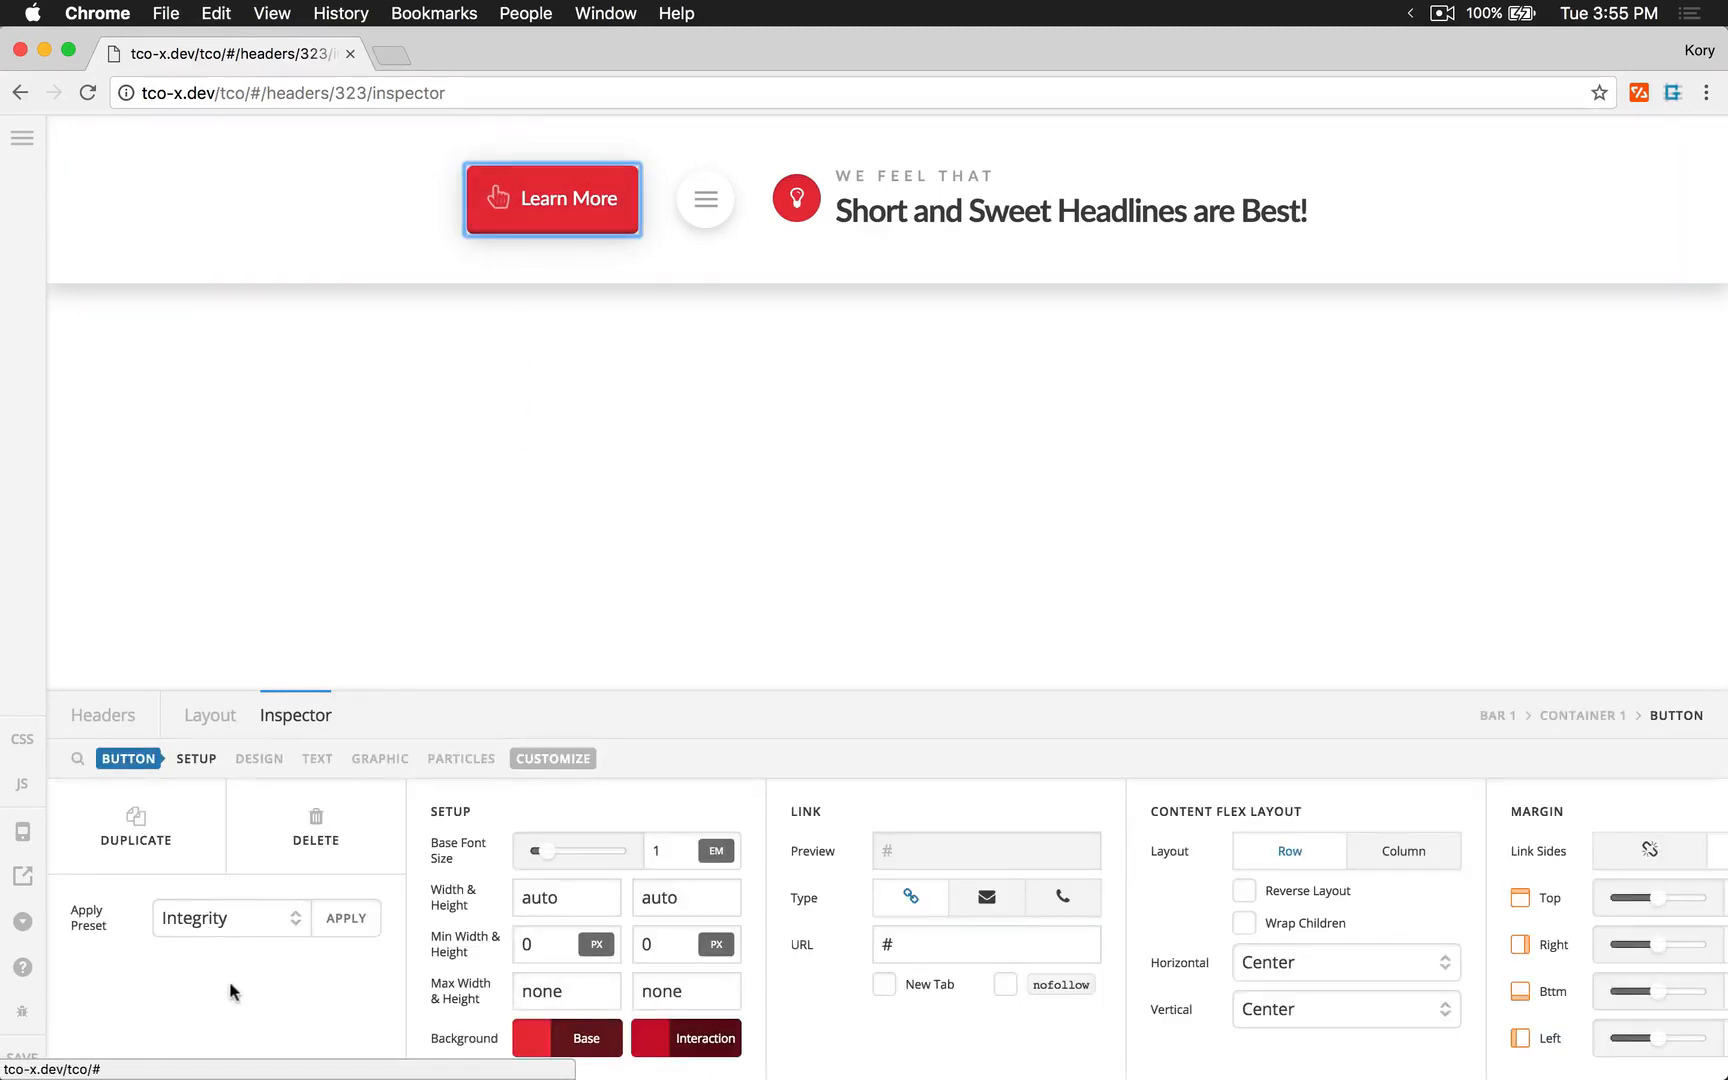
pyautogui.click(384, 762)
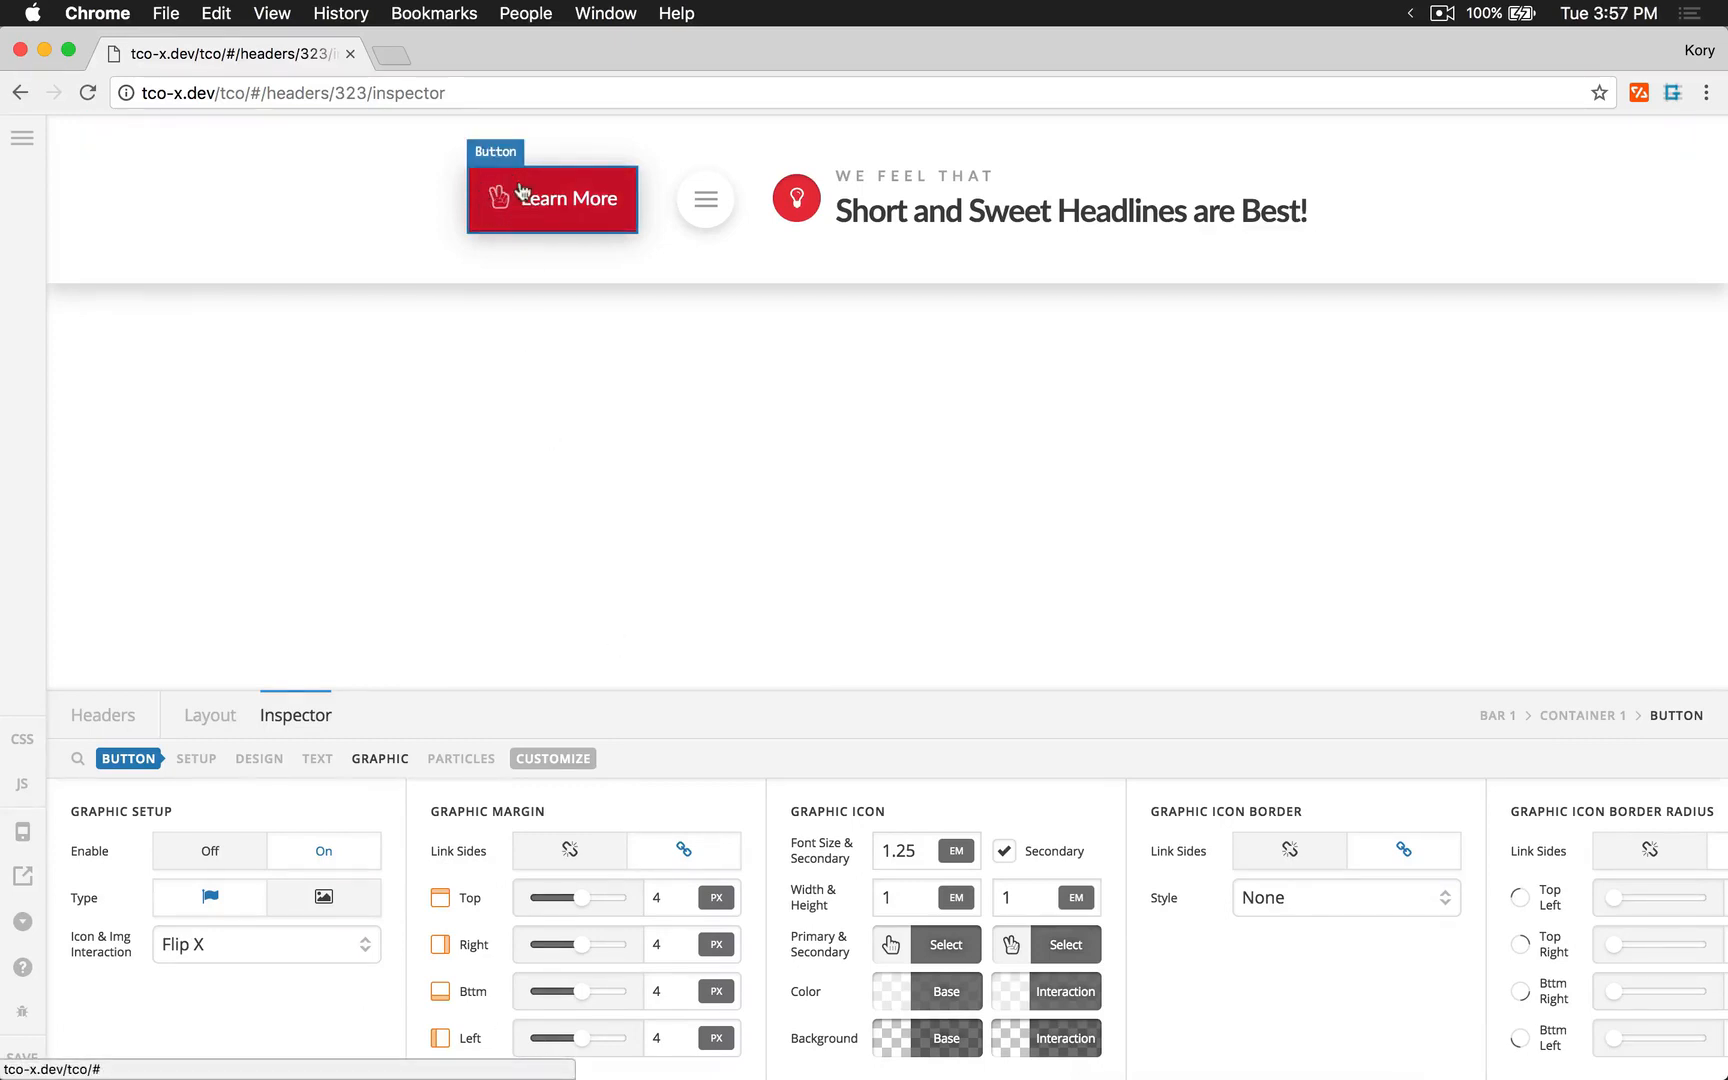
pyautogui.click(317, 760)
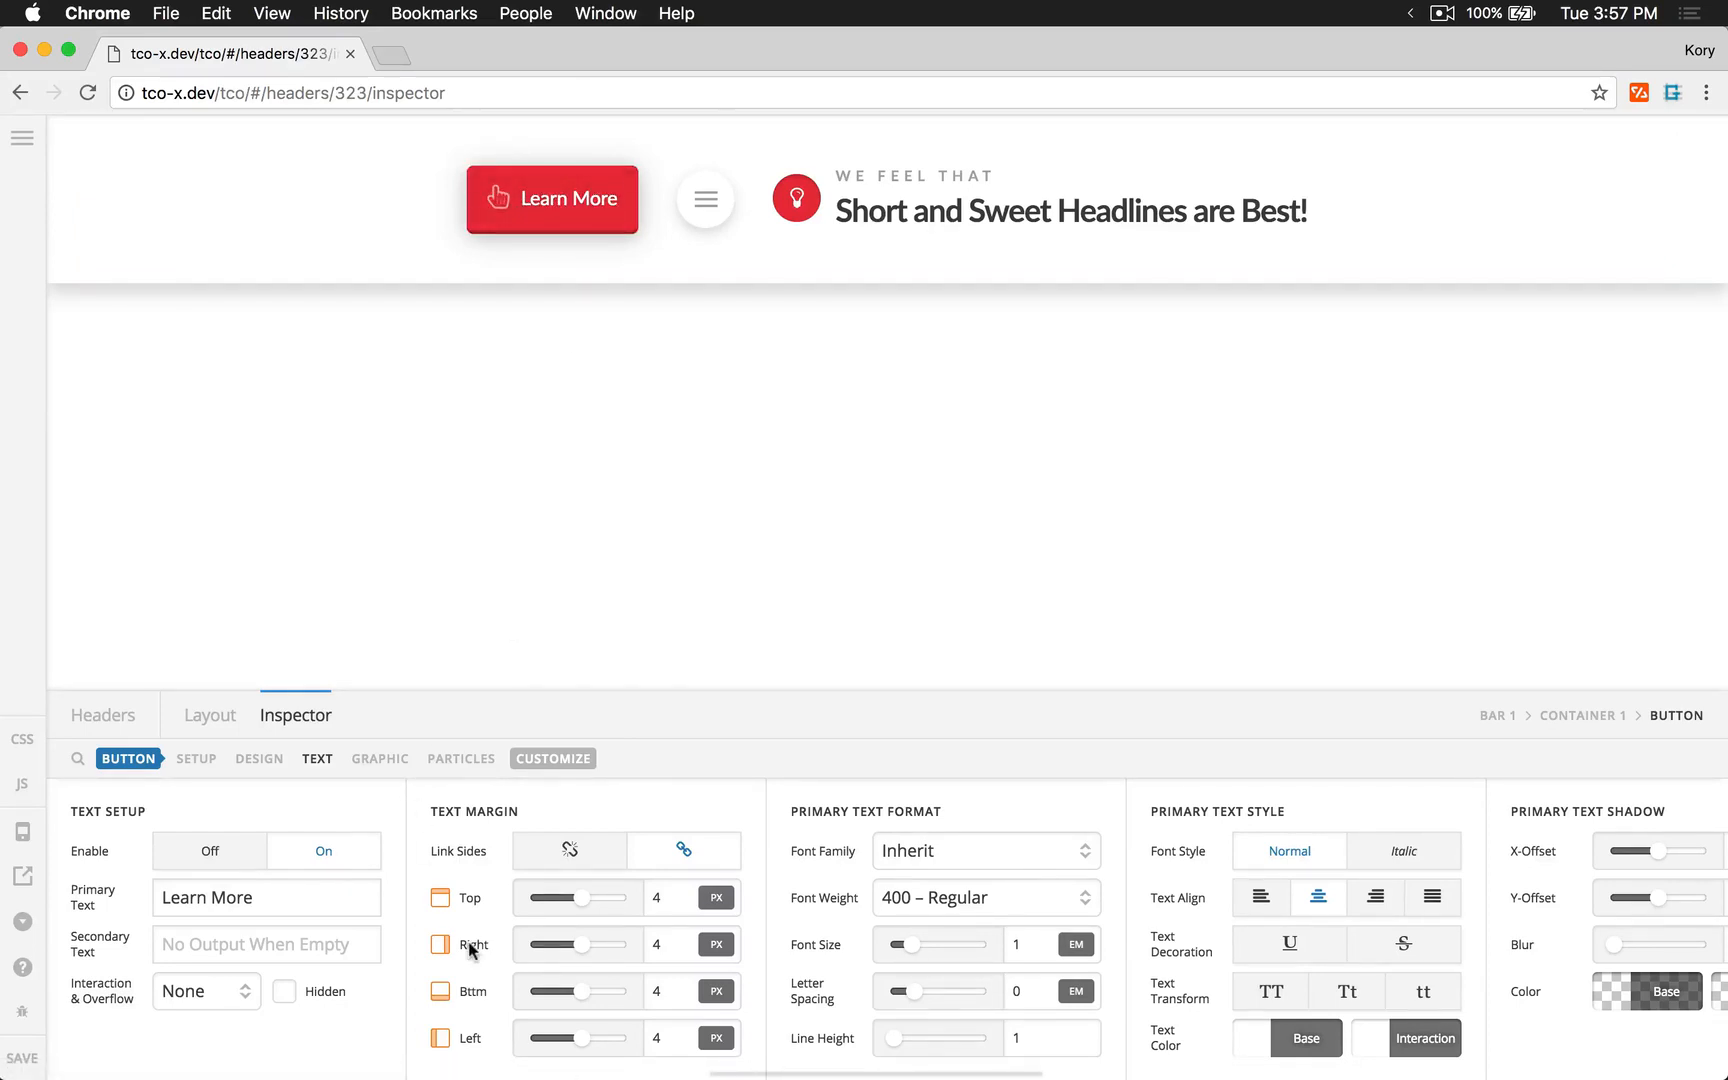
# - Try Reverse Layout and Column for the button's content flex layout, and restore the unreversed Row layout
pyautogui.click(266, 759)
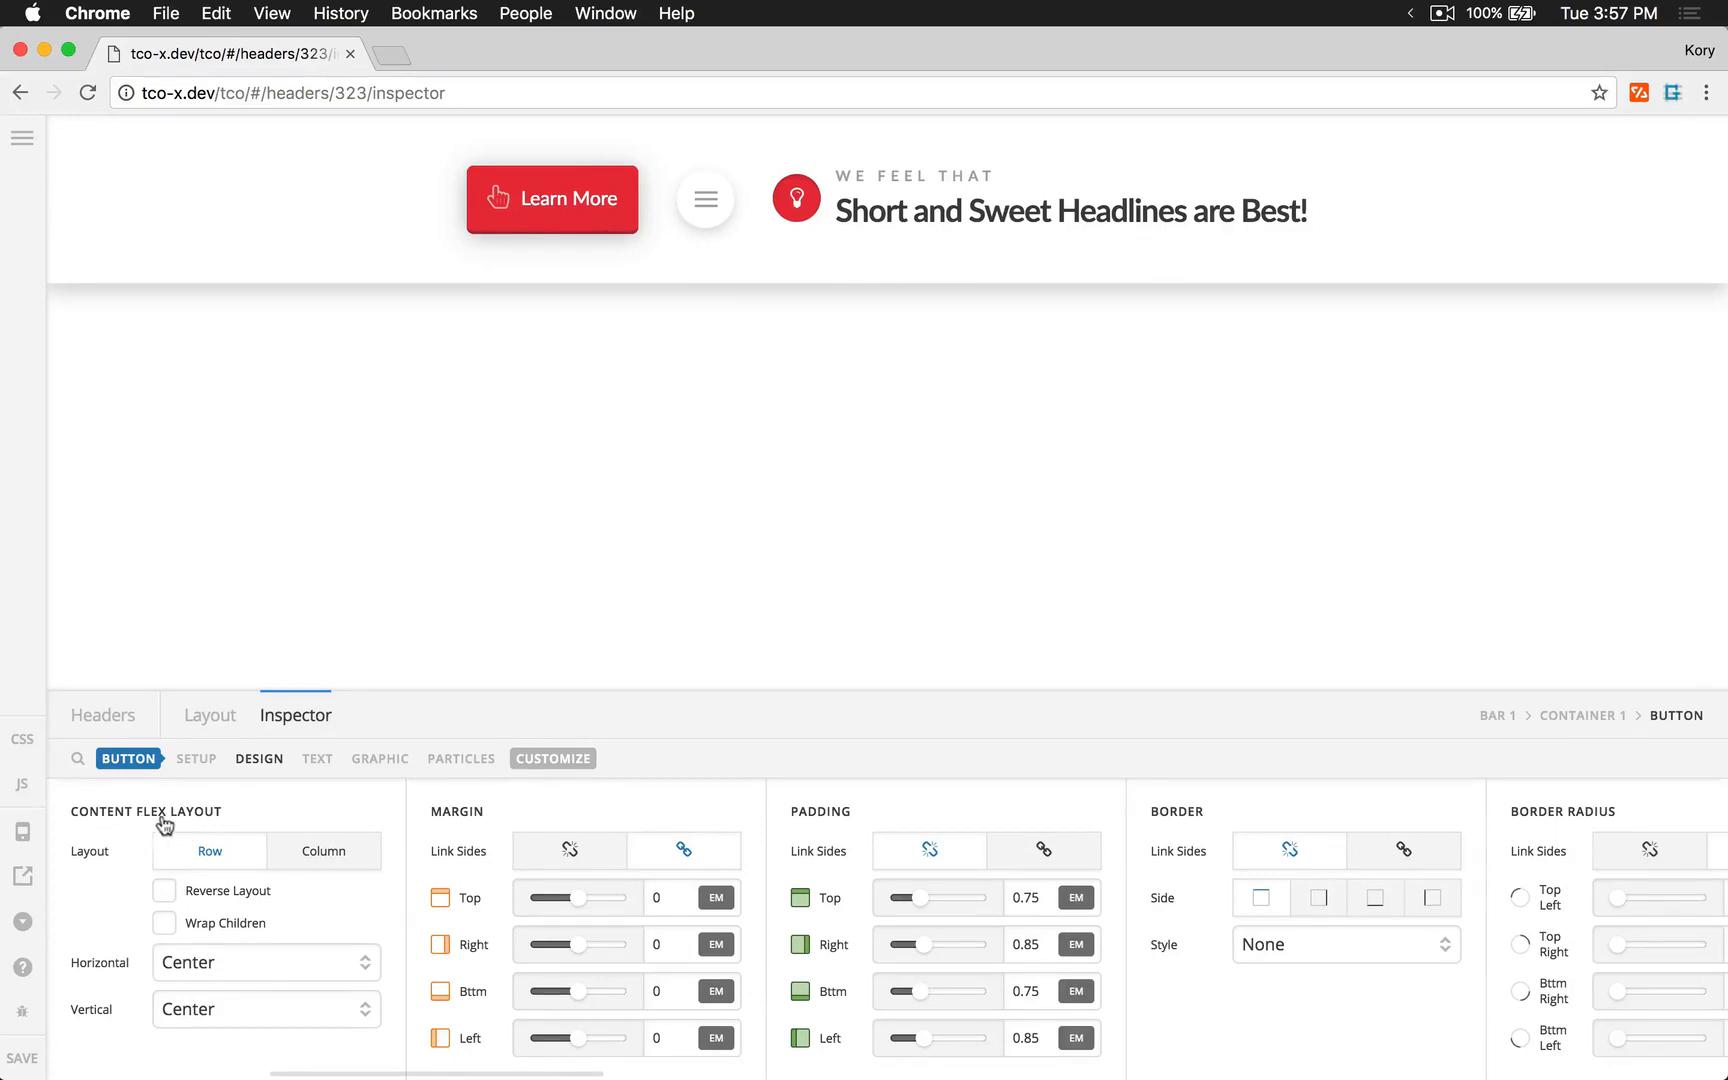
pyautogui.click(216, 897)
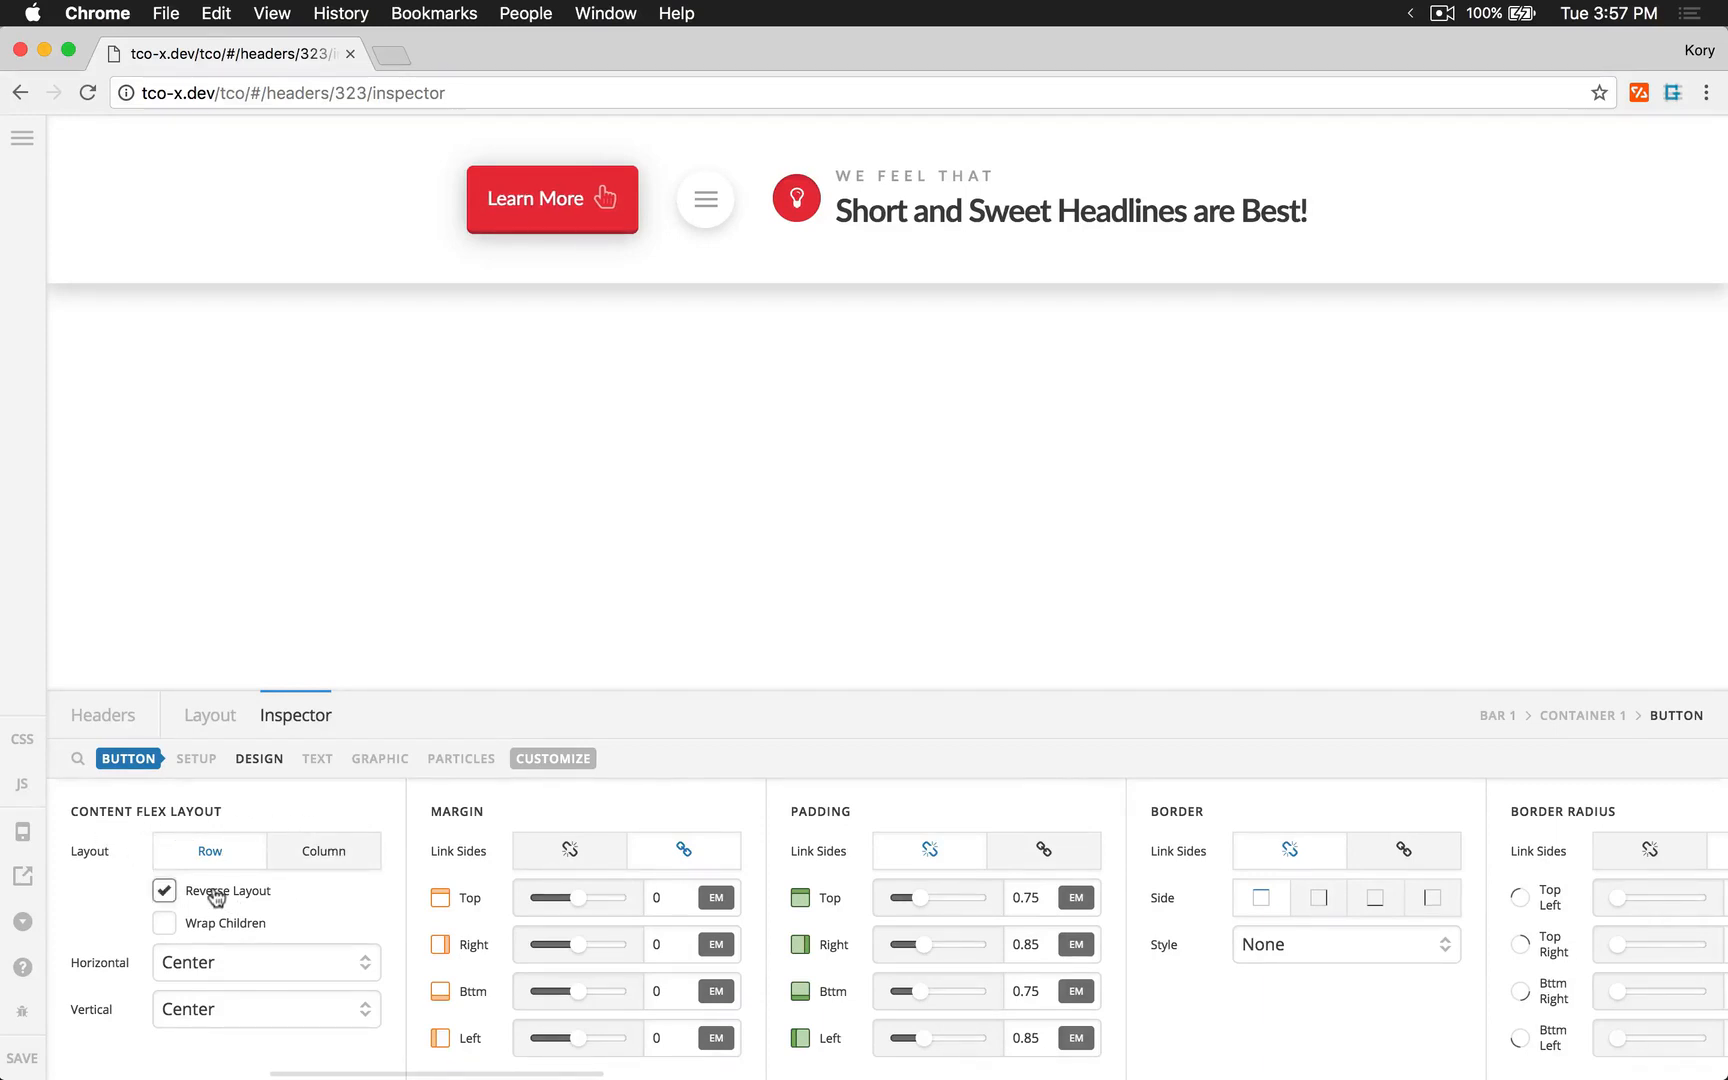
pyautogui.click(328, 860)
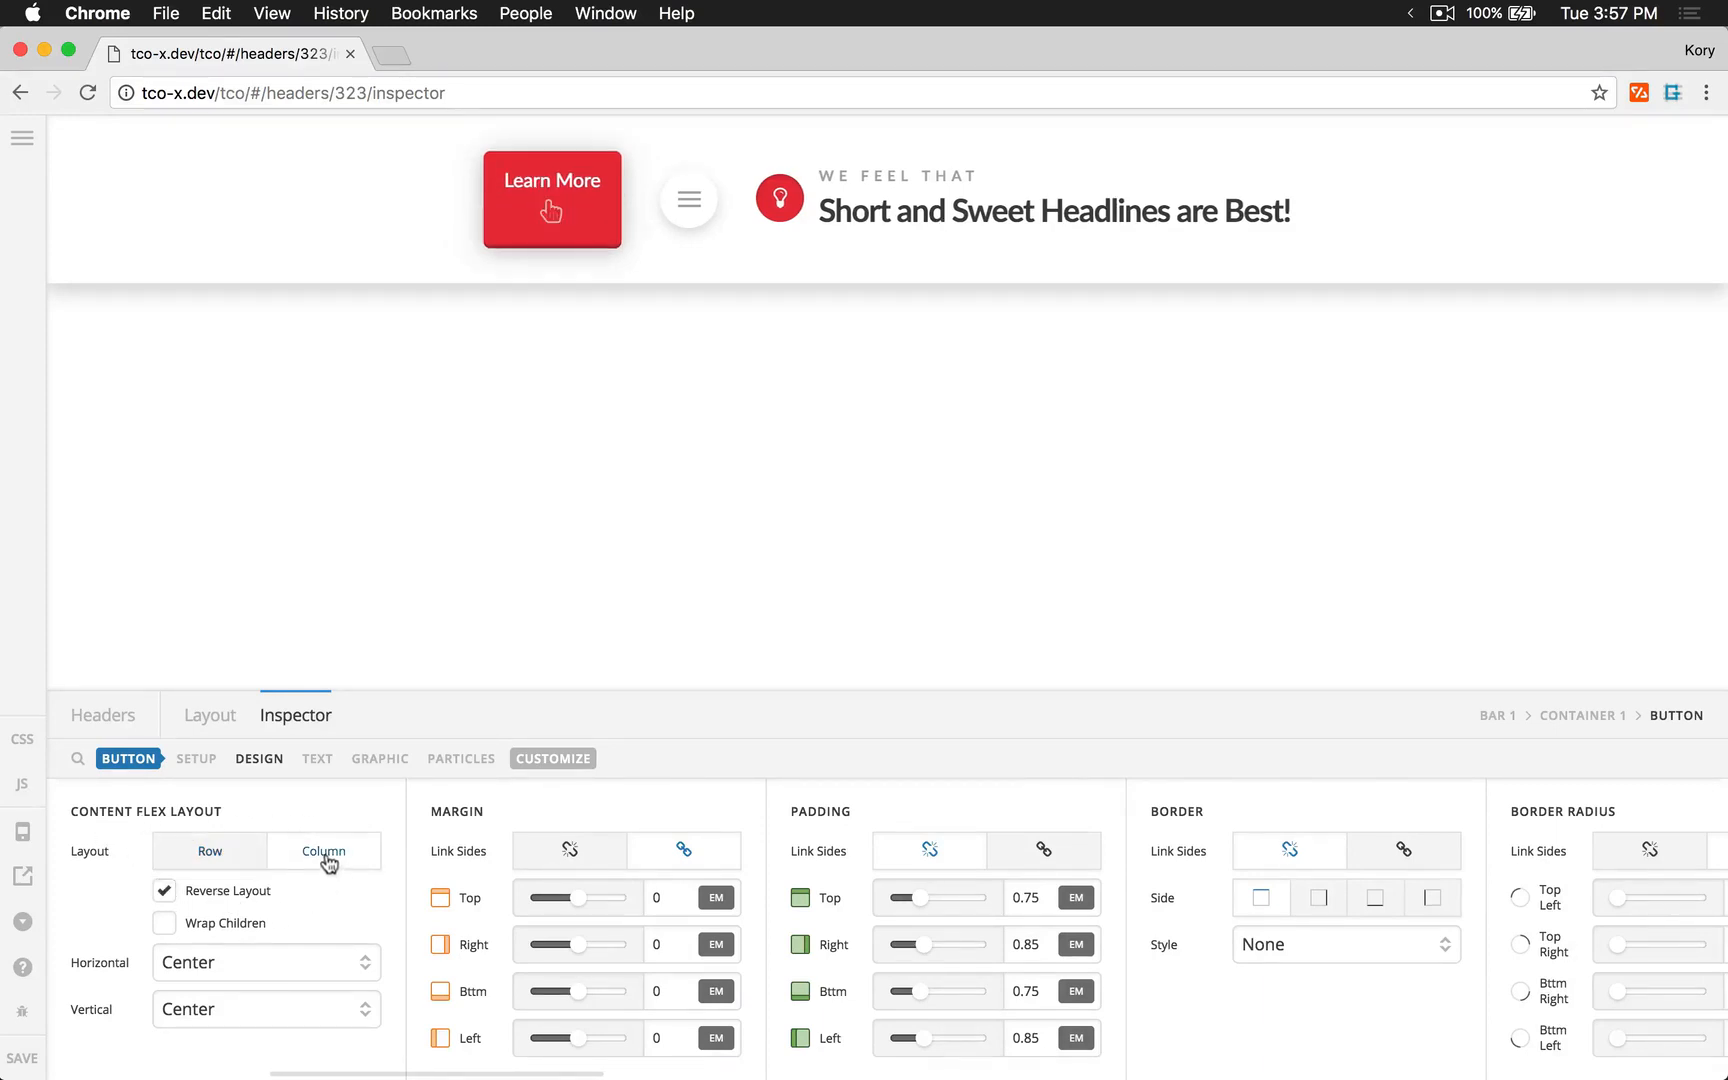
pyautogui.click(217, 903)
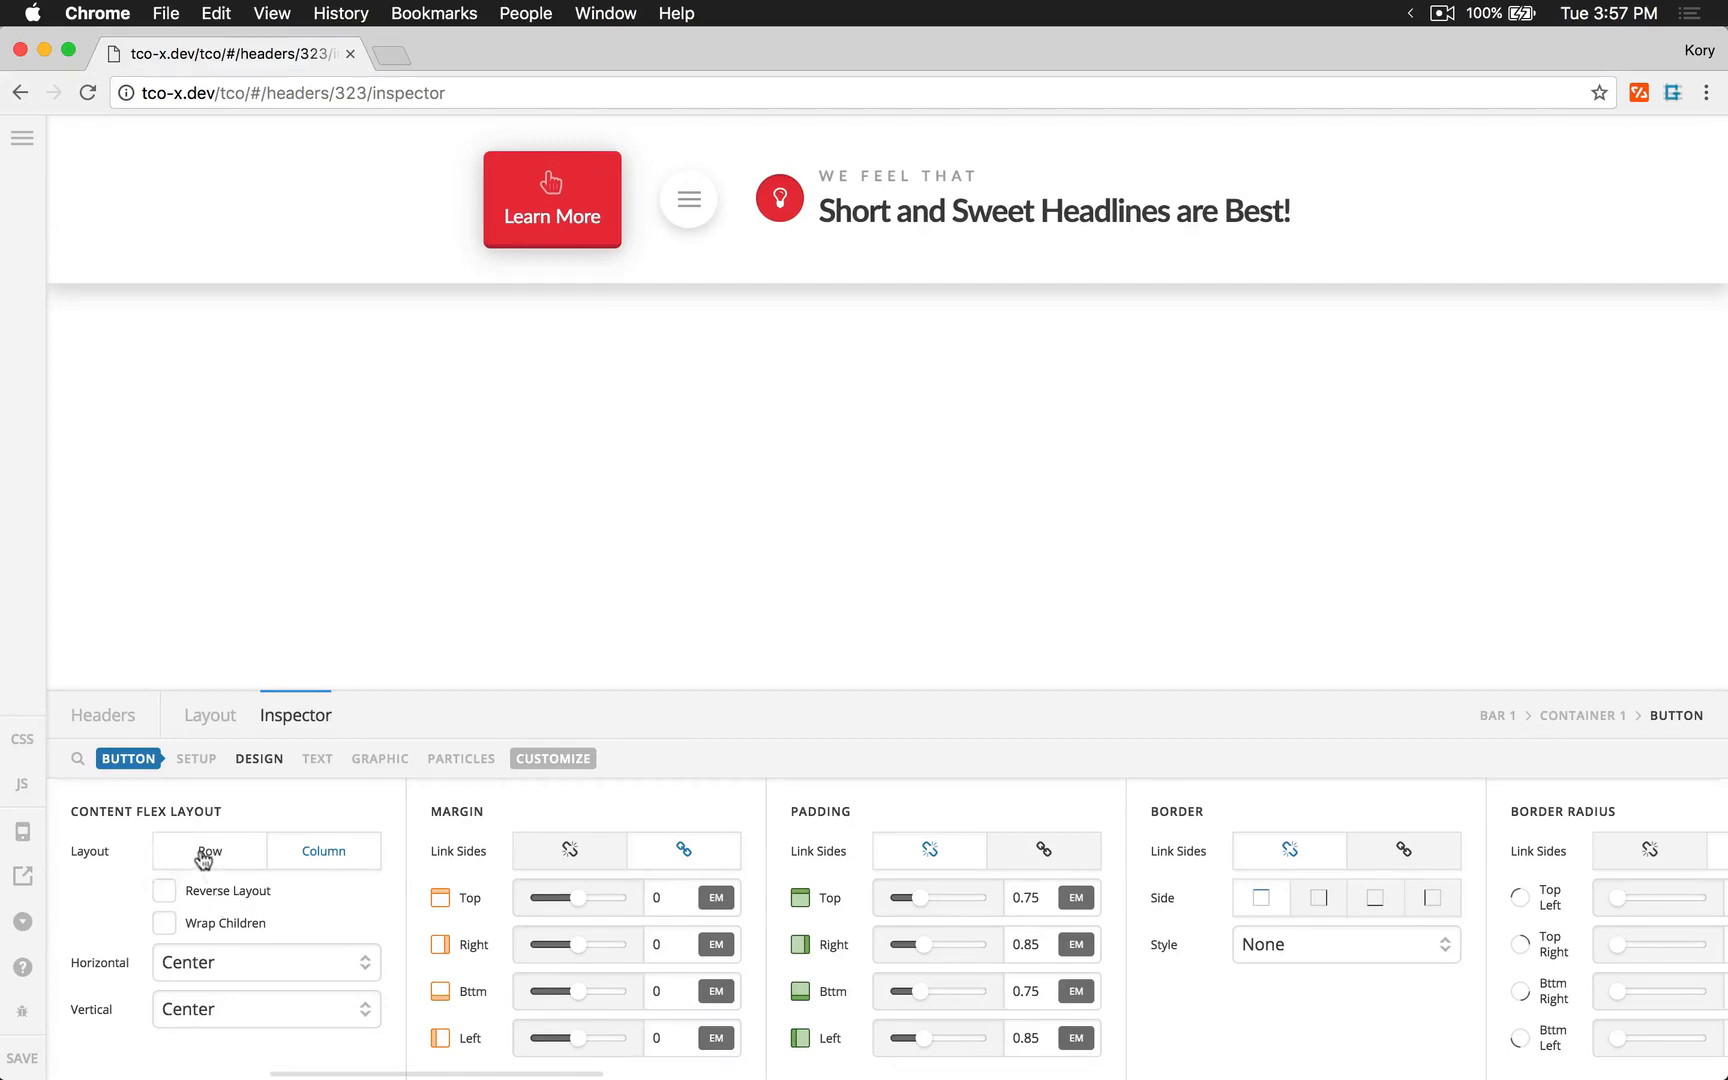
pyautogui.click(208, 852)
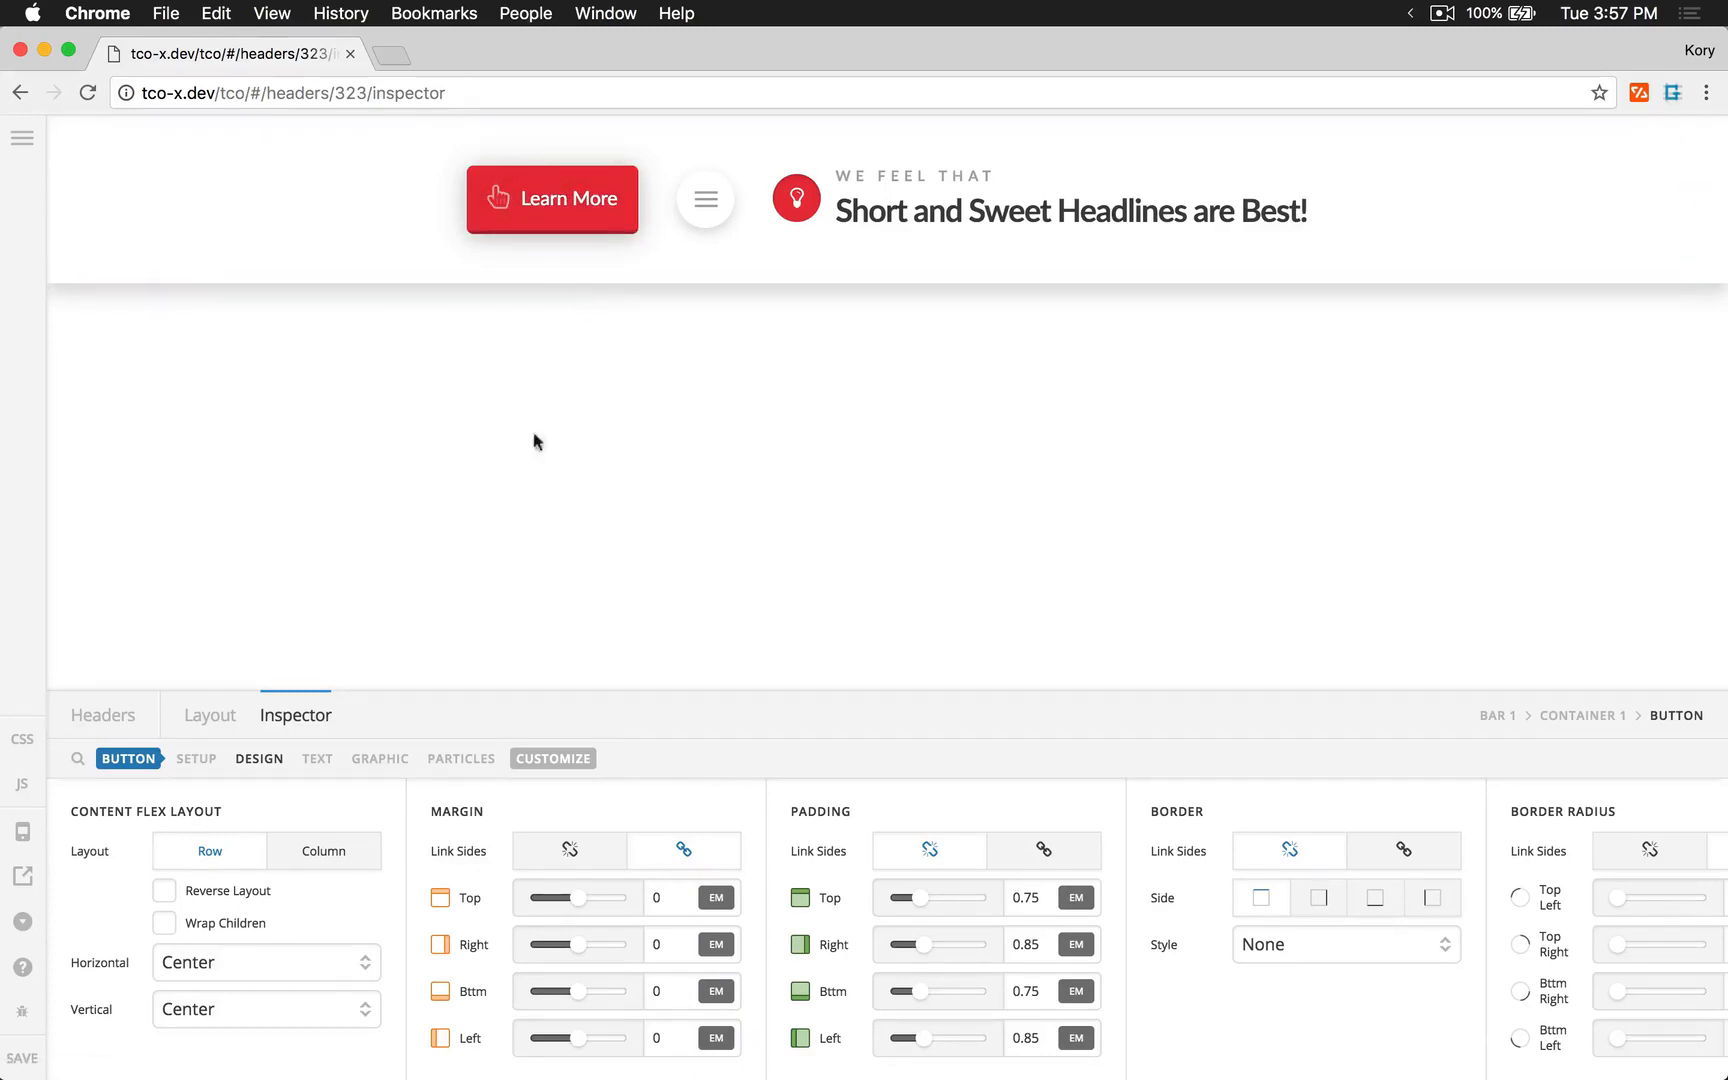
# - Set the Learn More button's linked text margin to 0 px on all sides
pyautogui.click(318, 758)
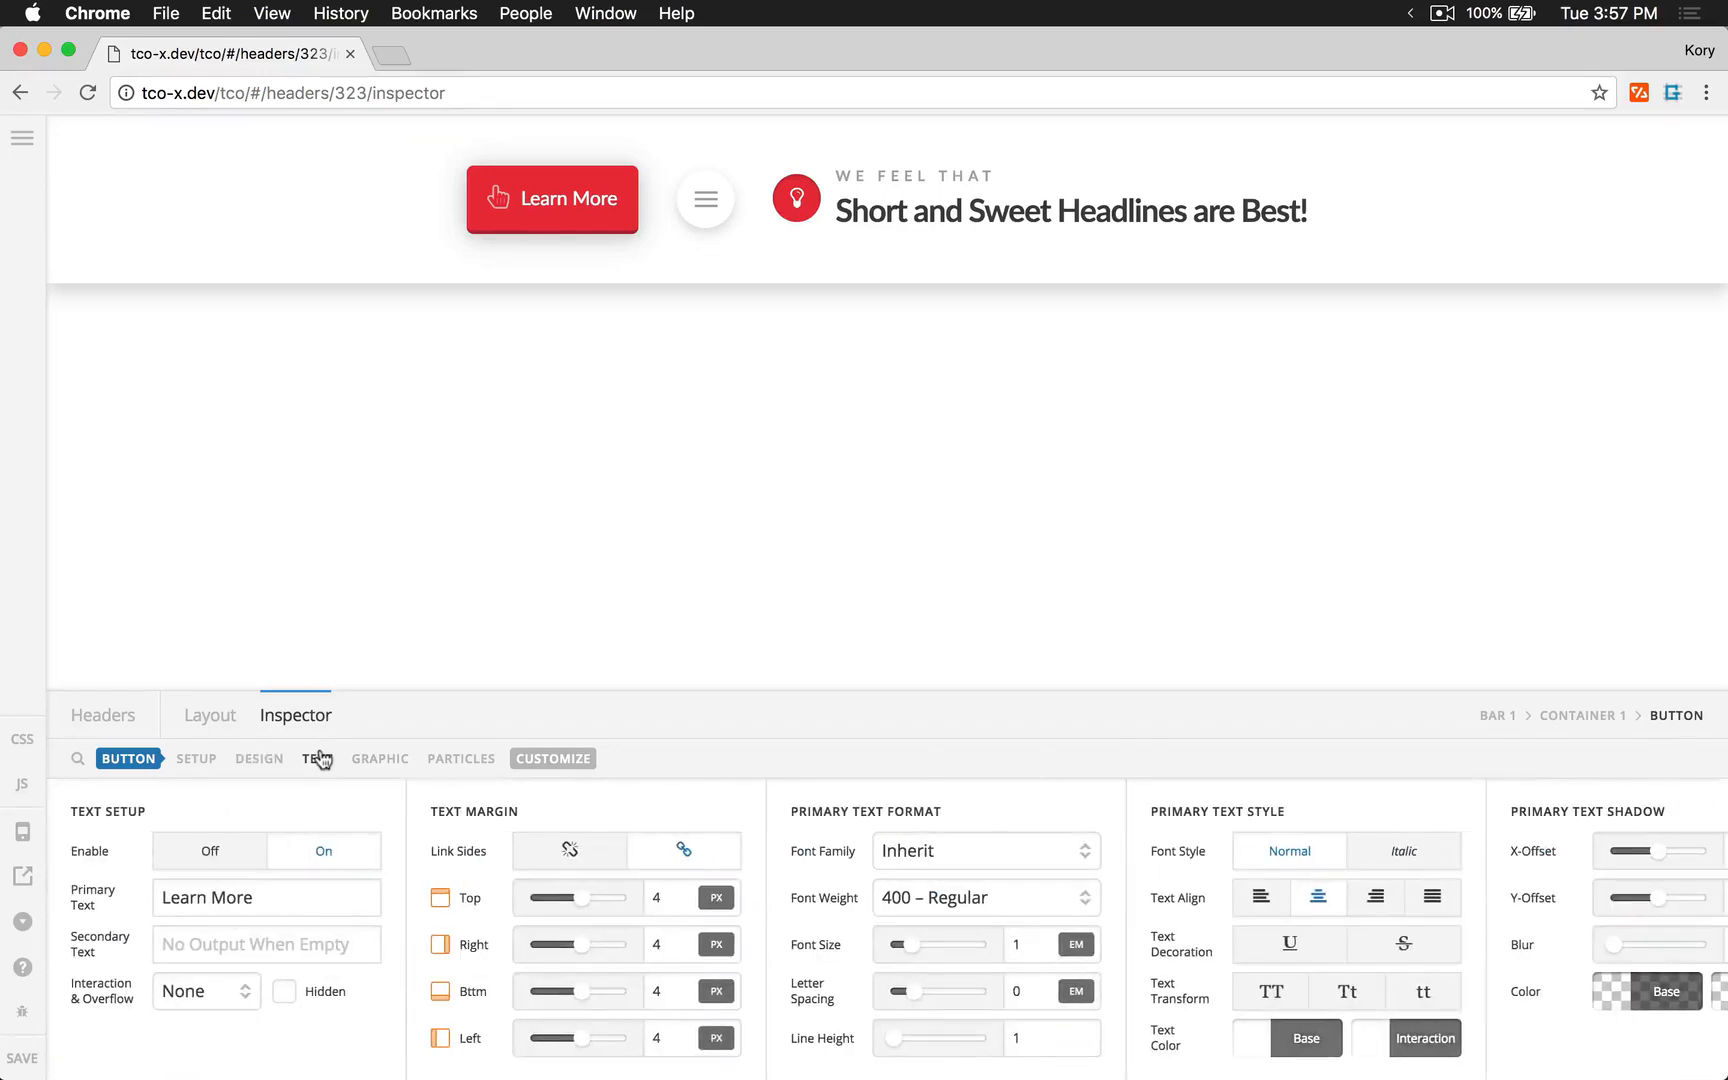
pyautogui.click(671, 898)
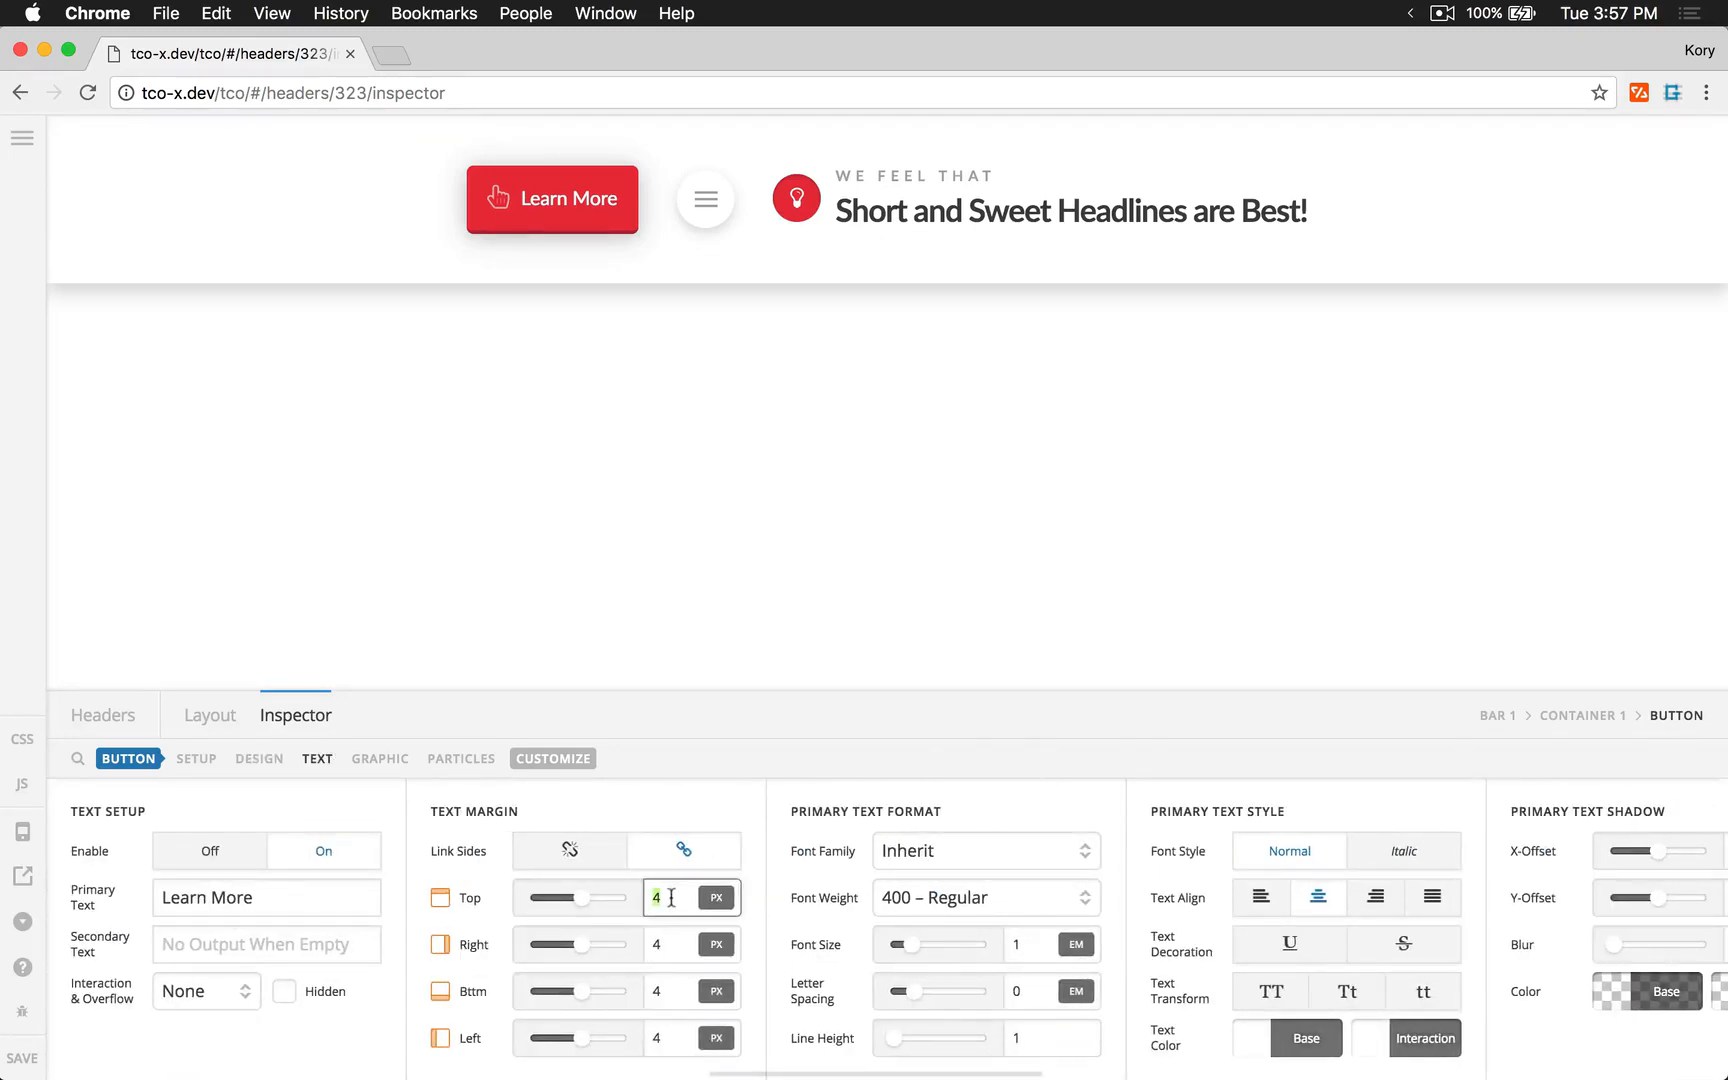
pyautogui.write('0')
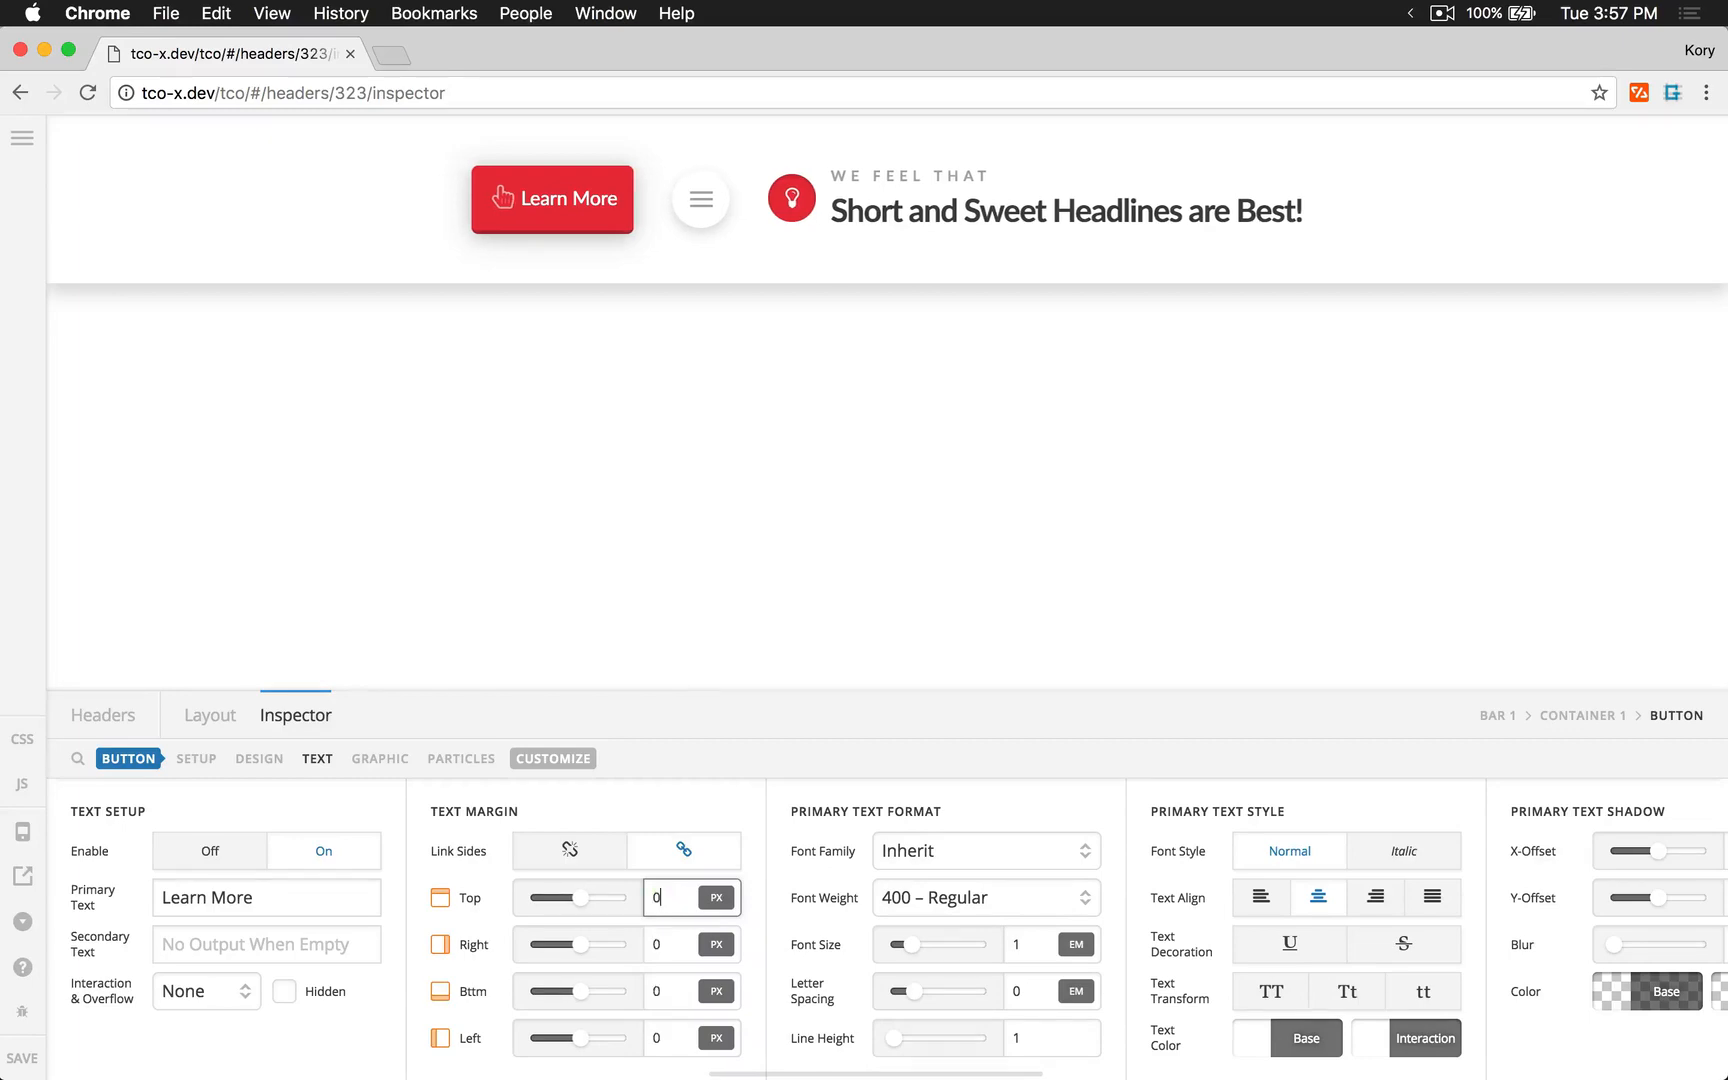
# - Set the Learn More button's linked graphic margin to 0 px on all sides
pyautogui.click(377, 758)
pyautogui.click(675, 897)
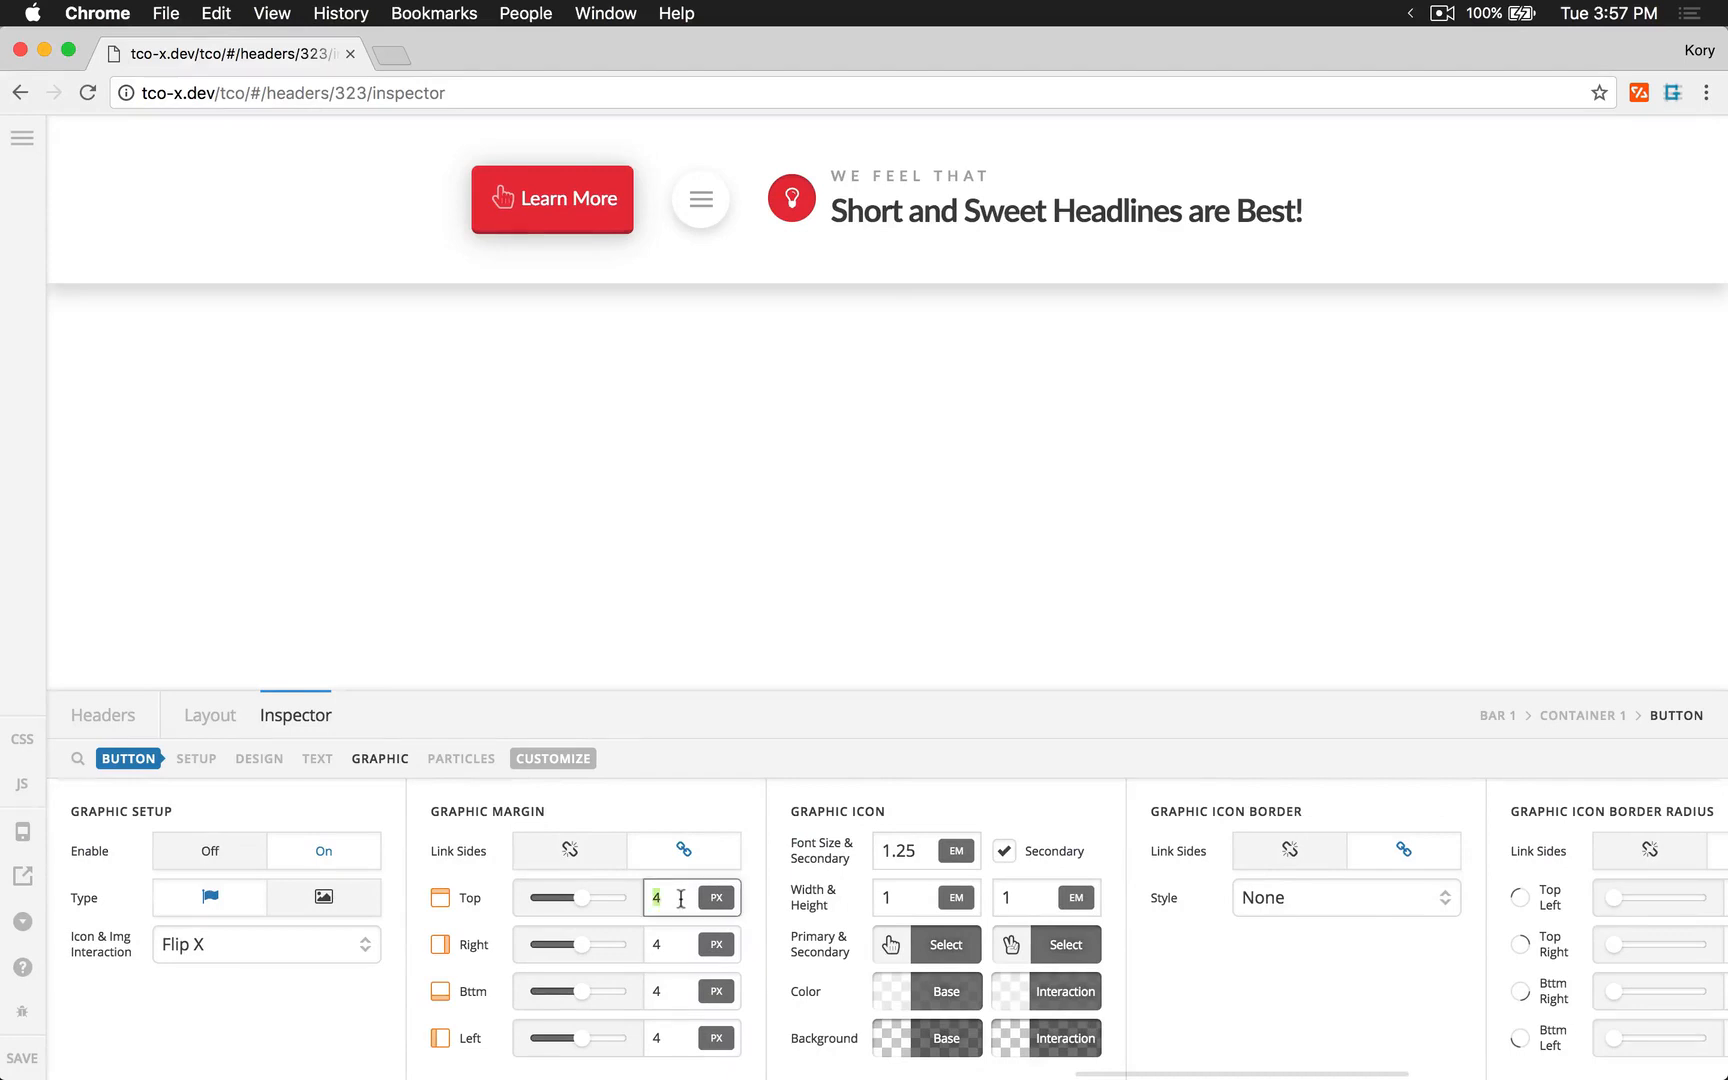
pyautogui.write('0')
# - Unlink the sides of the Learn More button's graphic margin and set the right margin to 7 px
pyautogui.click(598, 851)
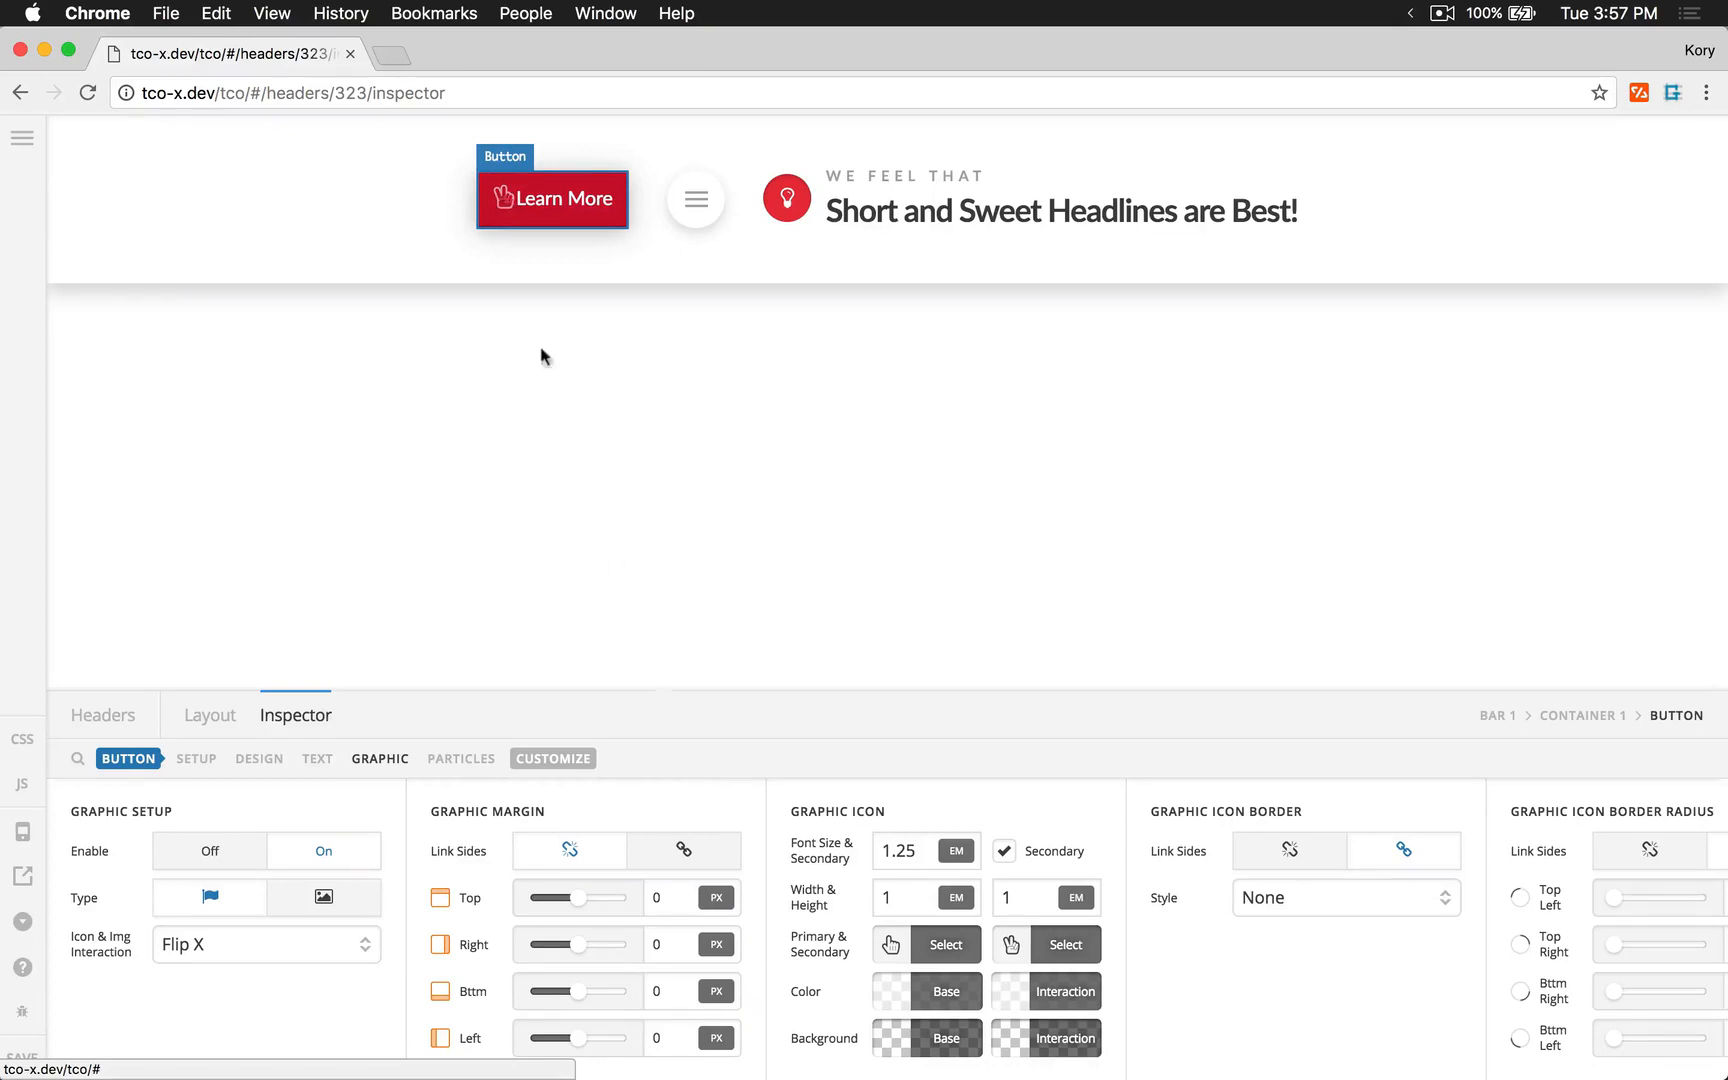
pyautogui.click(672, 950)
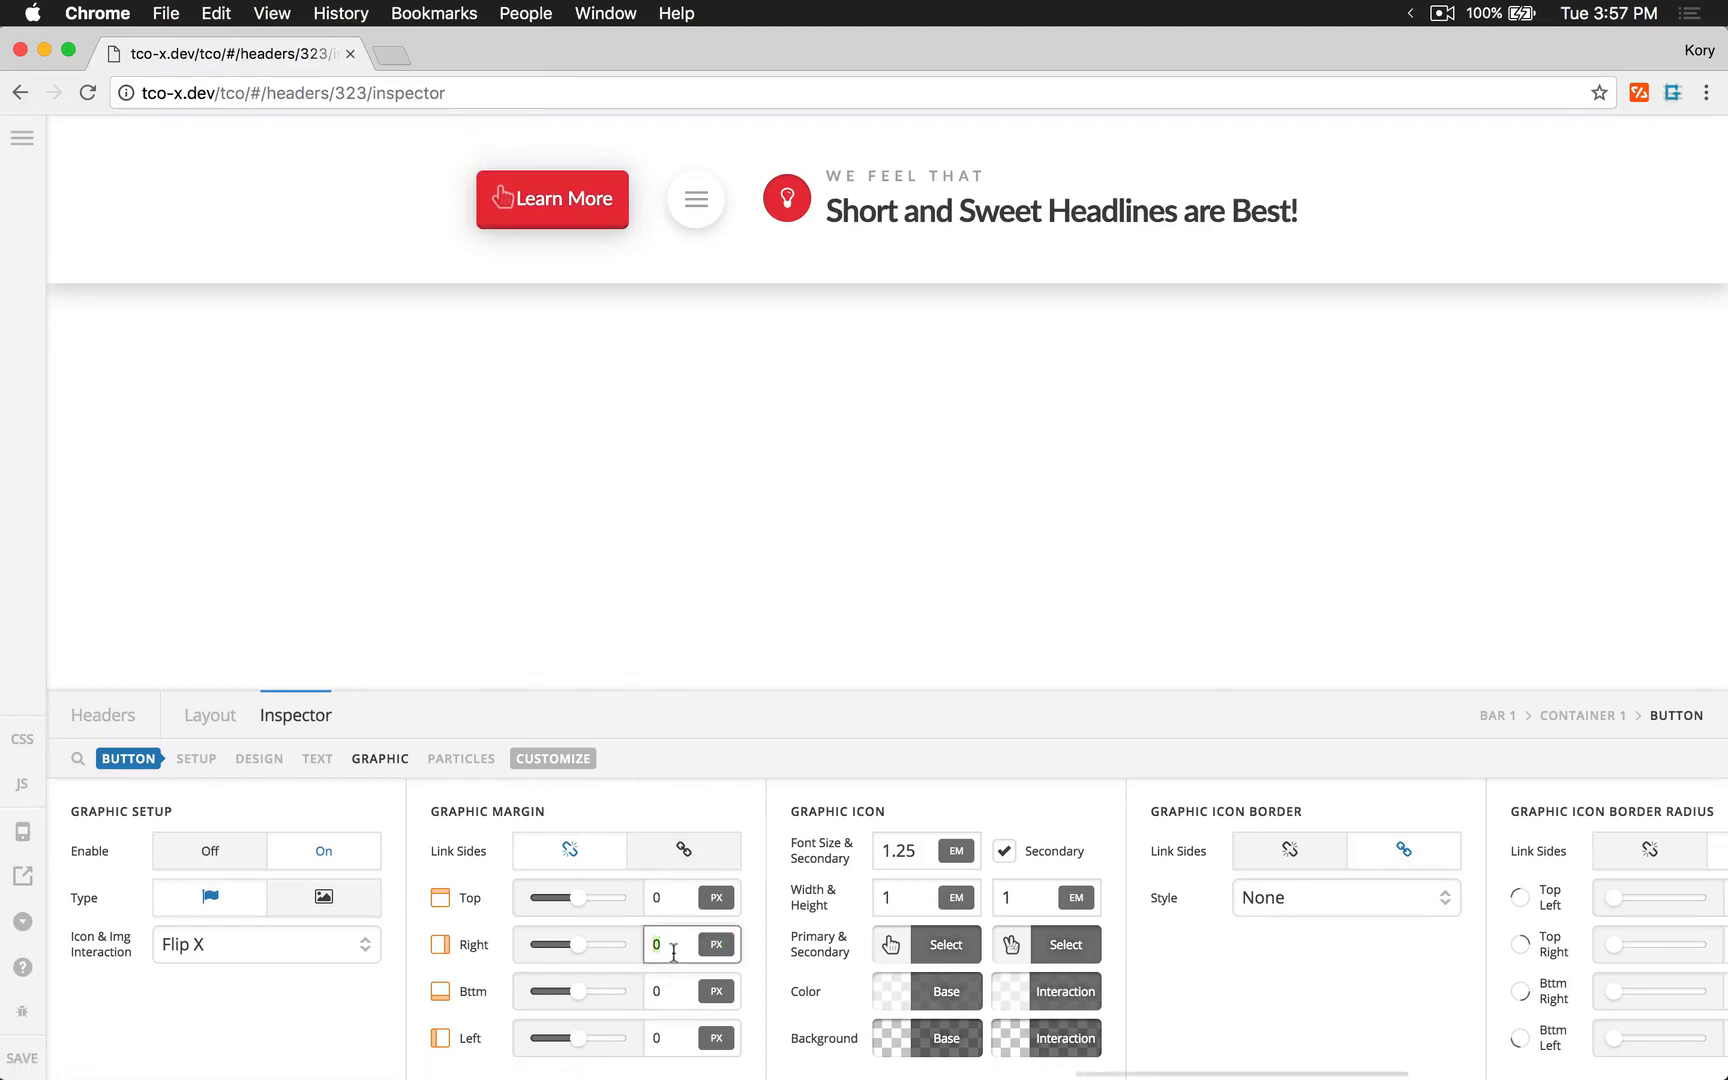
pyautogui.write('7')
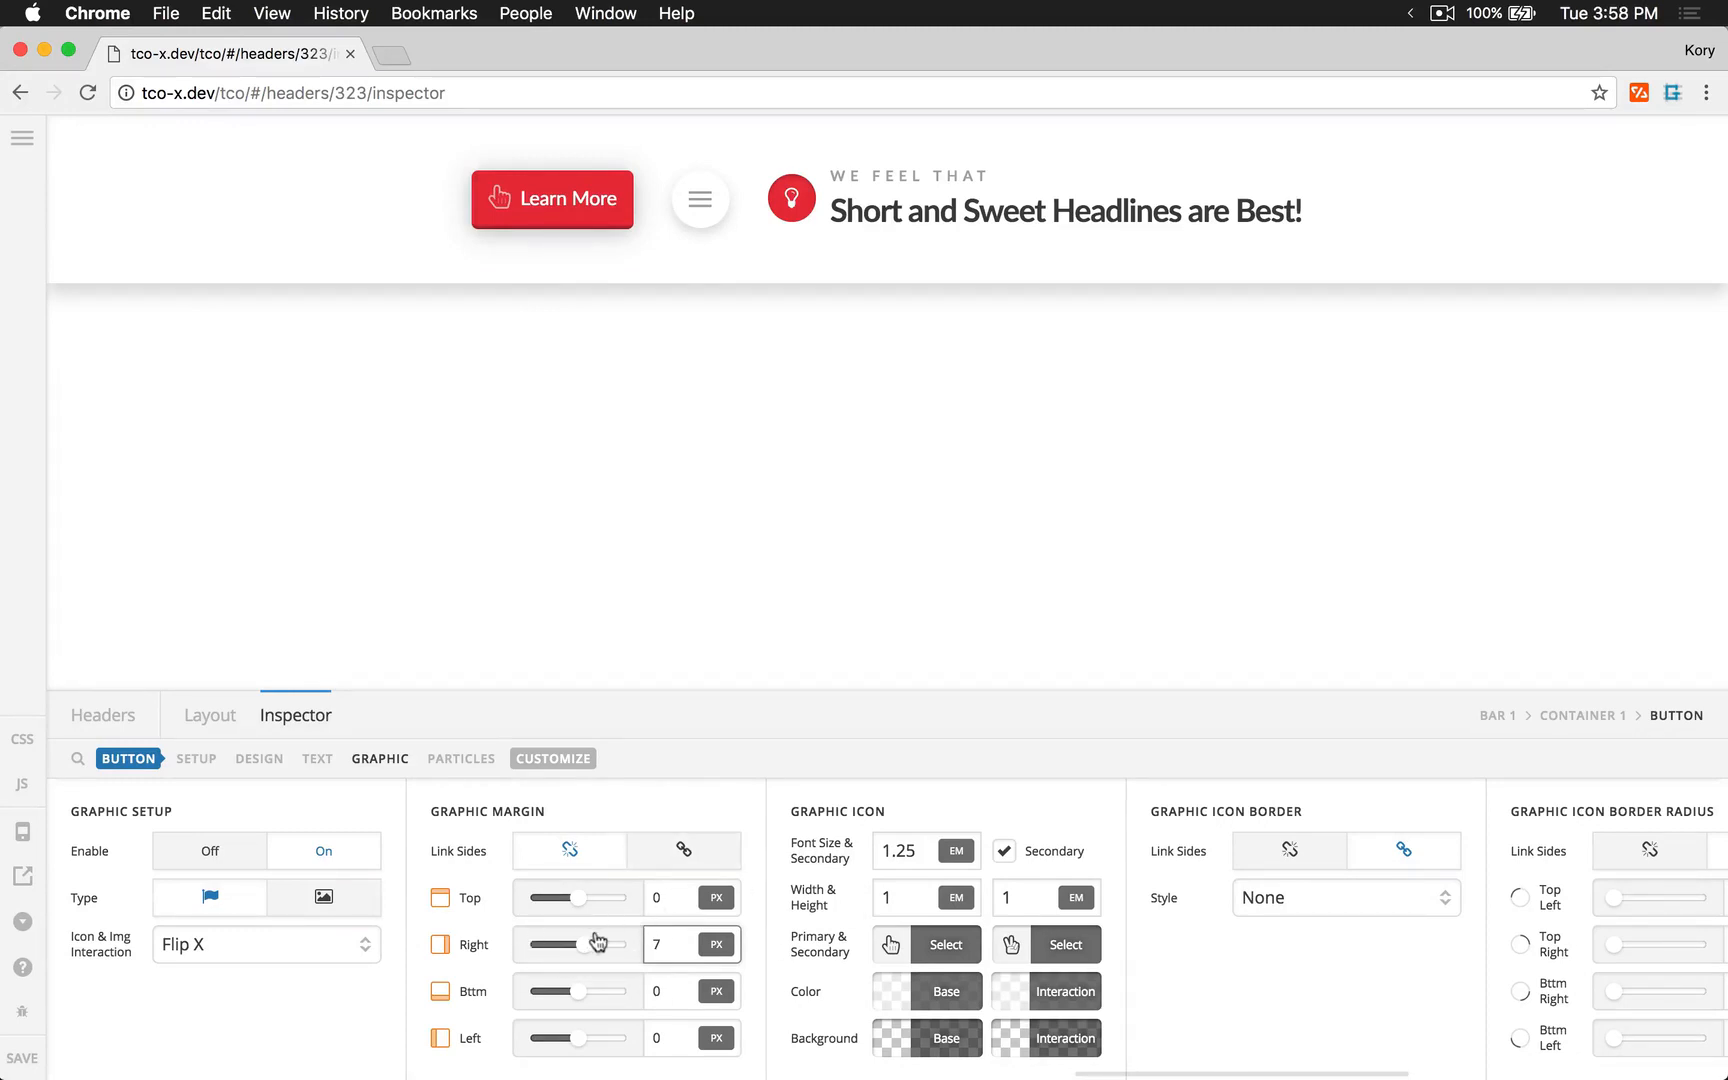
# - Disable the Learn More button's graphic to compare the text-only button, and enable it again
pyautogui.click(204, 866)
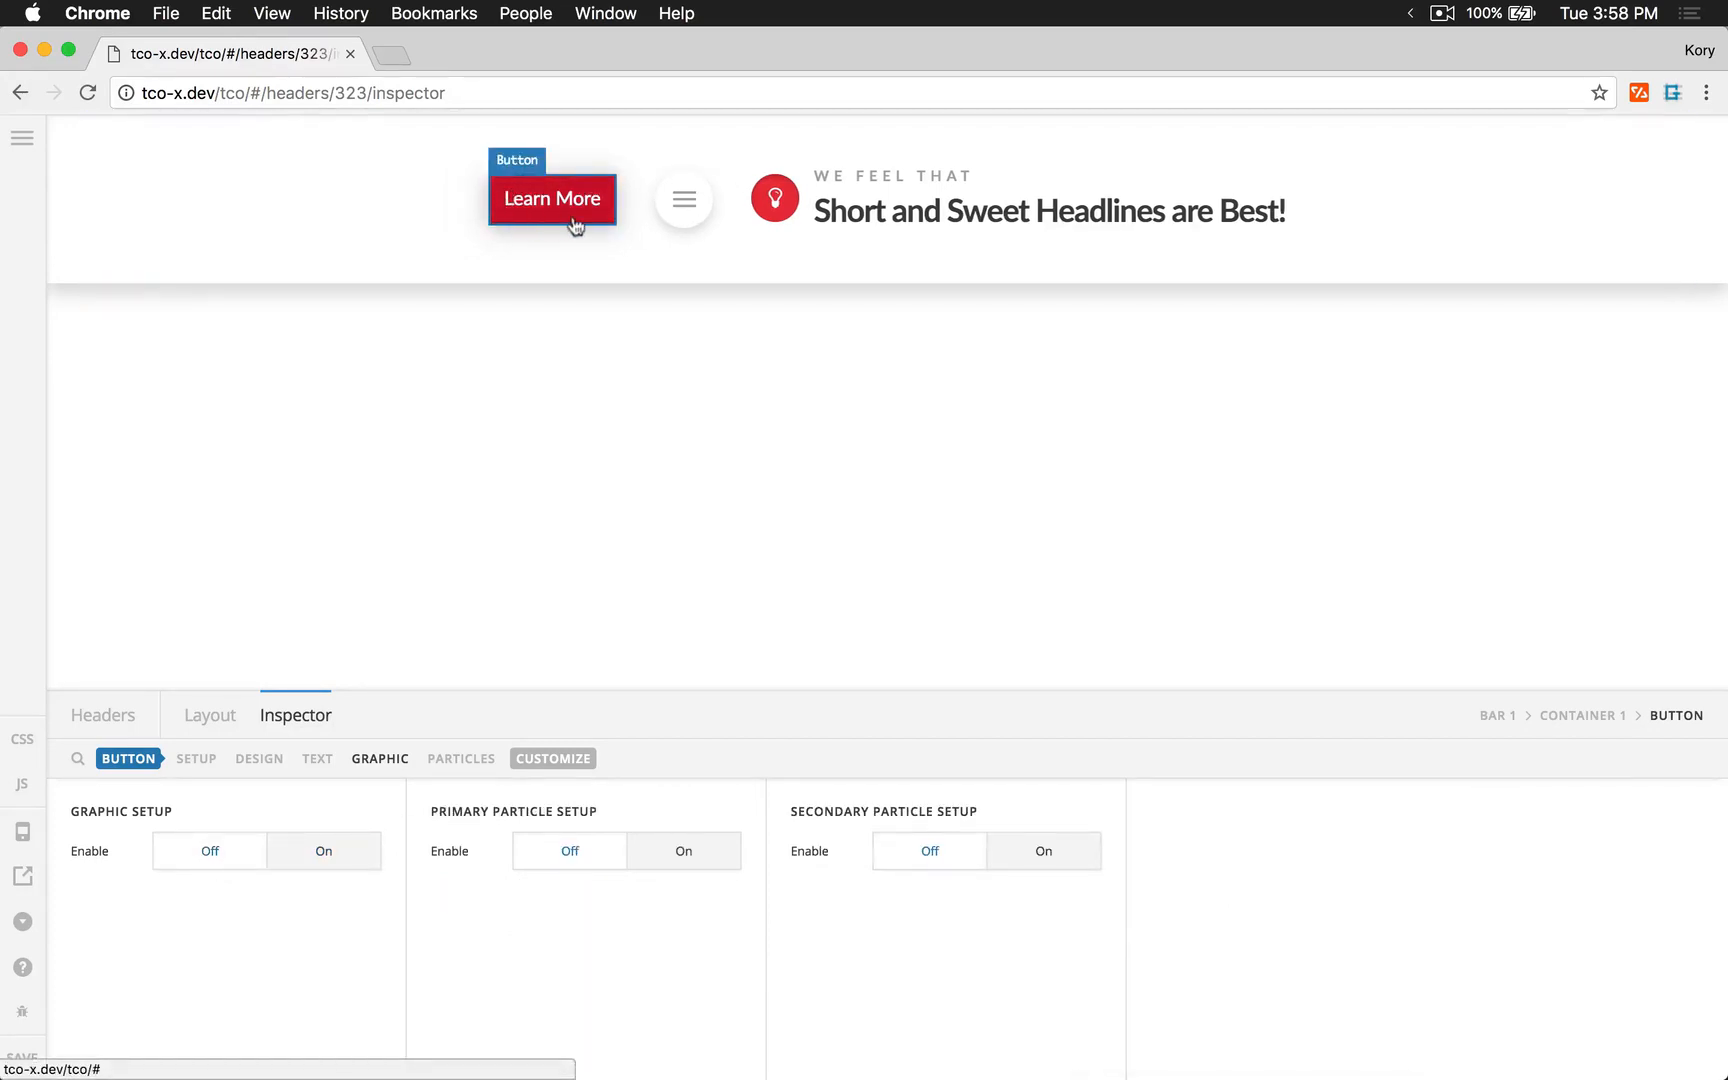
pyautogui.click(324, 857)
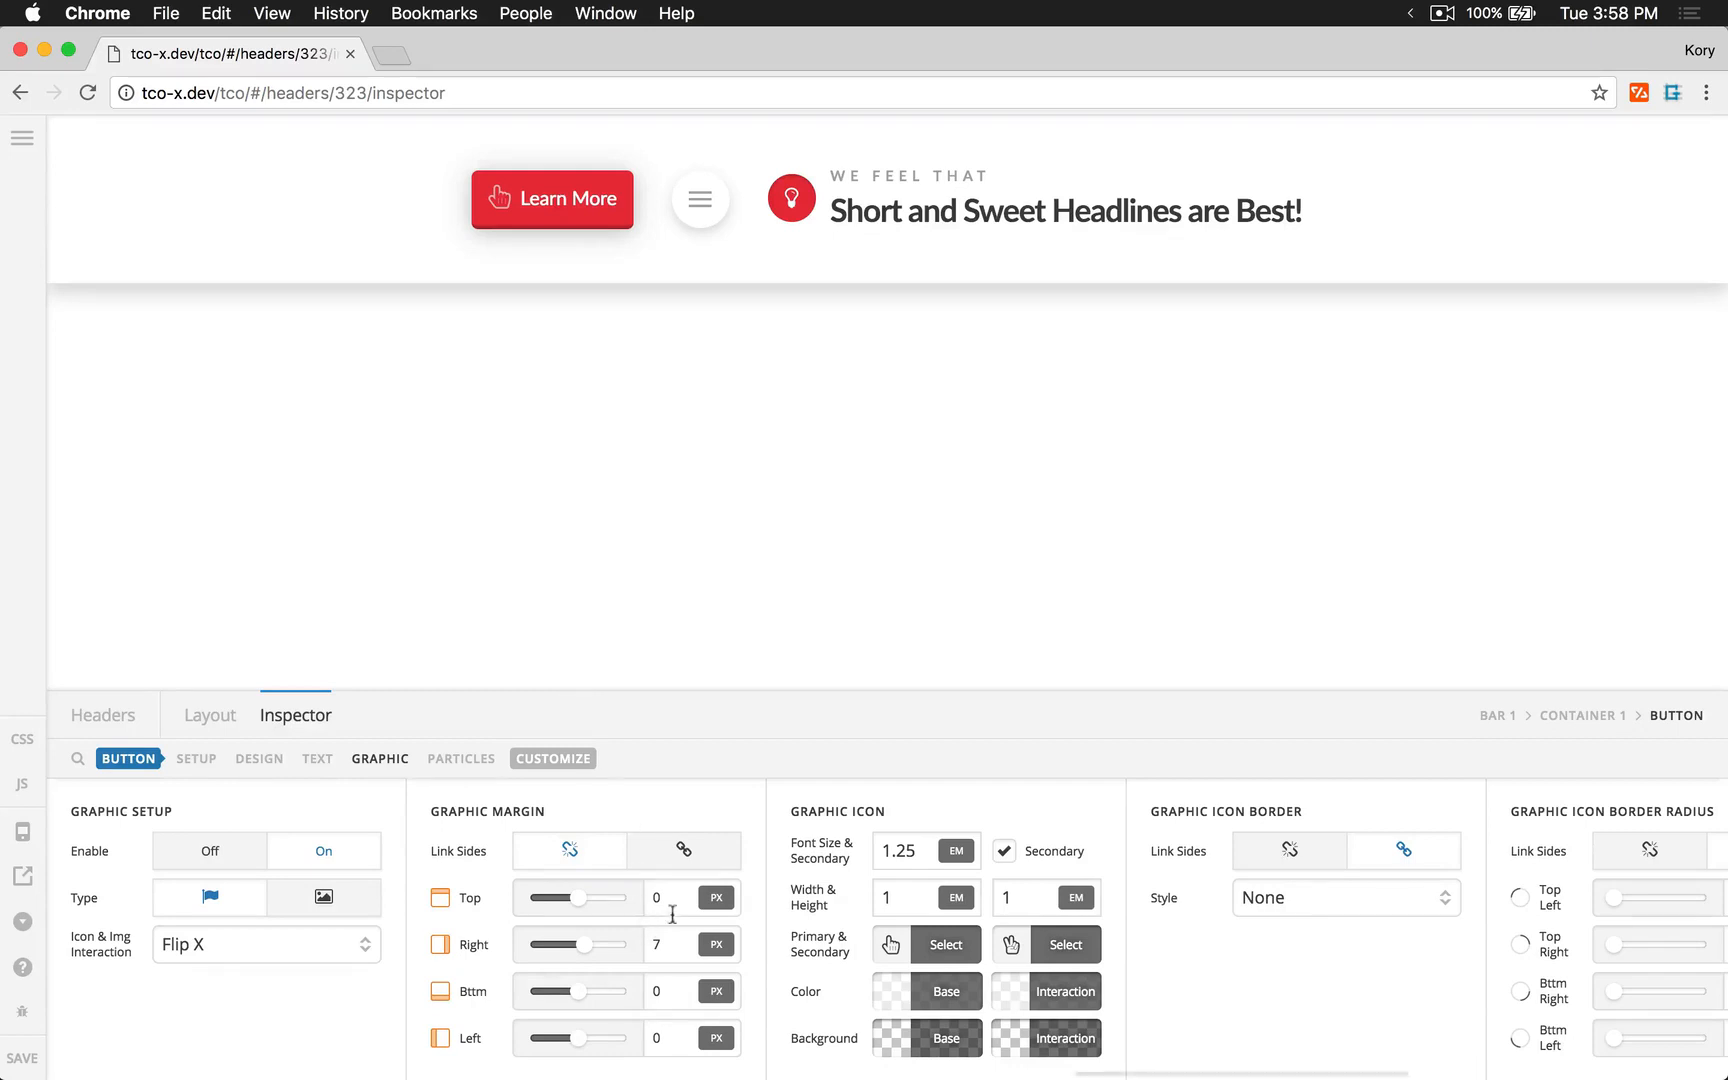
# - Try small increases to the graphic's bottom and top margins, returning each to 0 px
pyautogui.click(670, 985)
pyautogui.press('Up')
pyautogui.press('Up')
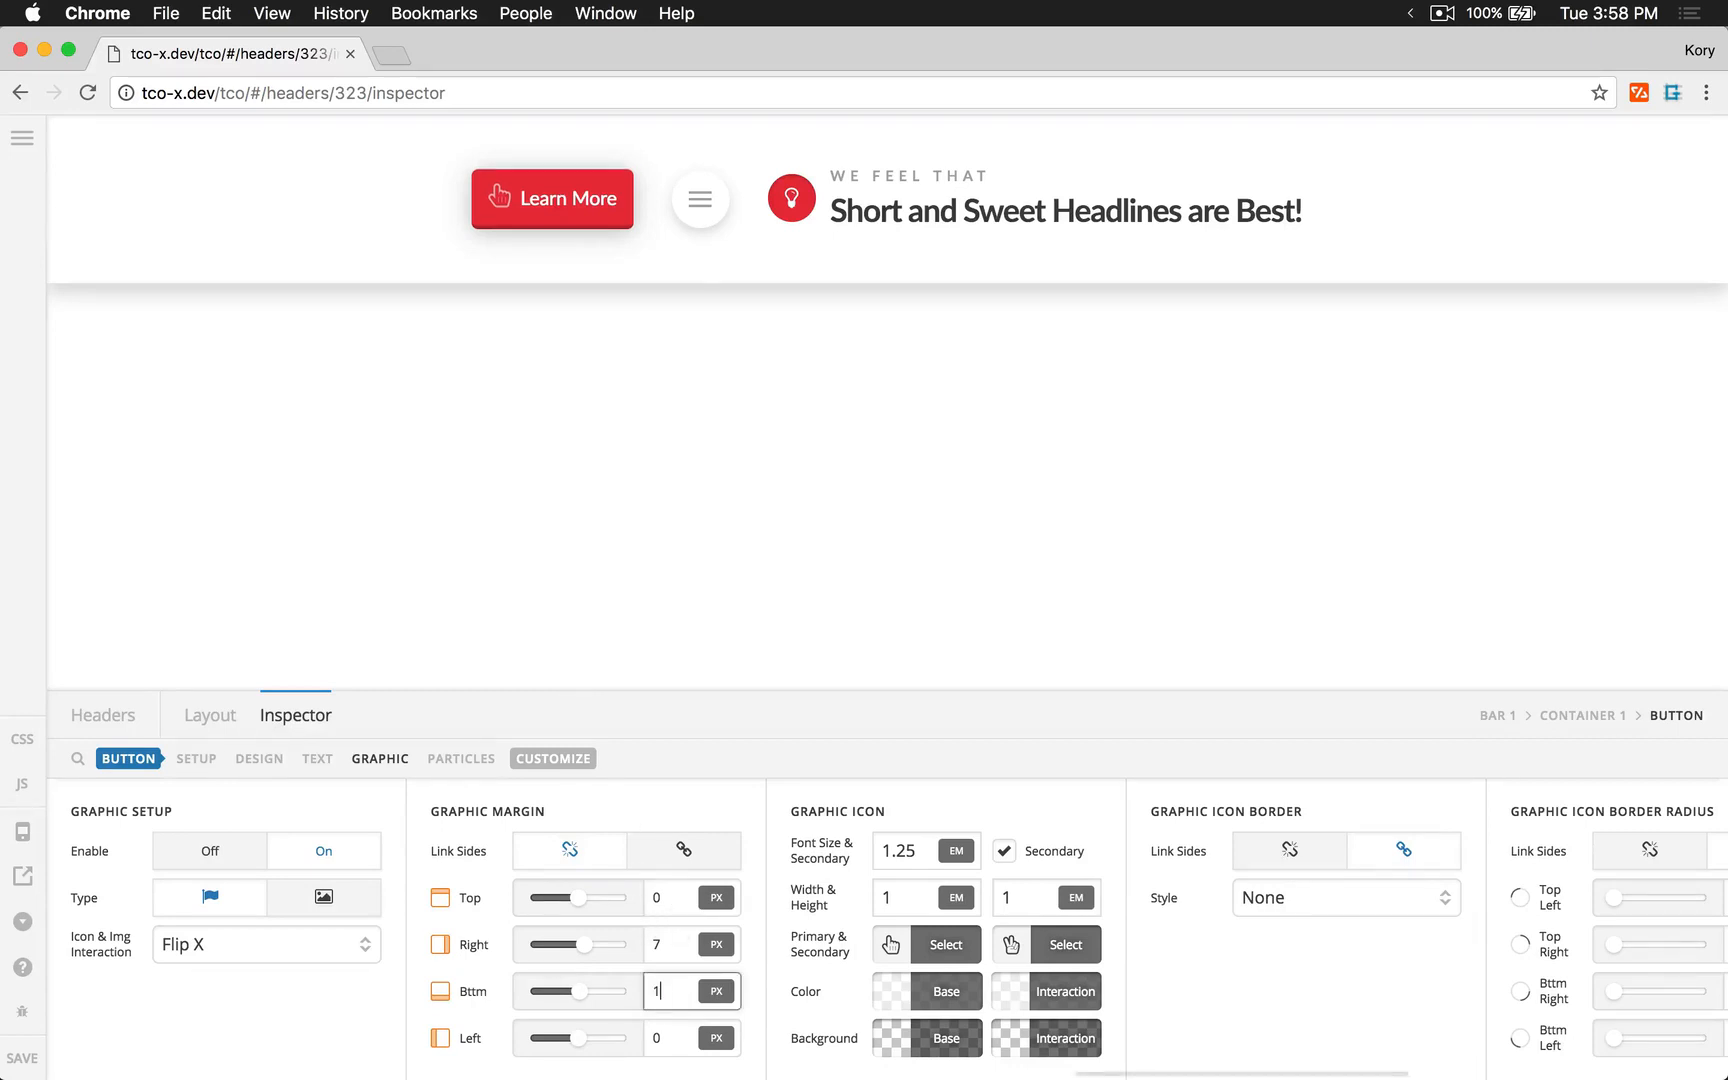
pyautogui.press('Down')
pyautogui.press('Down')
pyautogui.click(665, 898)
pyautogui.press('Up')
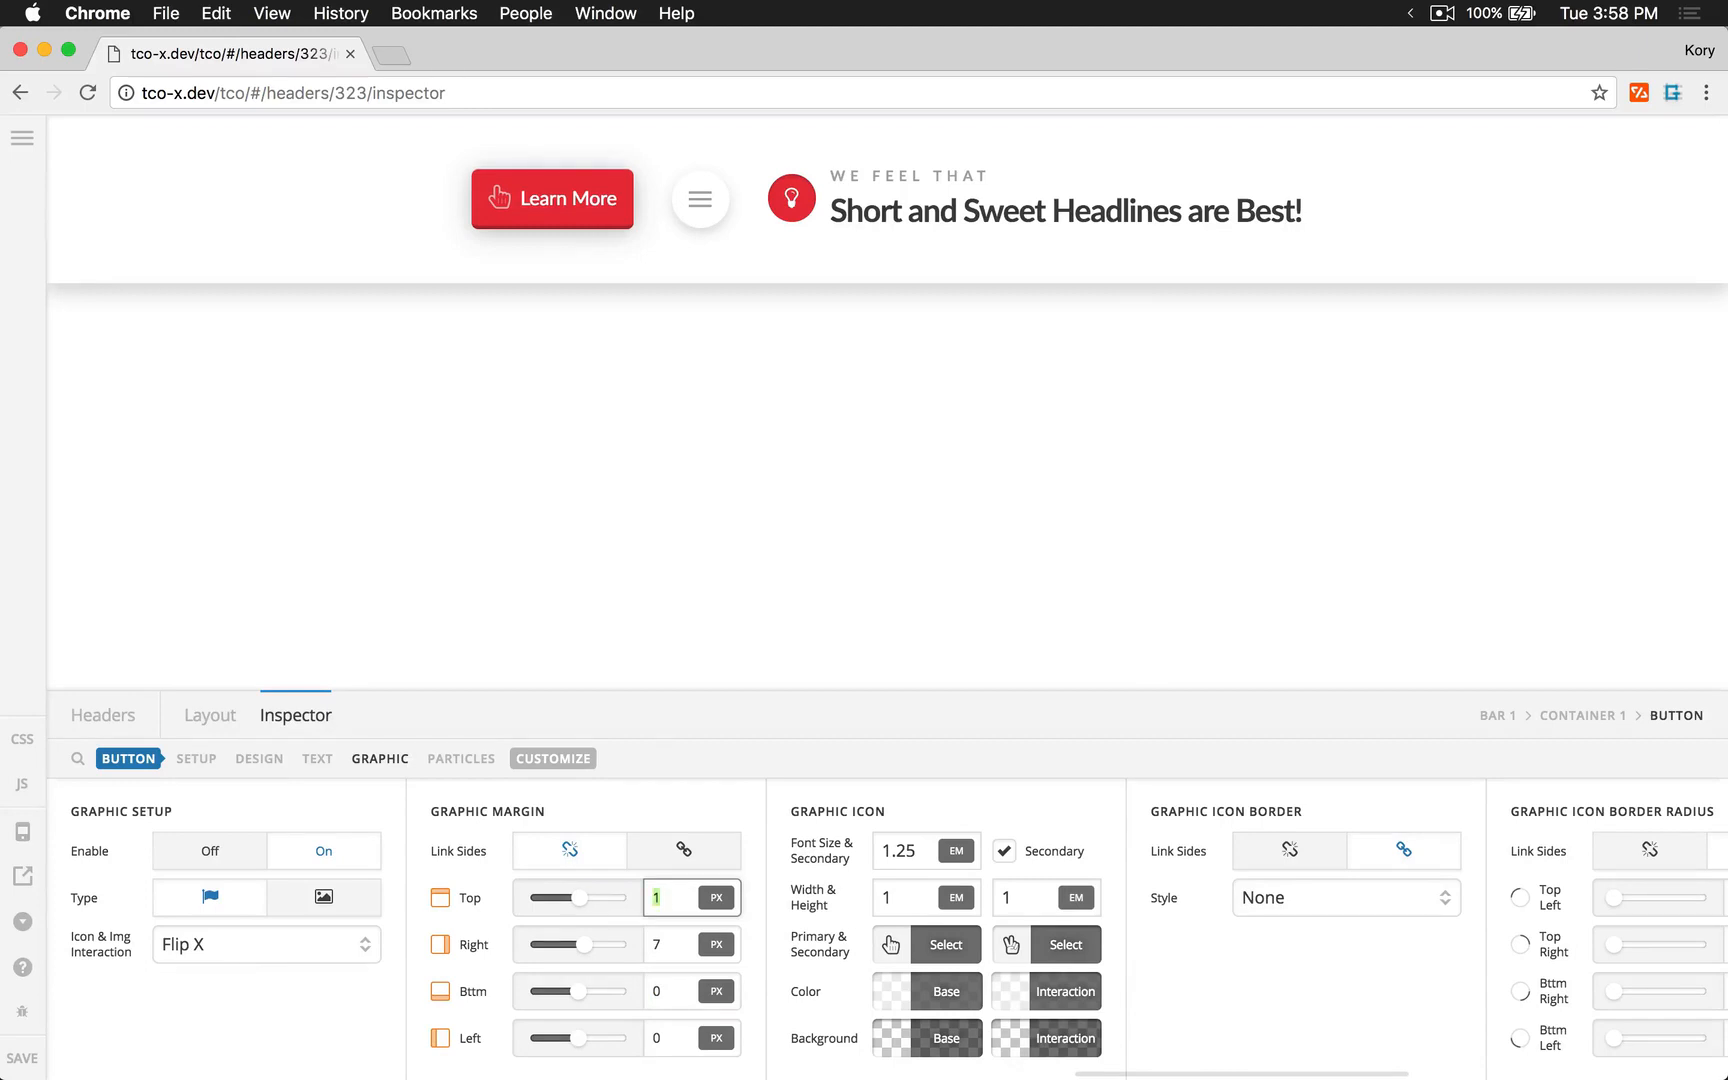
pyautogui.press('Down')
# - Disable the button's secondary graphic icon, and enable it again
pyautogui.hscroll(5, 505, 986)
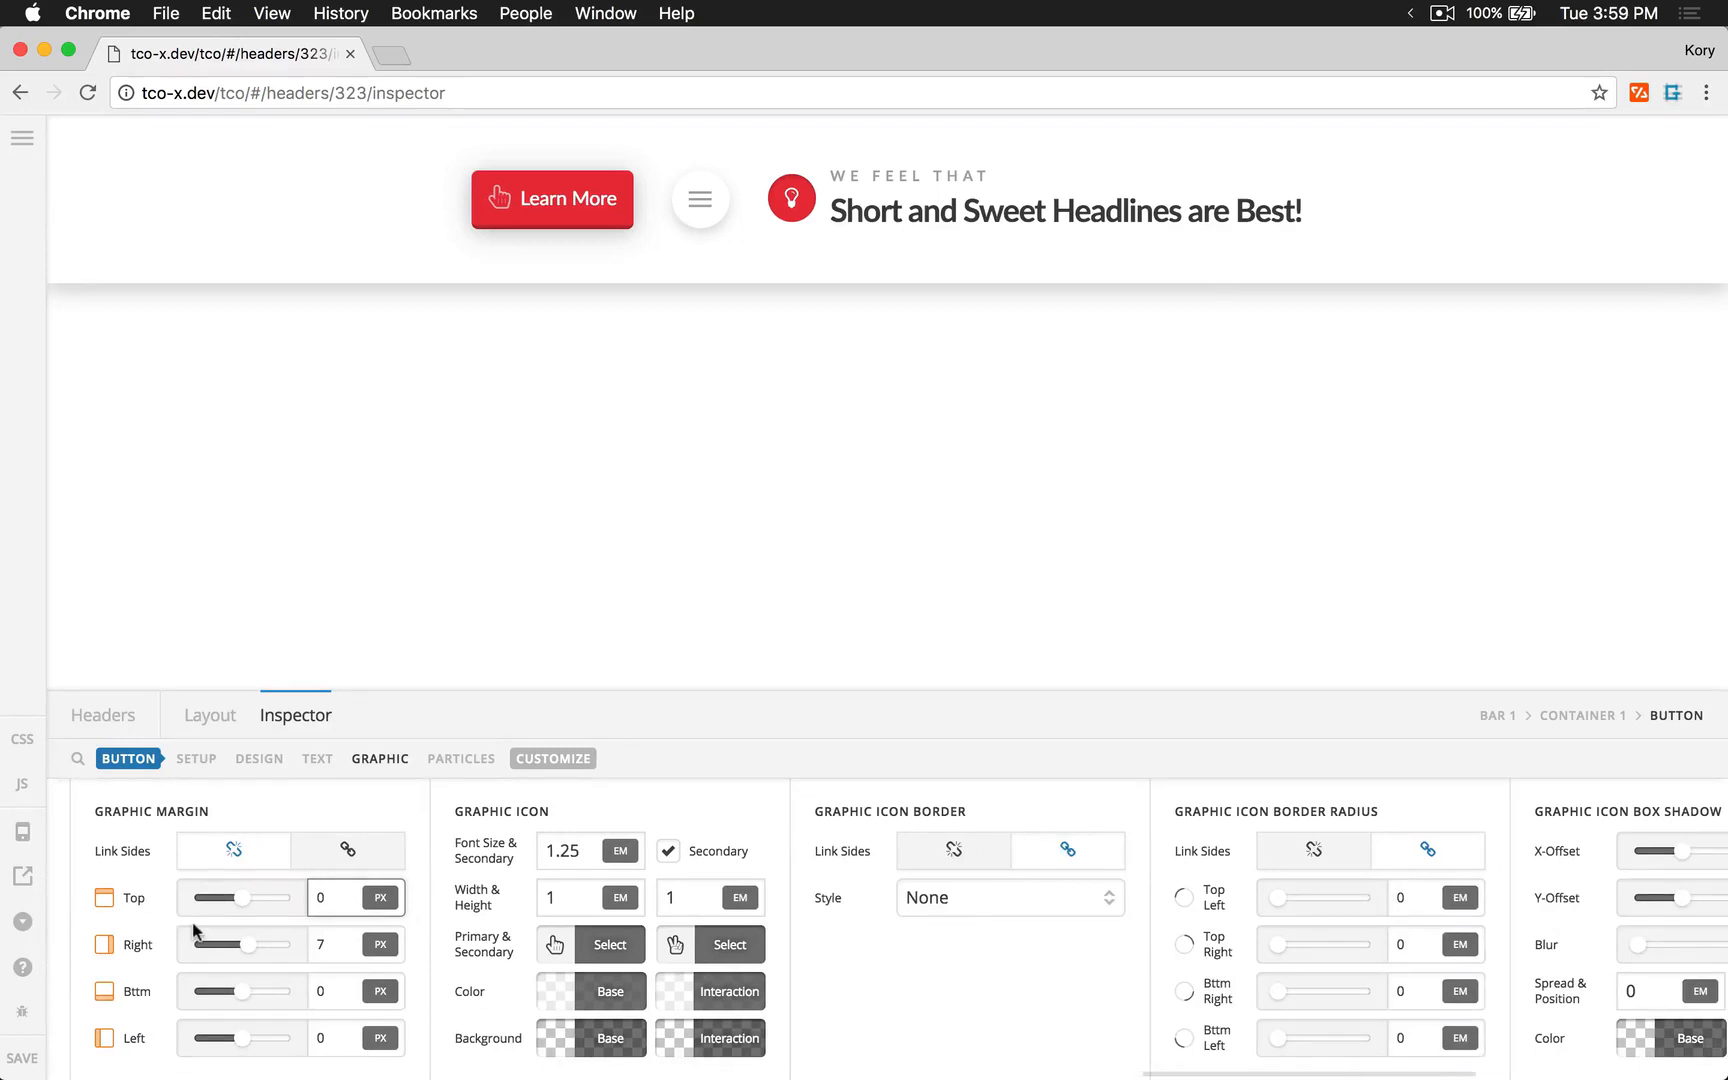
pyautogui.hscroll(-5, 196, 930)
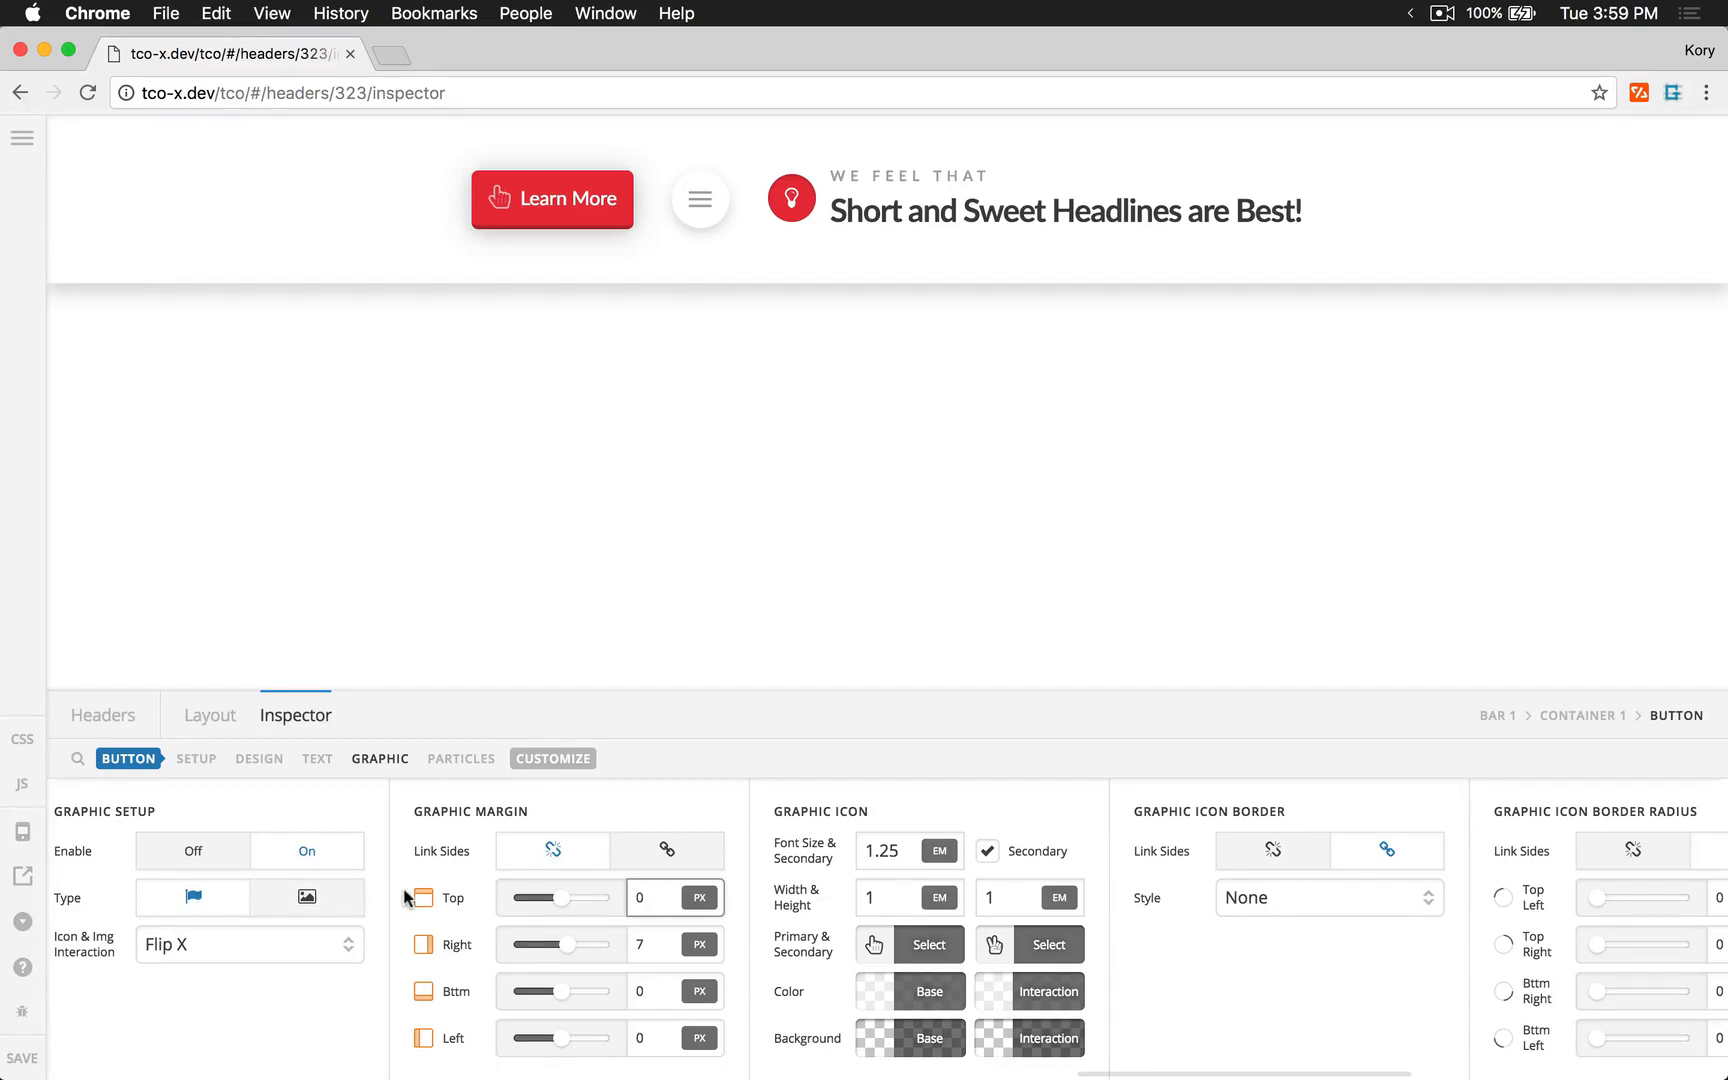
pyautogui.hscroll(3, 410, 895)
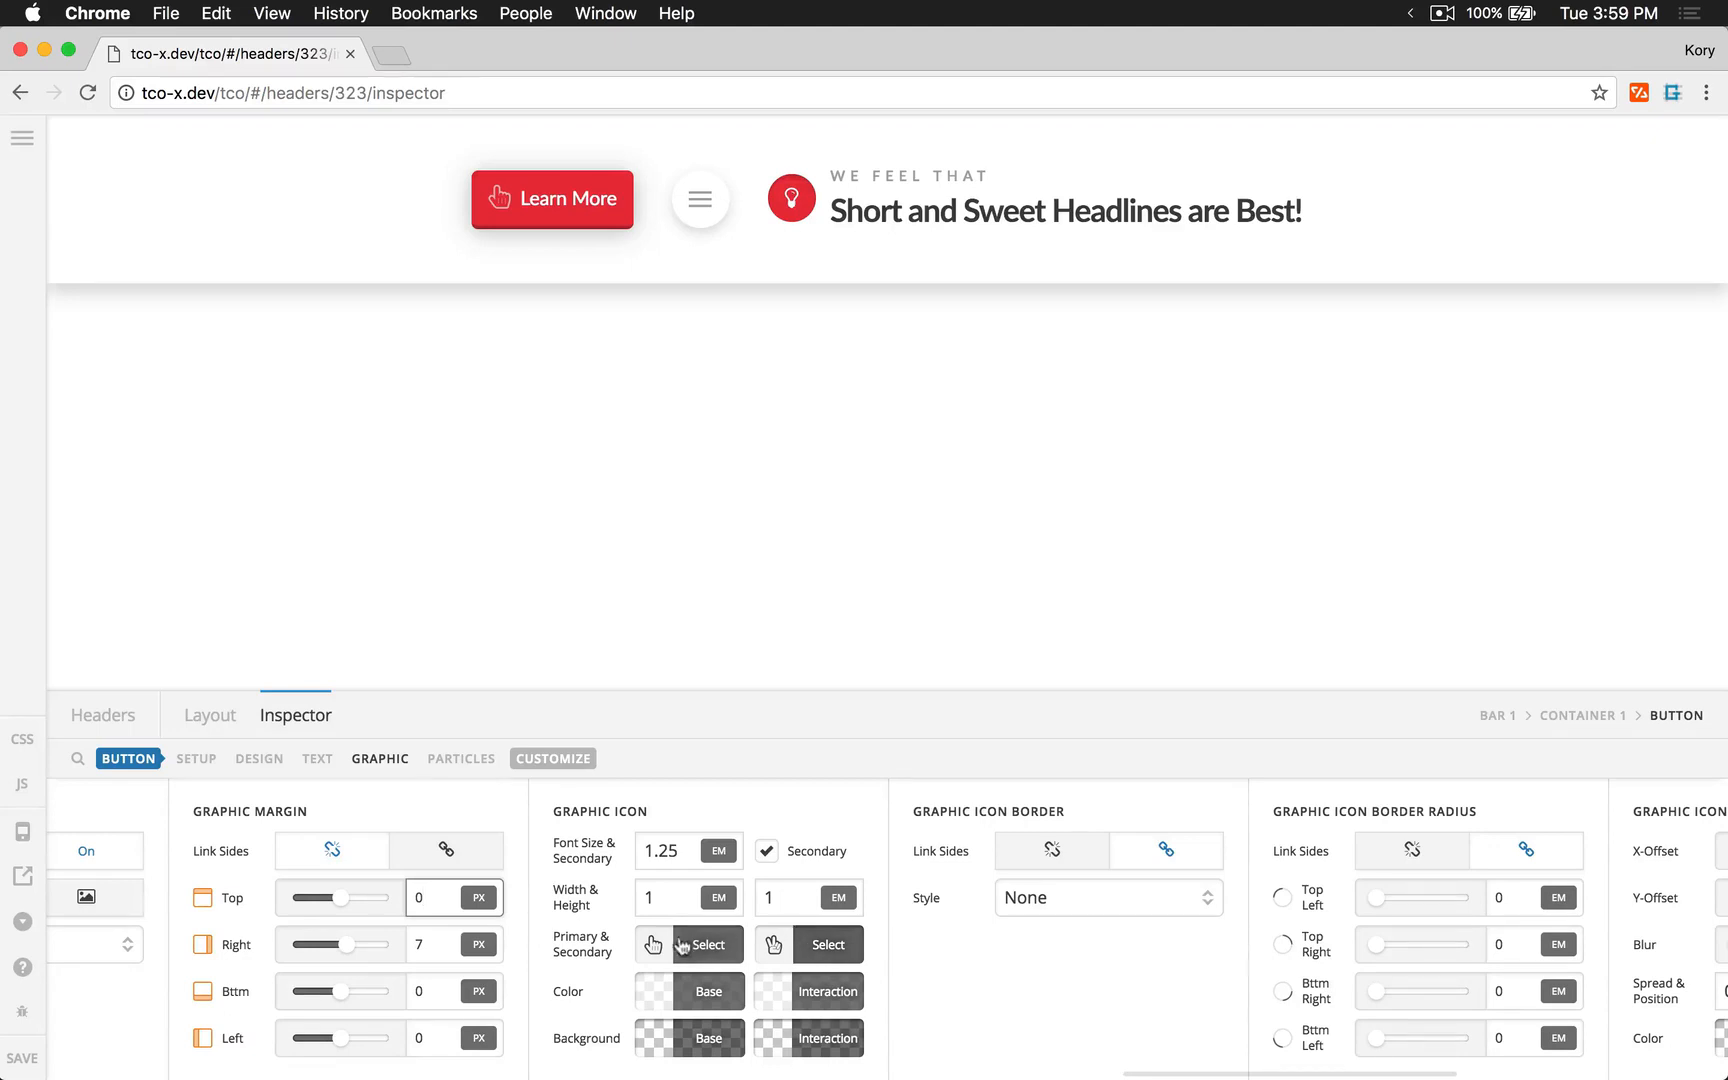
pyautogui.hscroll(-2, 604, 944)
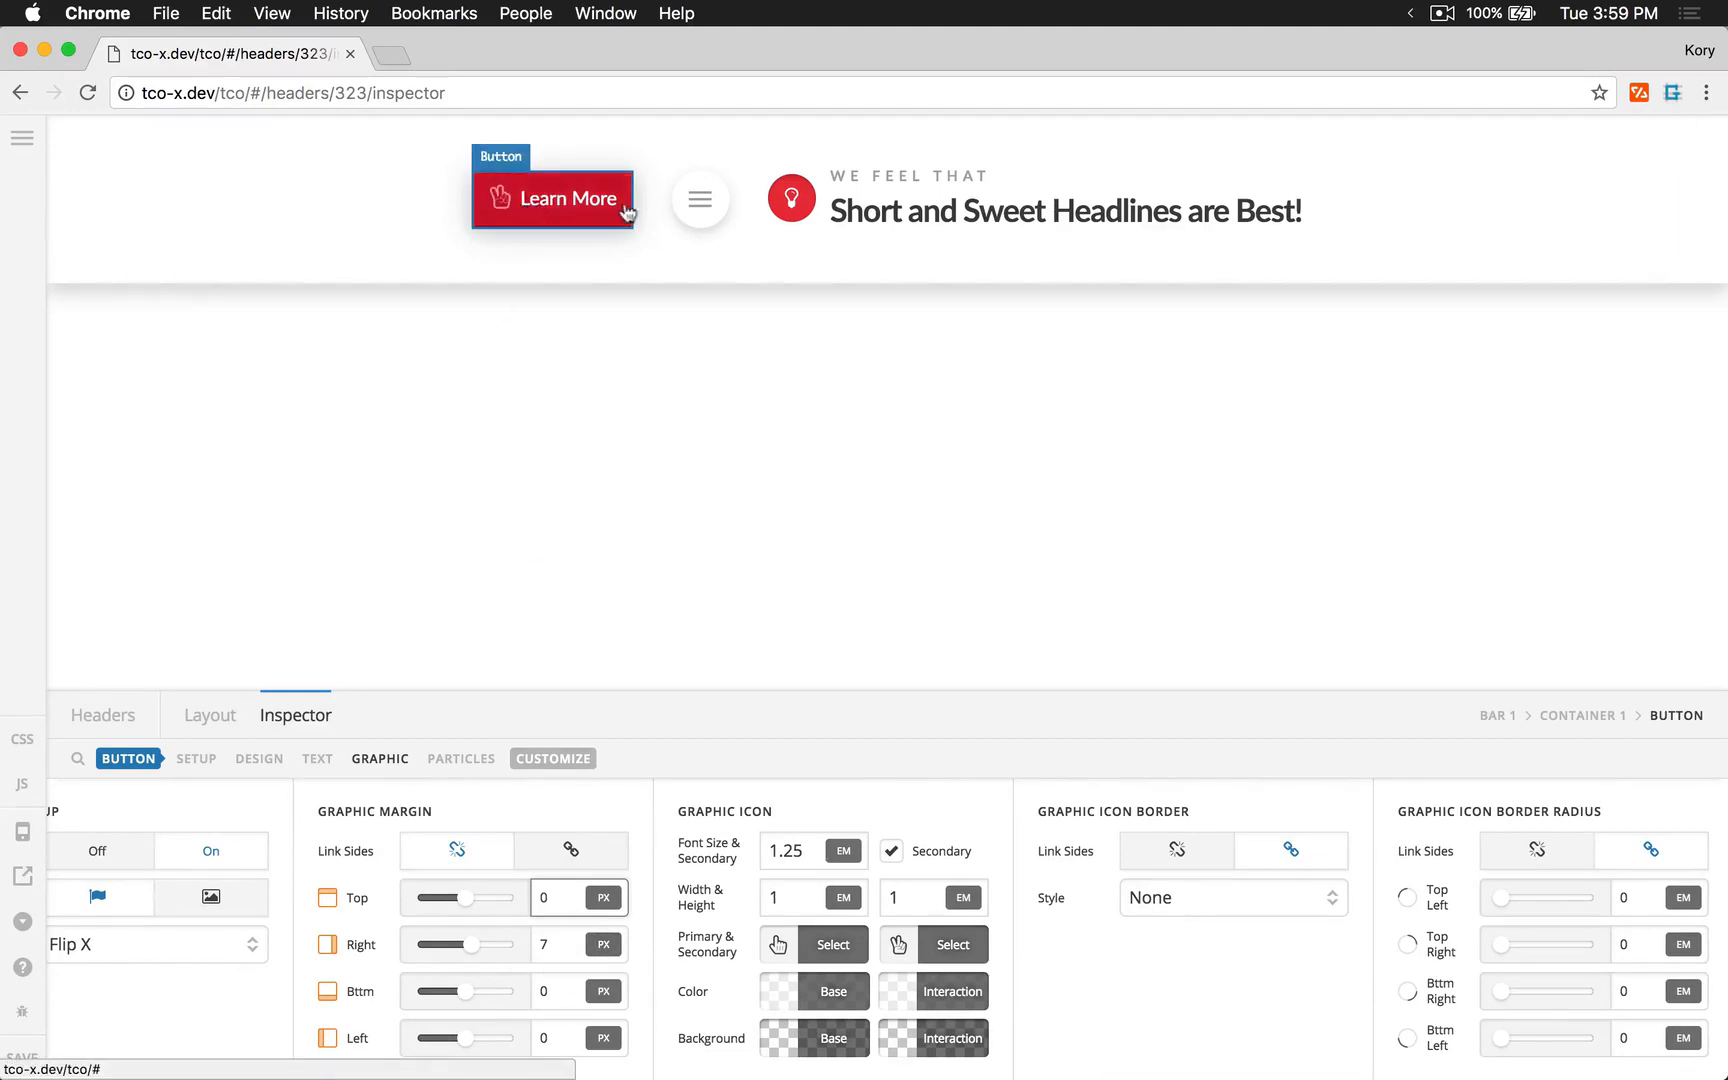
pyautogui.click(891, 852)
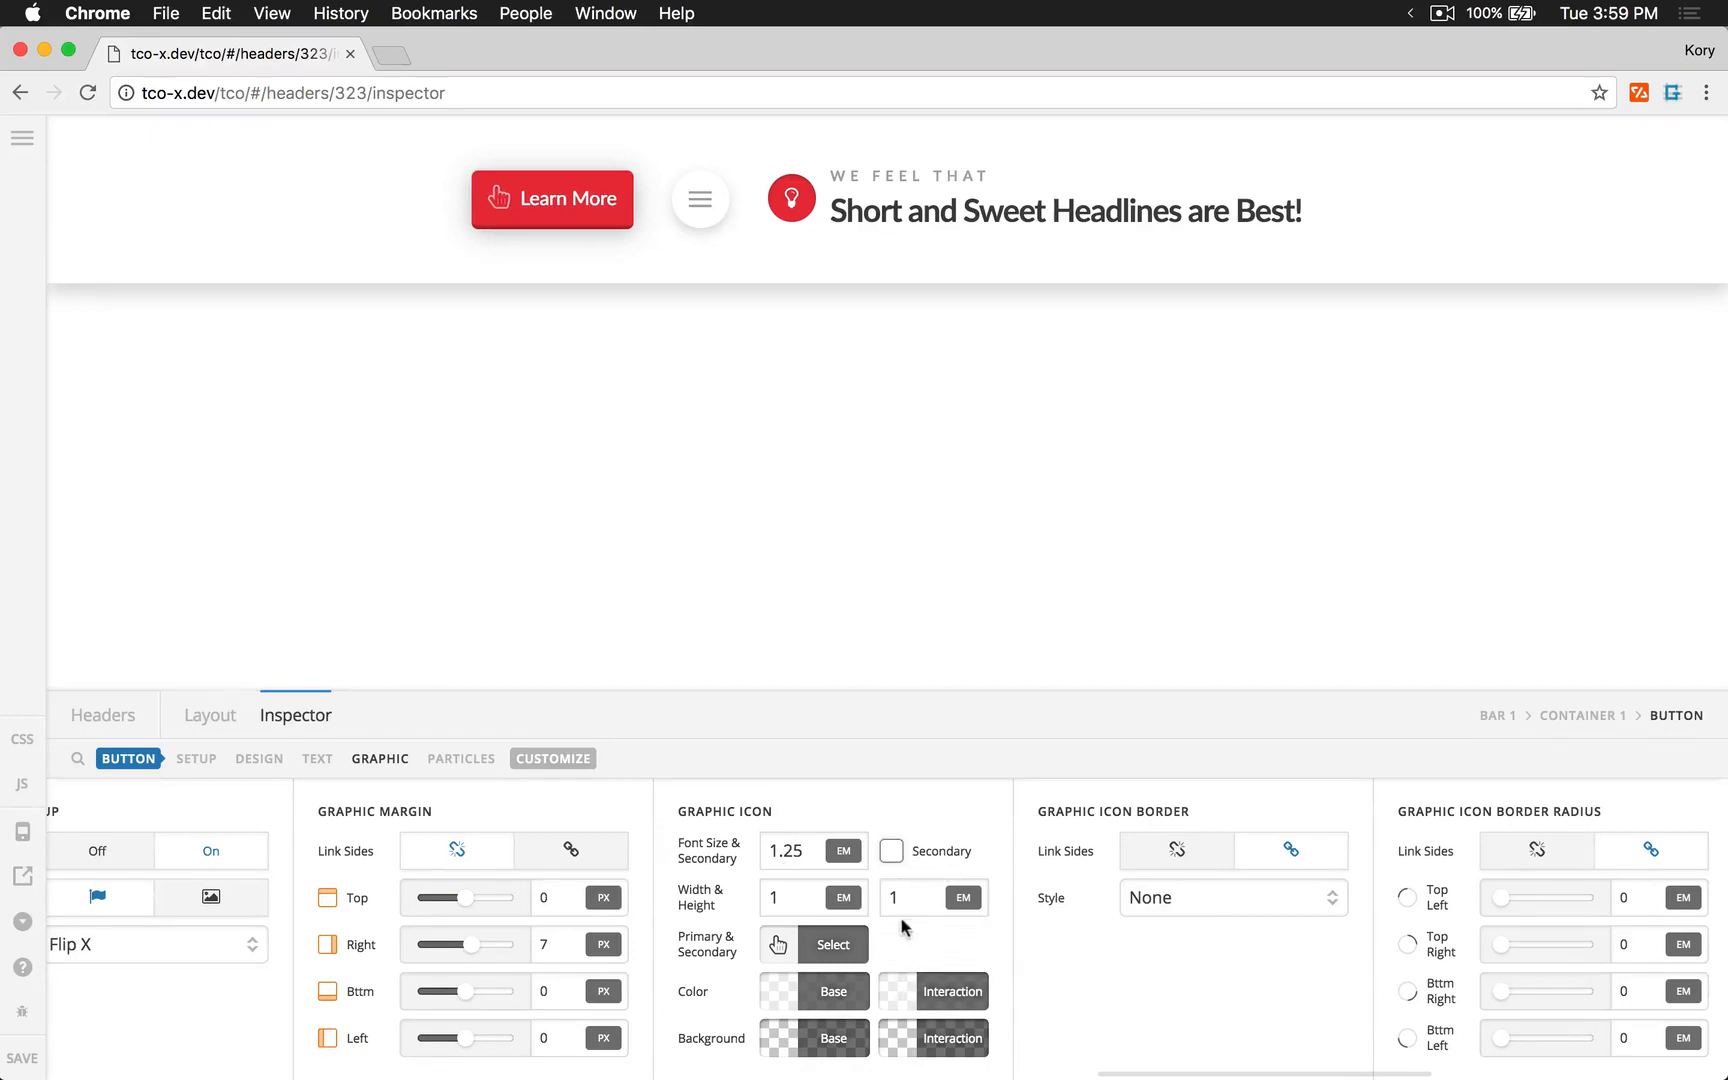
pyautogui.click(891, 852)
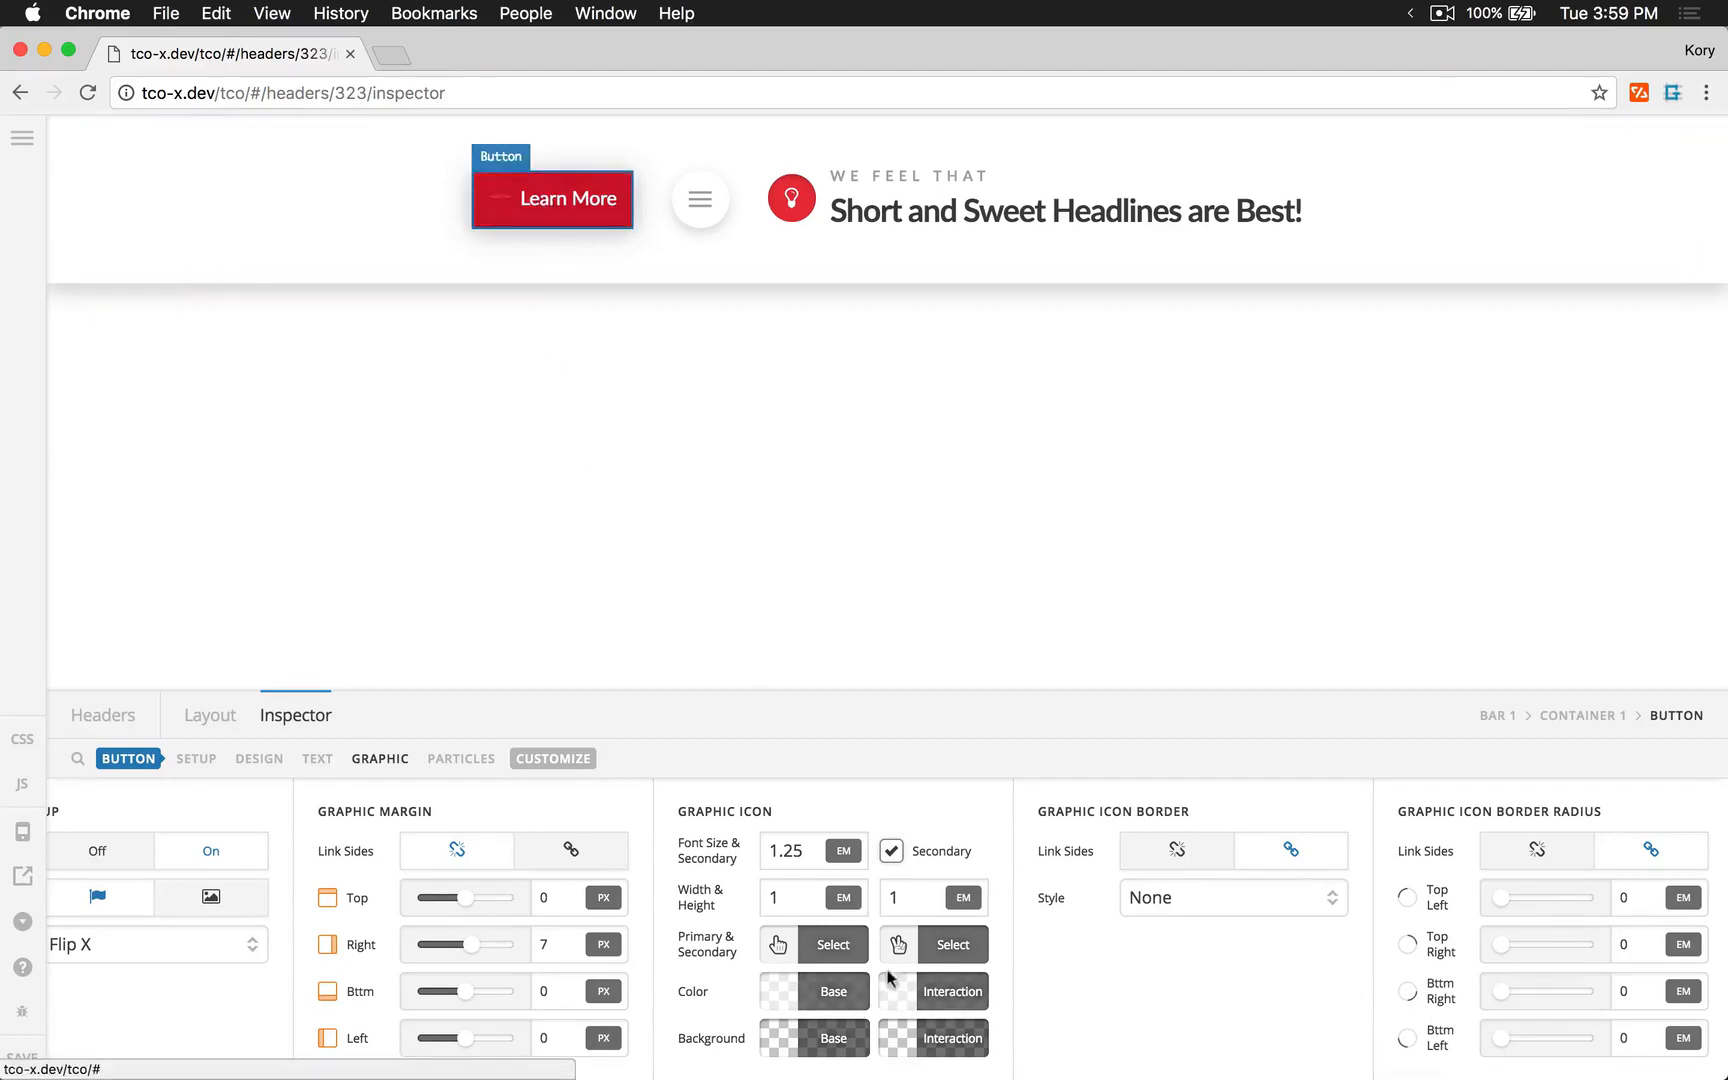
# - Set the graphic icon's interaction color to fully opaque white
pyautogui.click(950, 990)
pyautogui.moveTo(1187, 871); pyautogui.dragTo(1430, 874)
pyautogui.click(903, 1001)
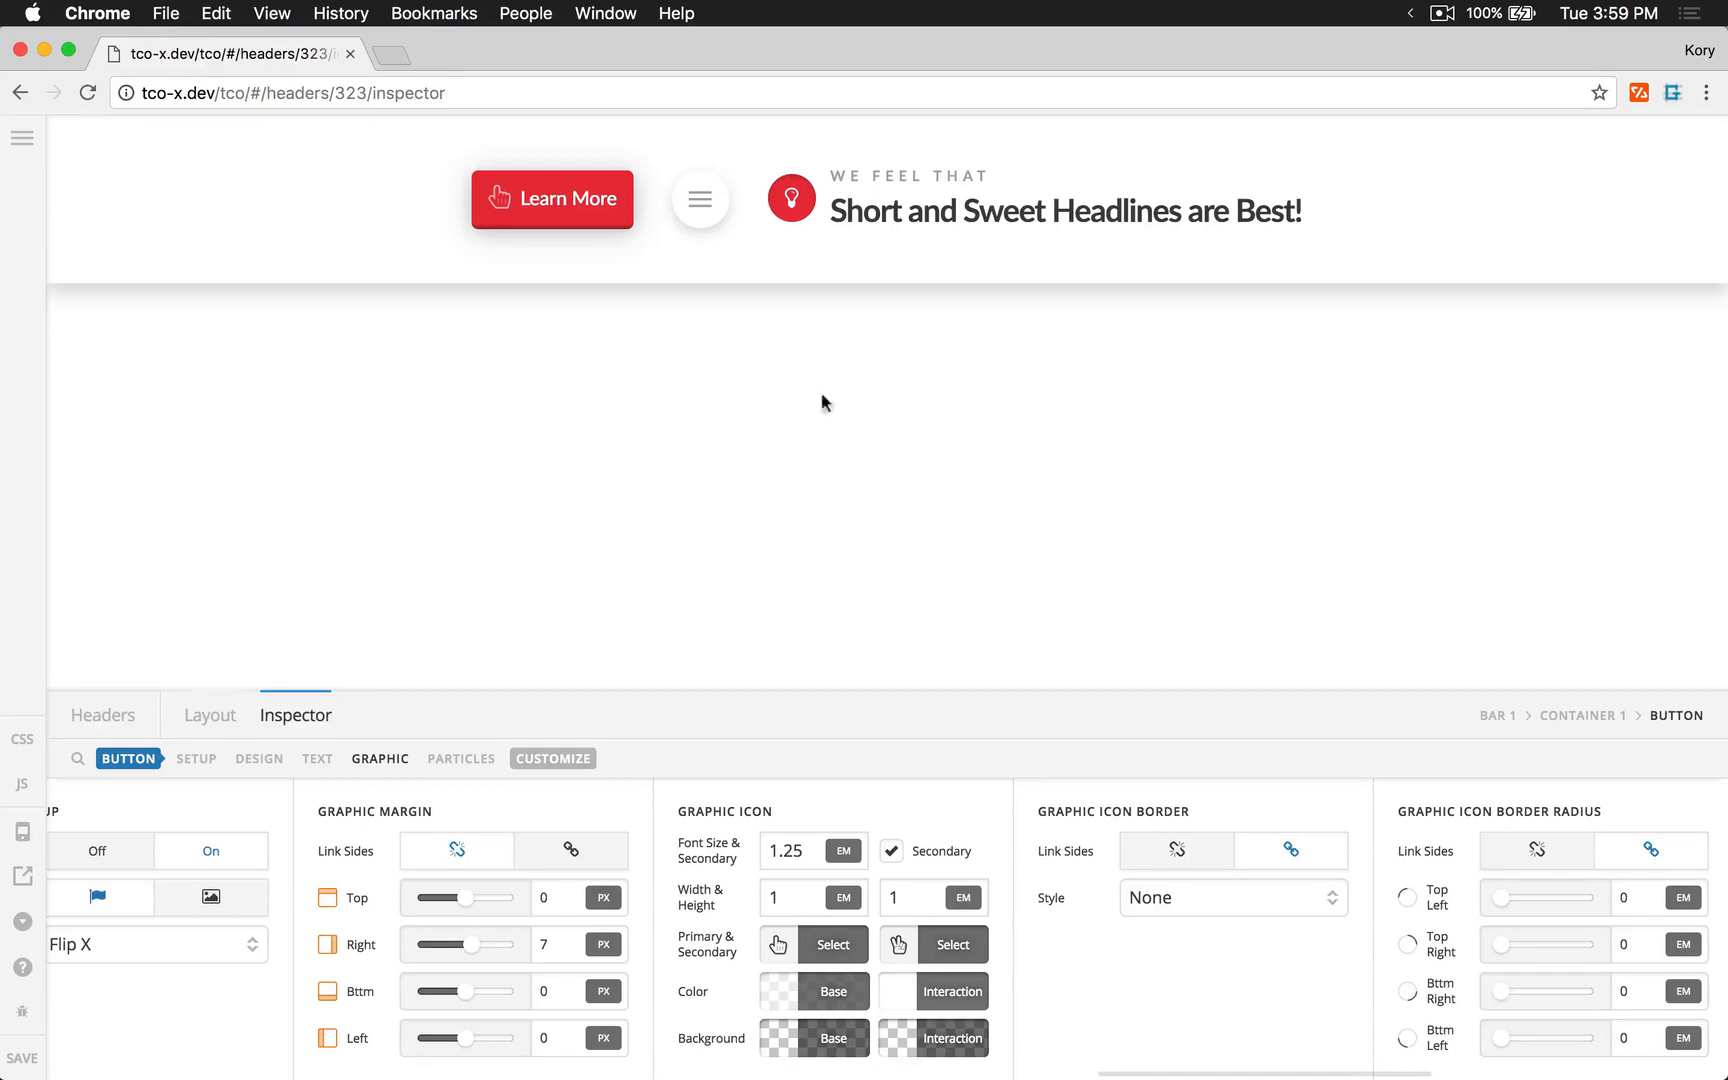
# - Select the headline and examine its graphic icon's font size, width and height settings
pyautogui.click(828, 188)
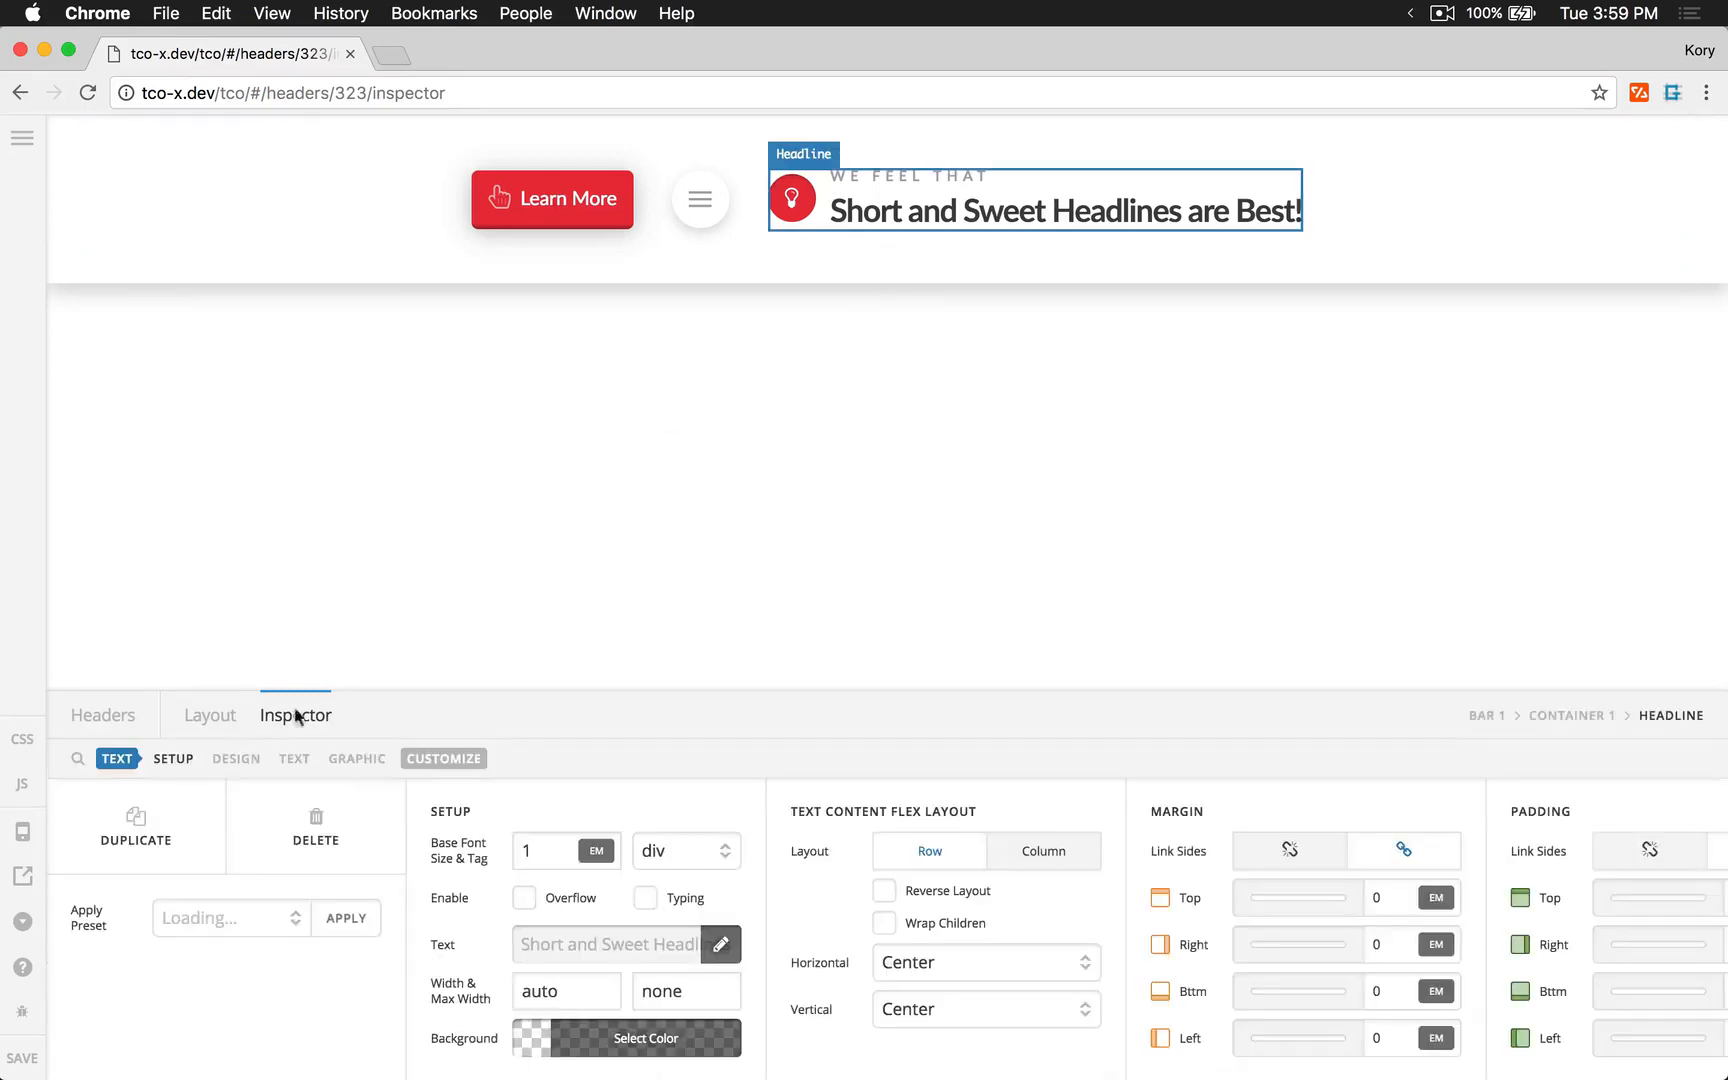
pyautogui.click(352, 760)
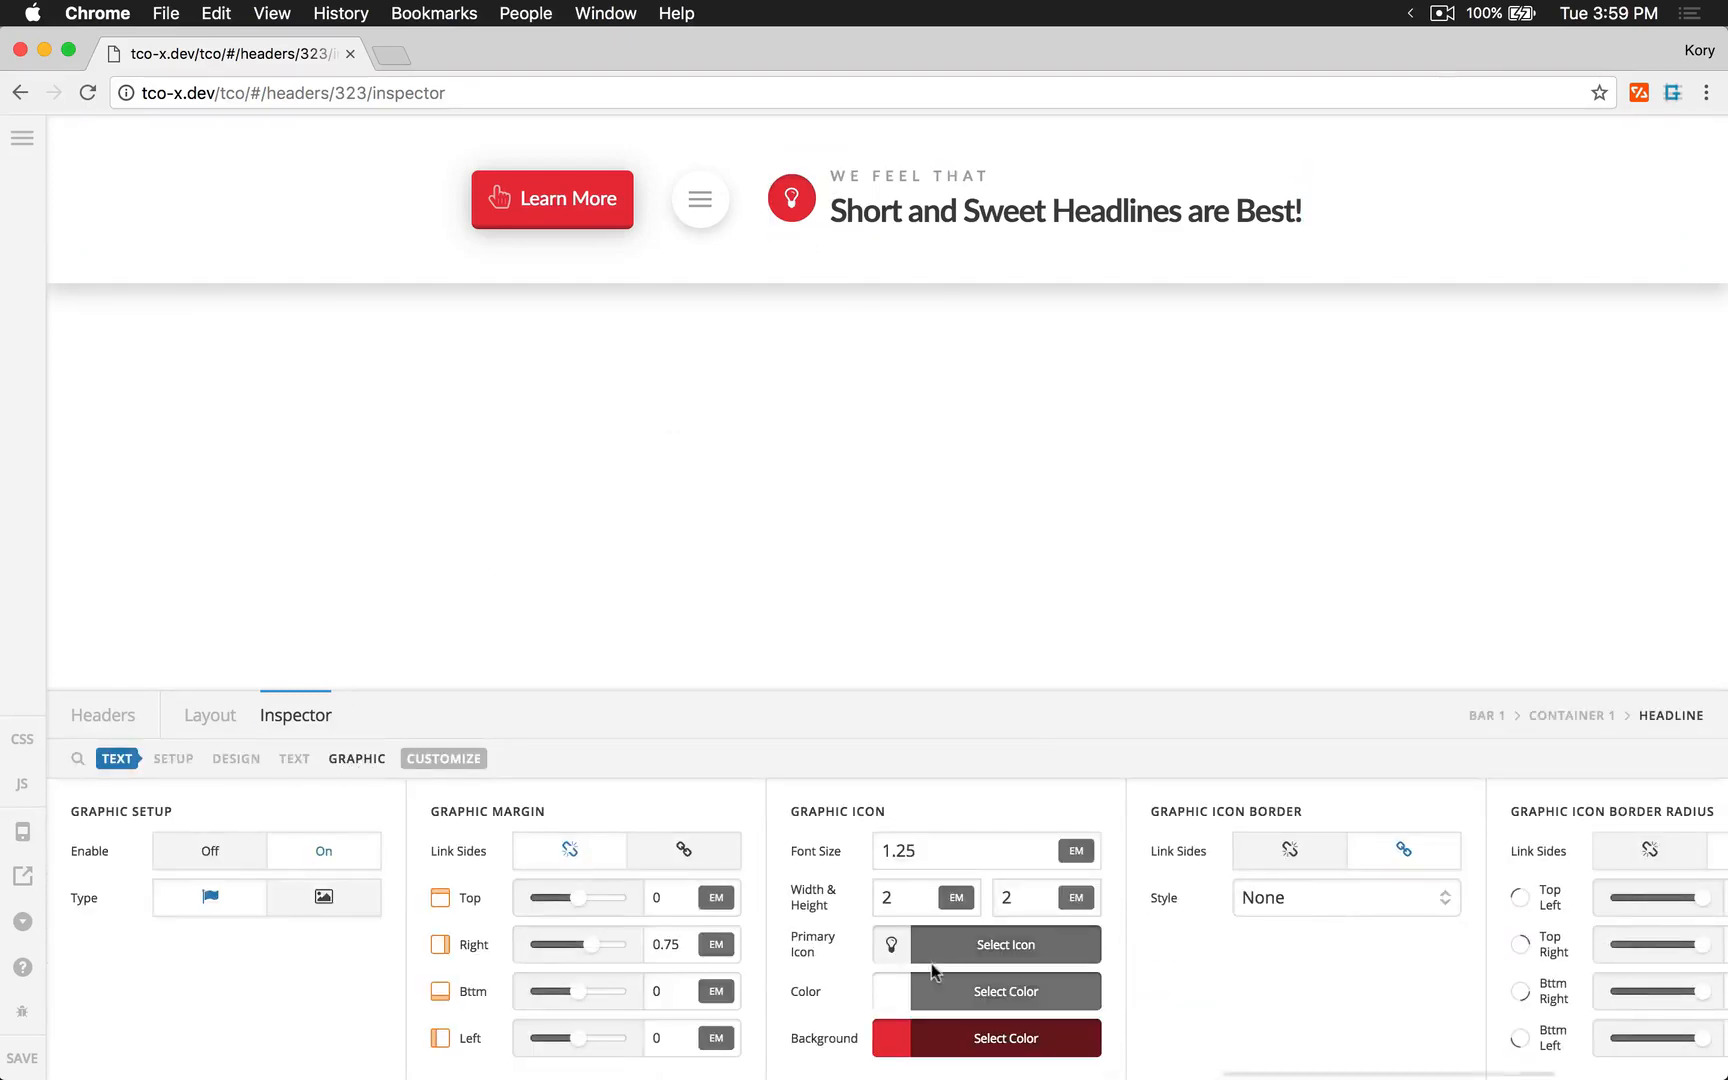
pyautogui.hscroll(4, 940, 966)
pyautogui.click(734, 851)
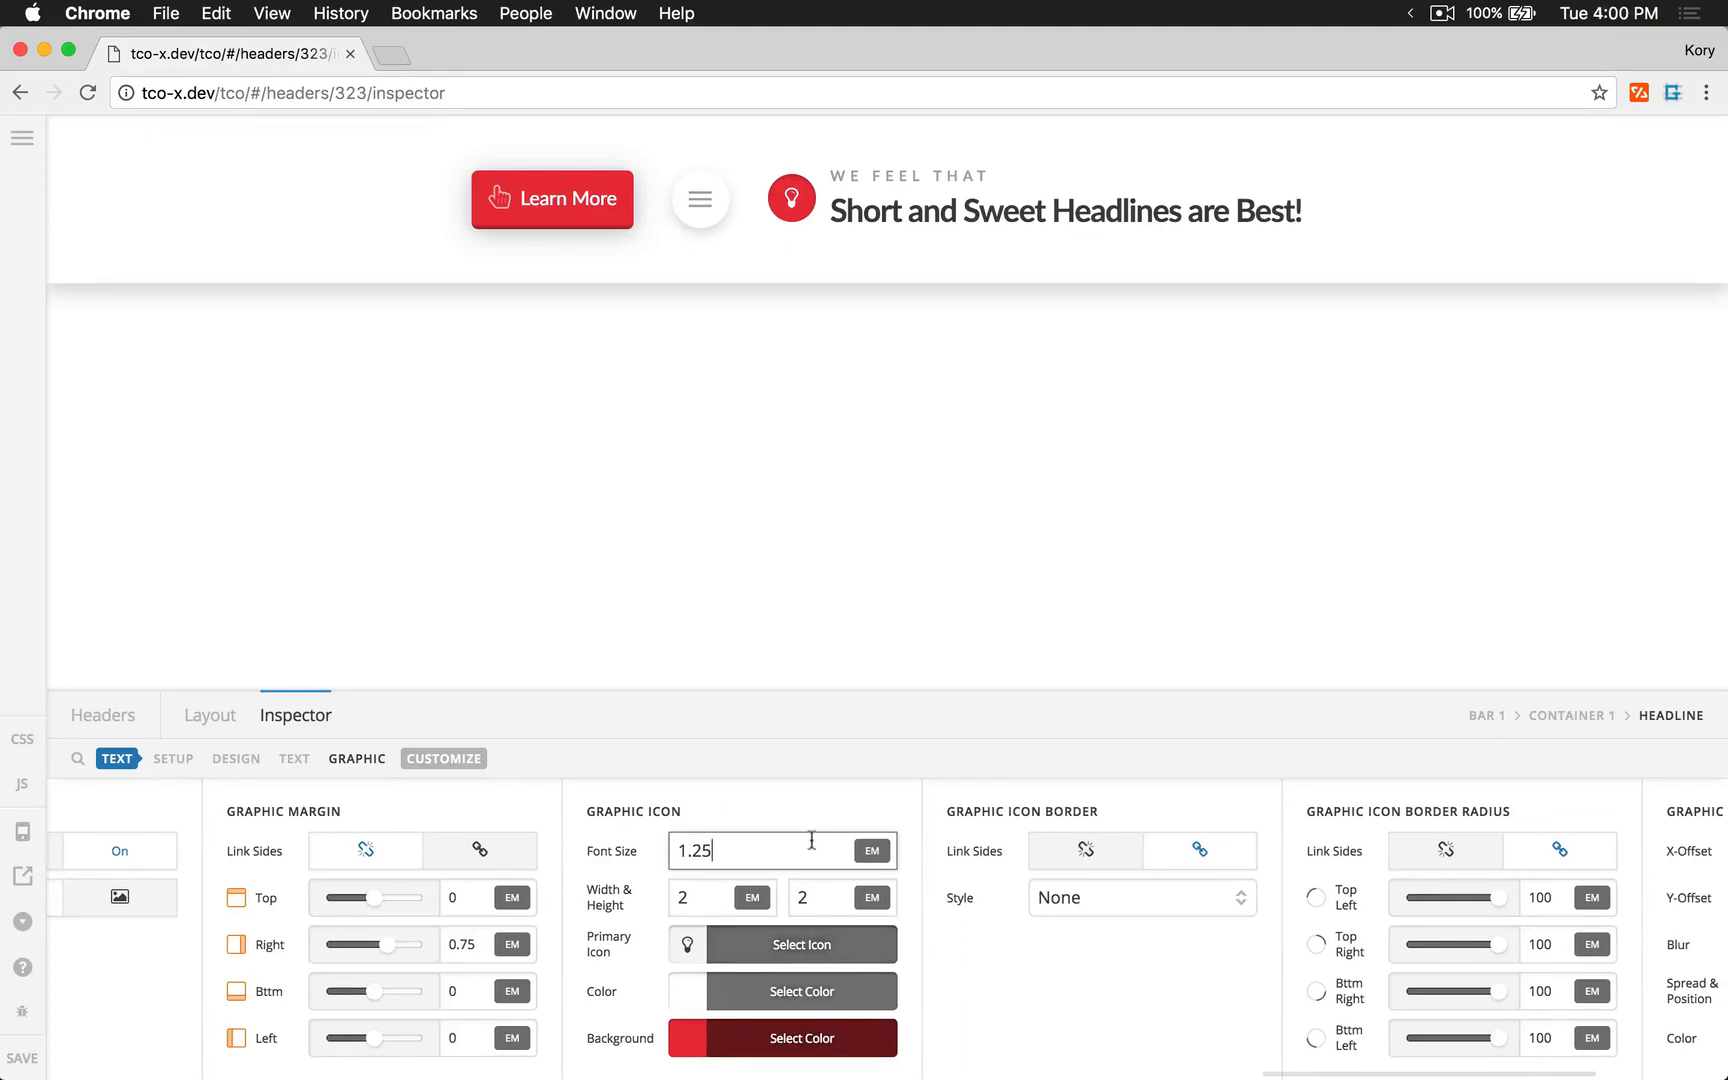
pyautogui.click(694, 900)
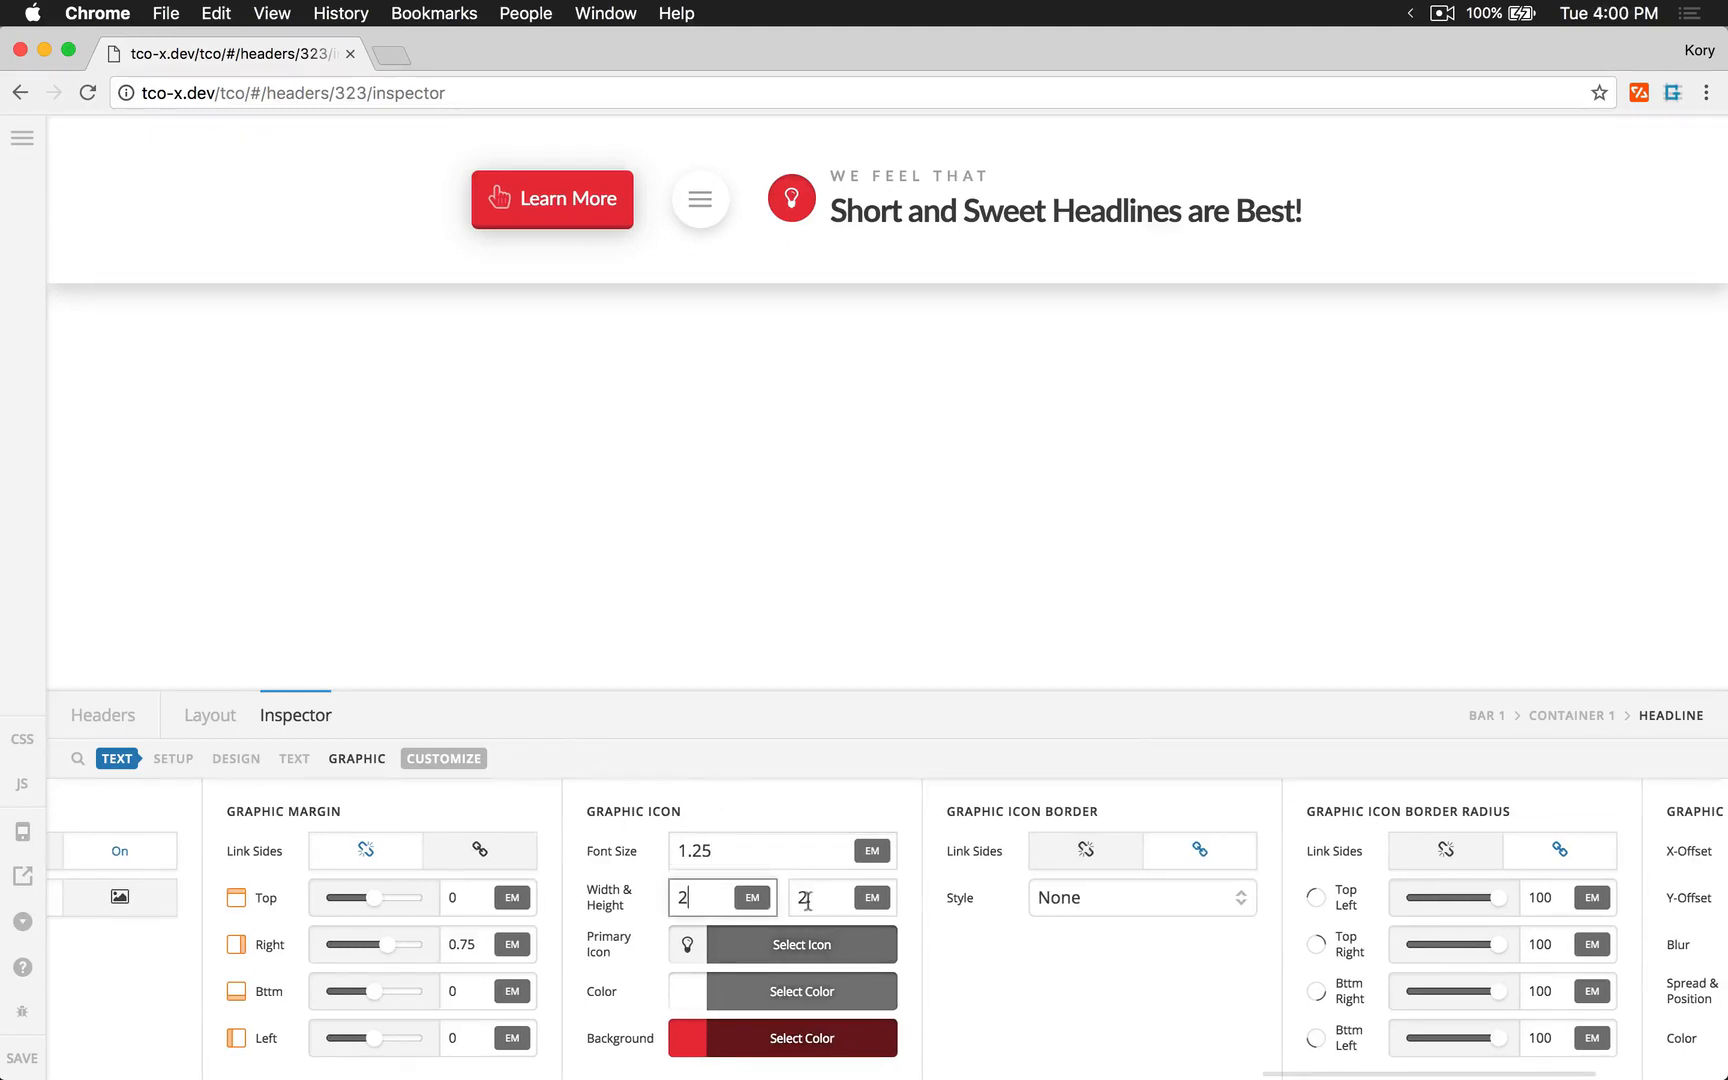
pyautogui.click(808, 900)
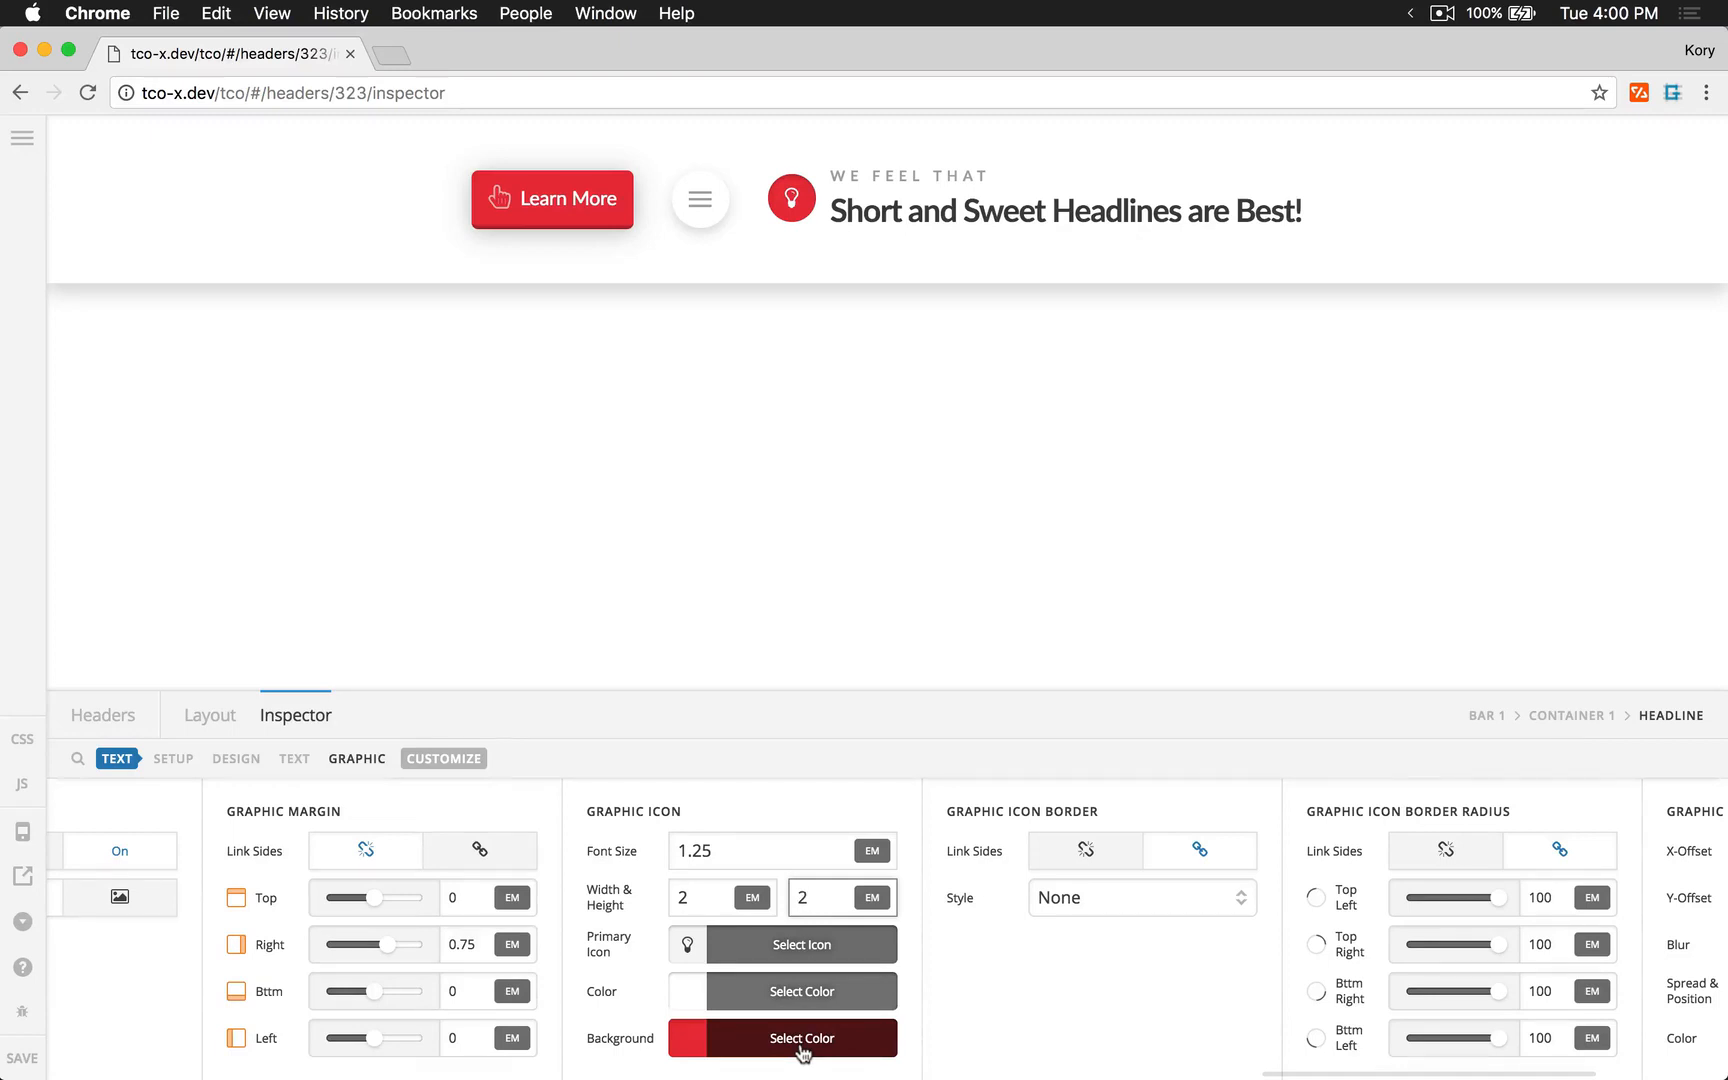
# - Select the Learn More button and review its graphic icon, border, border radius, box shadow and text shadow settings
pyautogui.click(530, 197)
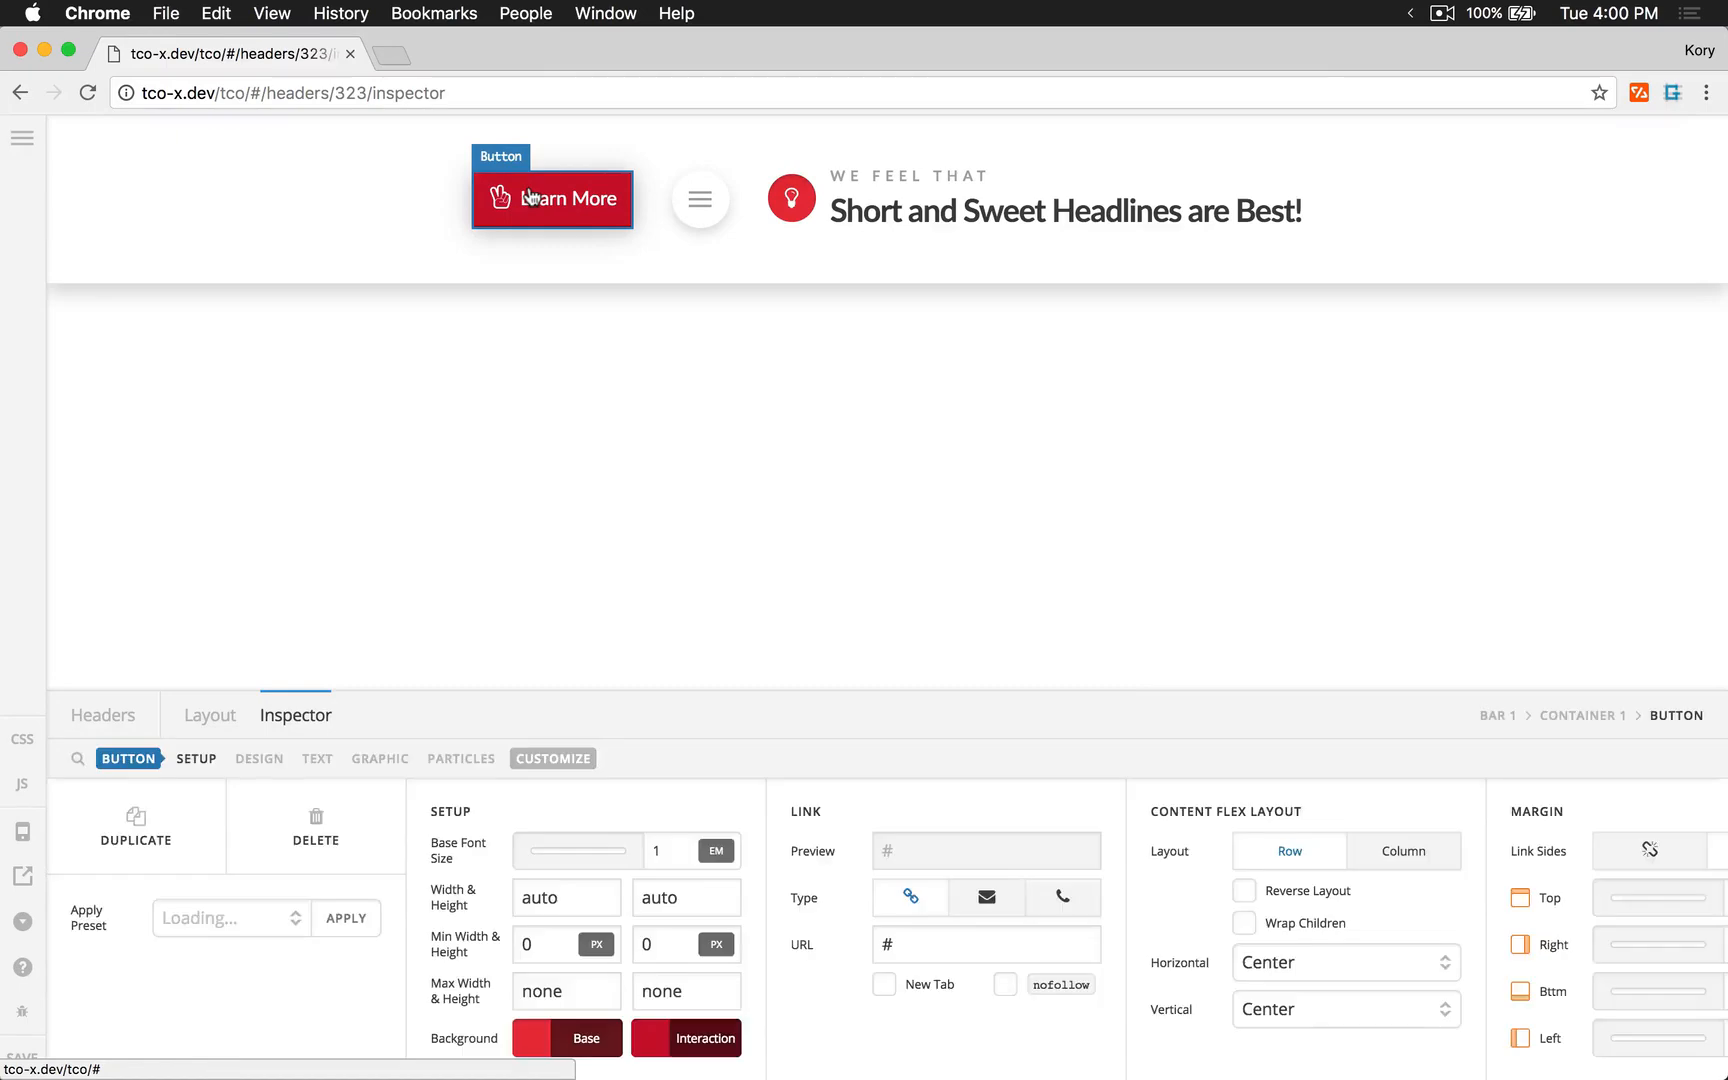
pyautogui.click(380, 760)
pyautogui.hscroll(5, 797, 1000)
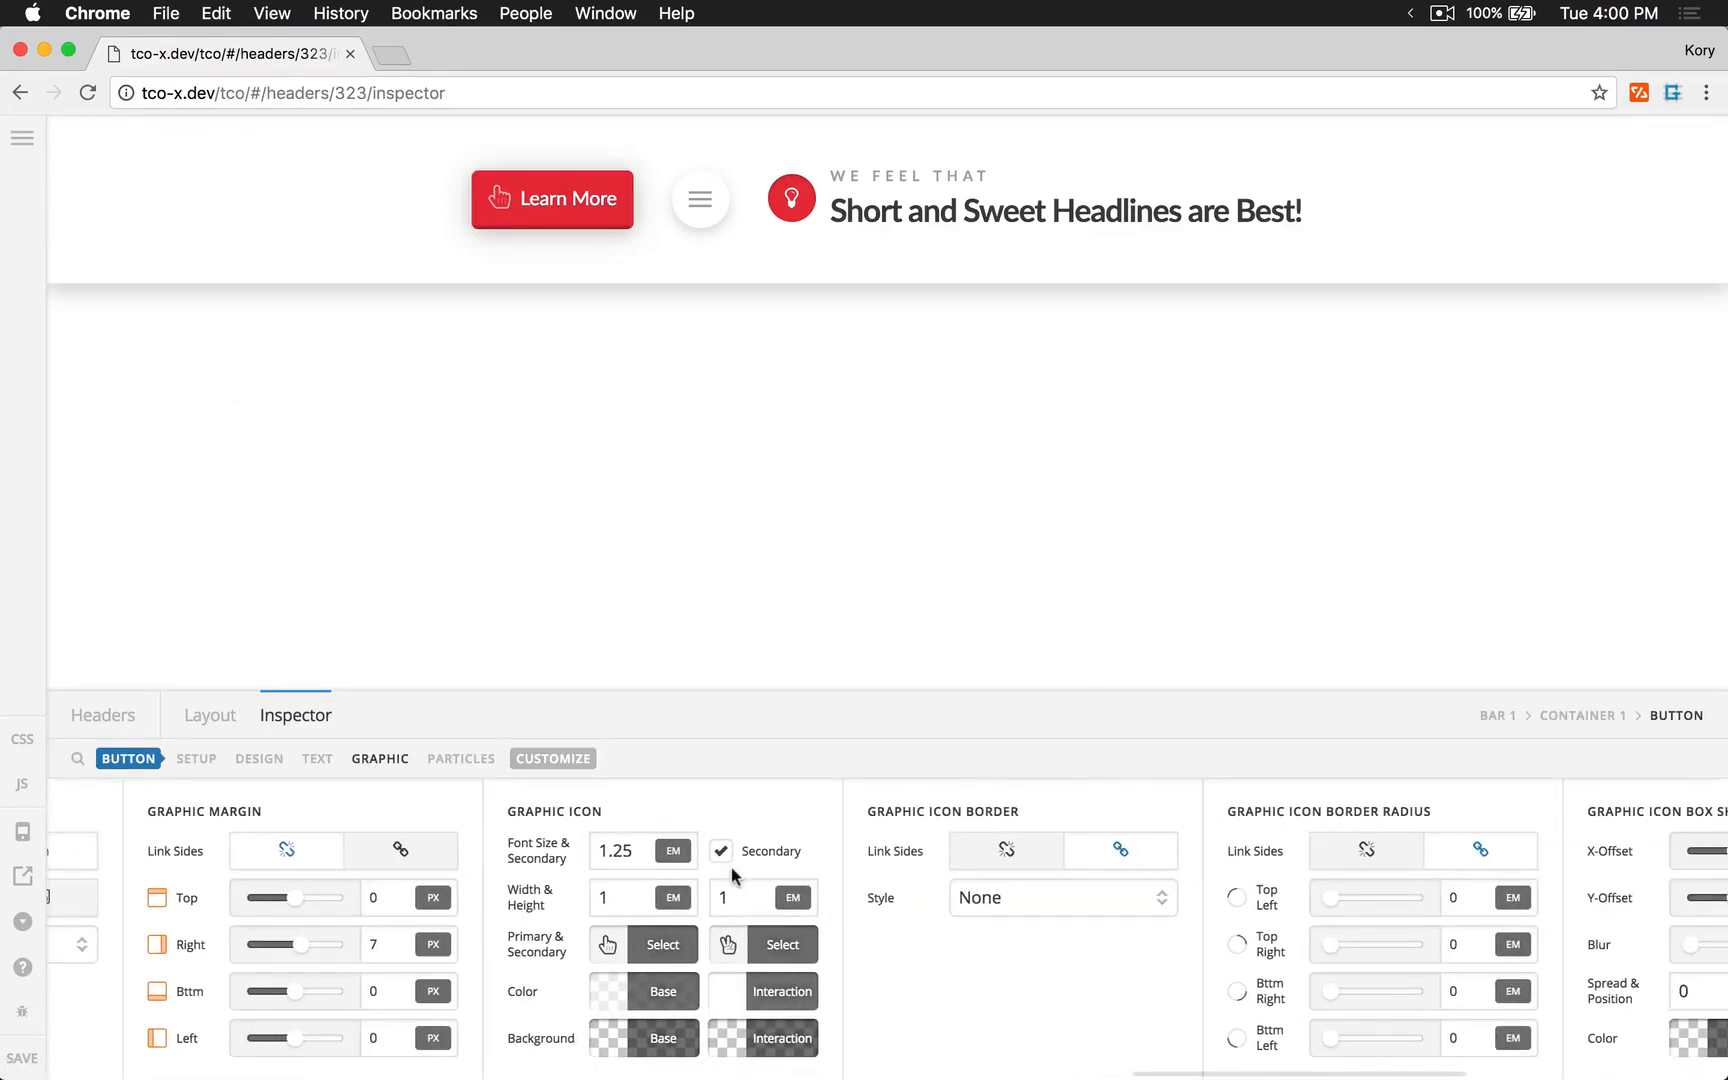
pyautogui.hscroll(3, 954, 995)
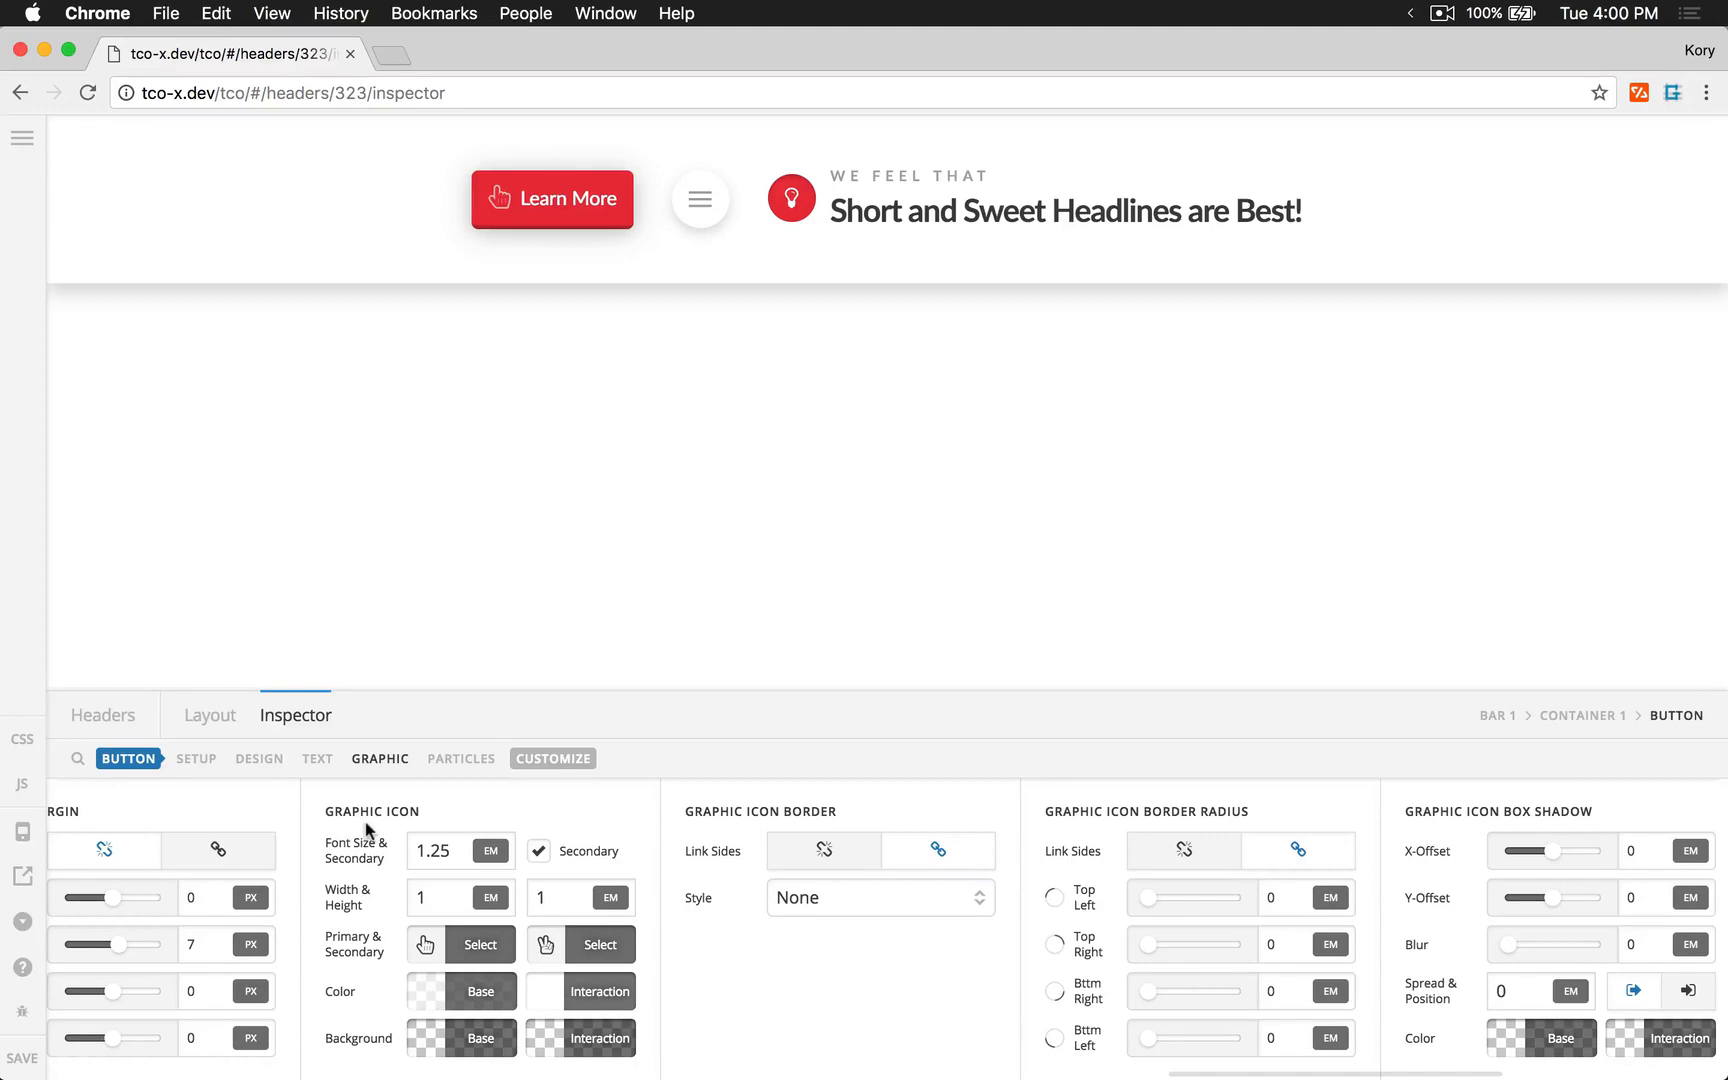
pyautogui.hscroll(5, 633, 937)
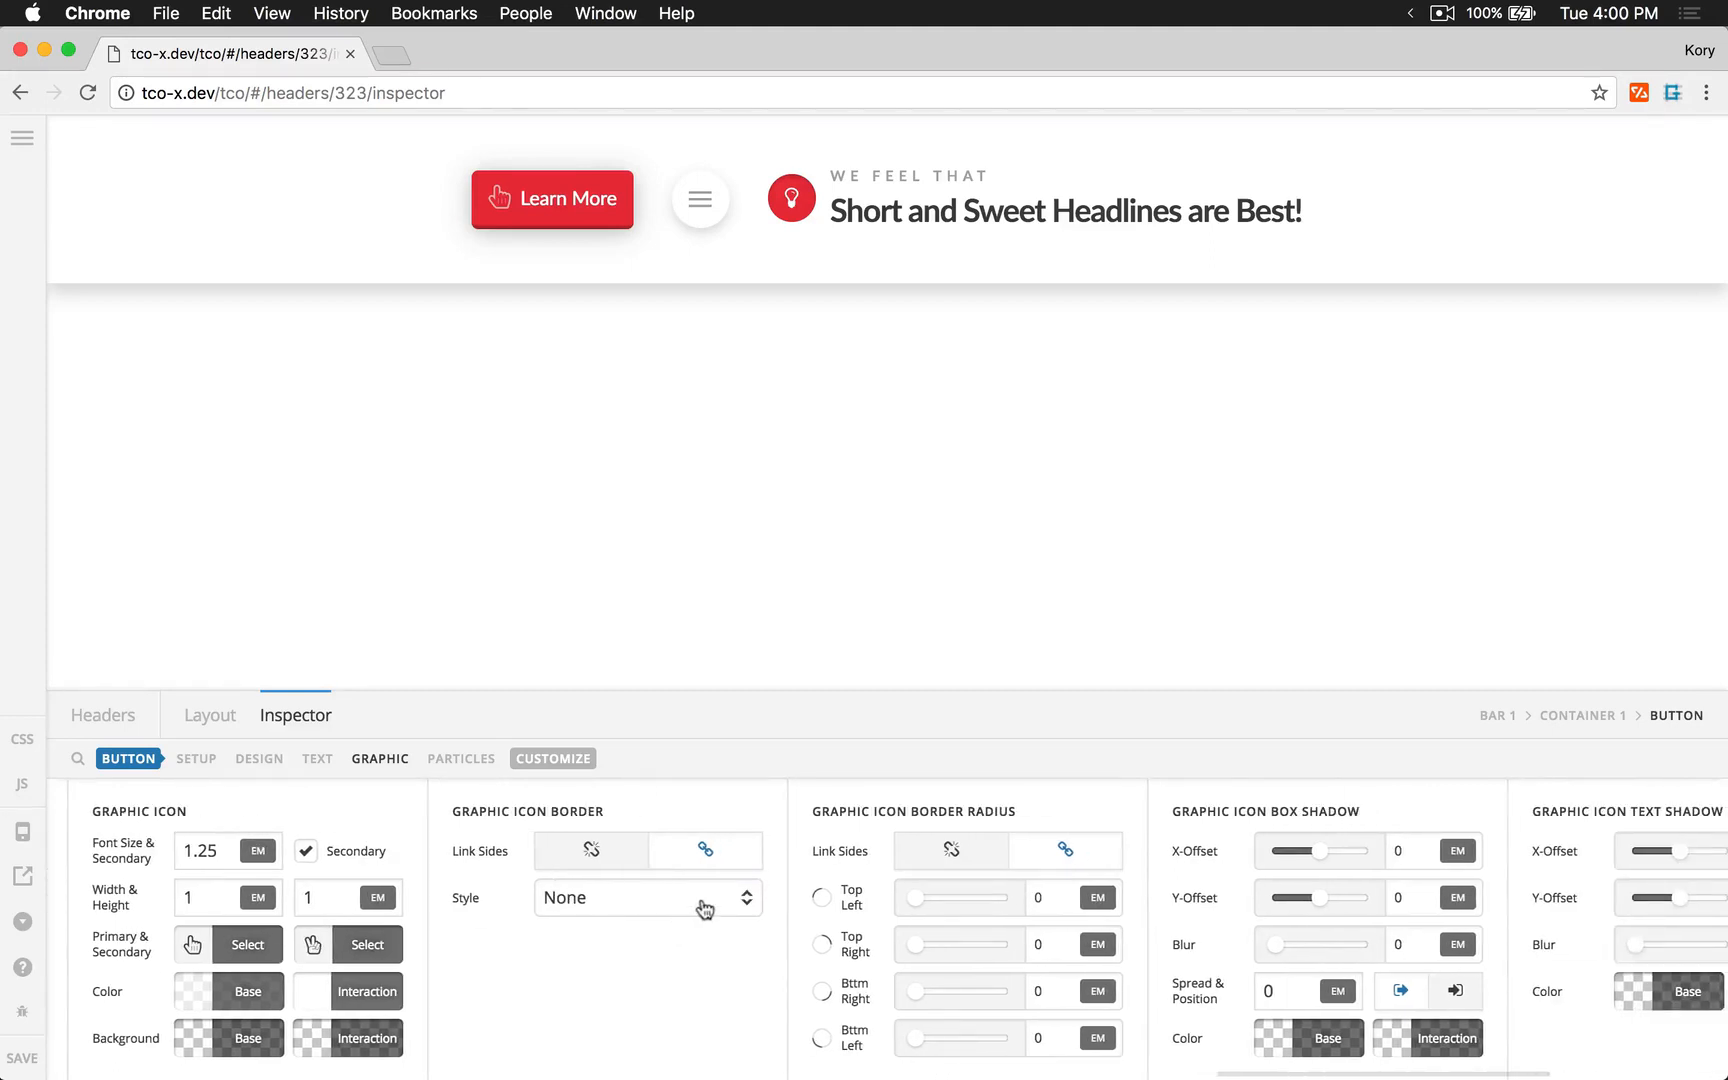
pyautogui.hscroll(4, 906, 880)
pyautogui.hscroll(3, 904, 968)
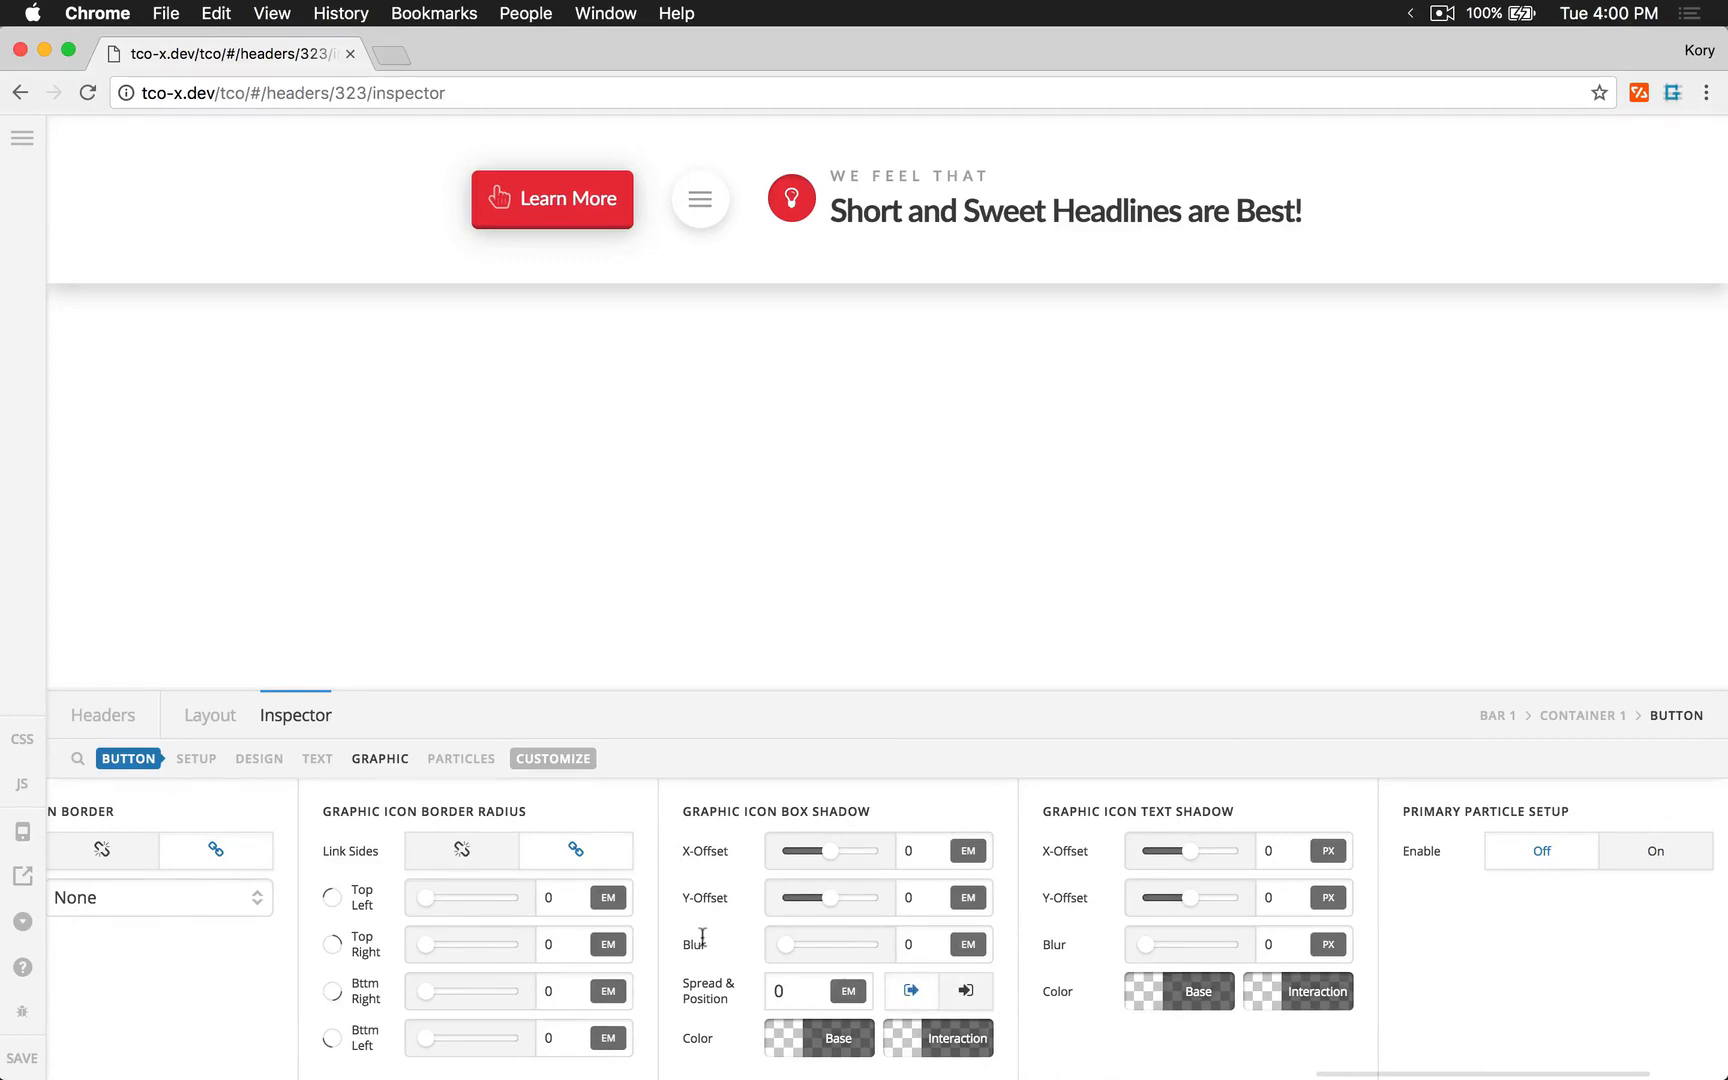
pyautogui.hscroll(-4, 702, 937)
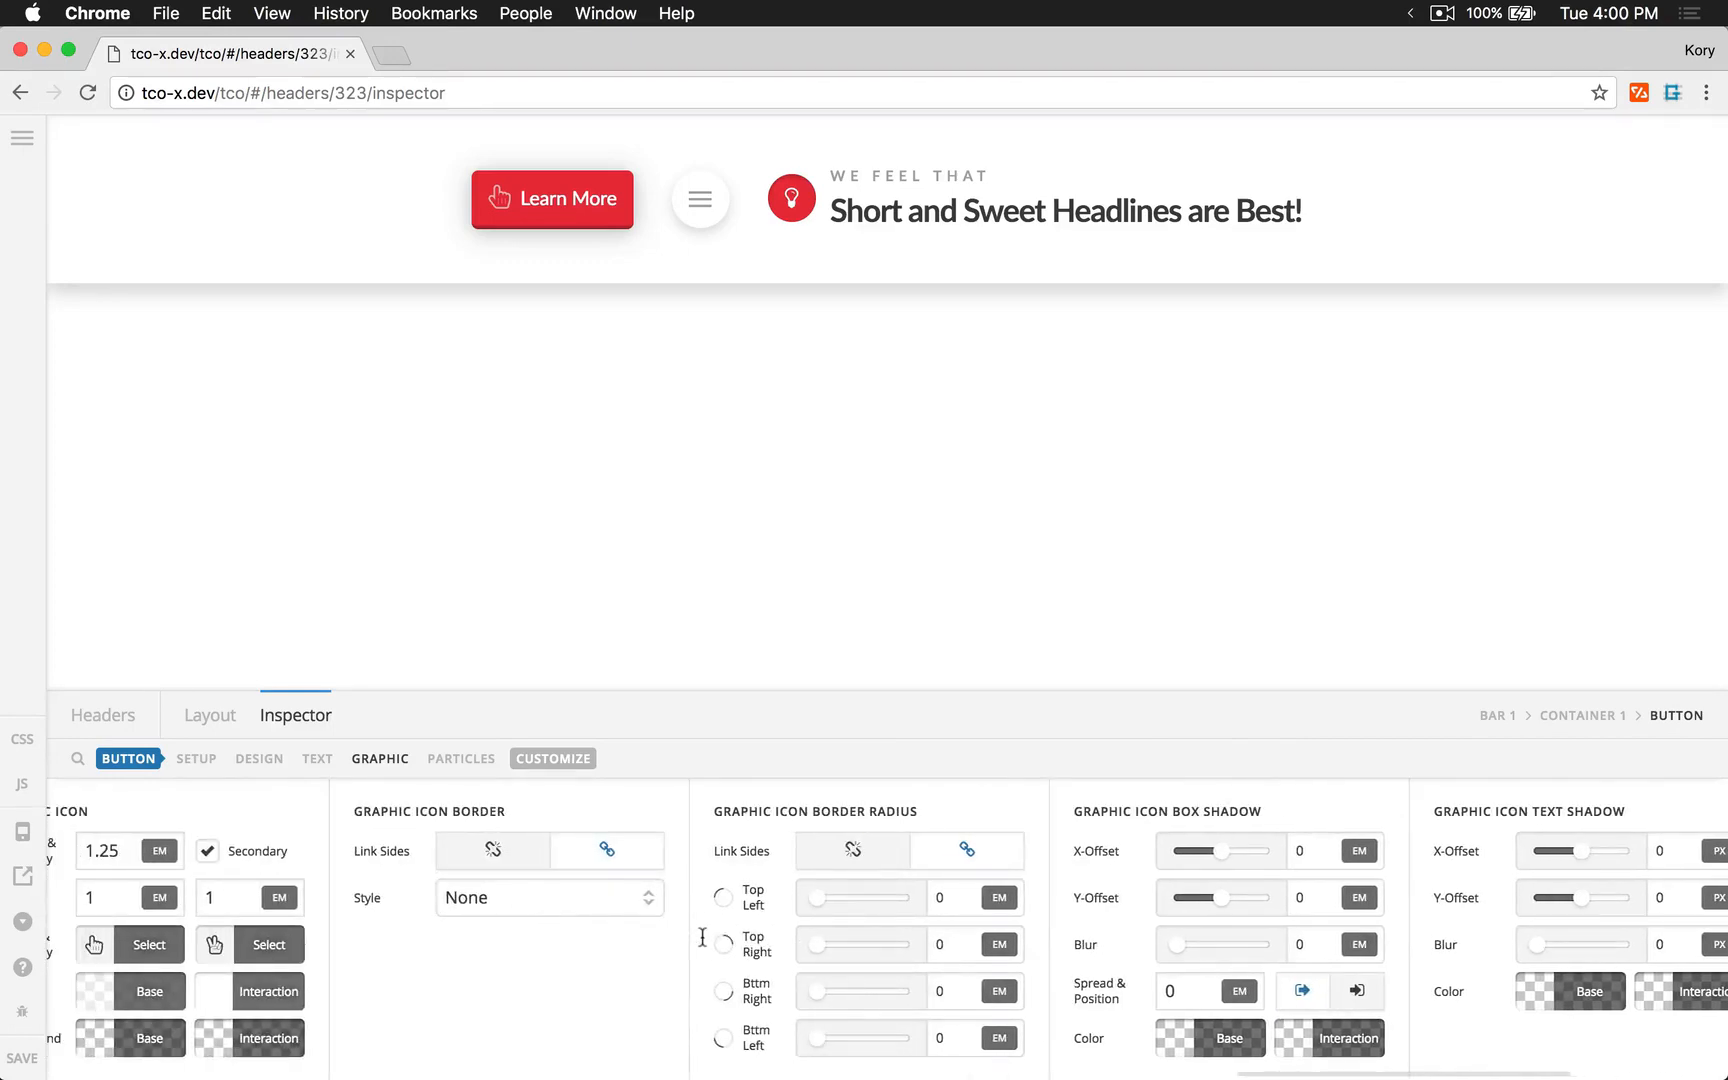
pyautogui.hscroll(-3, 702, 937)
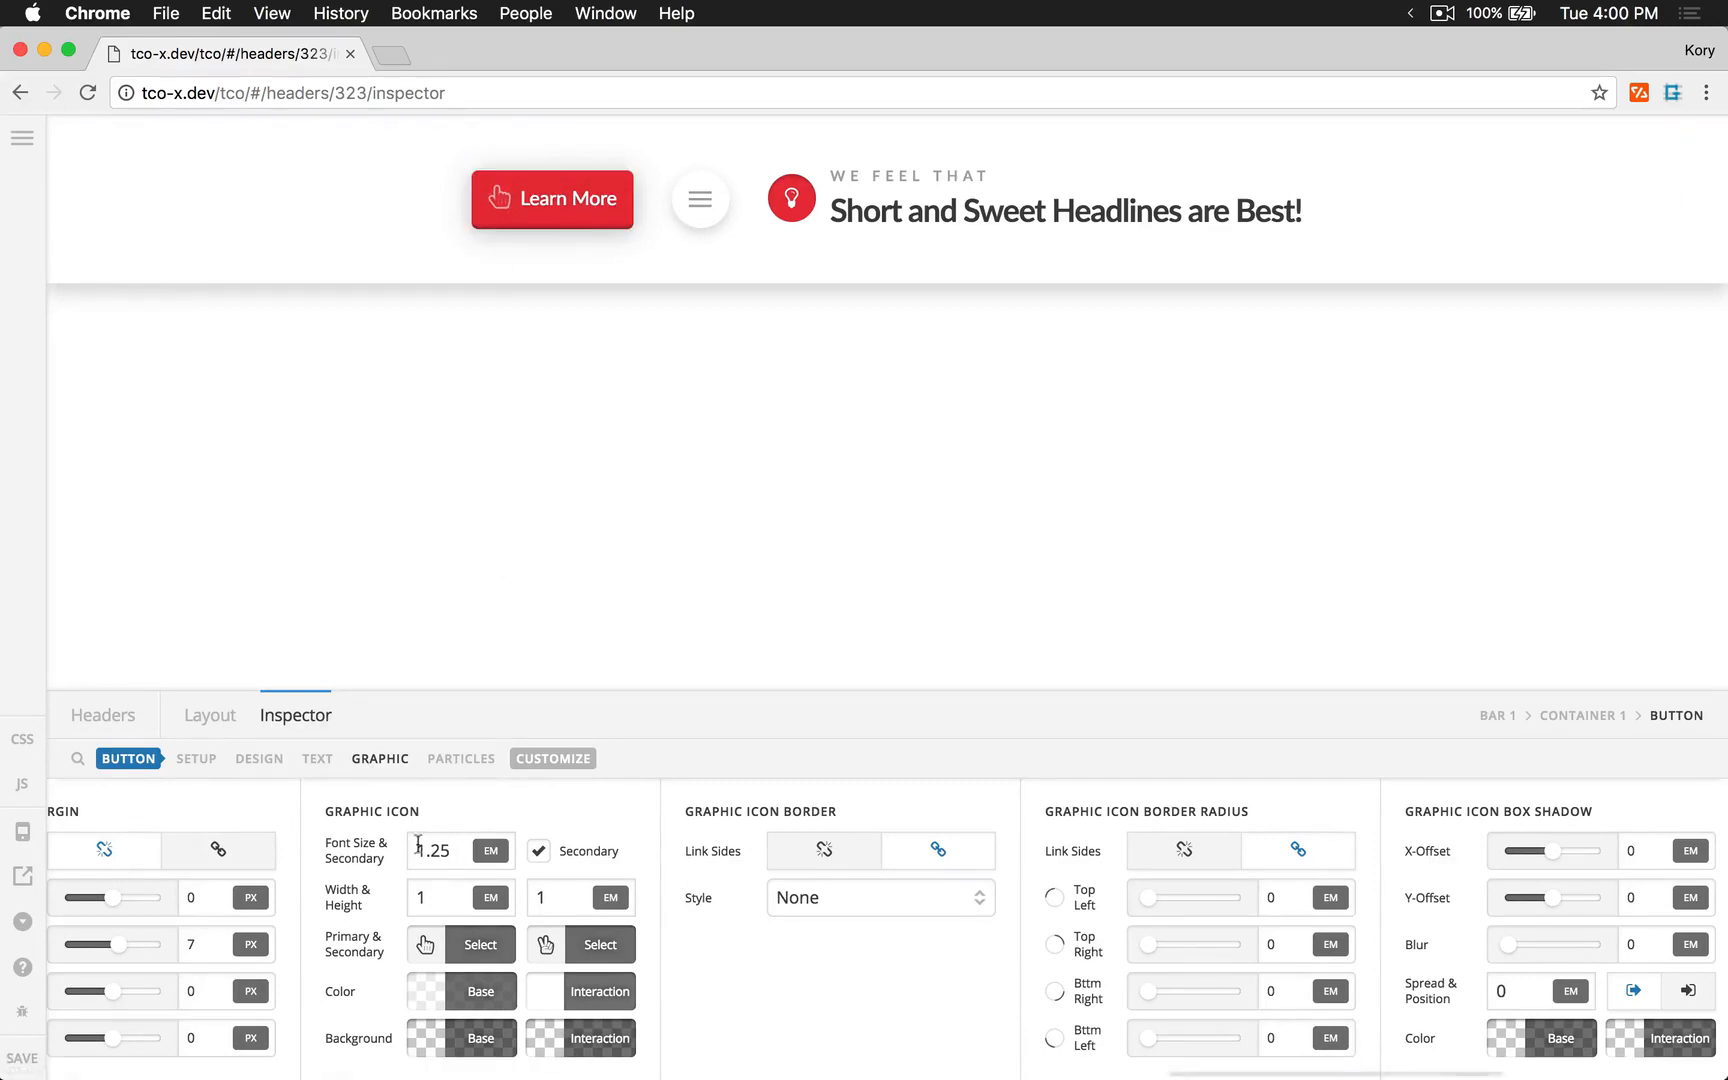
# - Set the Learn More button's graphic icon width and height to 2 em each
pyautogui.click(444, 900)
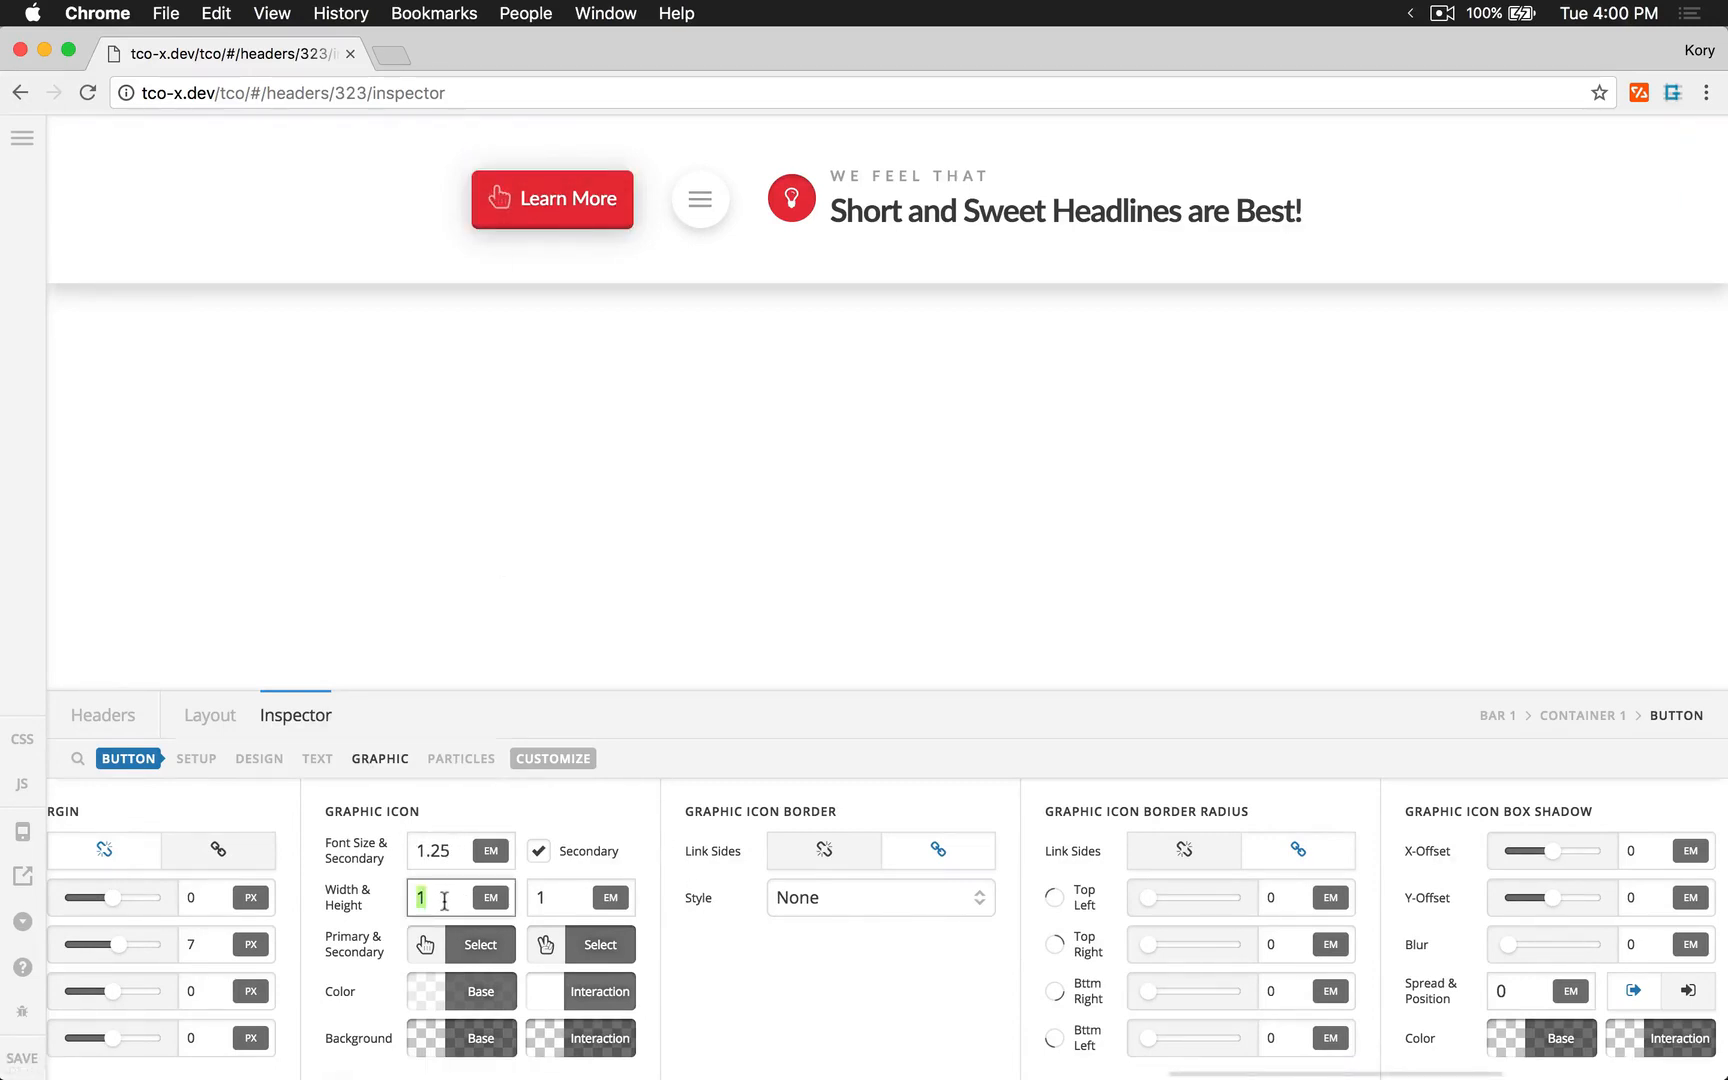
pyautogui.write('2')
pyautogui.click(538, 898)
pyautogui.write('2')
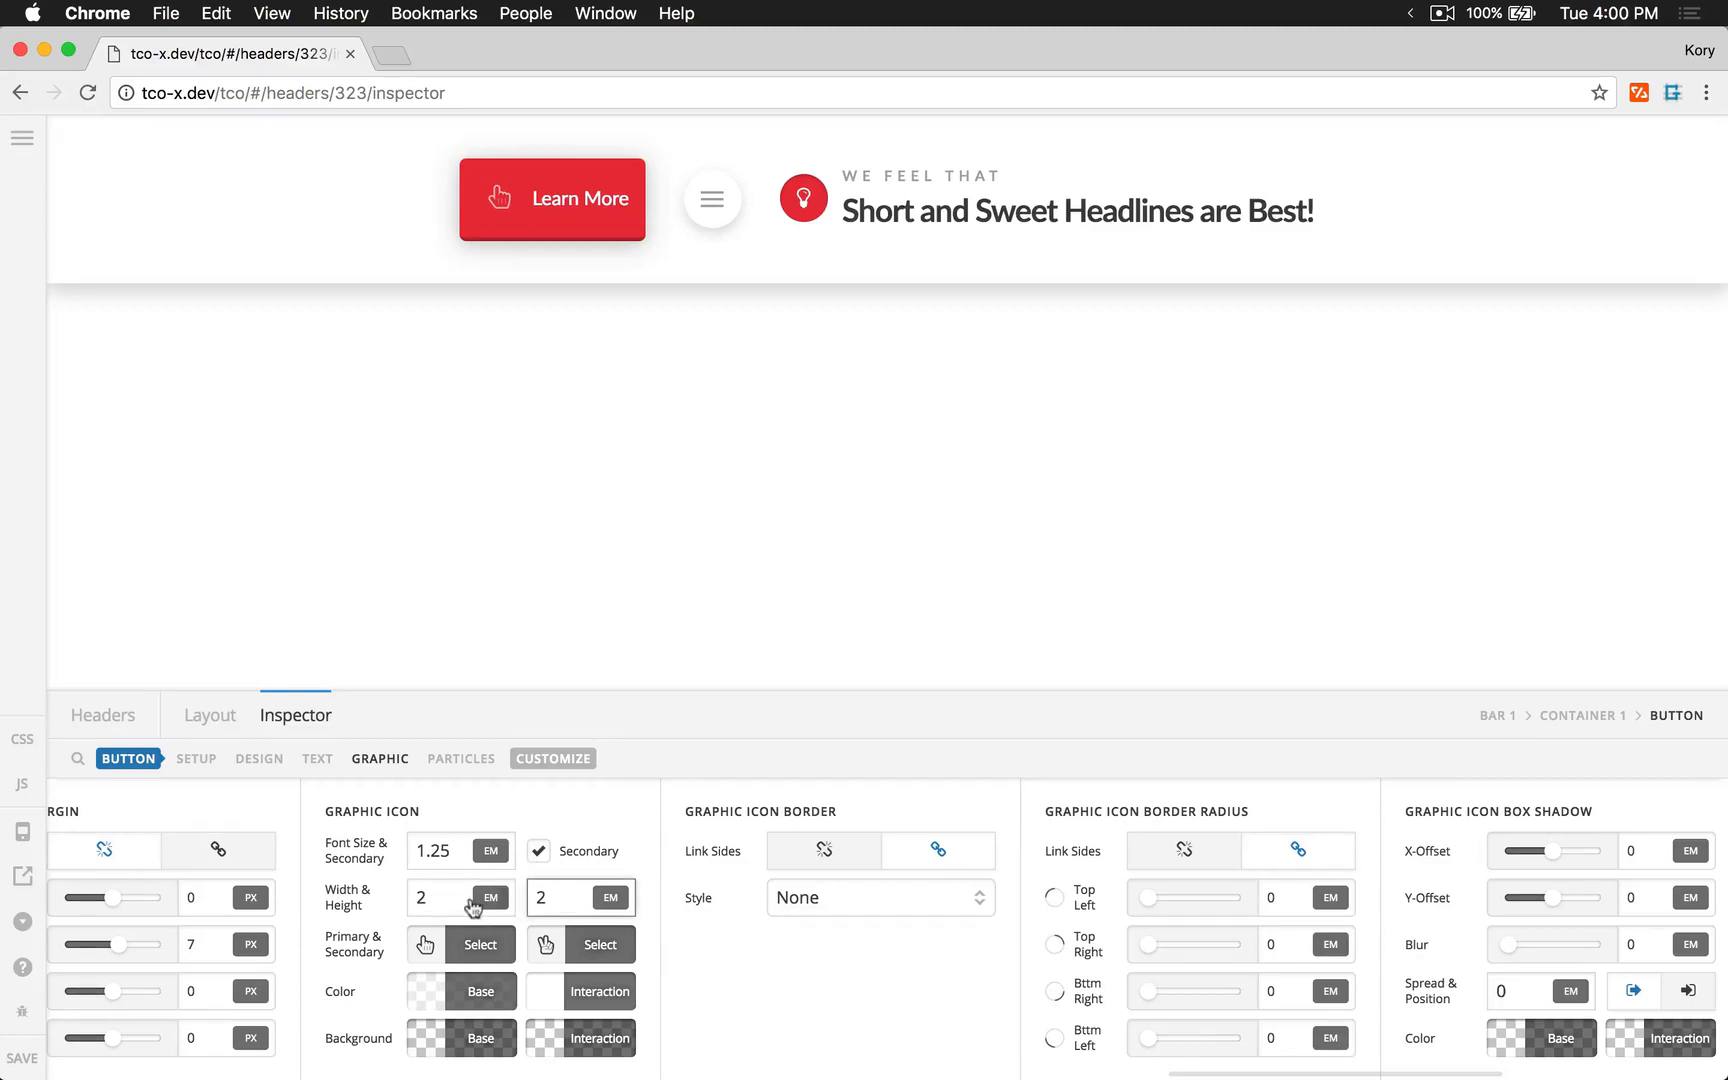
# - Set the graphic icon's base background to a mostly transparent white
pyautogui.click(446, 1050)
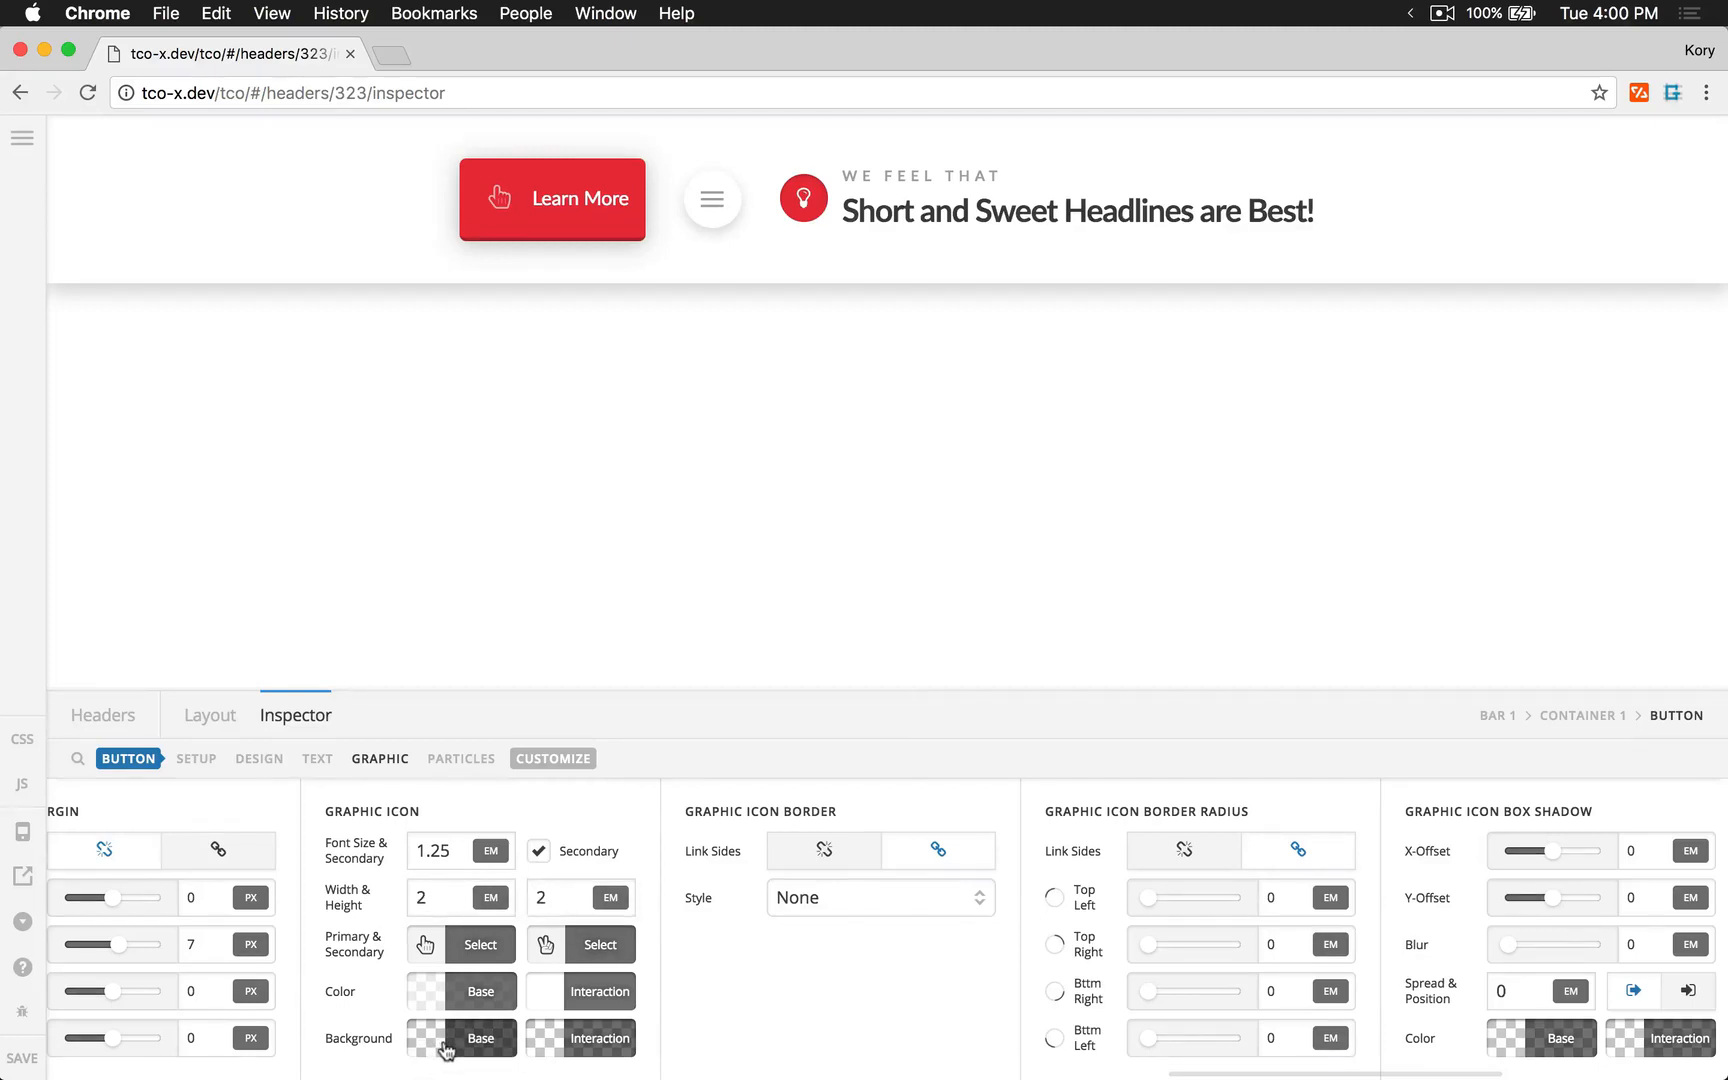
pyautogui.tripleClick(605, 1042)
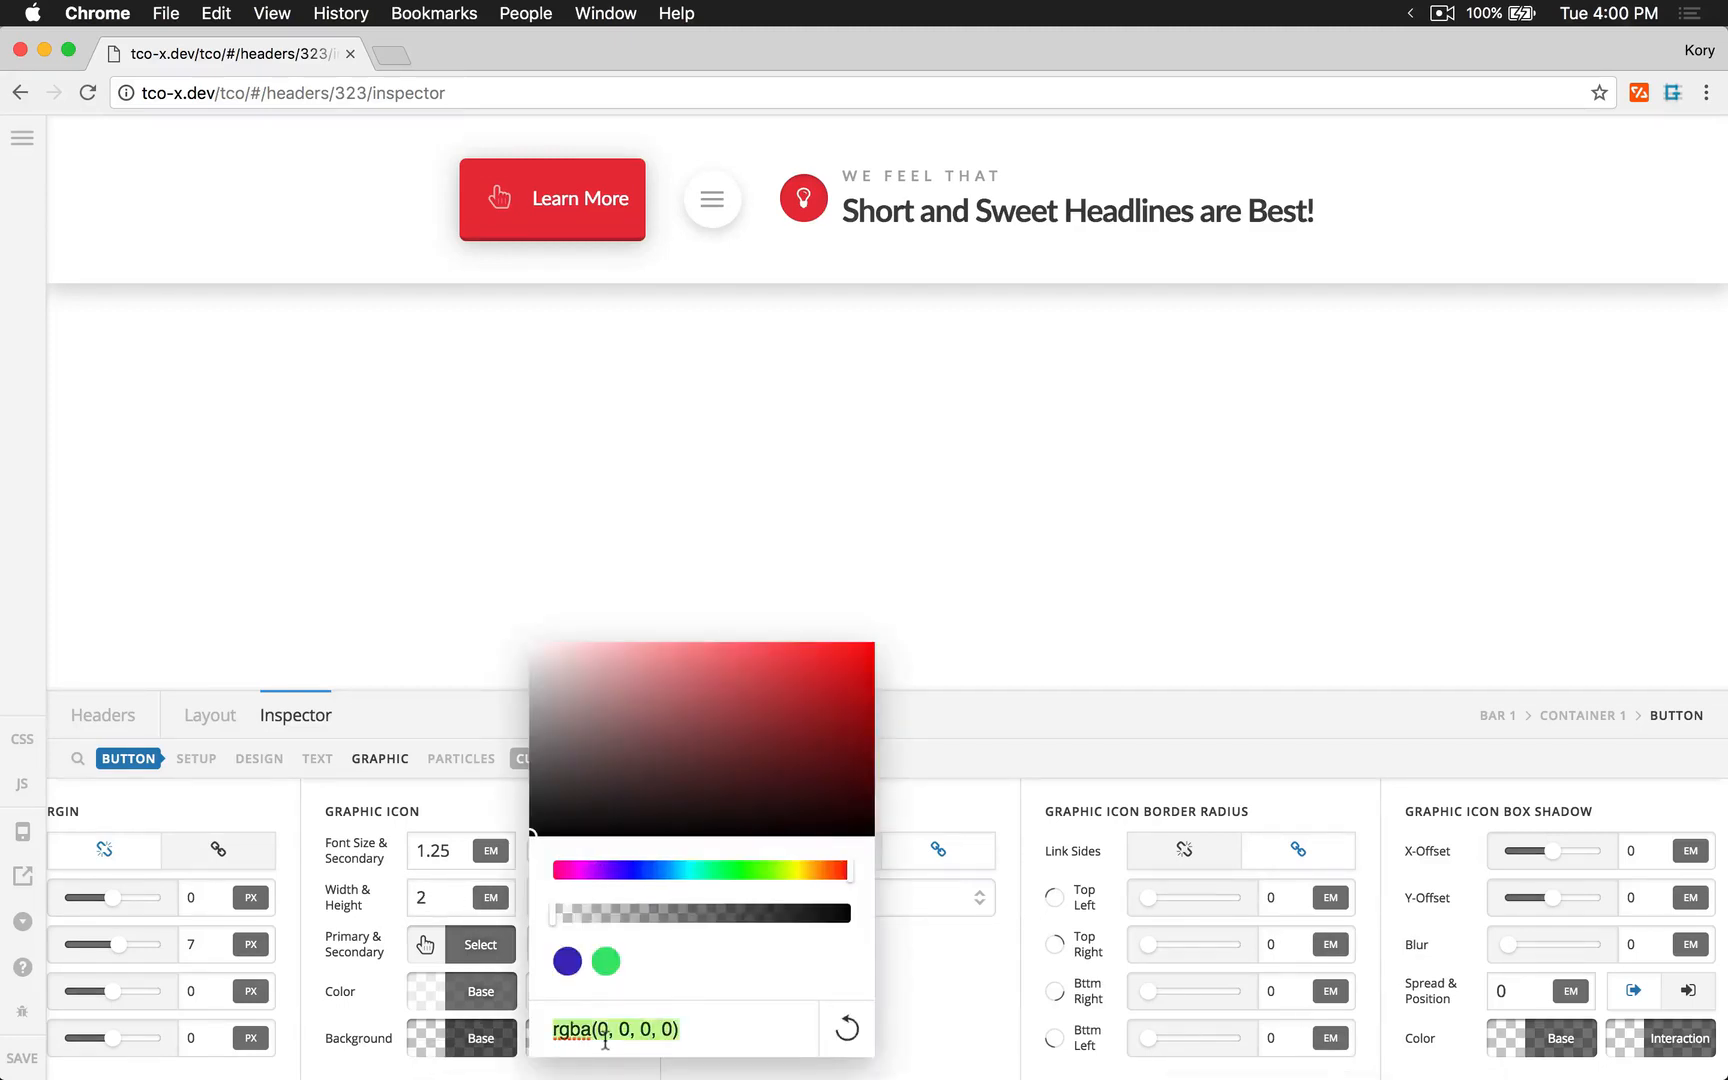
pyautogui.write('white')
pyautogui.click(587, 915)
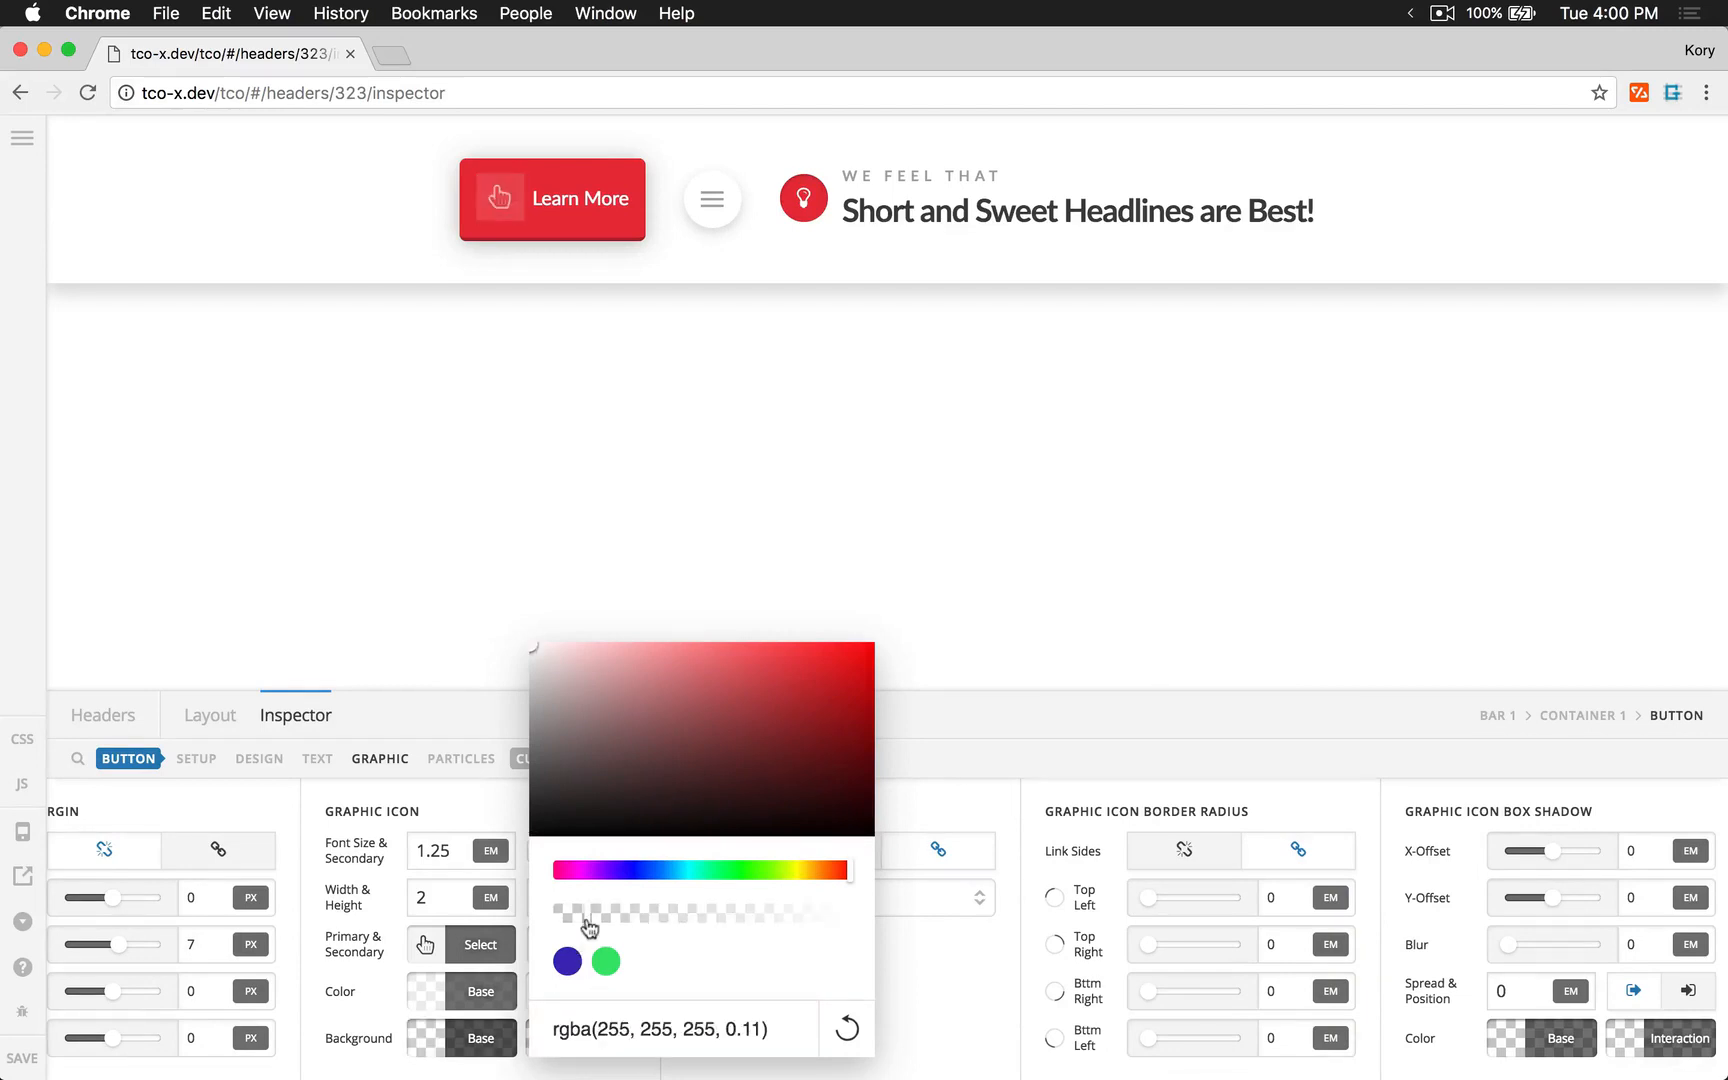
pyautogui.moveTo(587, 918); pyautogui.dragTo(622, 922)
pyautogui.click(486, 1040)
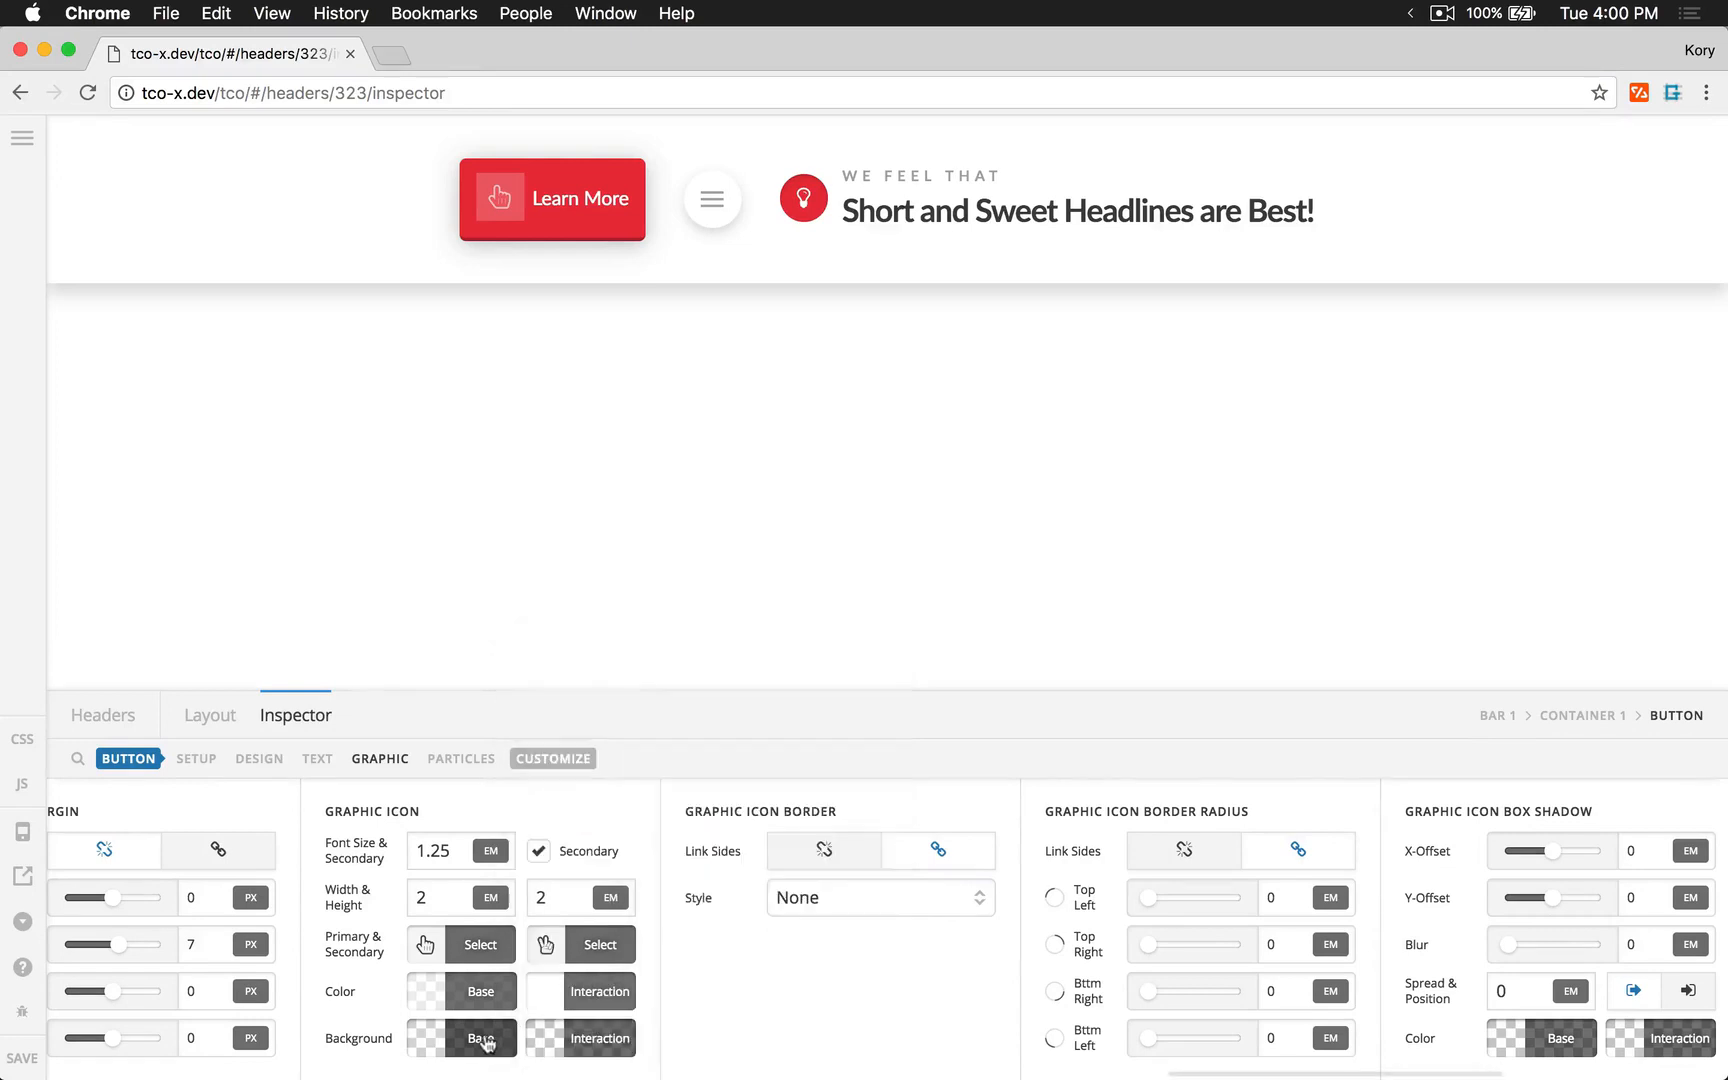
# - Set the graphic icon's base color to fully opaque white, rgb(255, 255, 255)
pyautogui.click(480, 998)
pyautogui.moveTo(775, 868); pyautogui.dragTo(957, 879)
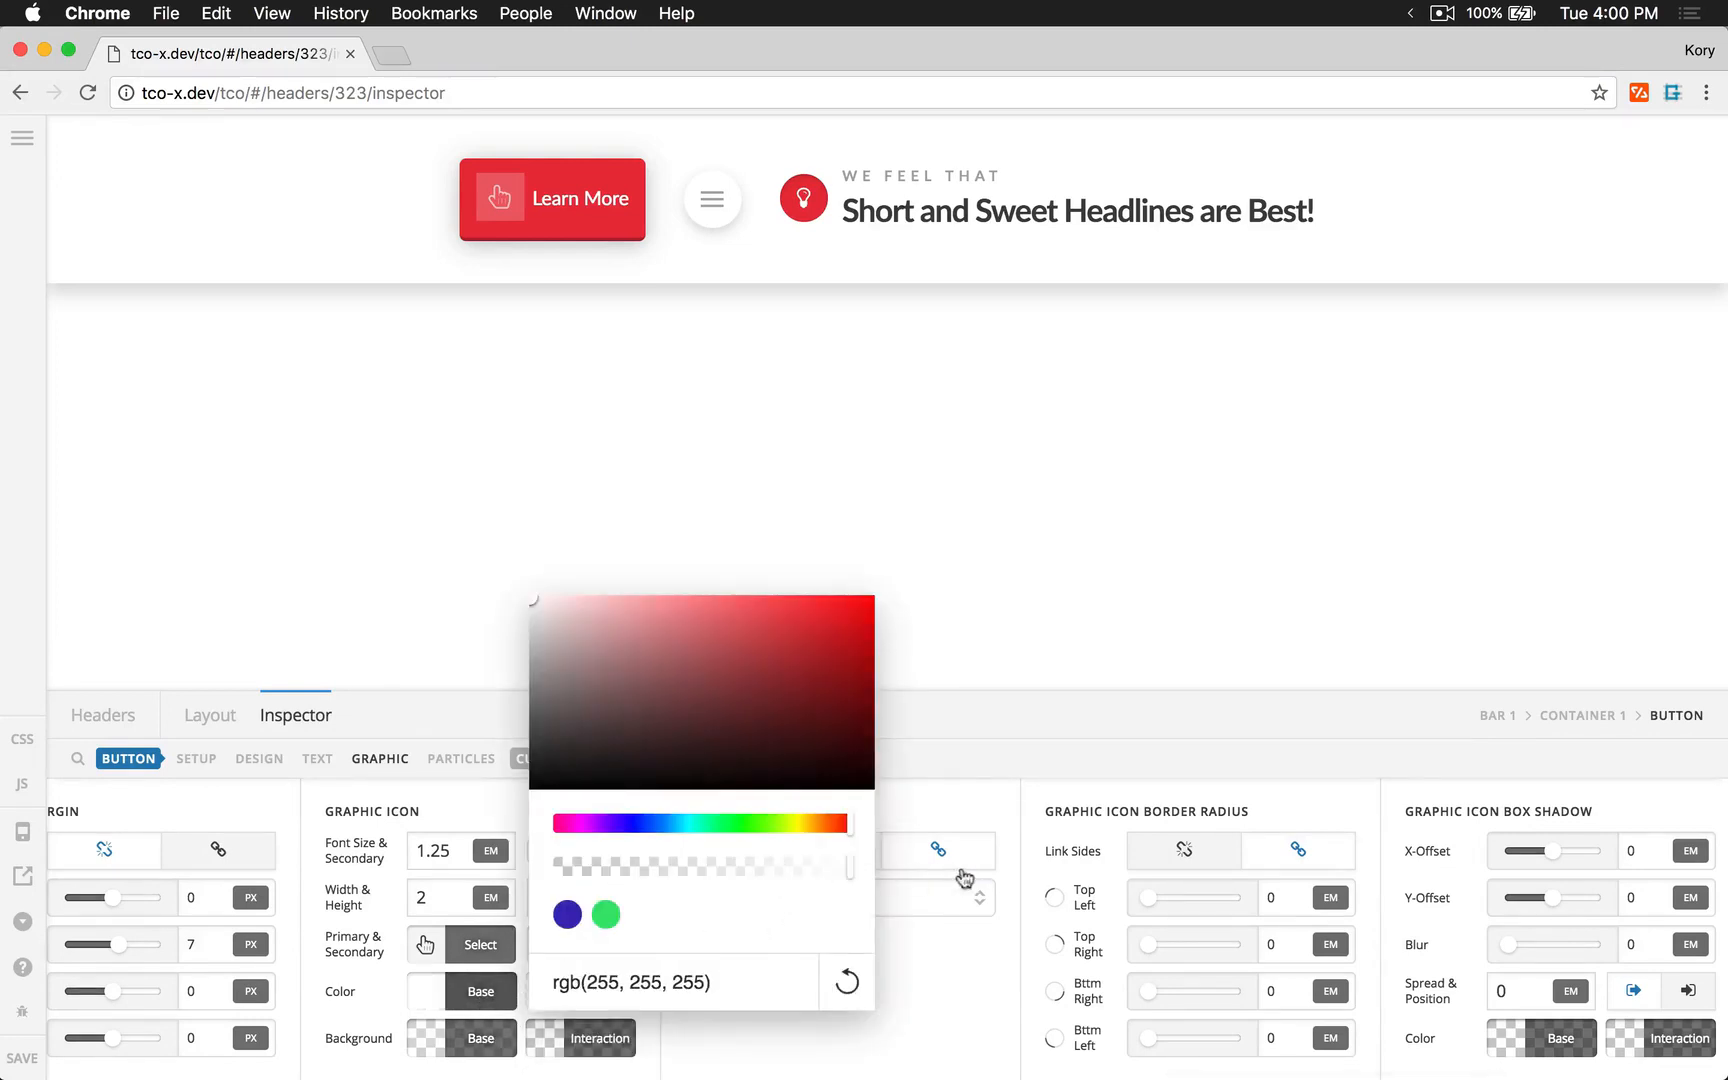
pyautogui.click(441, 998)
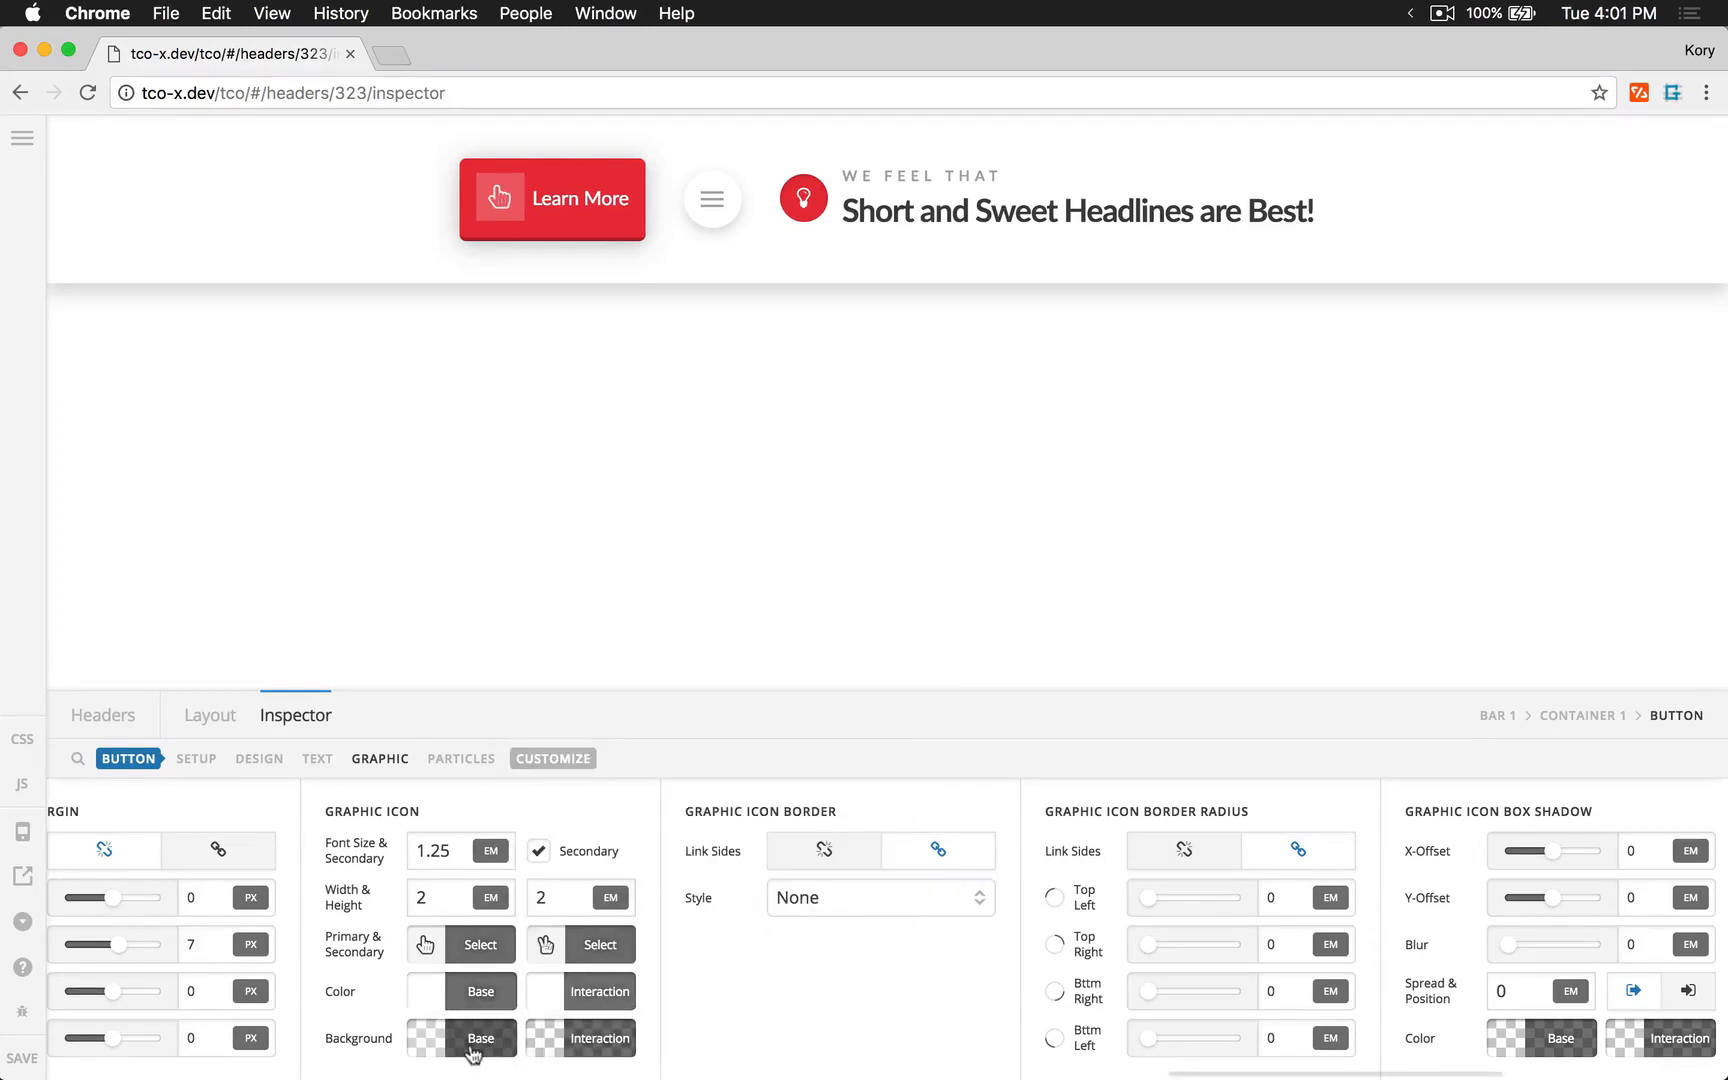
# - Adjust the graphic icon's base background opacity to 0.3, giving rgba(255, 255, 255, 0.3)
pyautogui.click(484, 1040)
pyautogui.moveTo(637, 916); pyautogui.dragTo(645, 918)
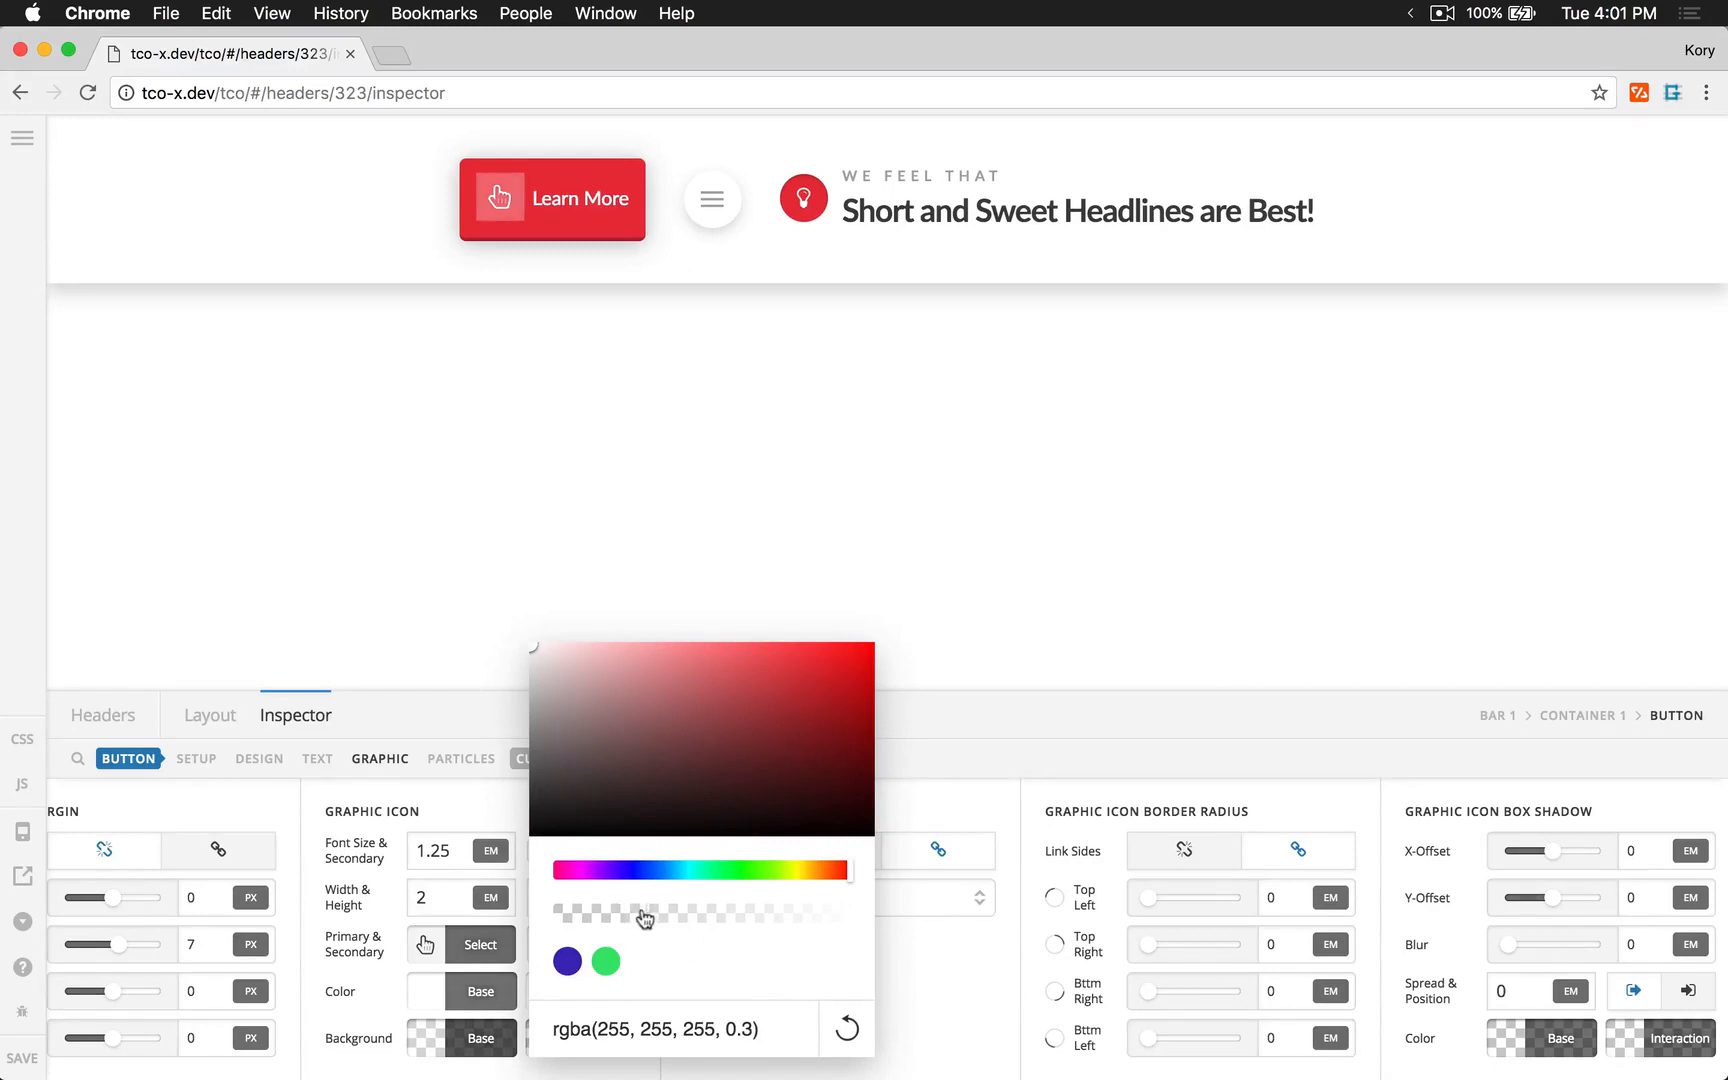
# - Set the graphic icon's interaction background to a mostly transparent black, rgba(0, 0, 0, 0.19)
pyautogui.click(484, 1040)
pyautogui.click(590, 1042)
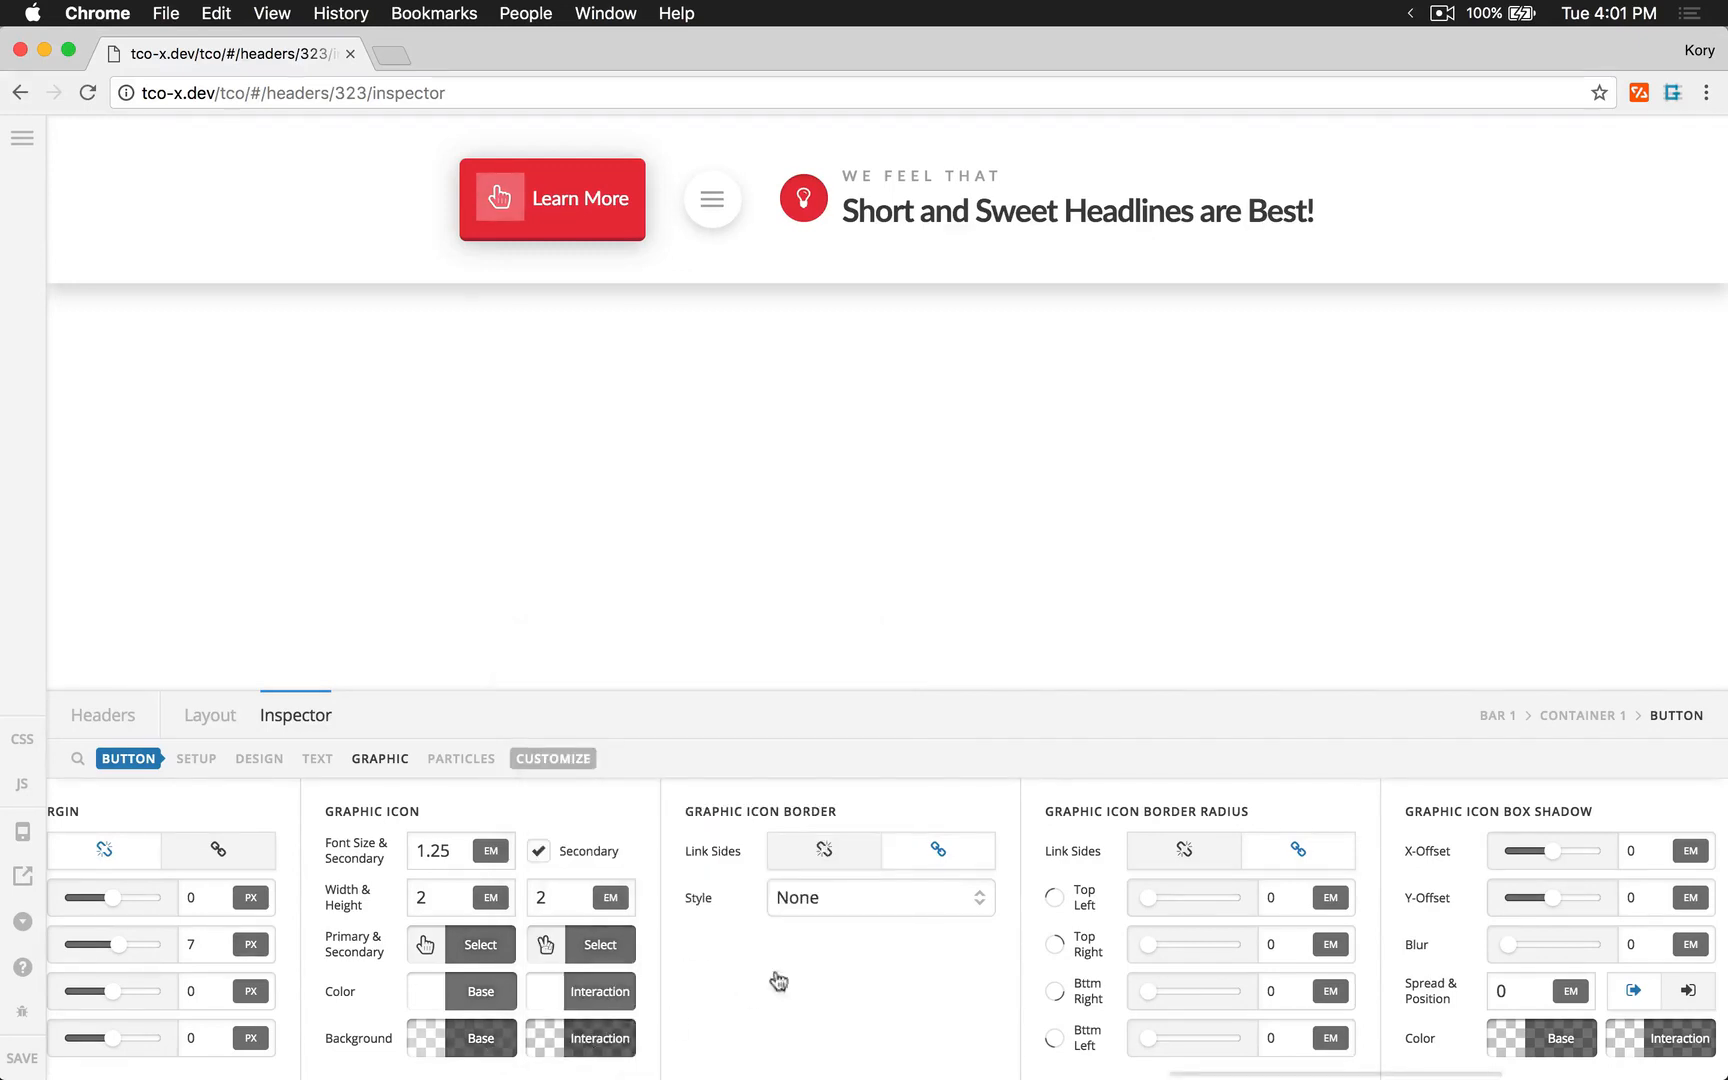
pyautogui.moveTo(743, 918); pyautogui.dragTo(732, 918)
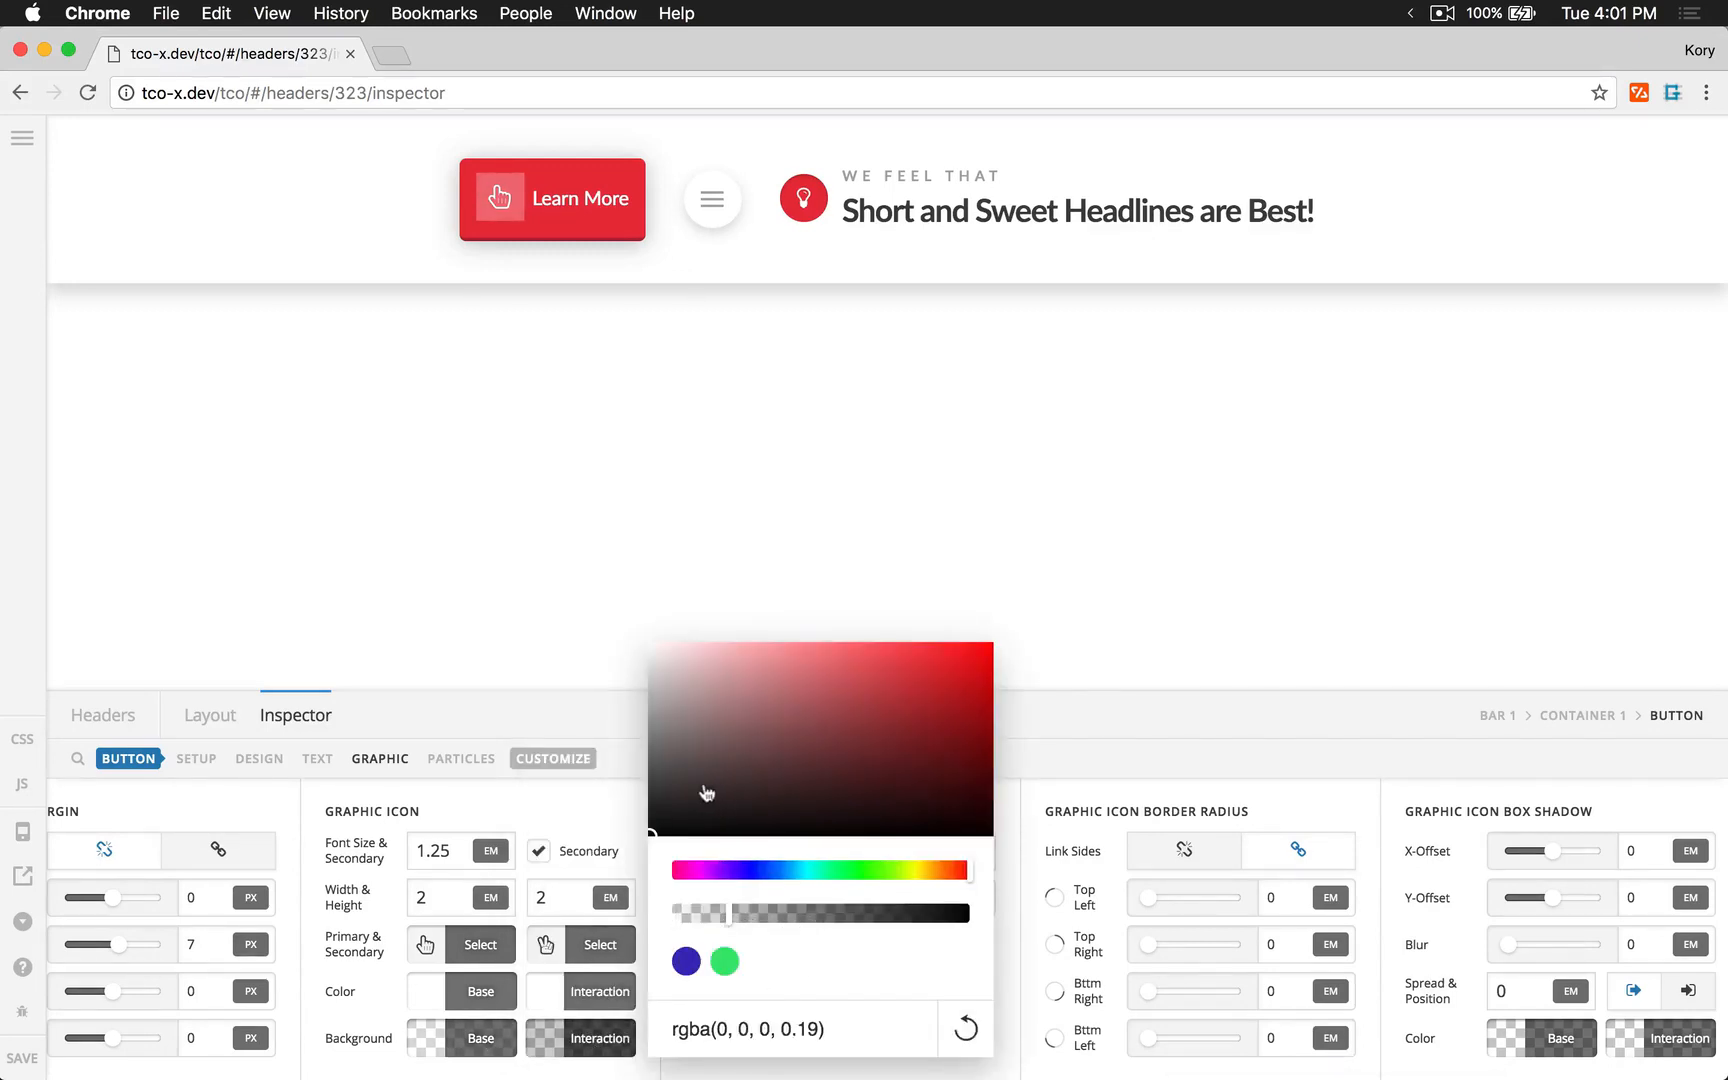
pyautogui.moveTo(695, 793); pyautogui.dragTo(609, 887)
pyautogui.click(470, 1040)
# - Set the graphic icon's base background to rgba(0, 0, 0, 0.2)
pyautogui.click(470, 1040)
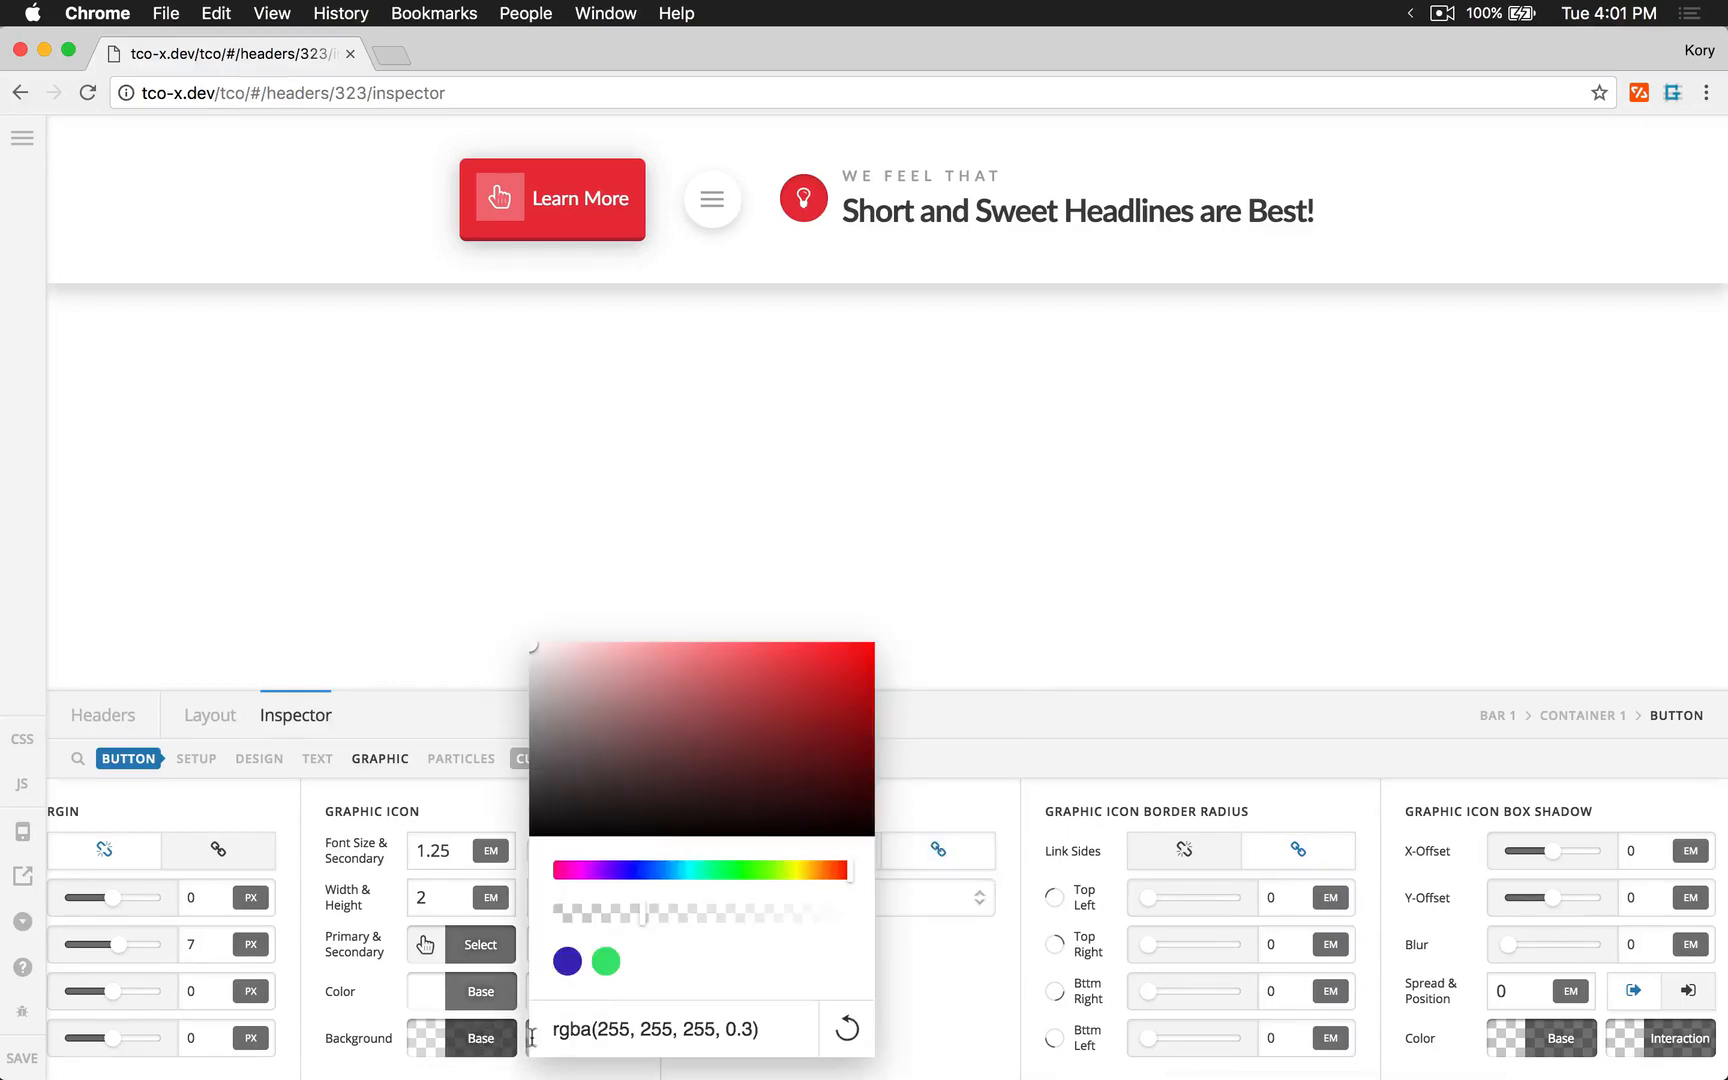
pyautogui.moveTo(667, 756); pyautogui.dragTo(478, 883)
pyautogui.moveTo(626, 920)
pyautogui.mouseDown()
pyautogui.moveTo(592, 918)
pyautogui.moveTo(618, 922)
pyautogui.mouseUp()
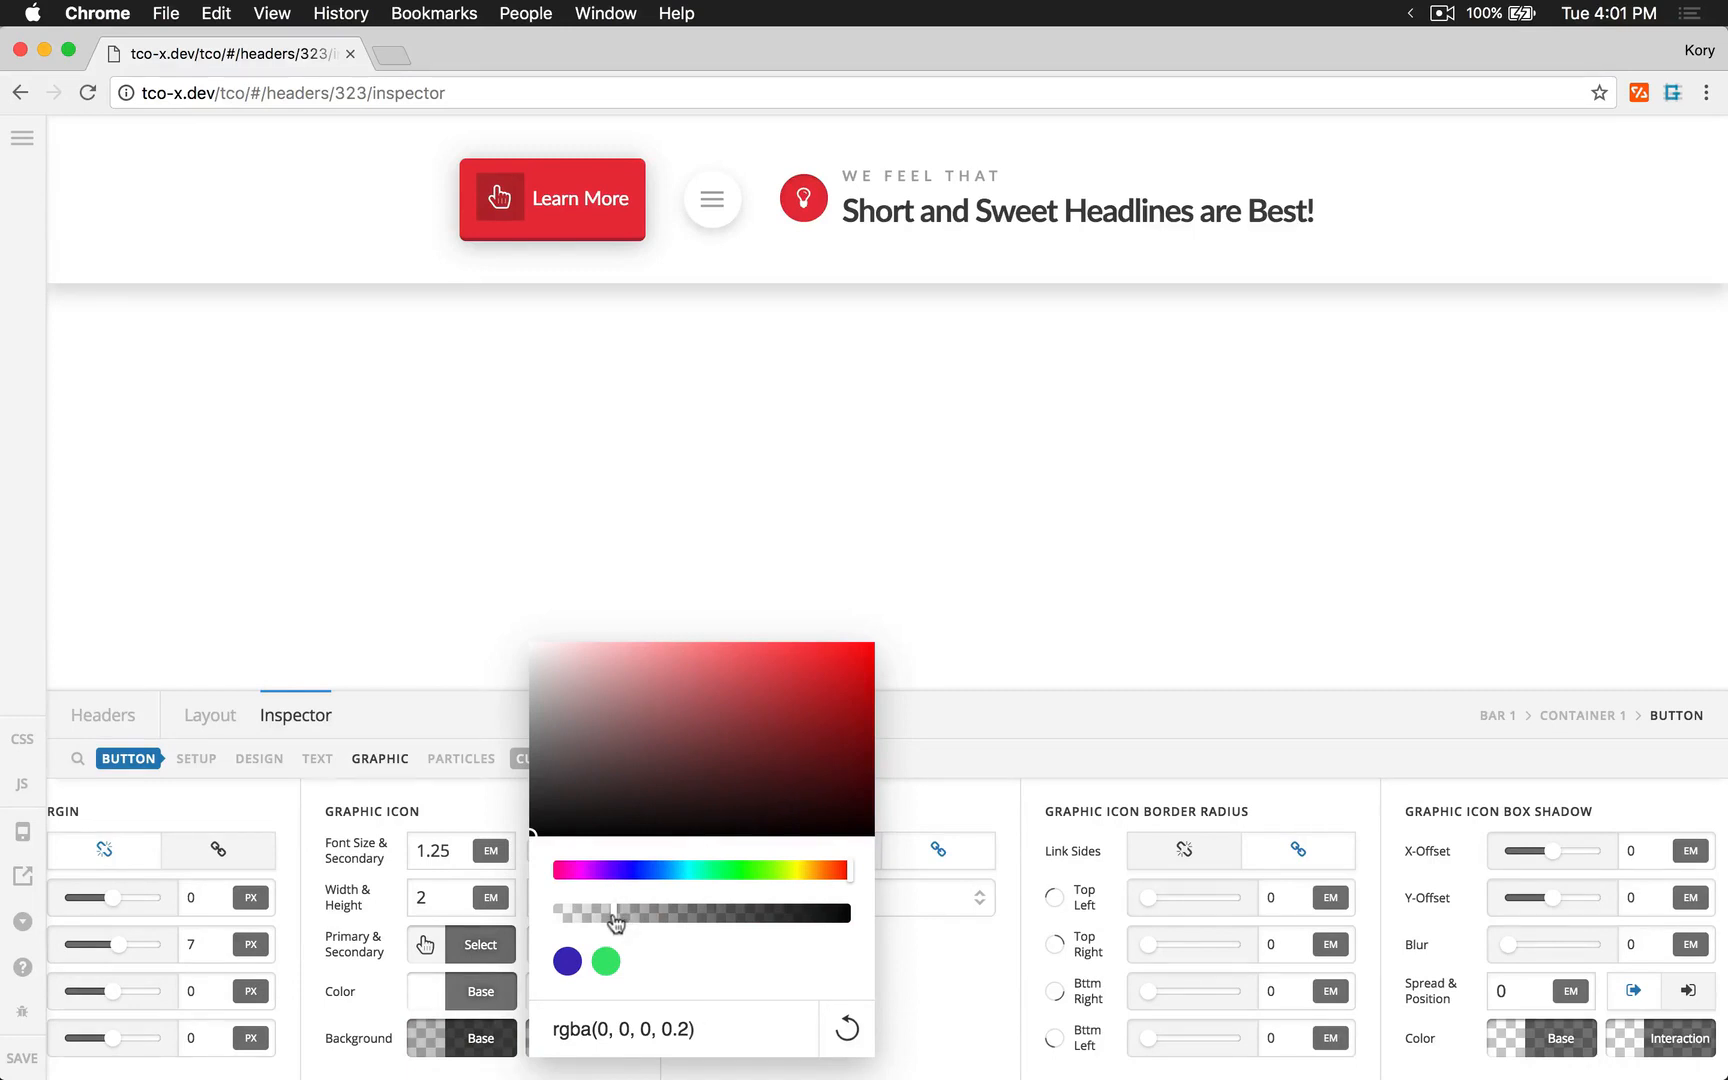
pyautogui.click(495, 1038)
# - Fine-tune the graphic icon's interaction background to rgba(0, 0, 0, 0.2), matching the base background
pyautogui.click(580, 1038)
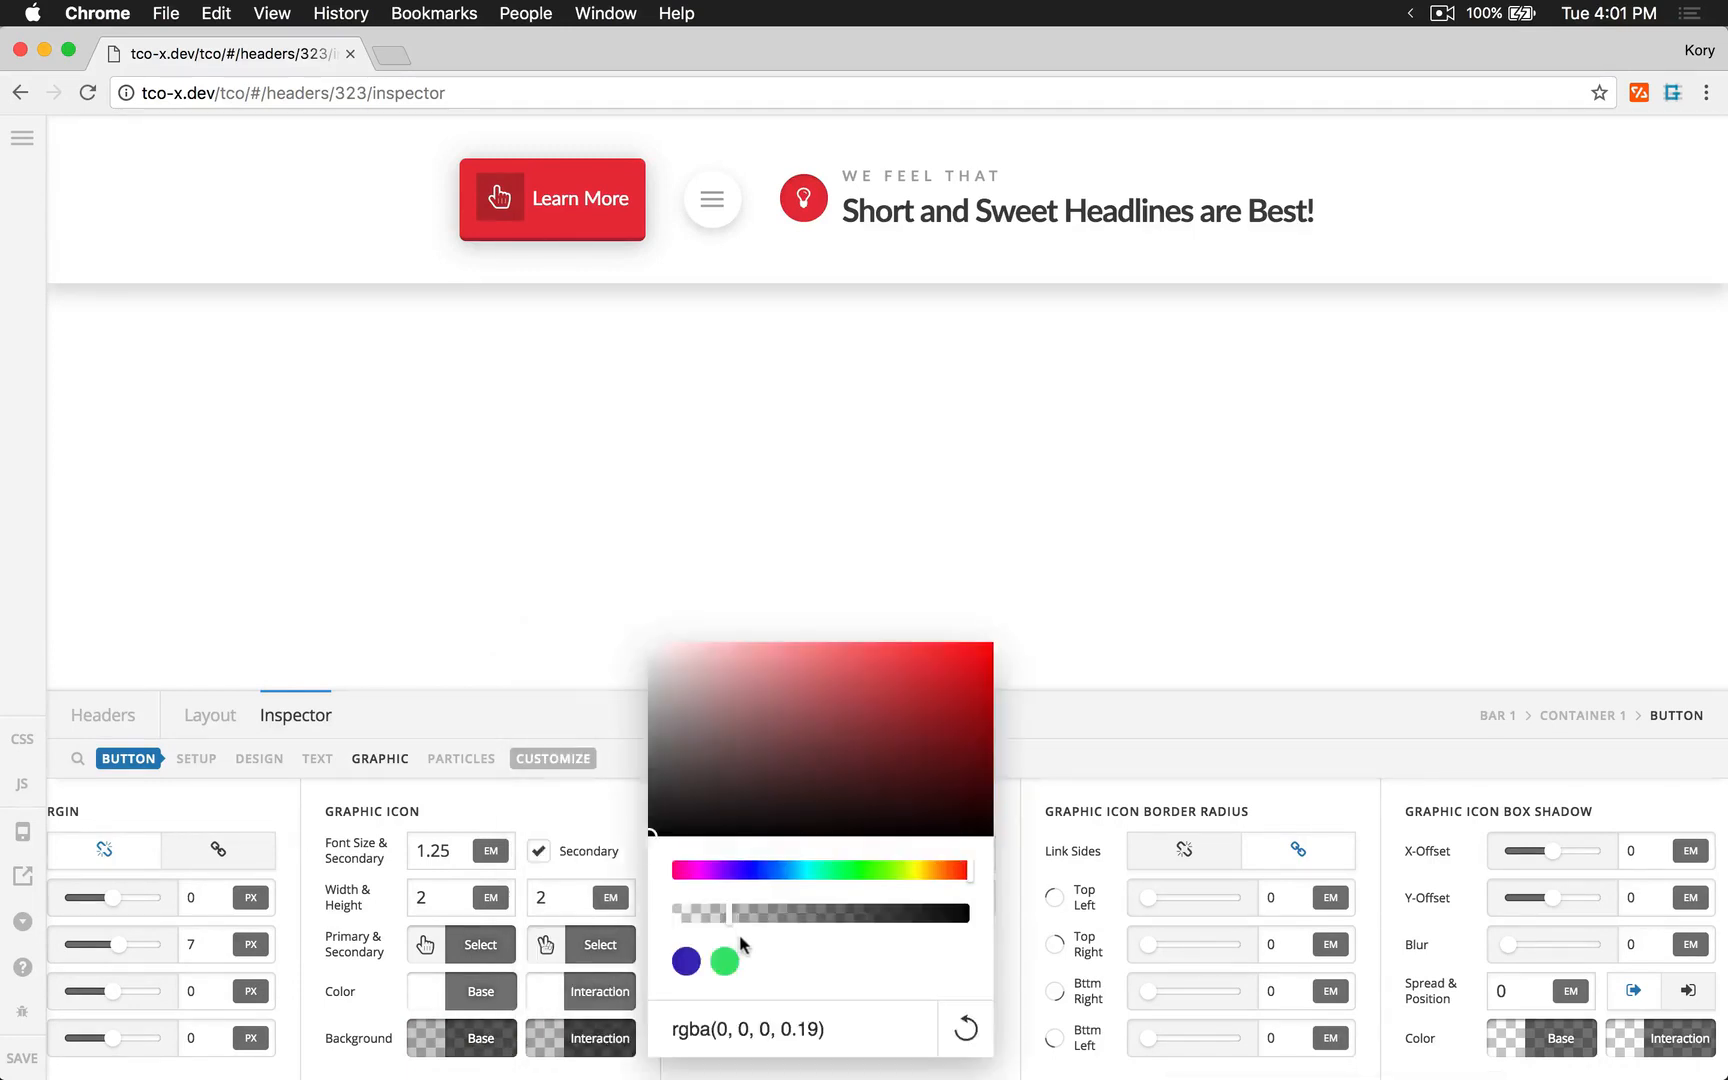
pyautogui.click(730, 912)
pyautogui.click(588, 1038)
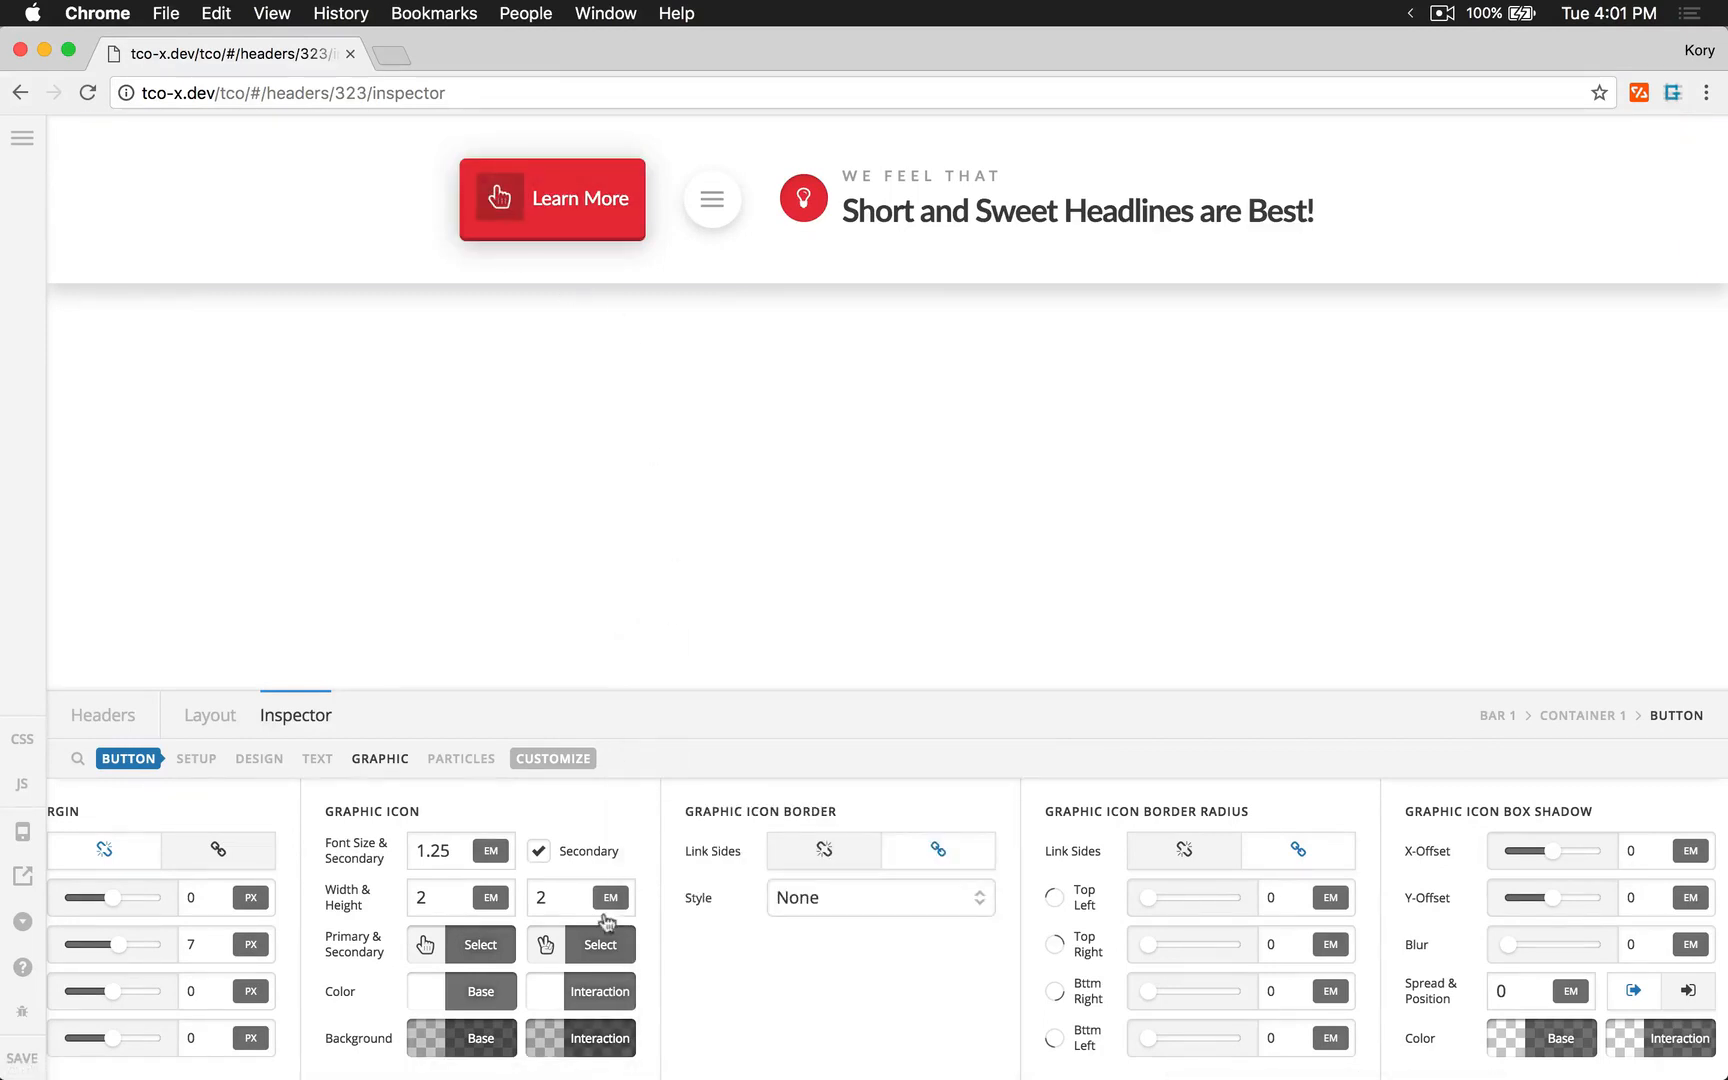
# - Try a more opaque black and the saved green, hsl(139, 77%, 56%), as the graphic icon's interaction background
pyautogui.click(580, 1042)
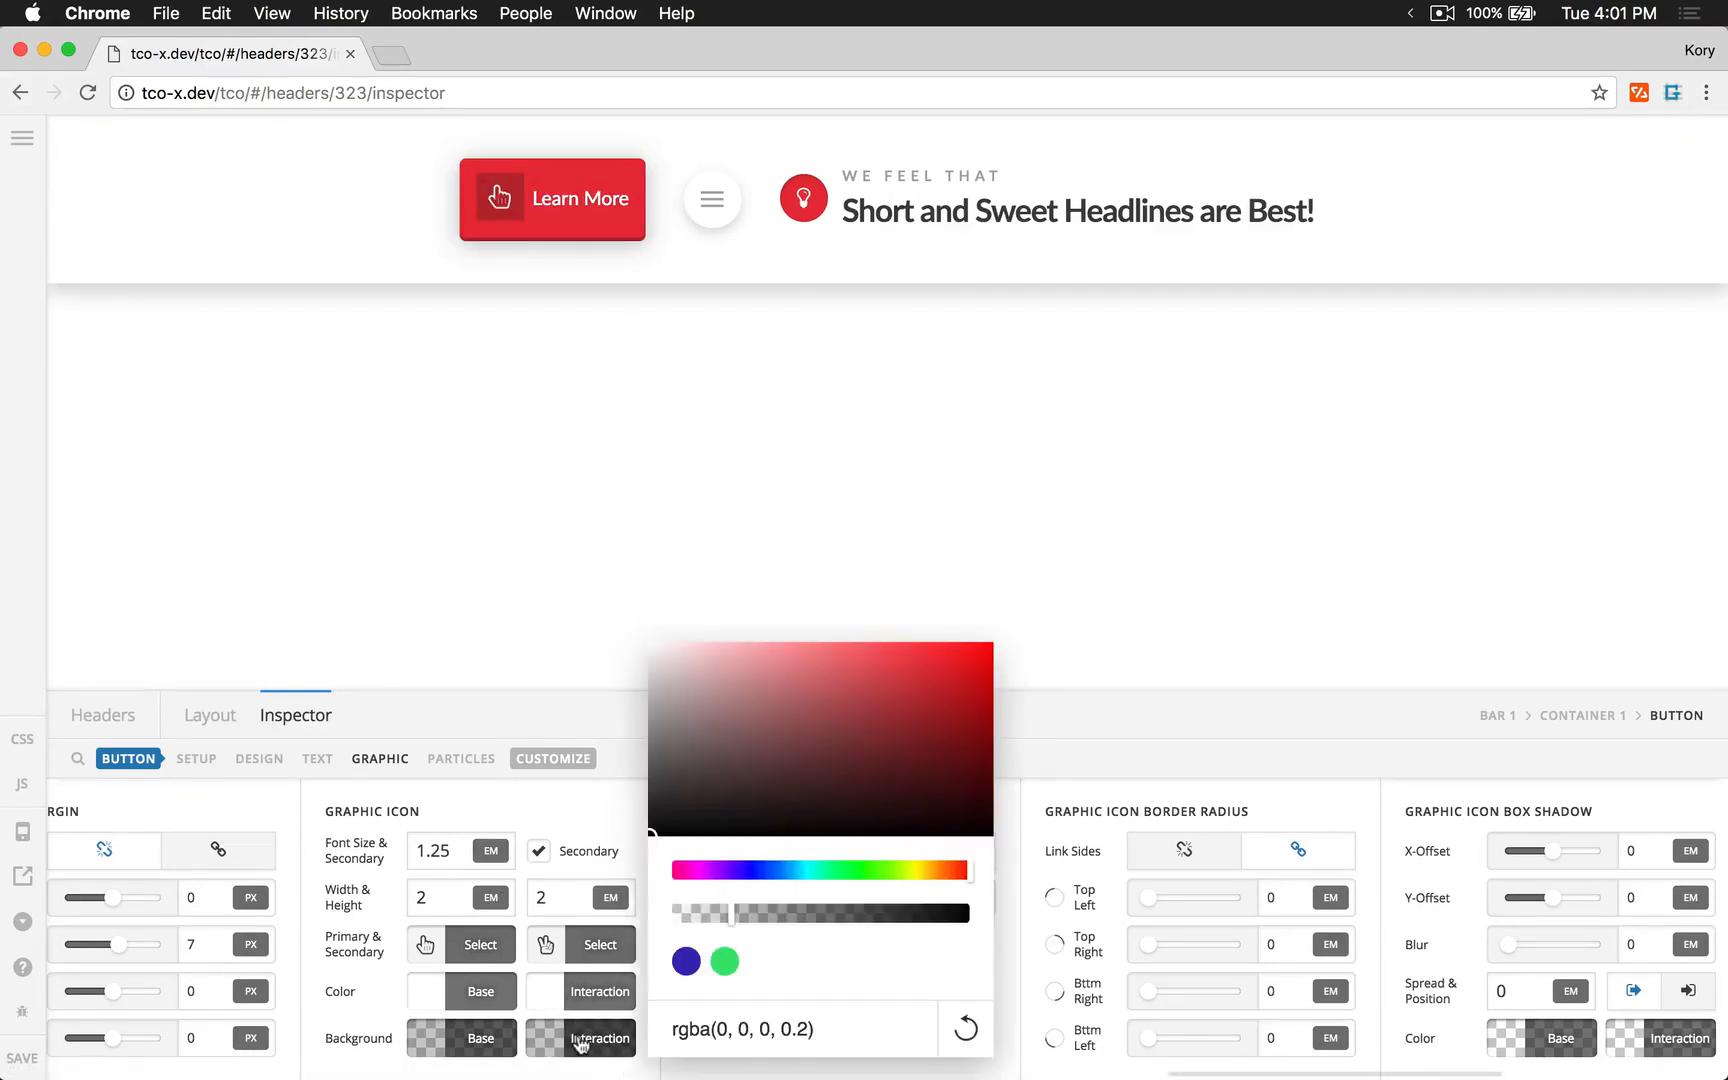
pyautogui.click(812, 913)
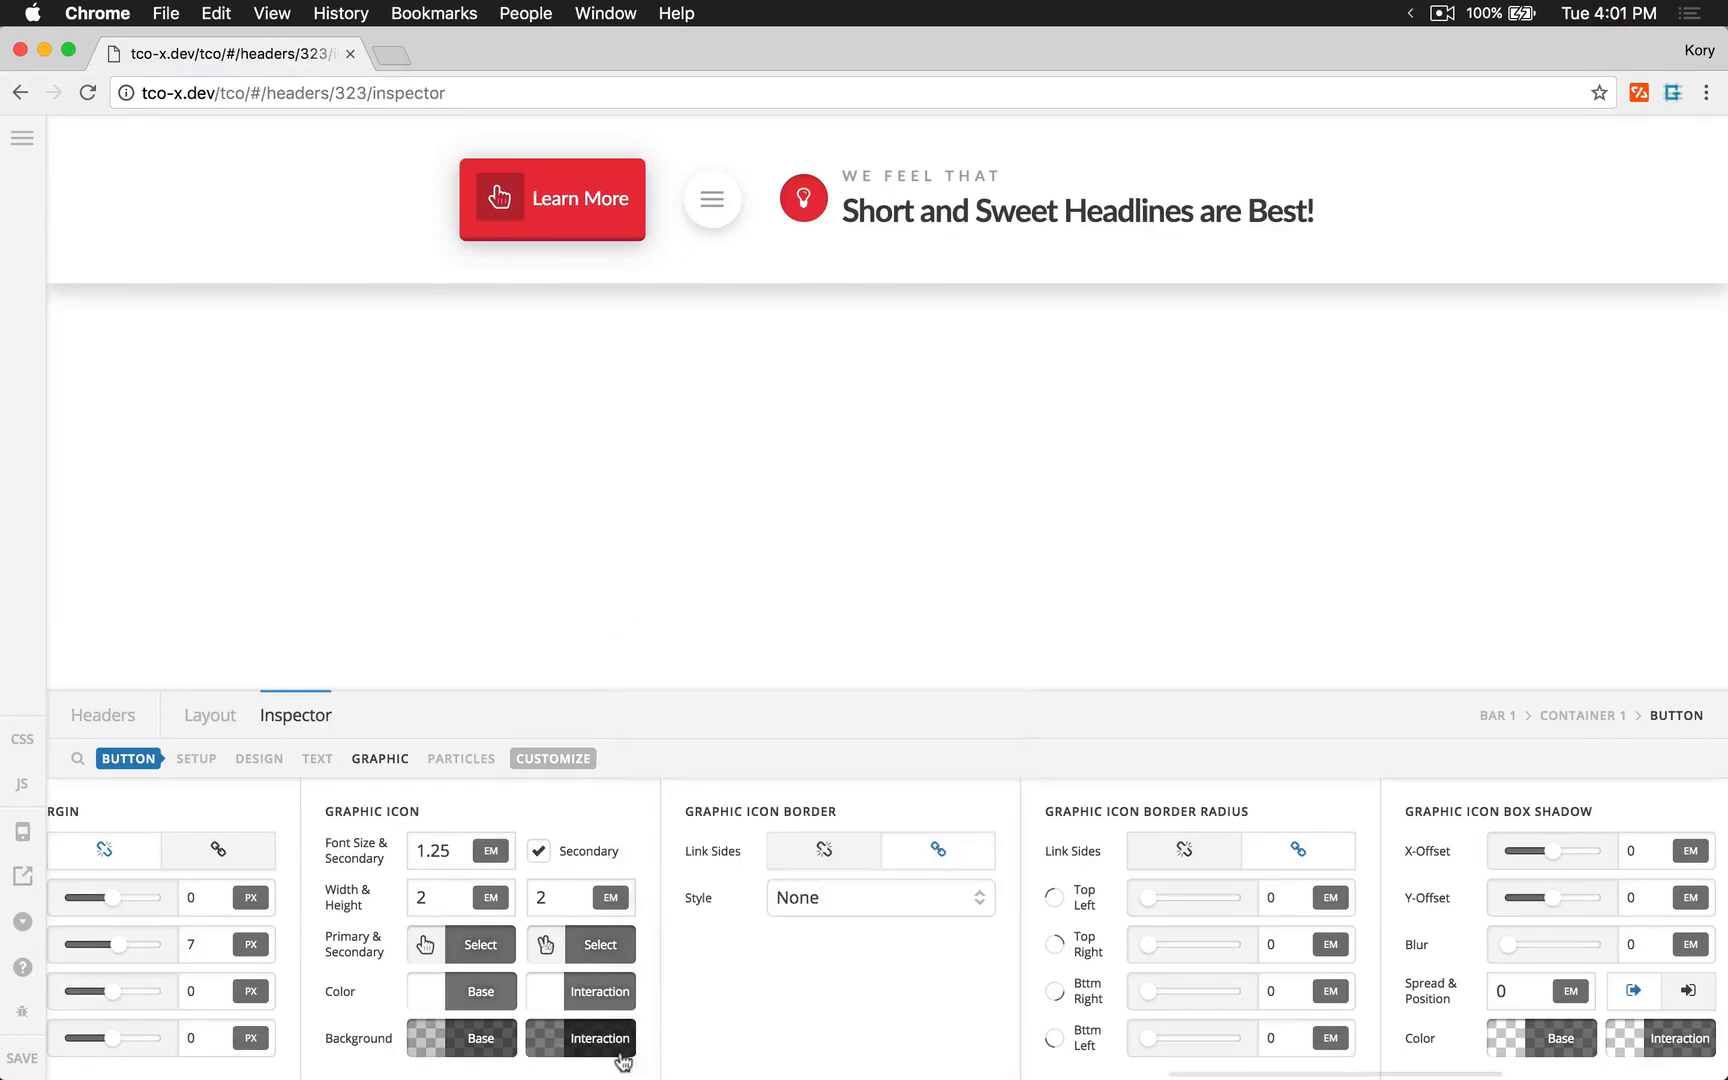
pyautogui.click(553, 1062)
pyautogui.click(725, 961)
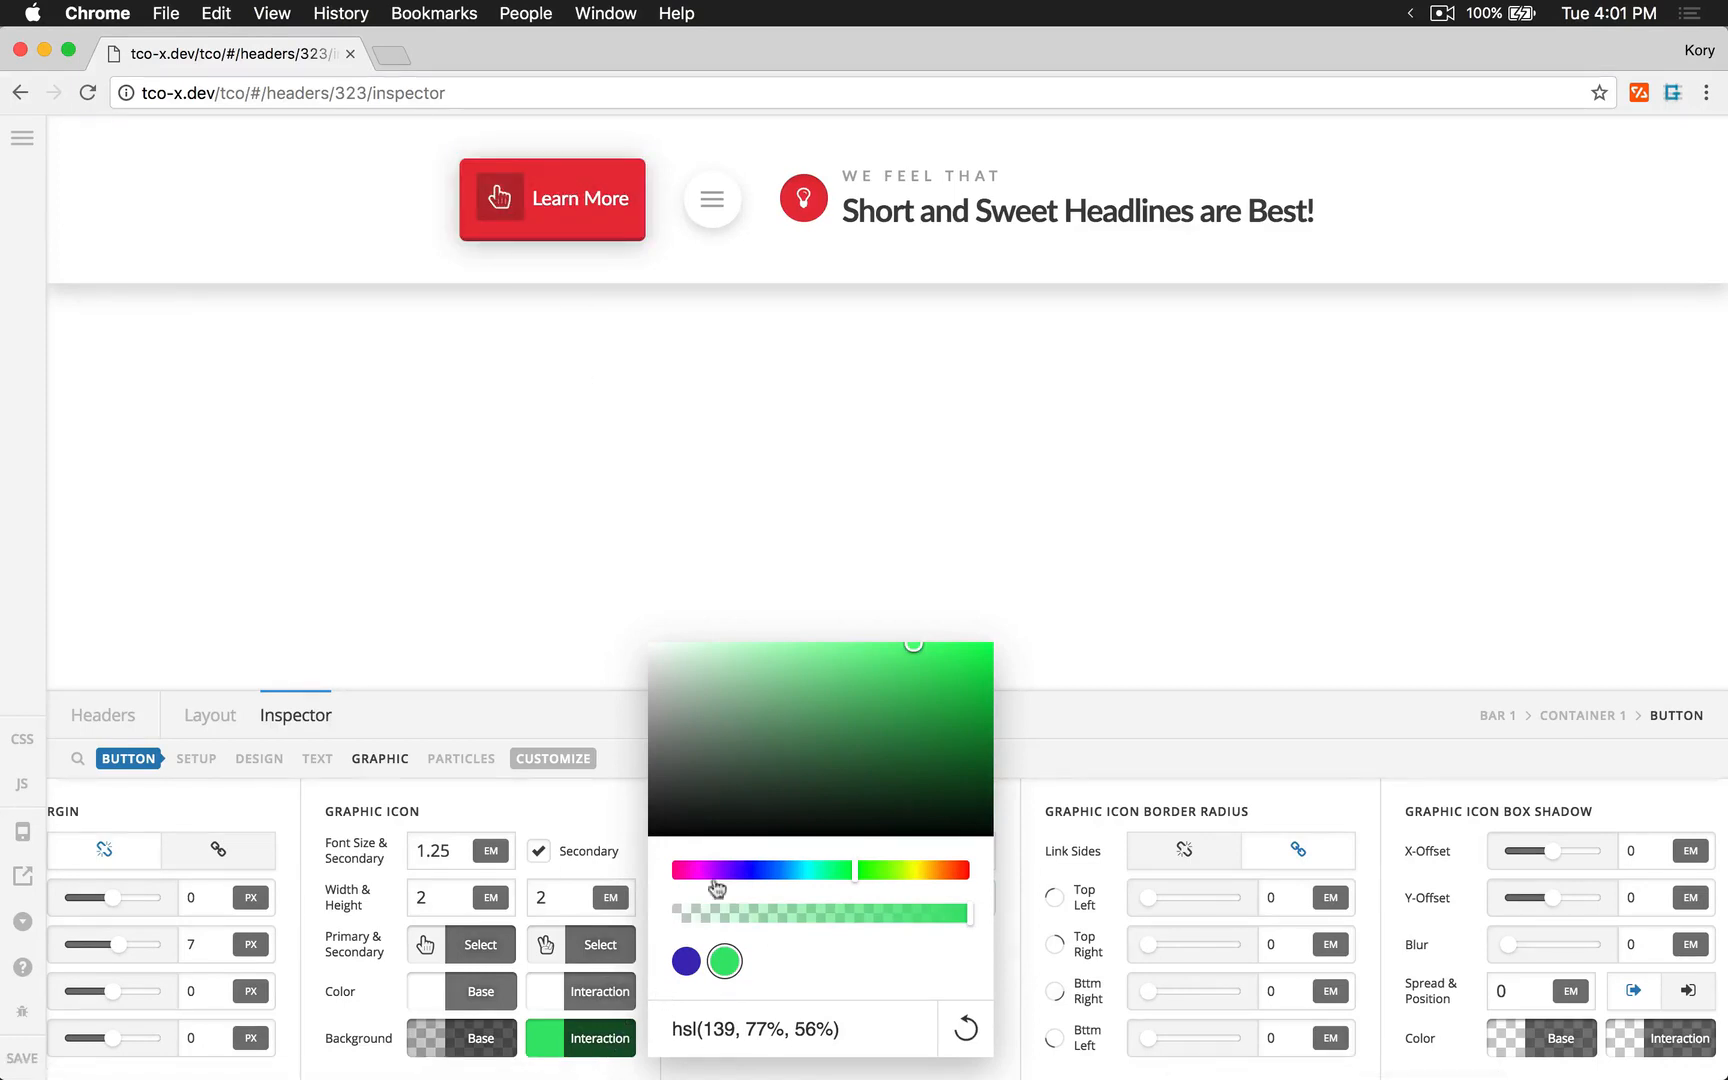
# - Return the graphic icon's interaction background to a mostly transparent black
pyautogui.moveTo(715, 820); pyautogui.dragTo(578, 900)
pyautogui.click(733, 913)
pyautogui.moveTo(733, 920)
pyautogui.mouseDown()
pyautogui.moveTo(716, 920)
pyautogui.moveTo(737, 922)
pyautogui.mouseUp()
pyautogui.click(588, 1050)
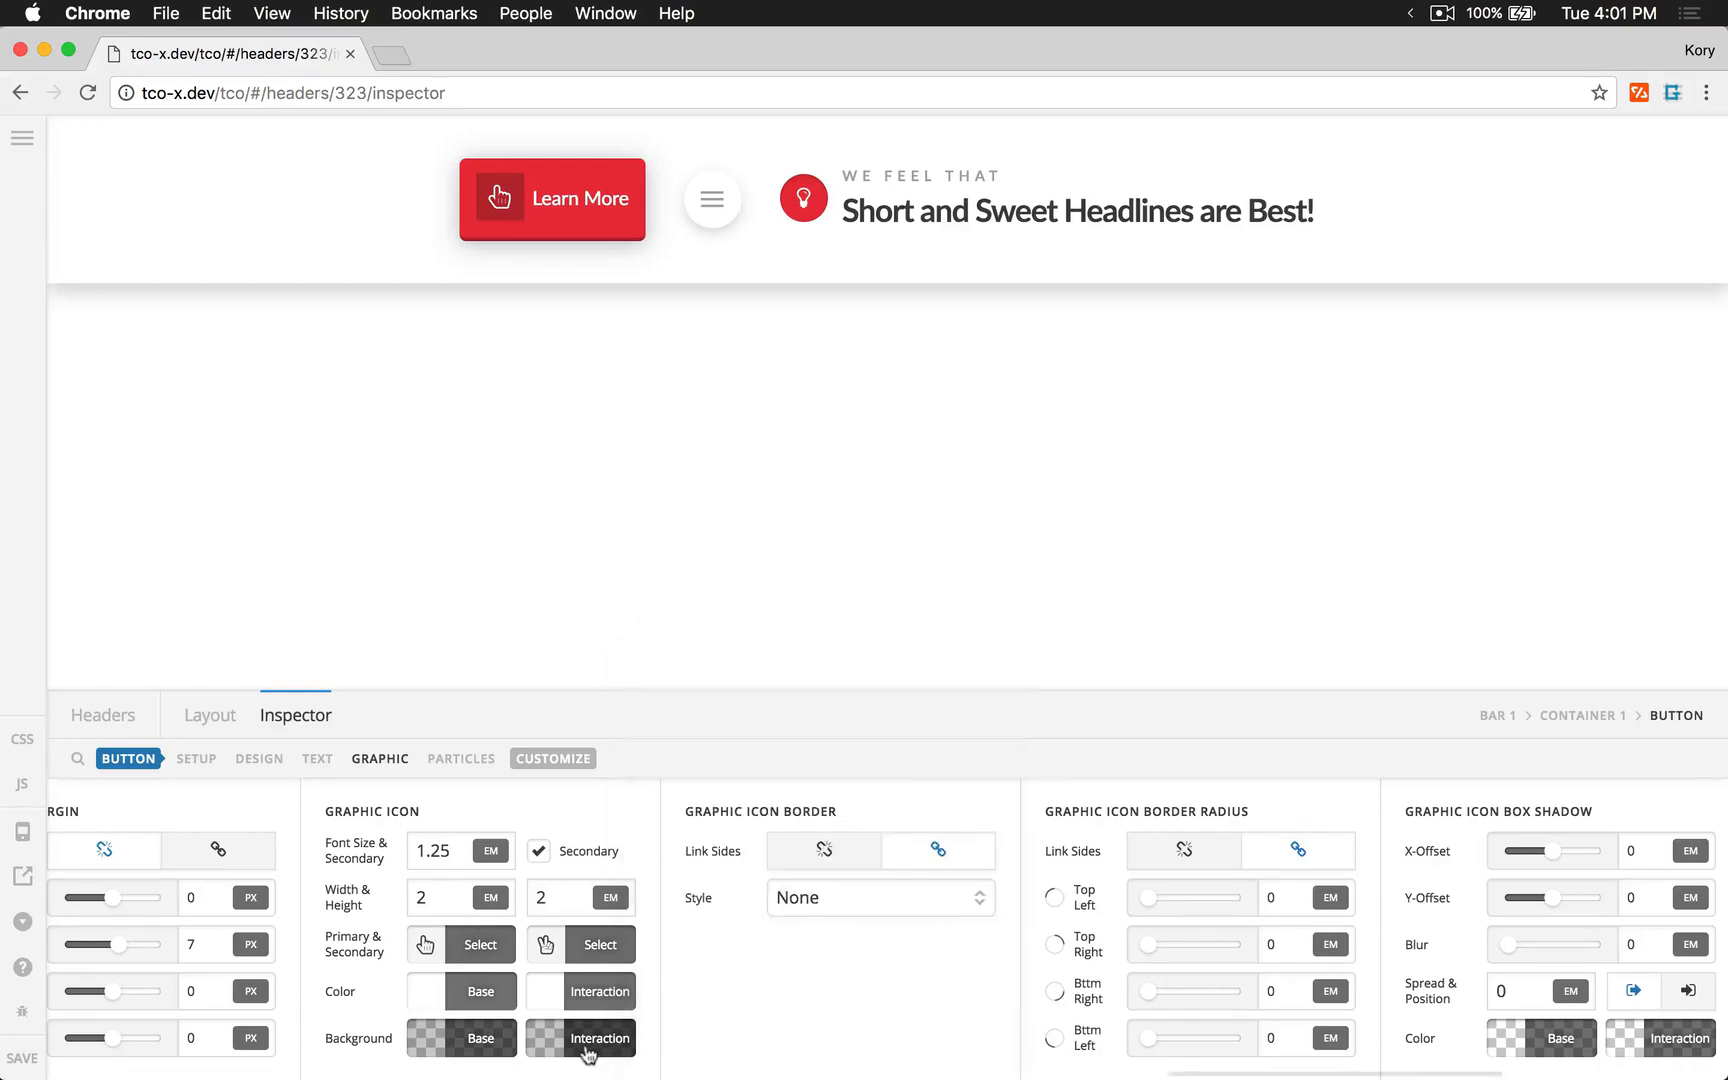
# - Give the graphic icon a Solid border with linked sides
pyautogui.hscroll(3, 824, 984)
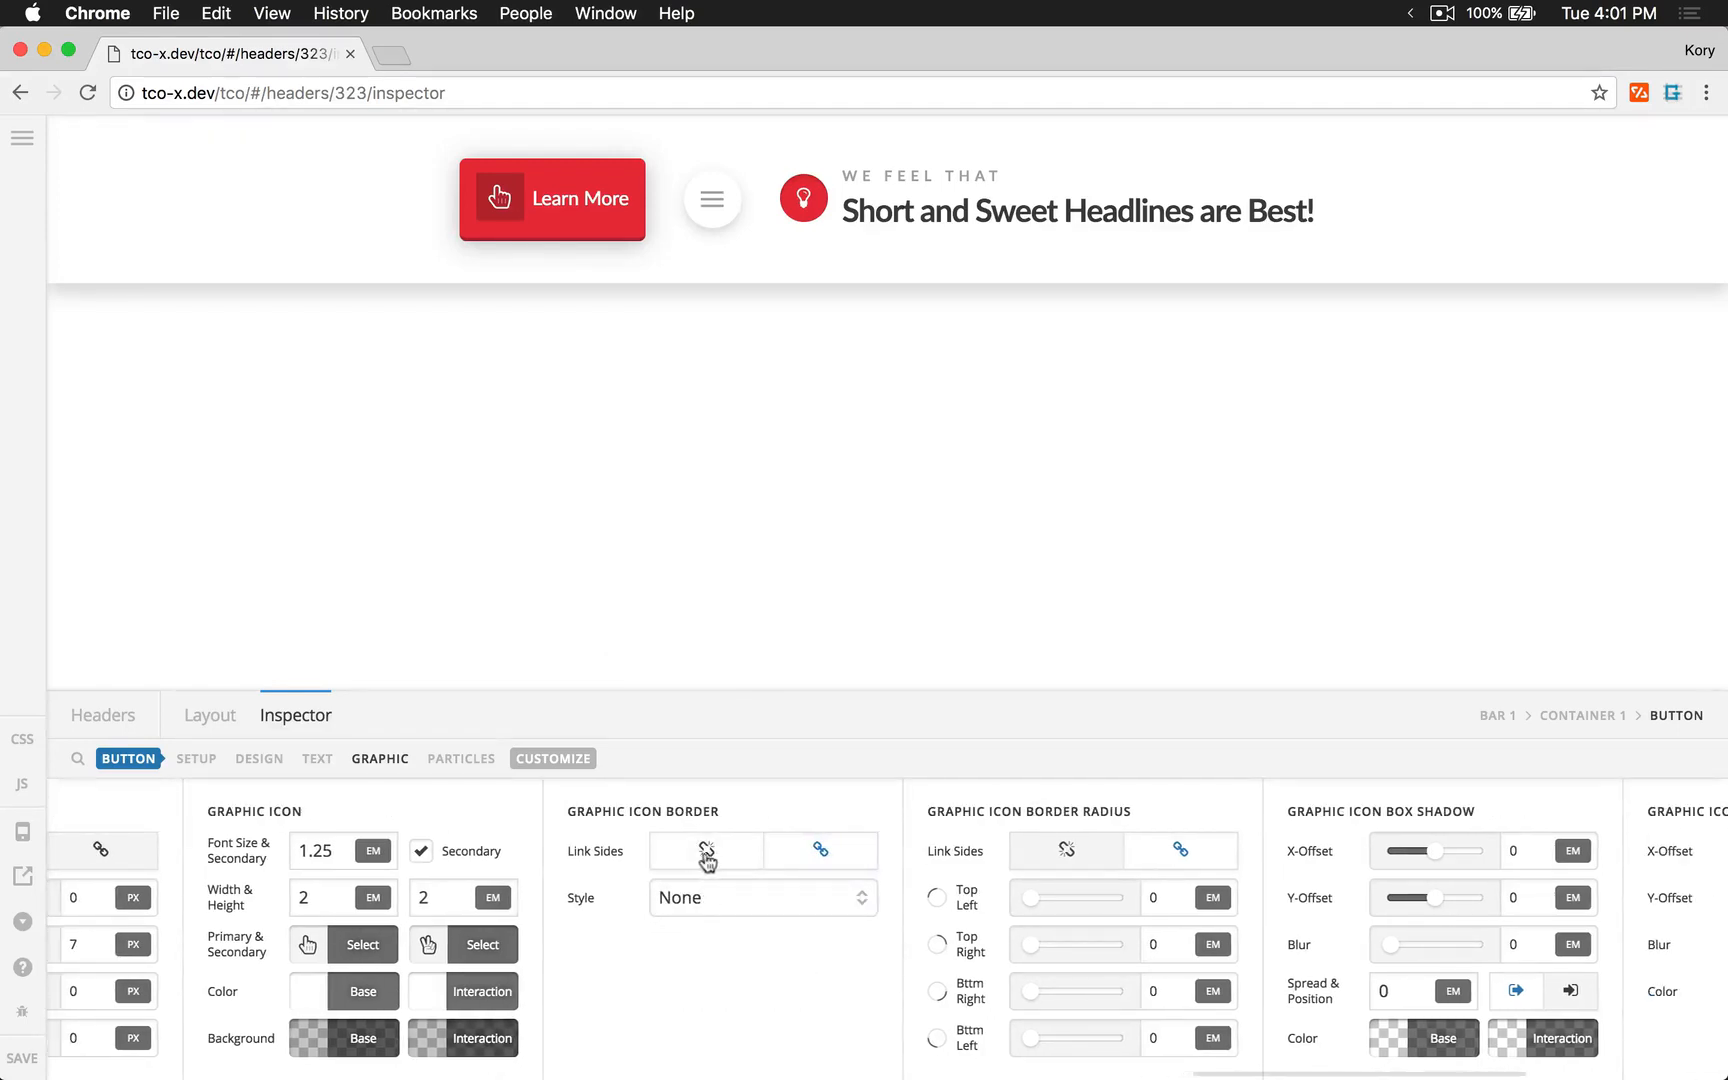
pyautogui.click(842, 857)
pyautogui.click(842, 857)
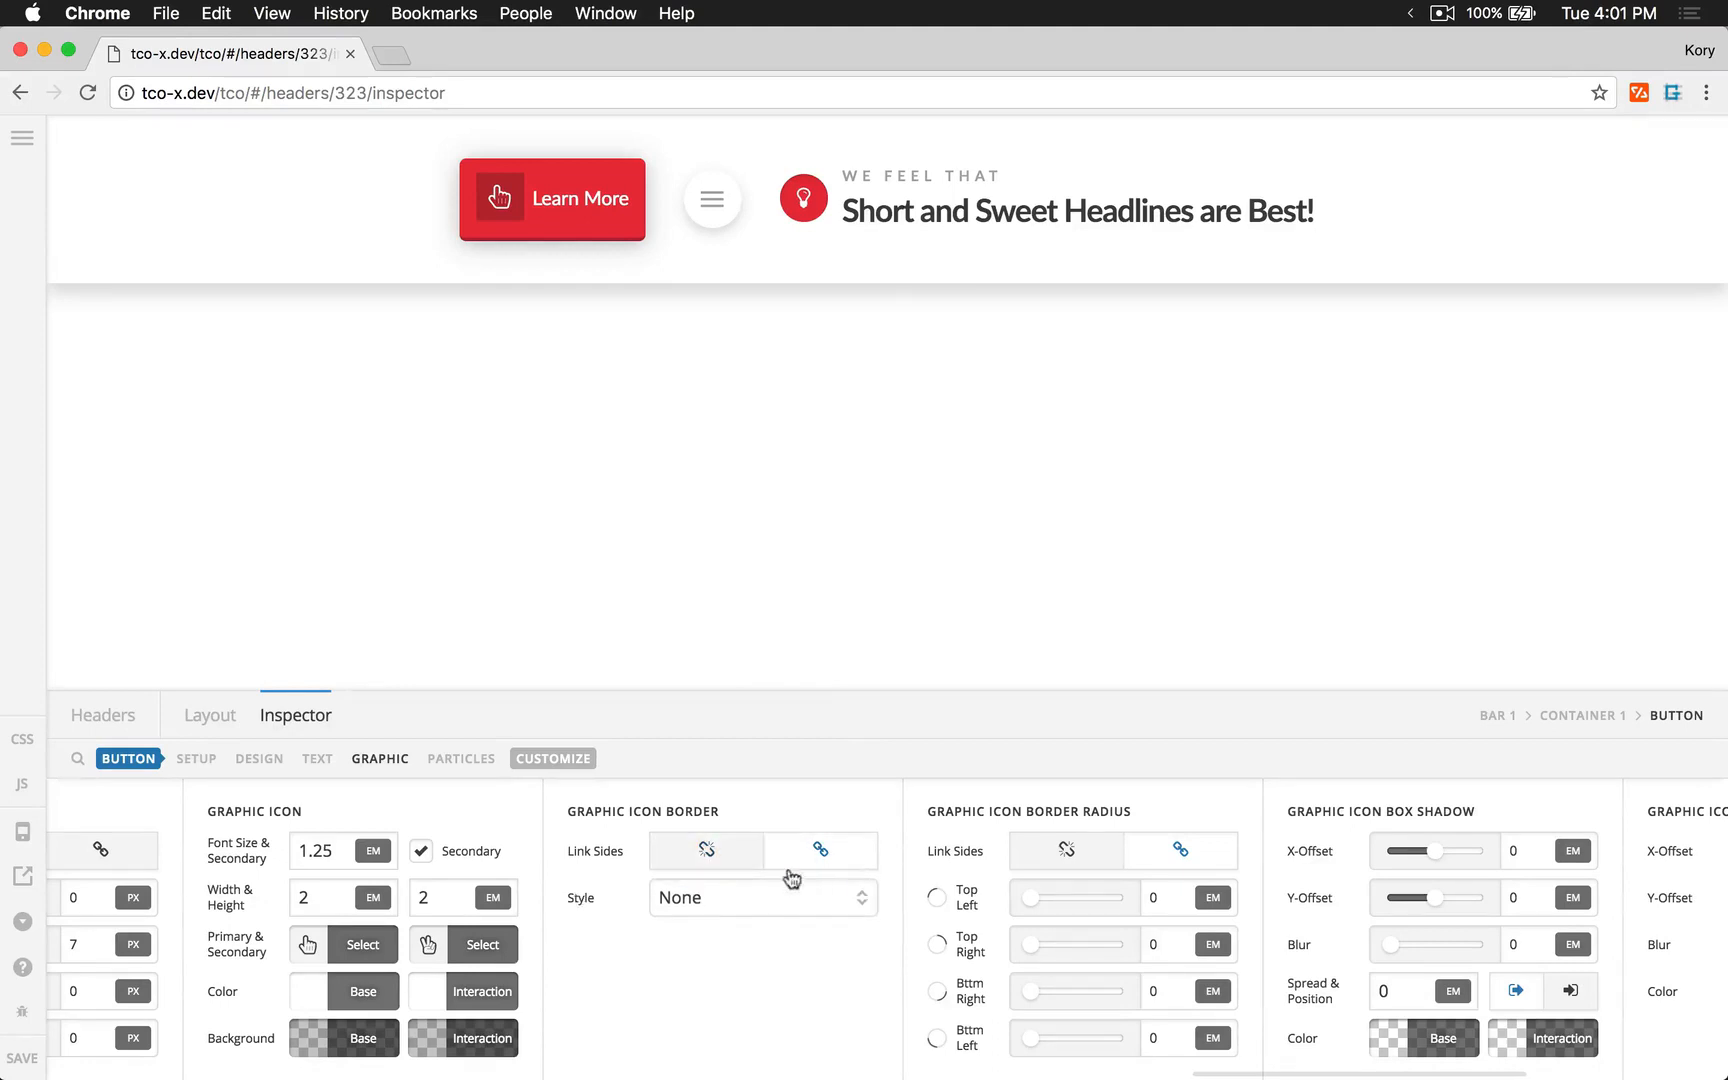
pyautogui.click(737, 899)
pyautogui.click(745, 925)
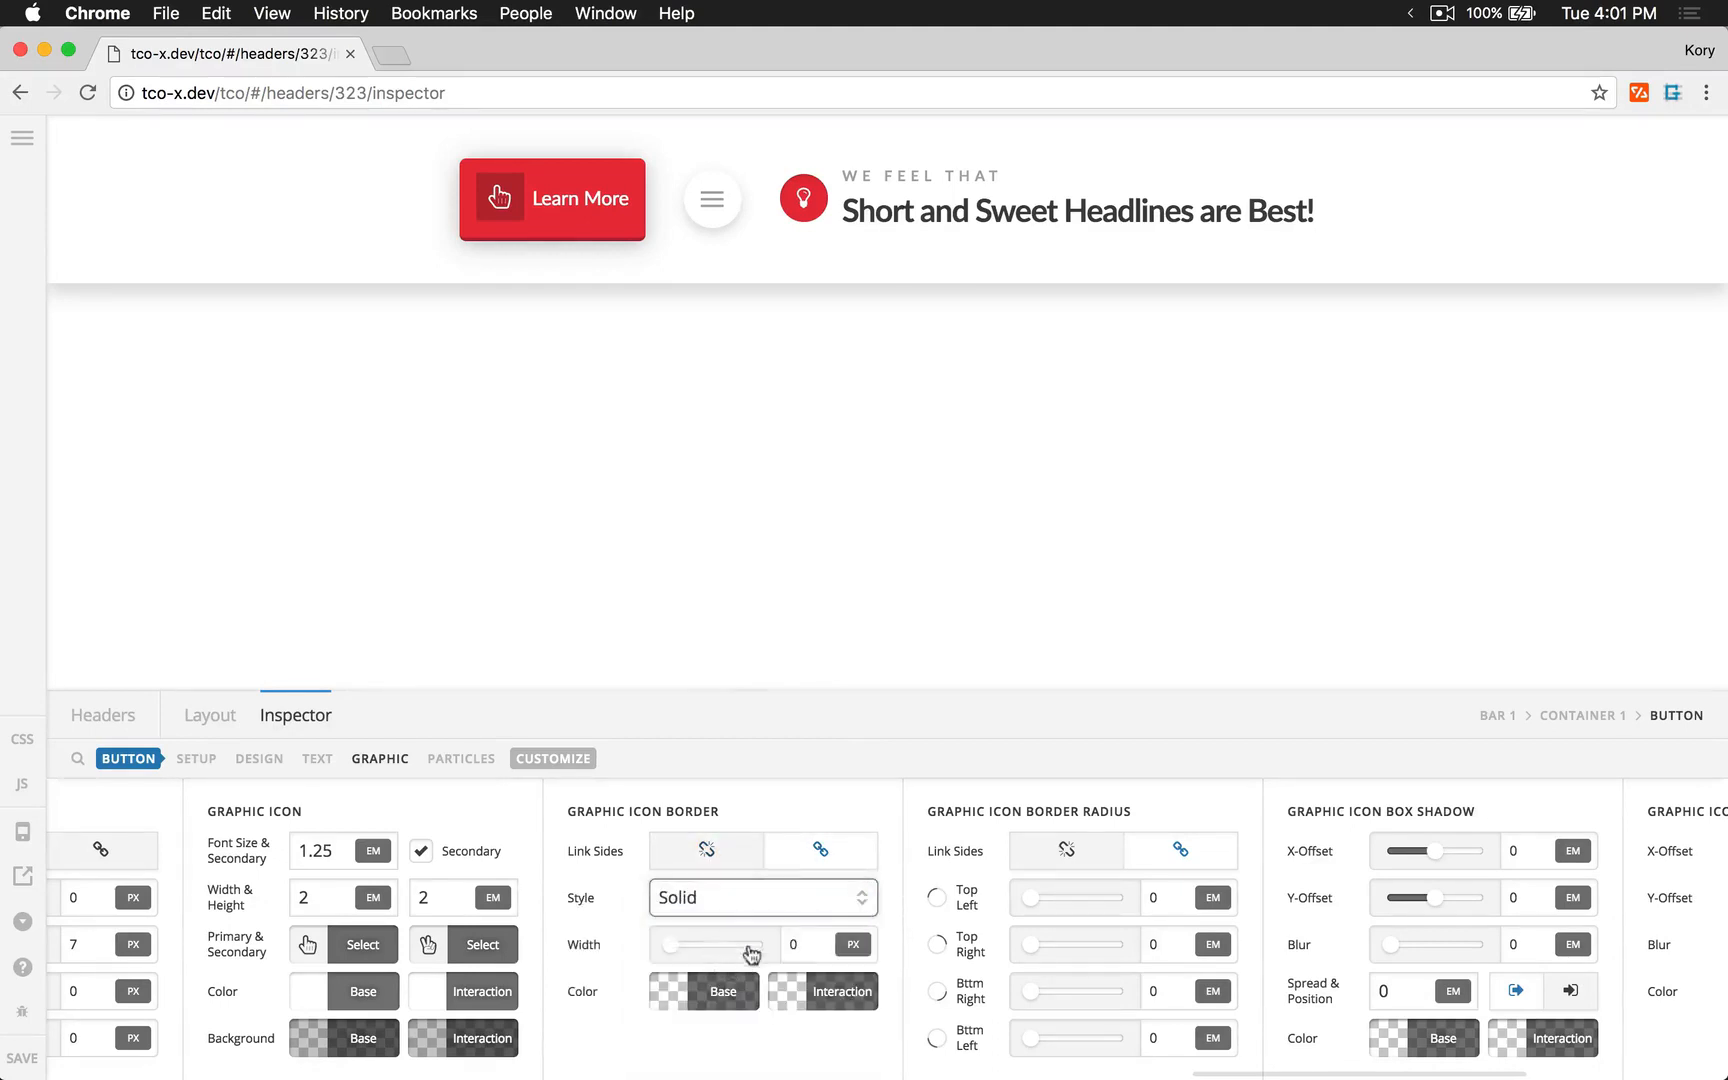
# - Set the graphic icon border's base color to rgba(0, 0, 0, 0.2)
pyautogui.click(726, 993)
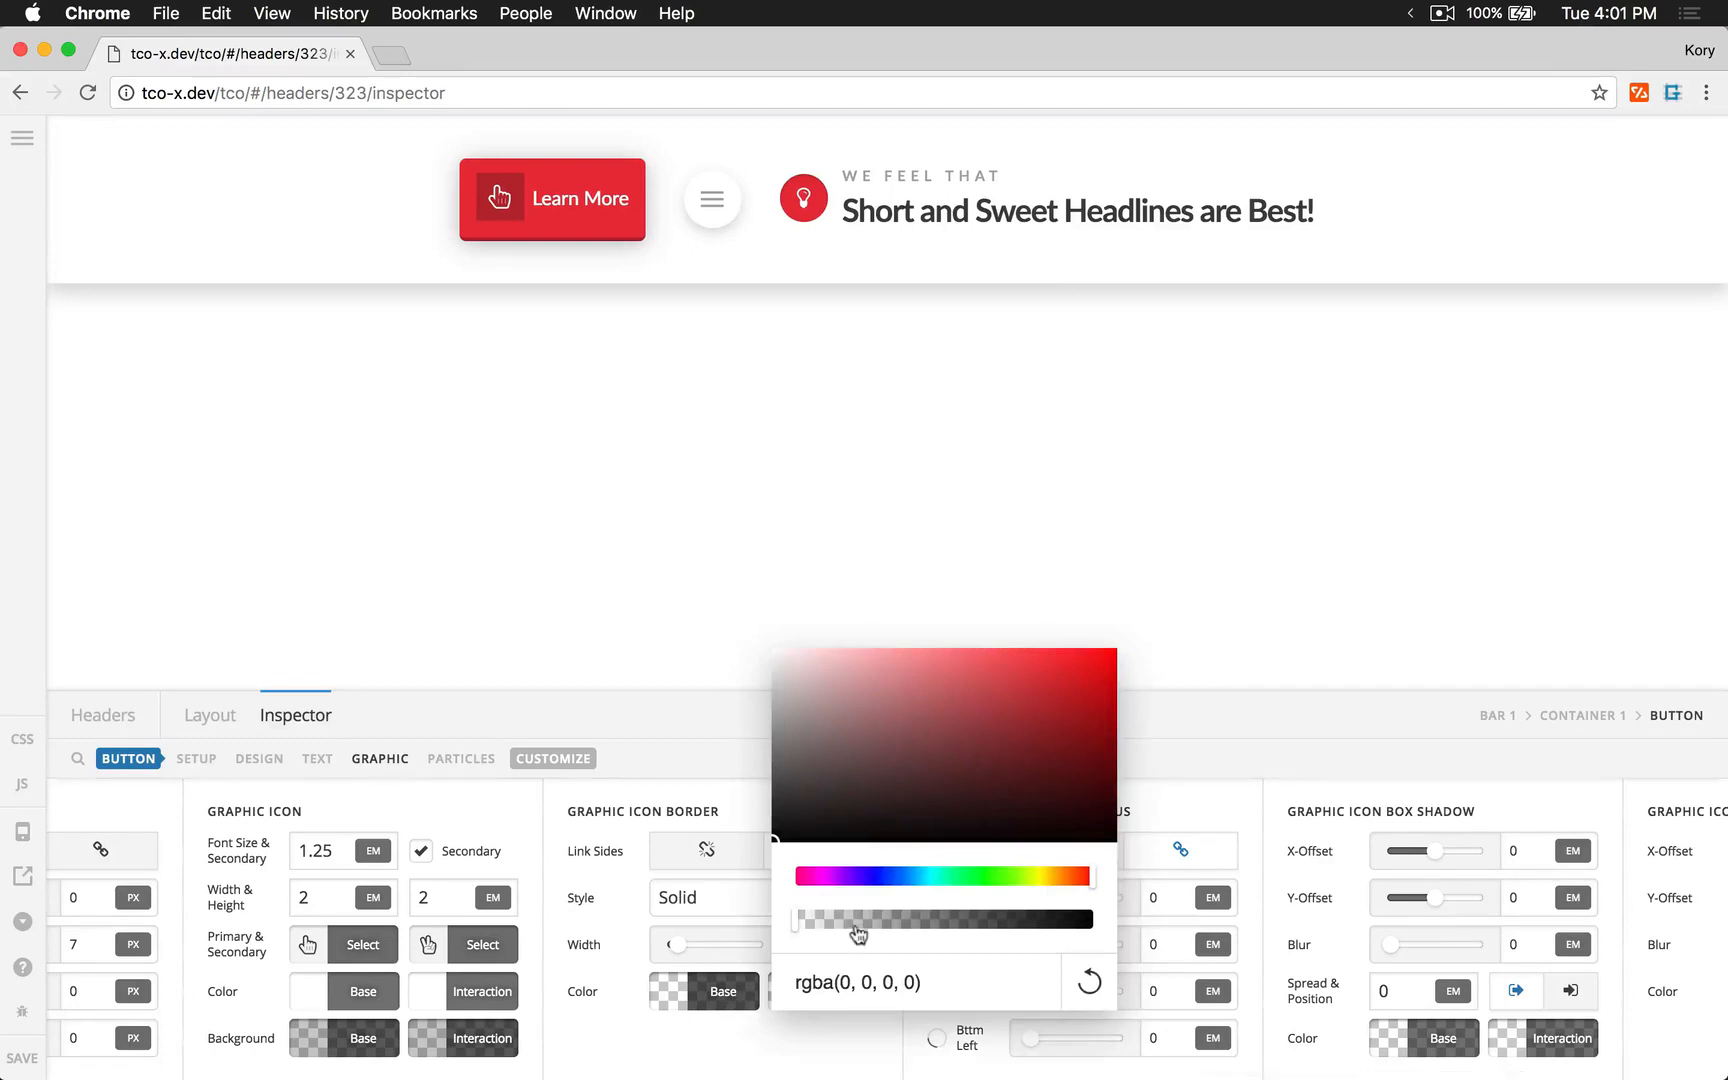
pyautogui.moveTo(856, 919)
pyautogui.mouseDown()
pyautogui.moveTo(880, 919)
pyautogui.moveTo(861, 919)
pyautogui.mouseUp()
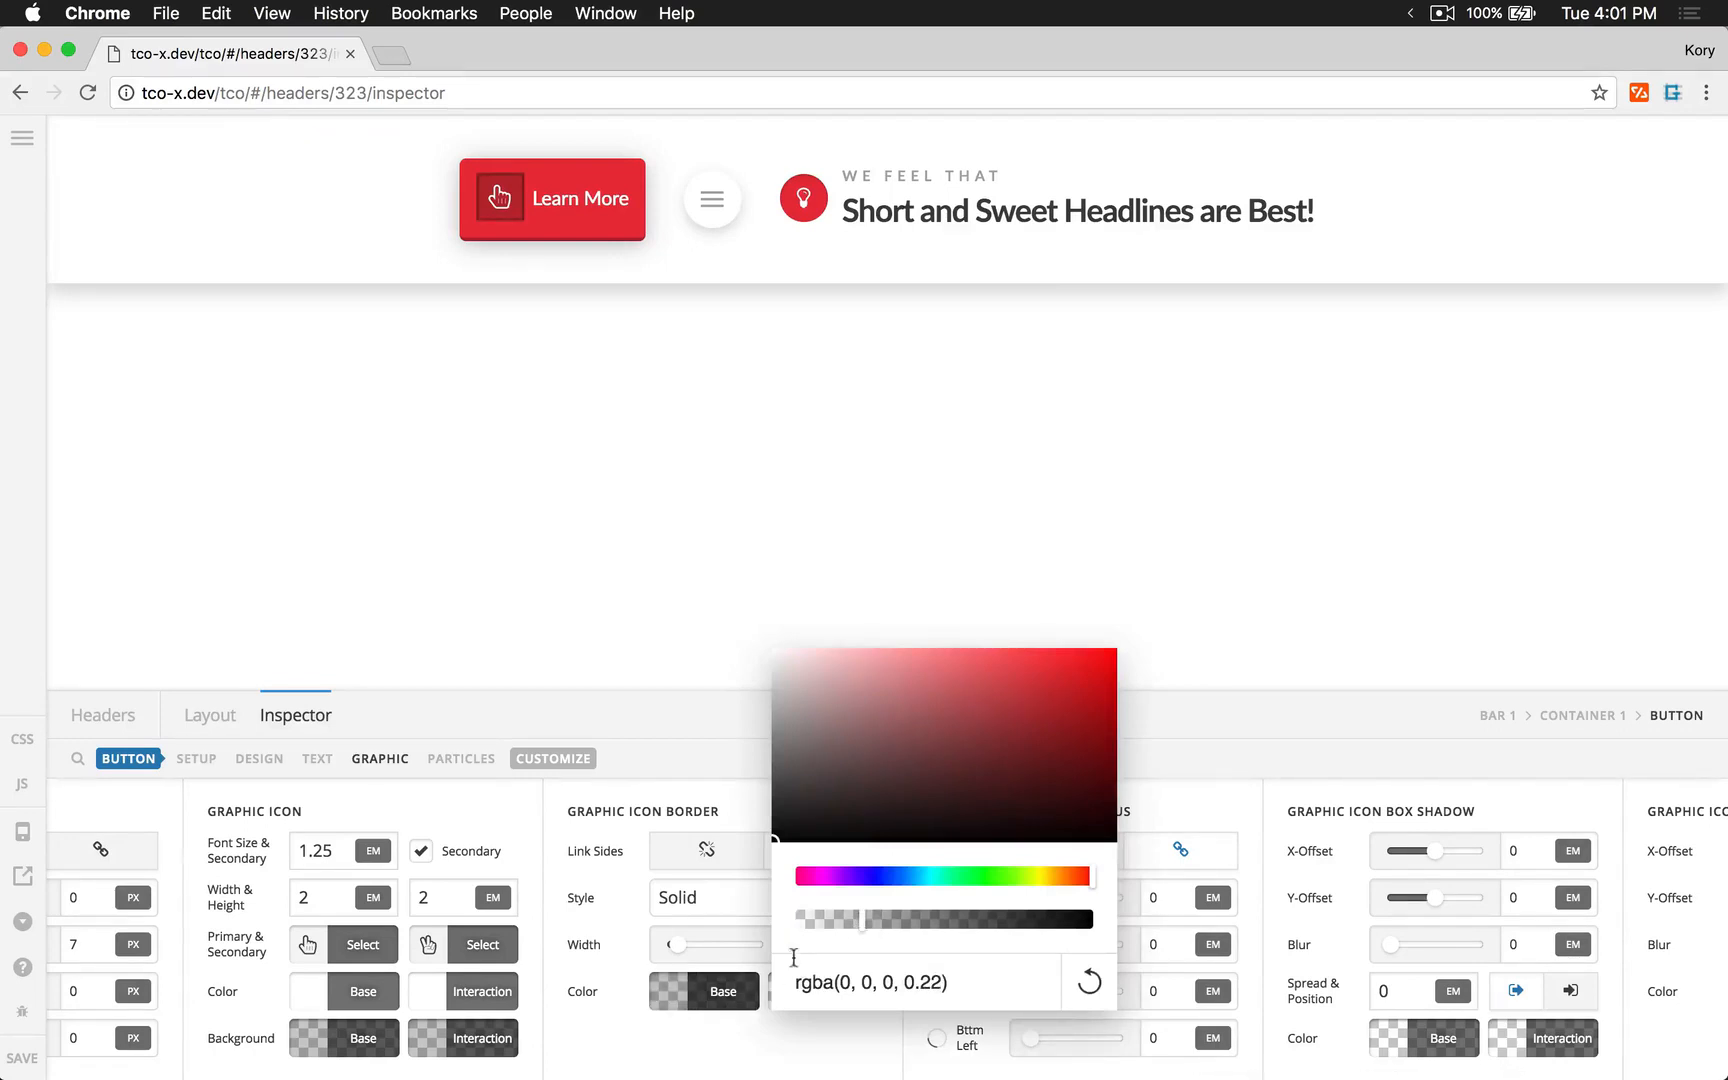
pyautogui.click(855, 920)
pyautogui.click(750, 978)
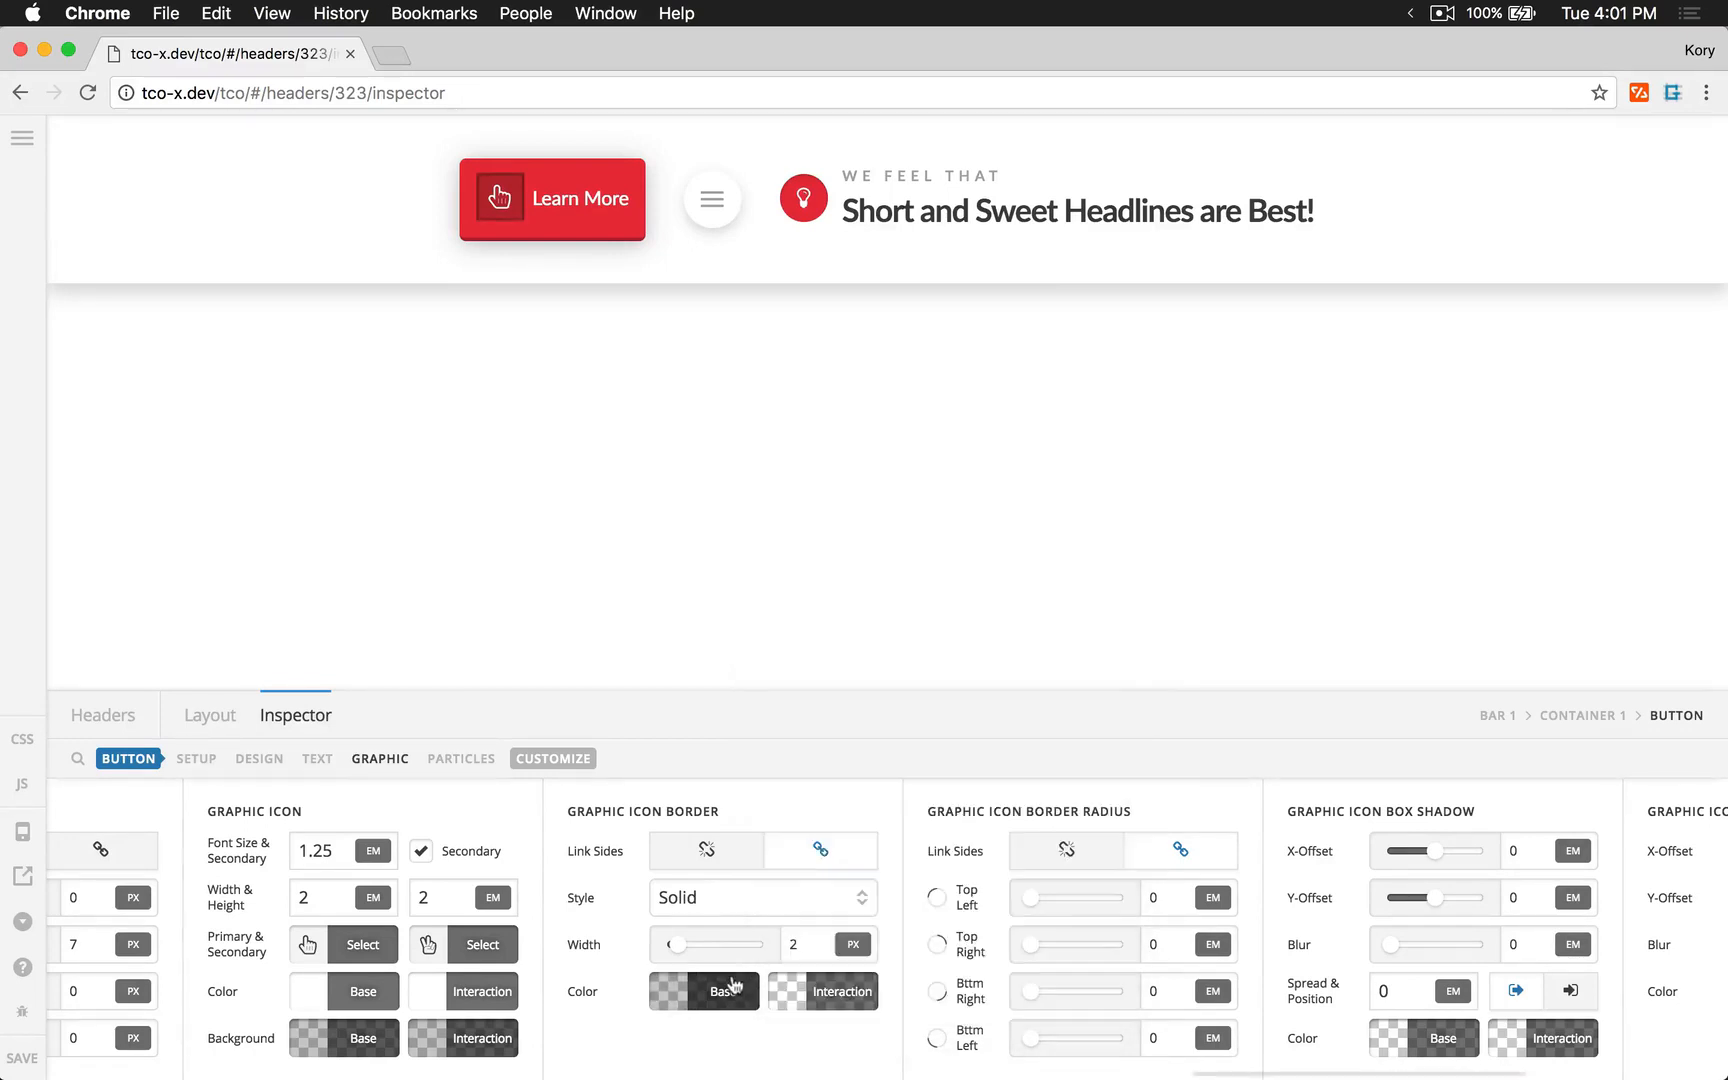
# - Set the graphic icon border's interaction color to rgba(0, 0, 0, 0.2) and round all linked corners with a 100 em radius
pyautogui.click(840, 990)
pyautogui.click(969, 922)
pyautogui.click(974, 921)
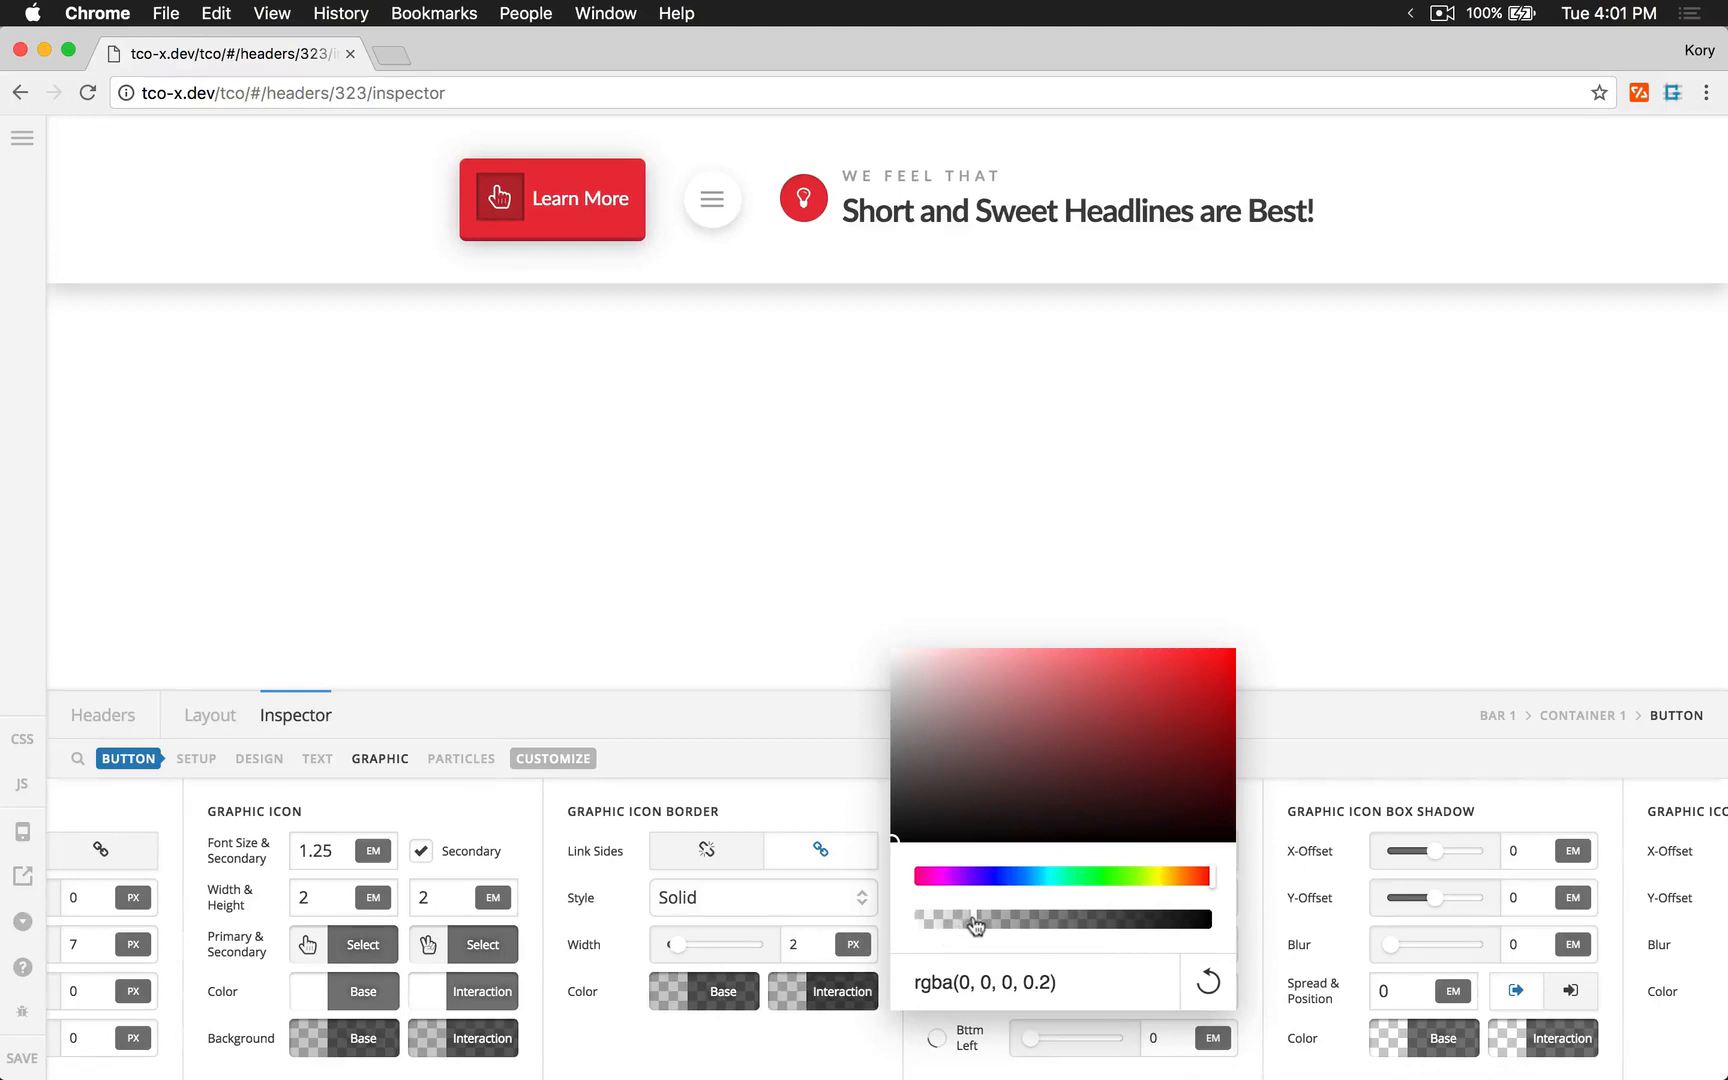
pyautogui.click(818, 992)
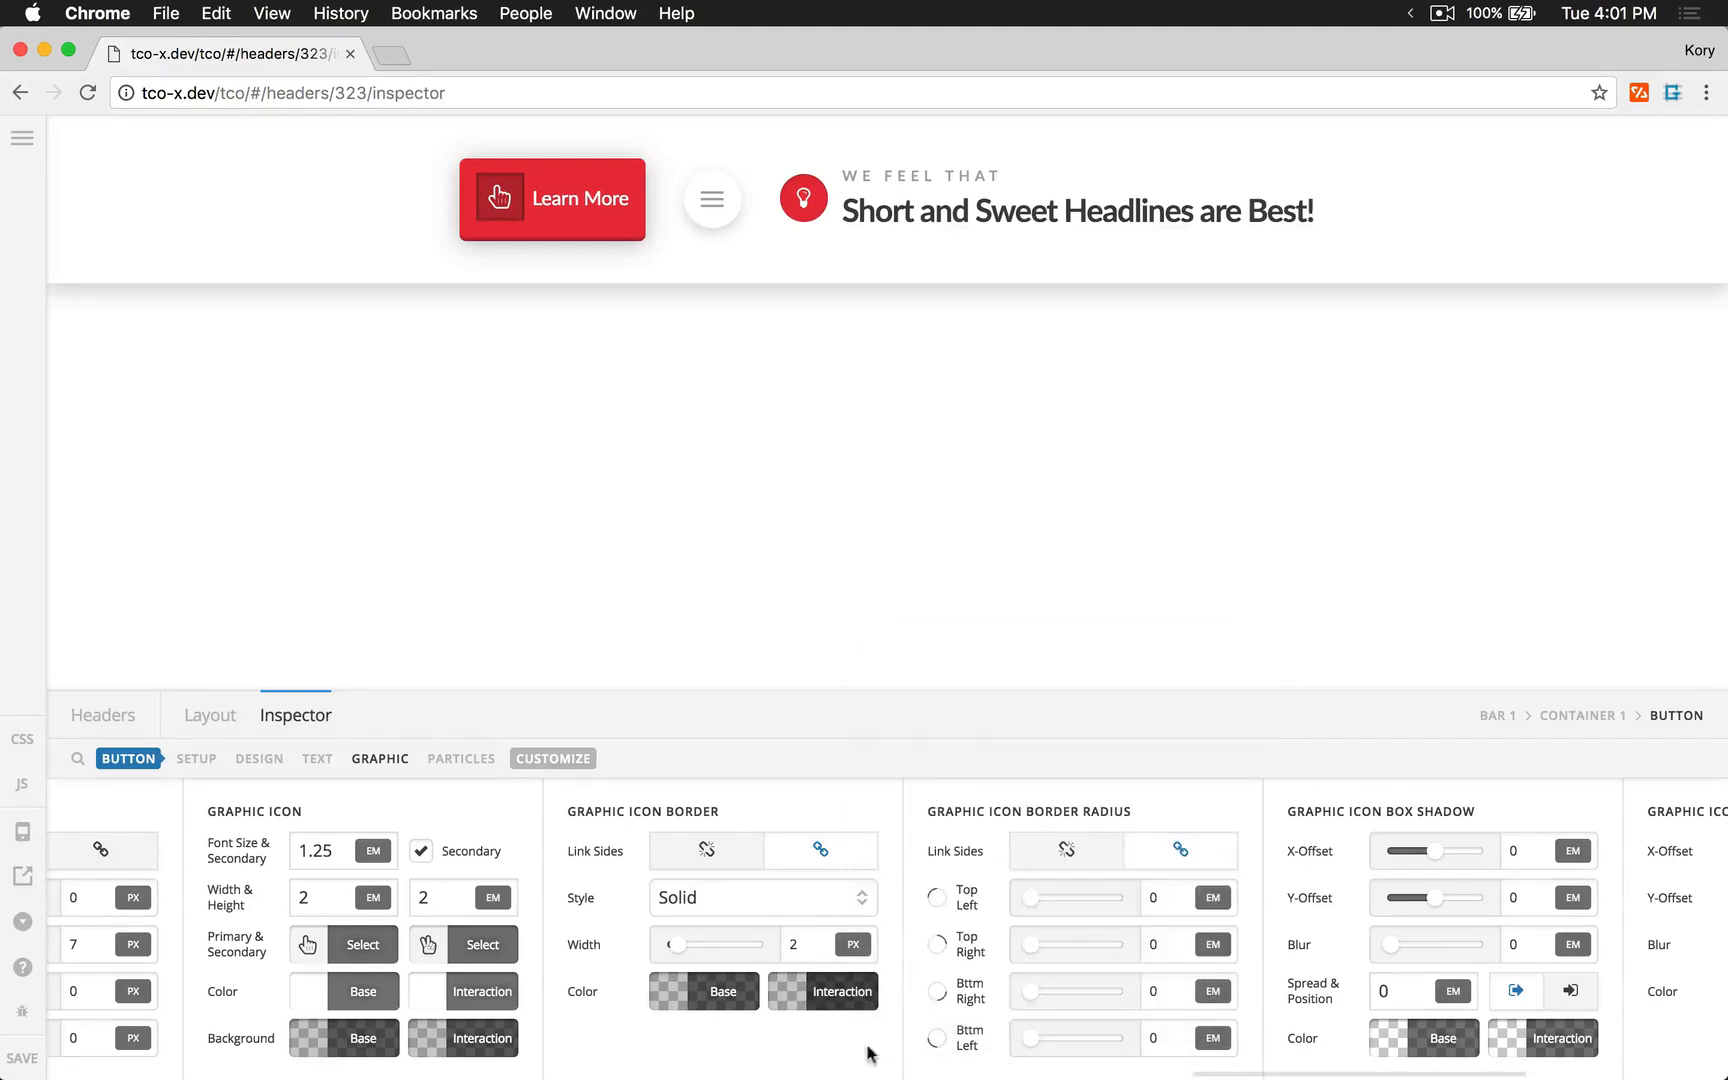
pyautogui.click(1161, 901)
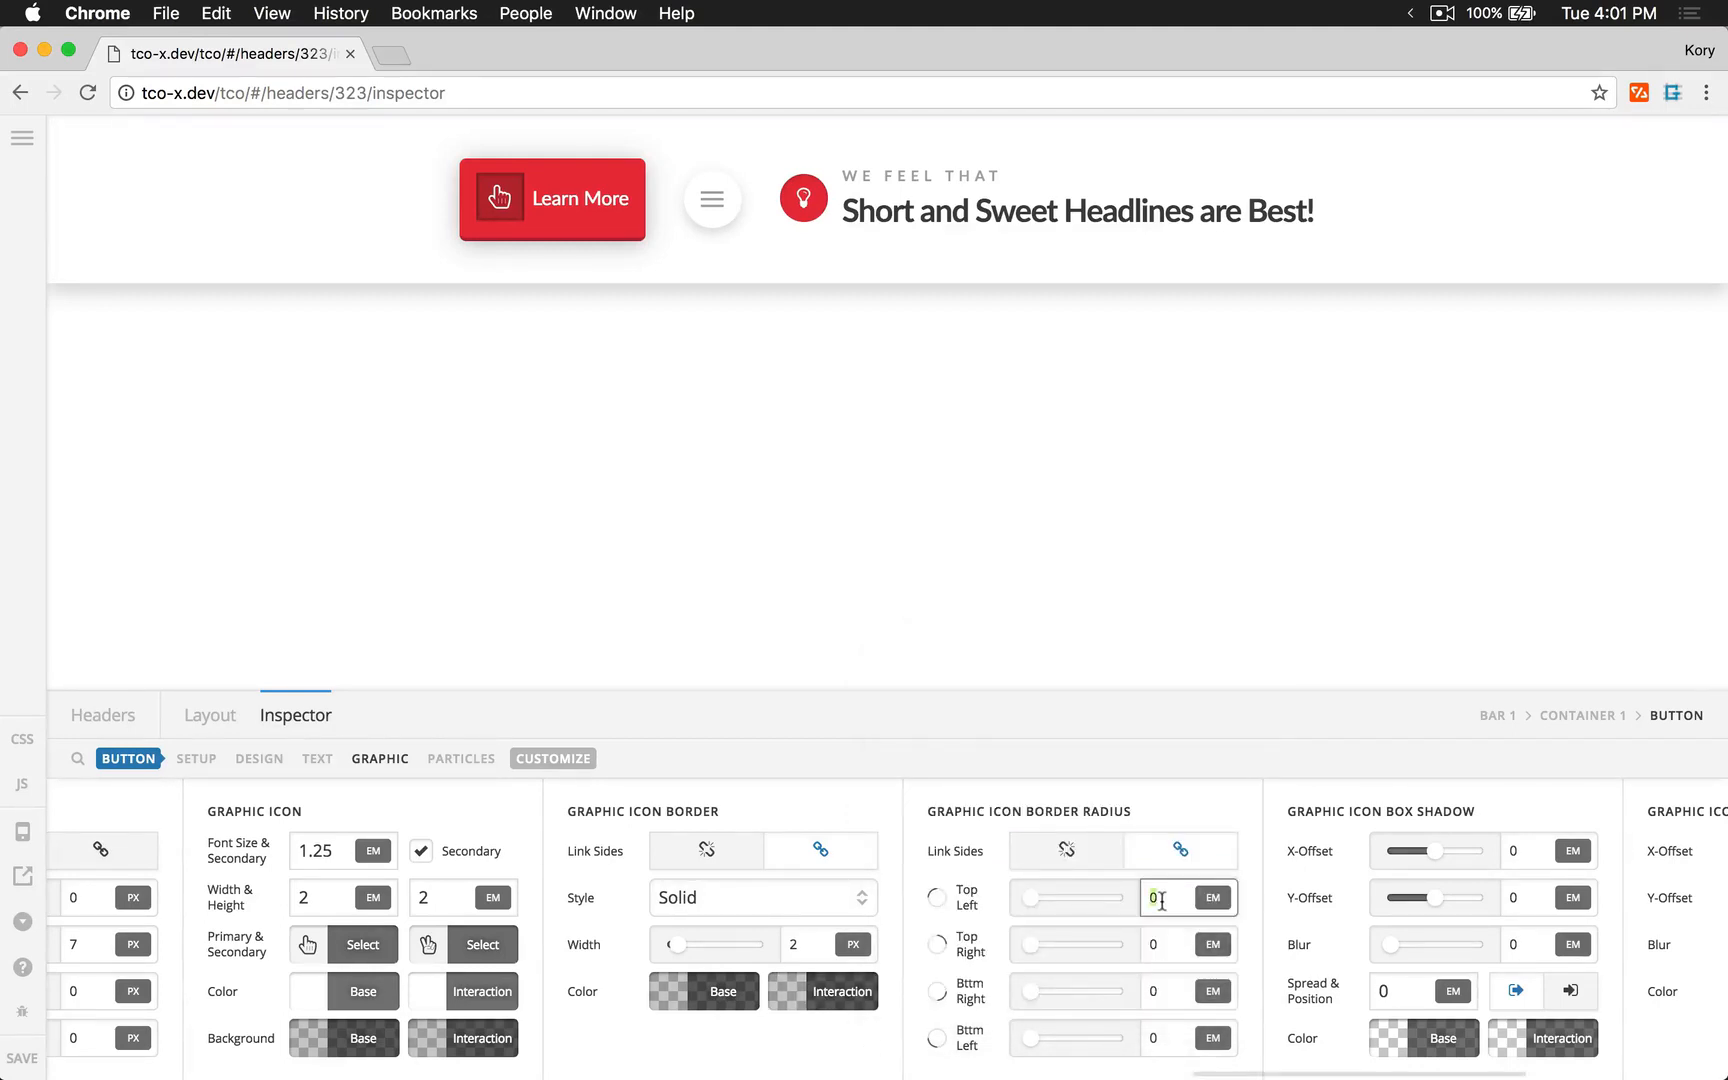
pyautogui.write('100')
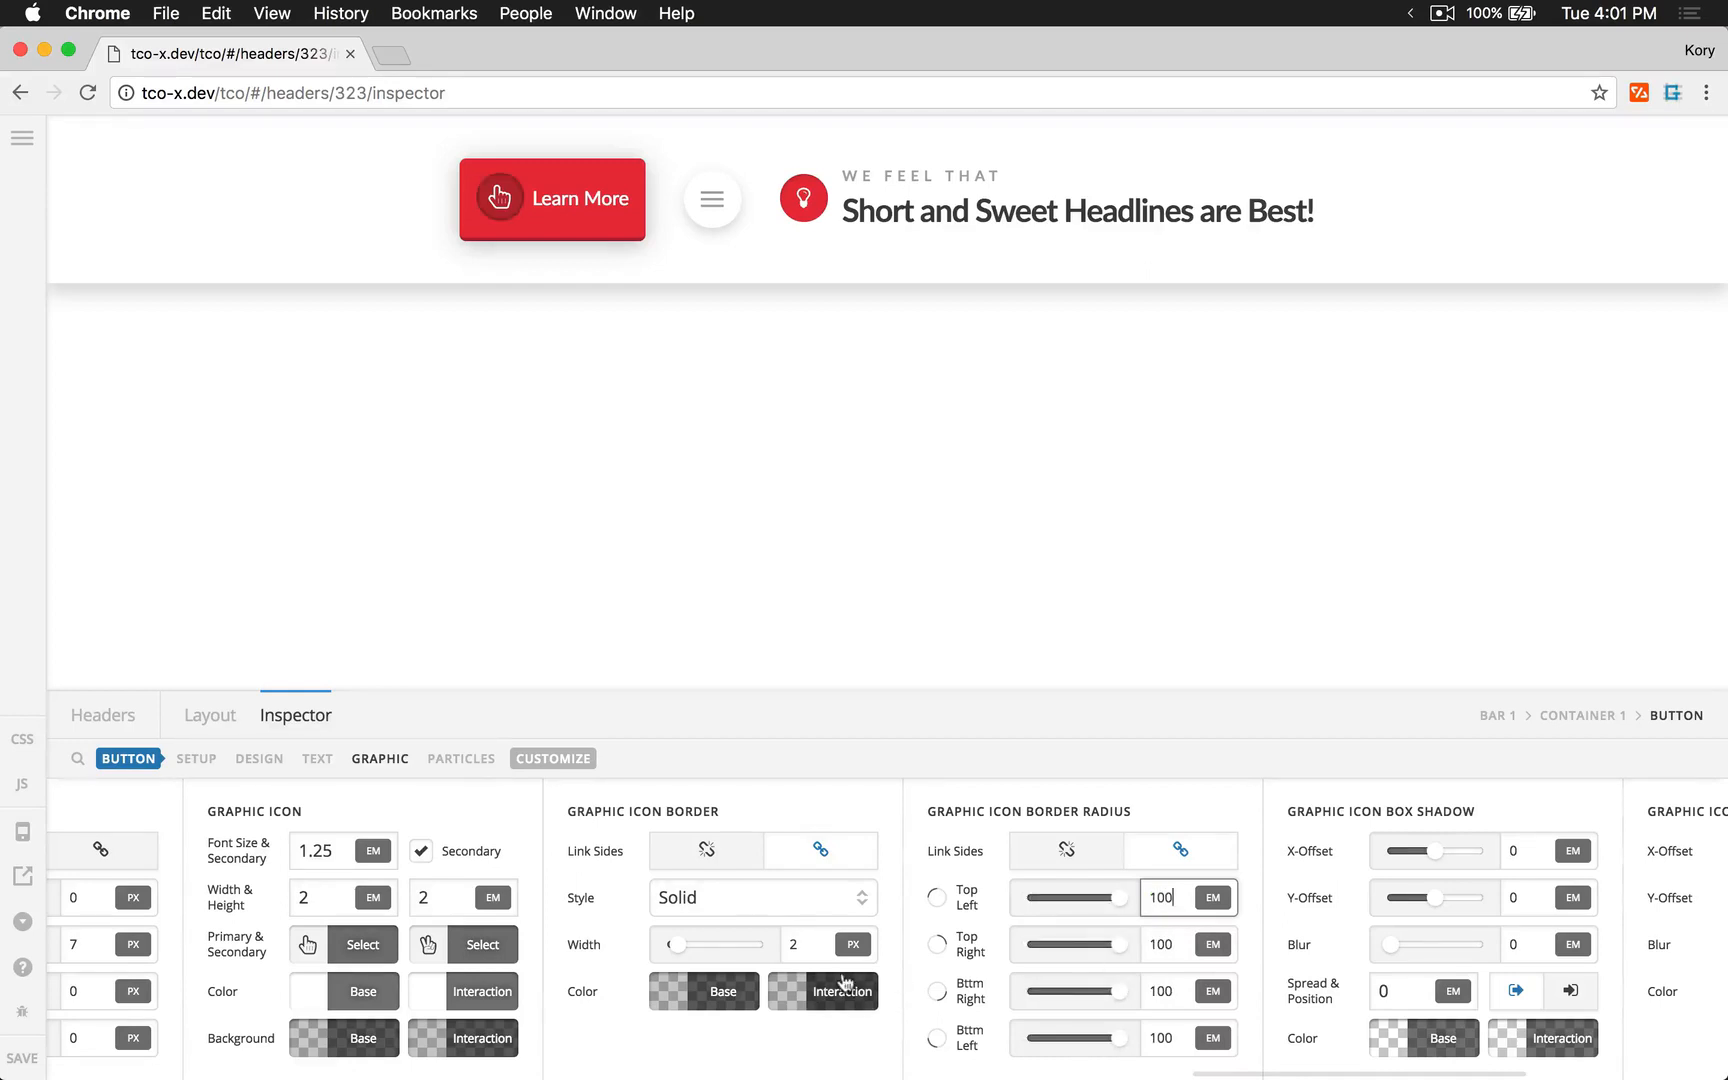
# - Set the graphic icon's box shadow to a 0.15 em Y-offset and 0.5 em blur
pyautogui.hscroll(10, 845, 985)
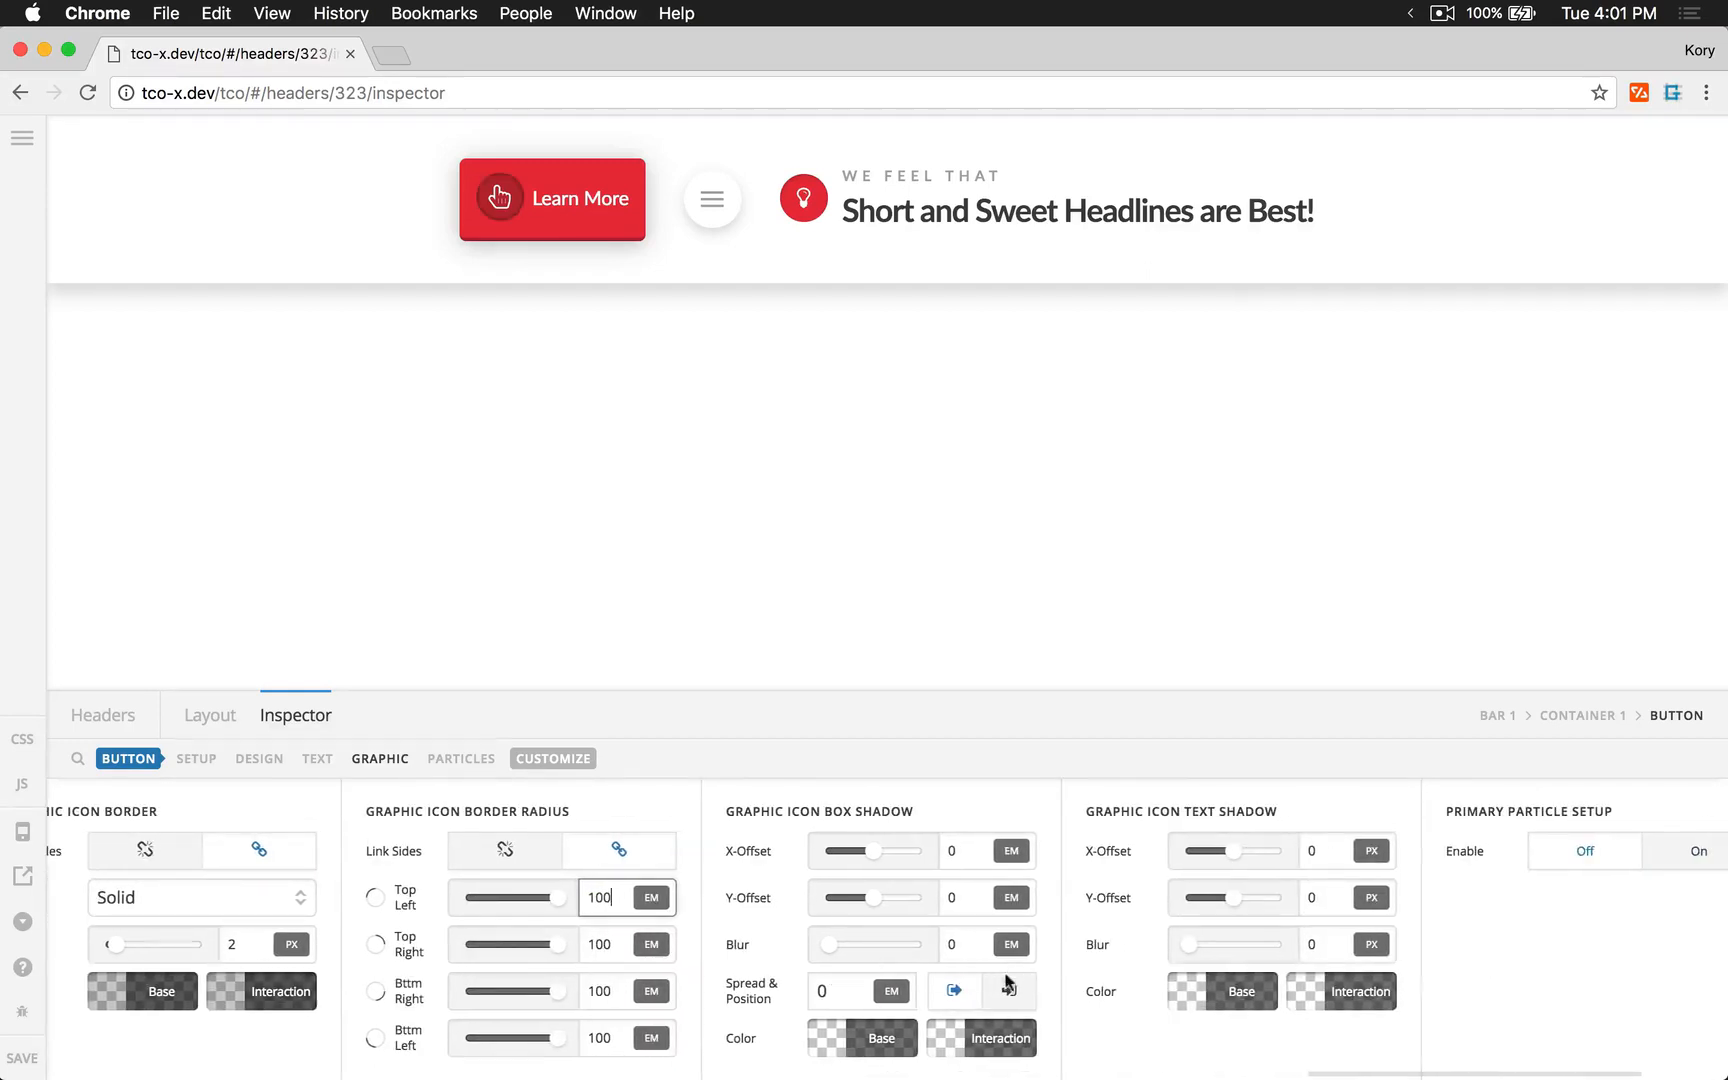
pyautogui.click(968, 897)
pyautogui.write('.15')
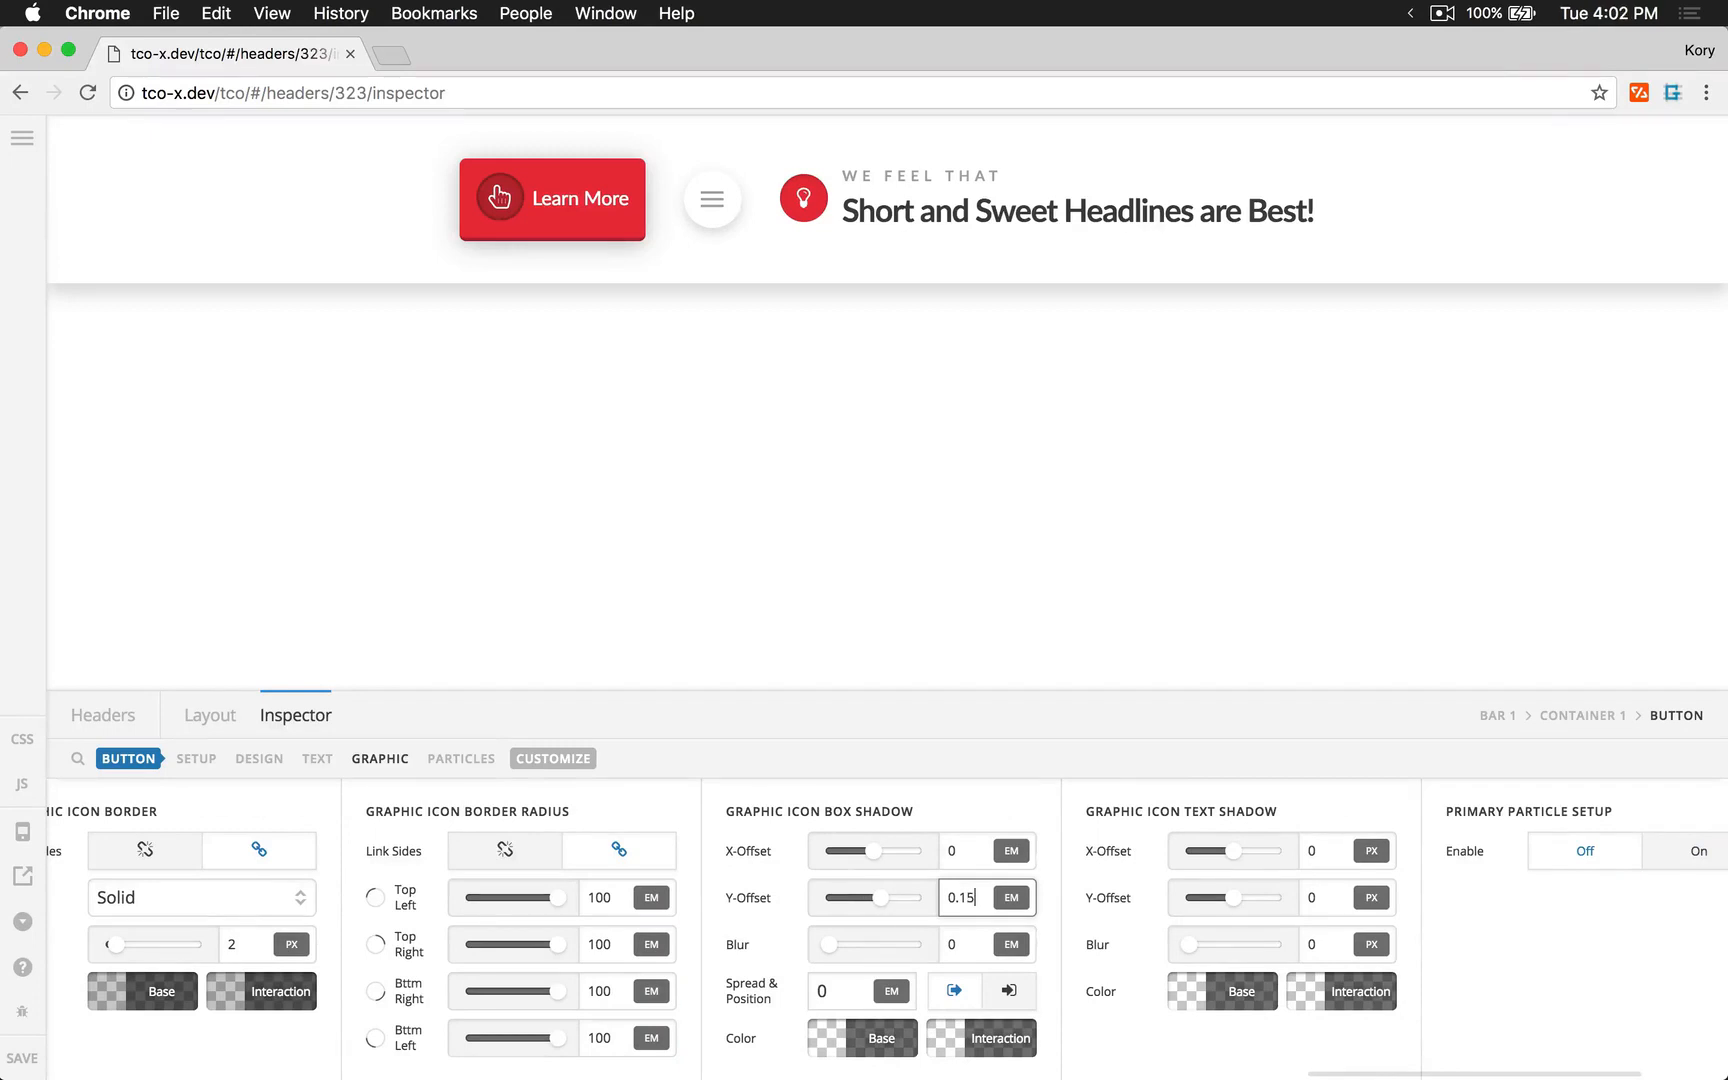
pyautogui.click(953, 935)
pyautogui.write('.5')
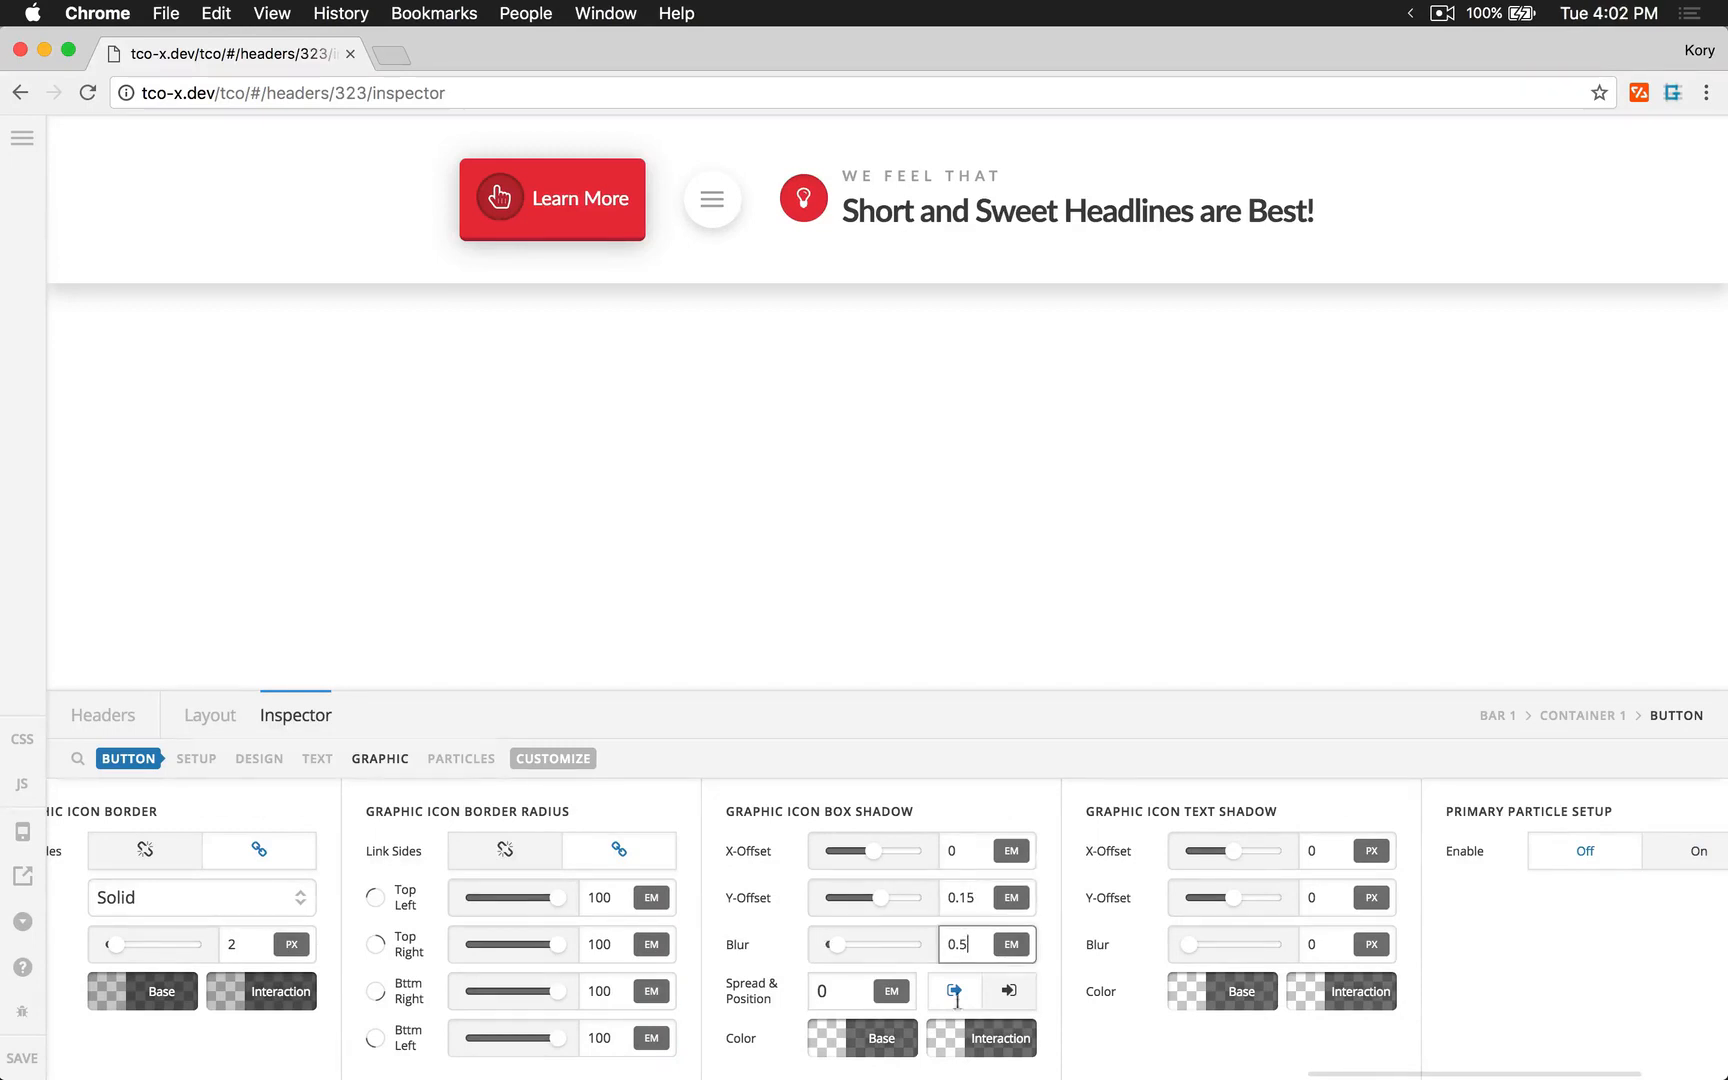
# - Set the icon box shadow's base color to rgba(0, 0, 0, 0.31) and switch its position to inset
pyautogui.click(875, 1040)
pyautogui.moveTo(1014, 966); pyautogui.dragTo(1047, 965)
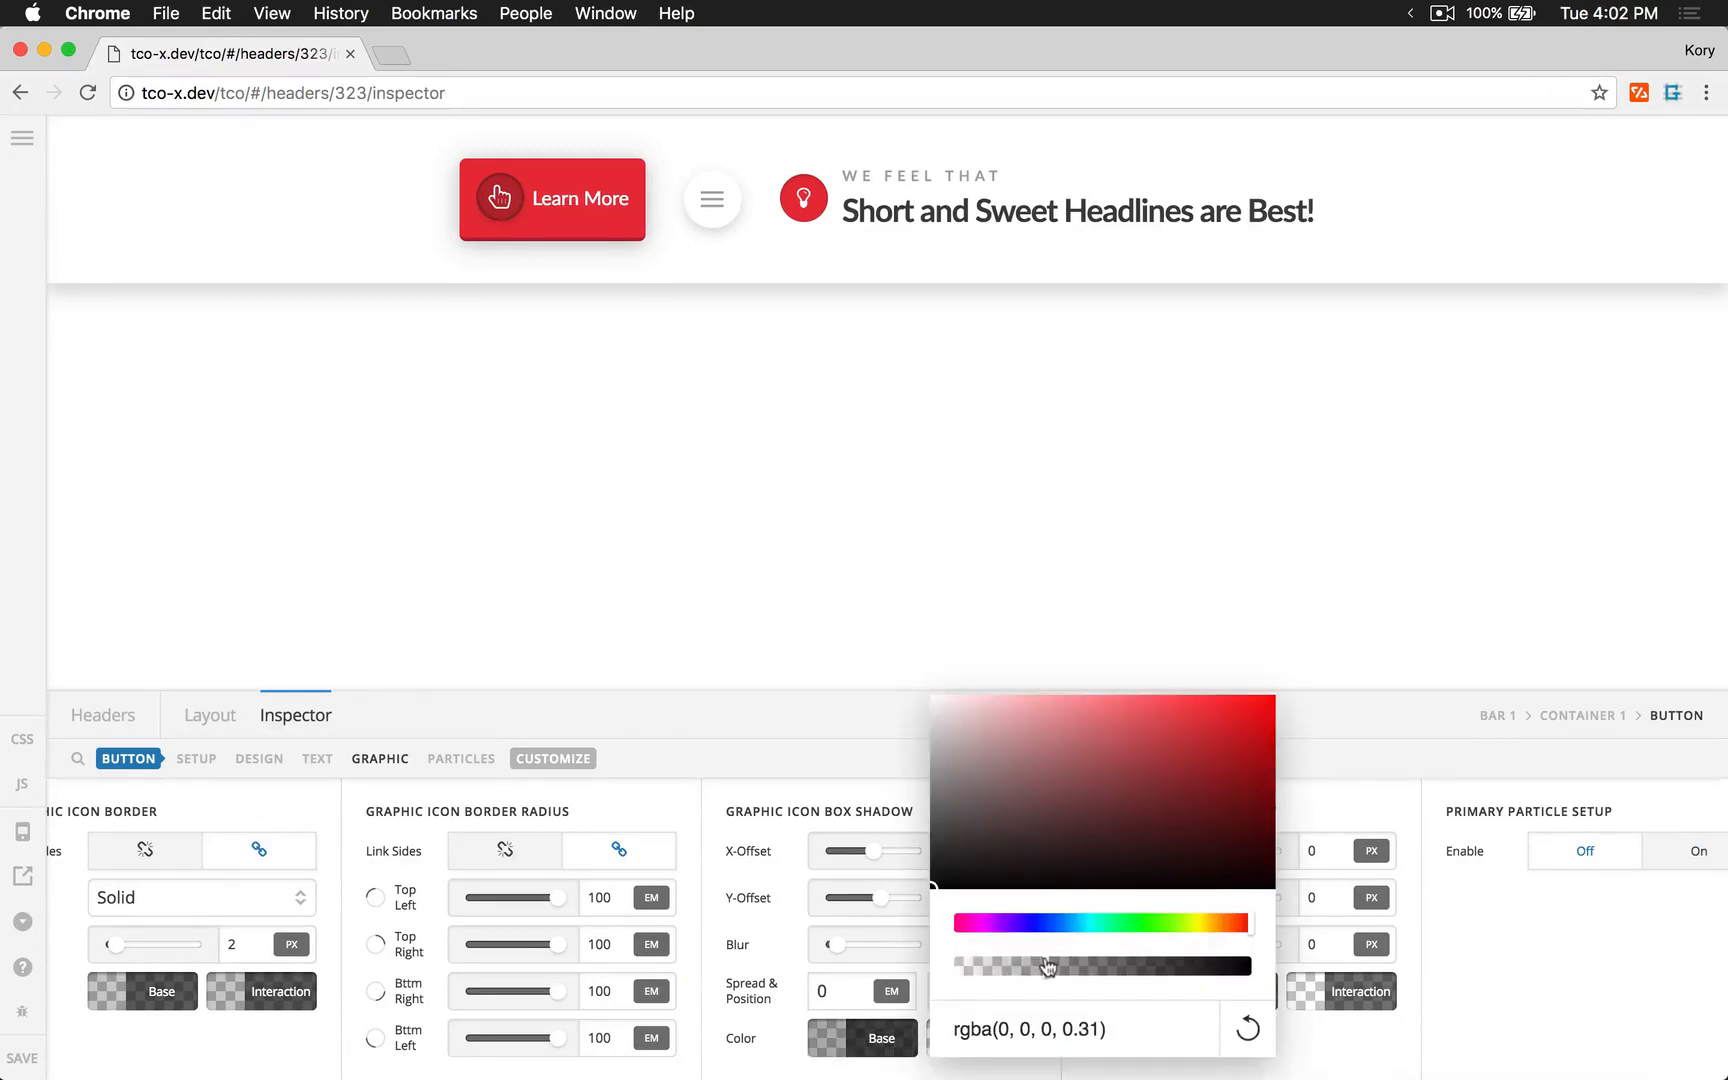
pyautogui.click(886, 1037)
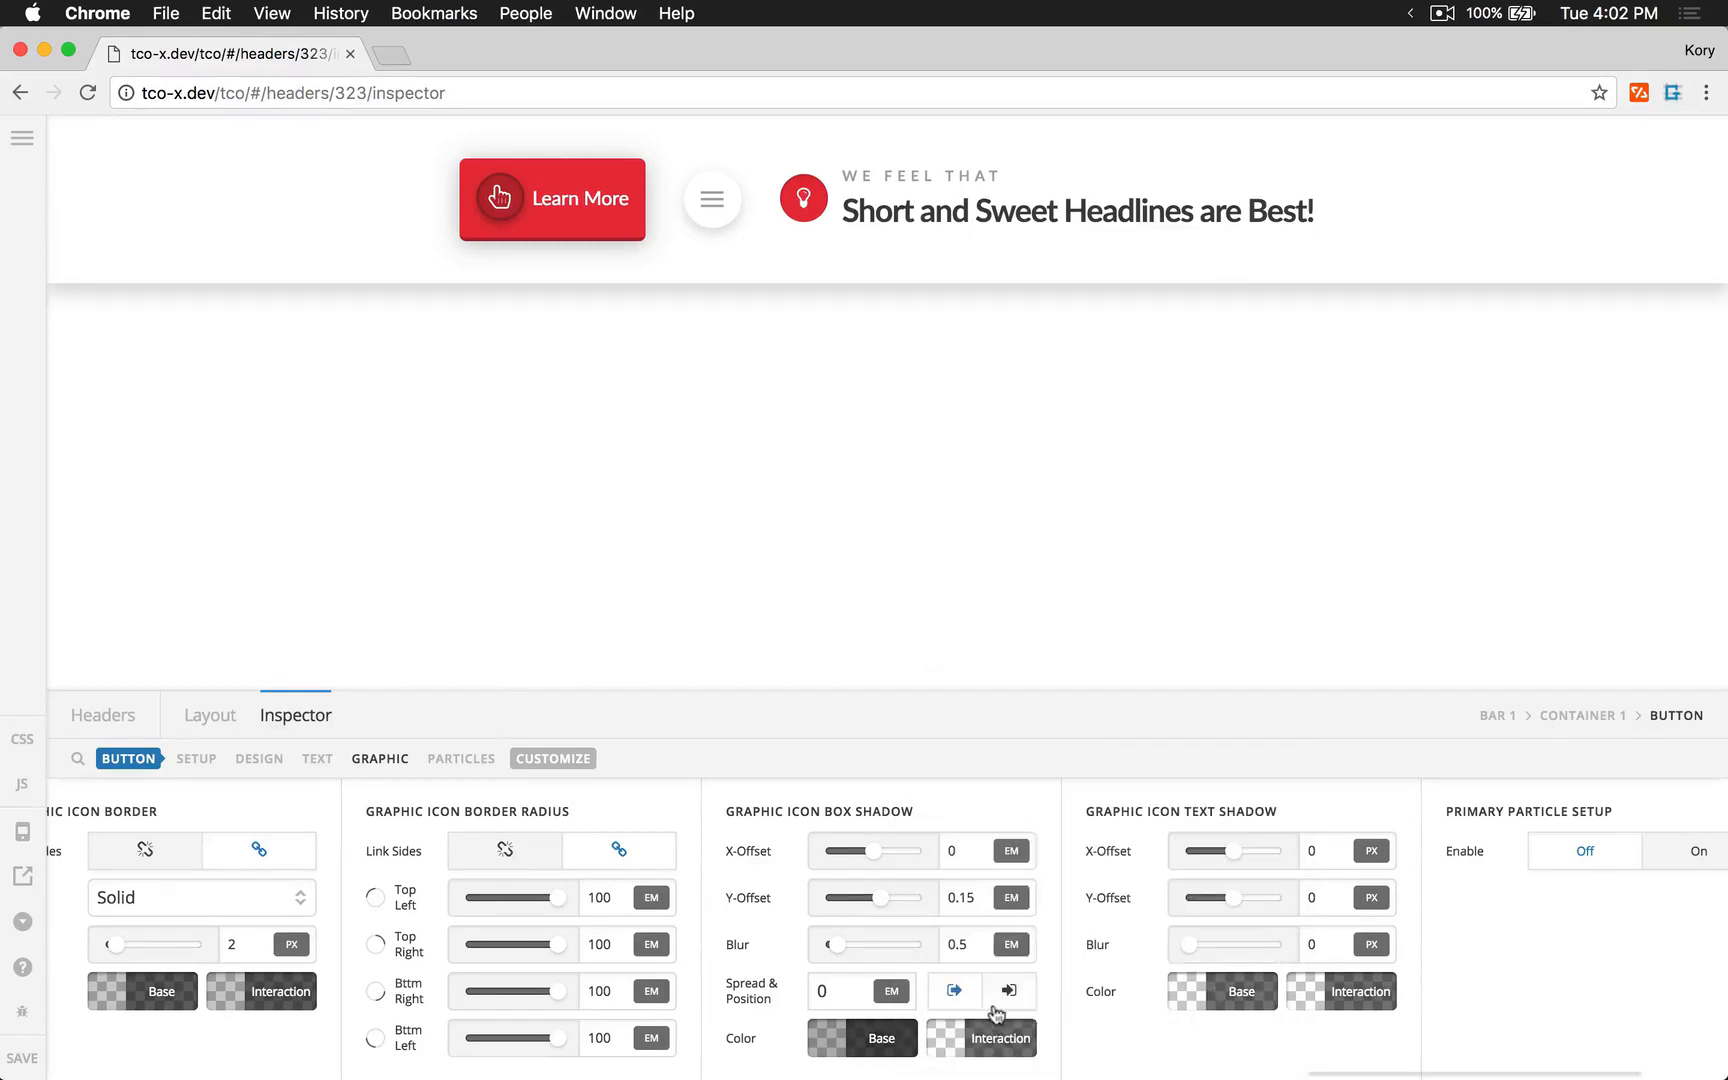
pyautogui.click(1010, 995)
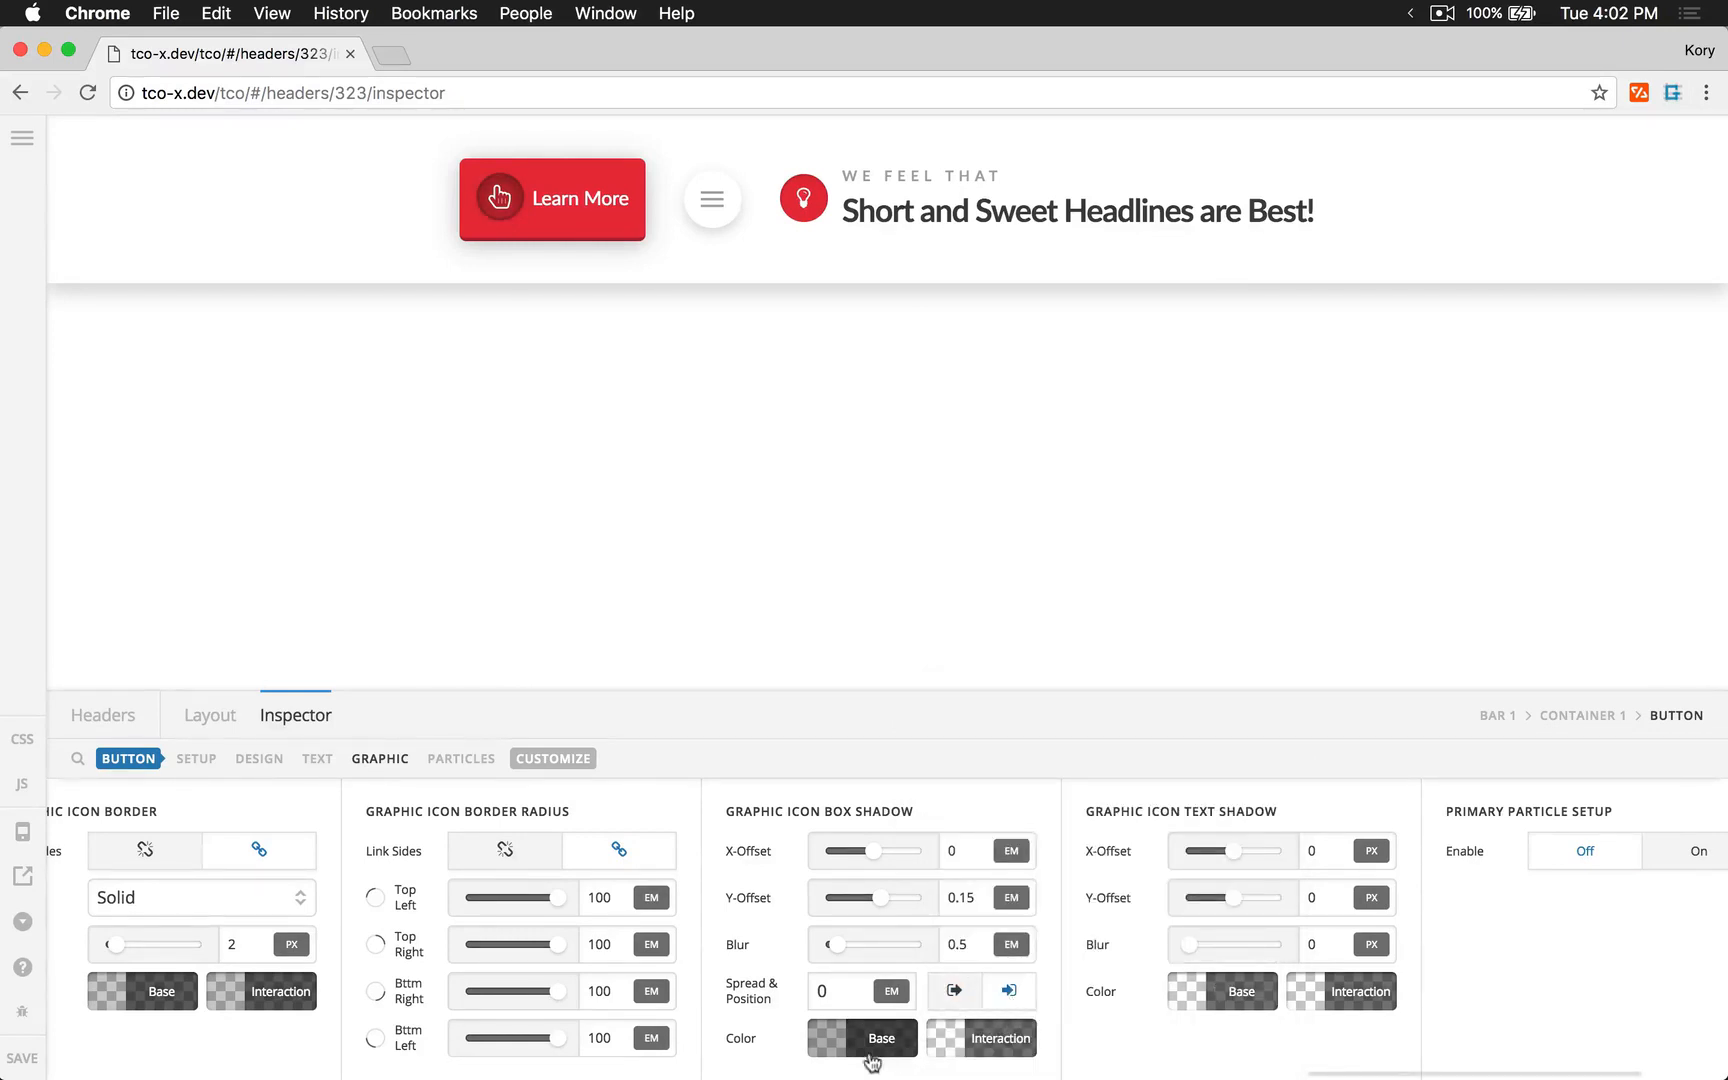
# - Reduce the icon box shadow's blur to 0.25 em and its base color opacity to about 0.16
pyautogui.click(960, 945)
pyautogui.write('2')
pyautogui.click(852, 1040)
pyautogui.click(1003, 967)
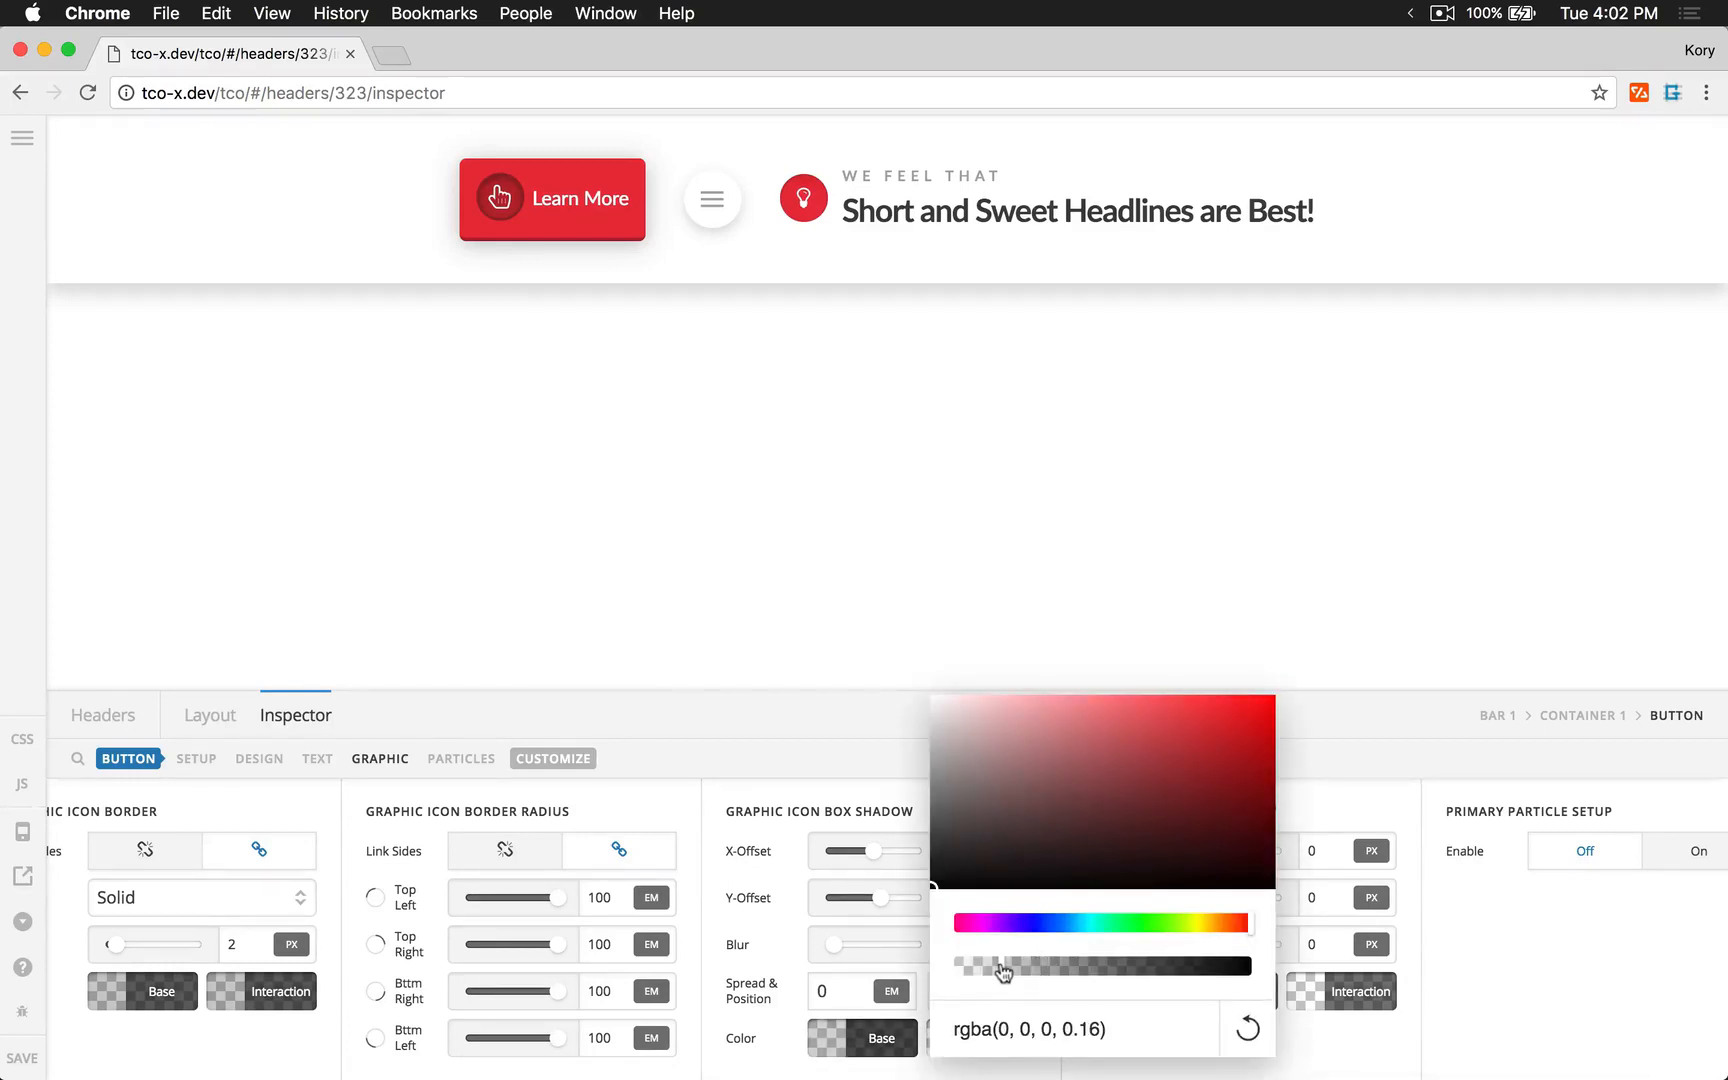
pyautogui.moveTo(1003, 968); pyautogui.dragTo(1000, 968)
# - Copy the icon box shadow's base color value into its interaction color
pyautogui.click(1015, 1027)
pyautogui.press('super+a')
pyautogui.press('super+c')
pyautogui.click(835, 1050)
pyautogui.click(940, 1040)
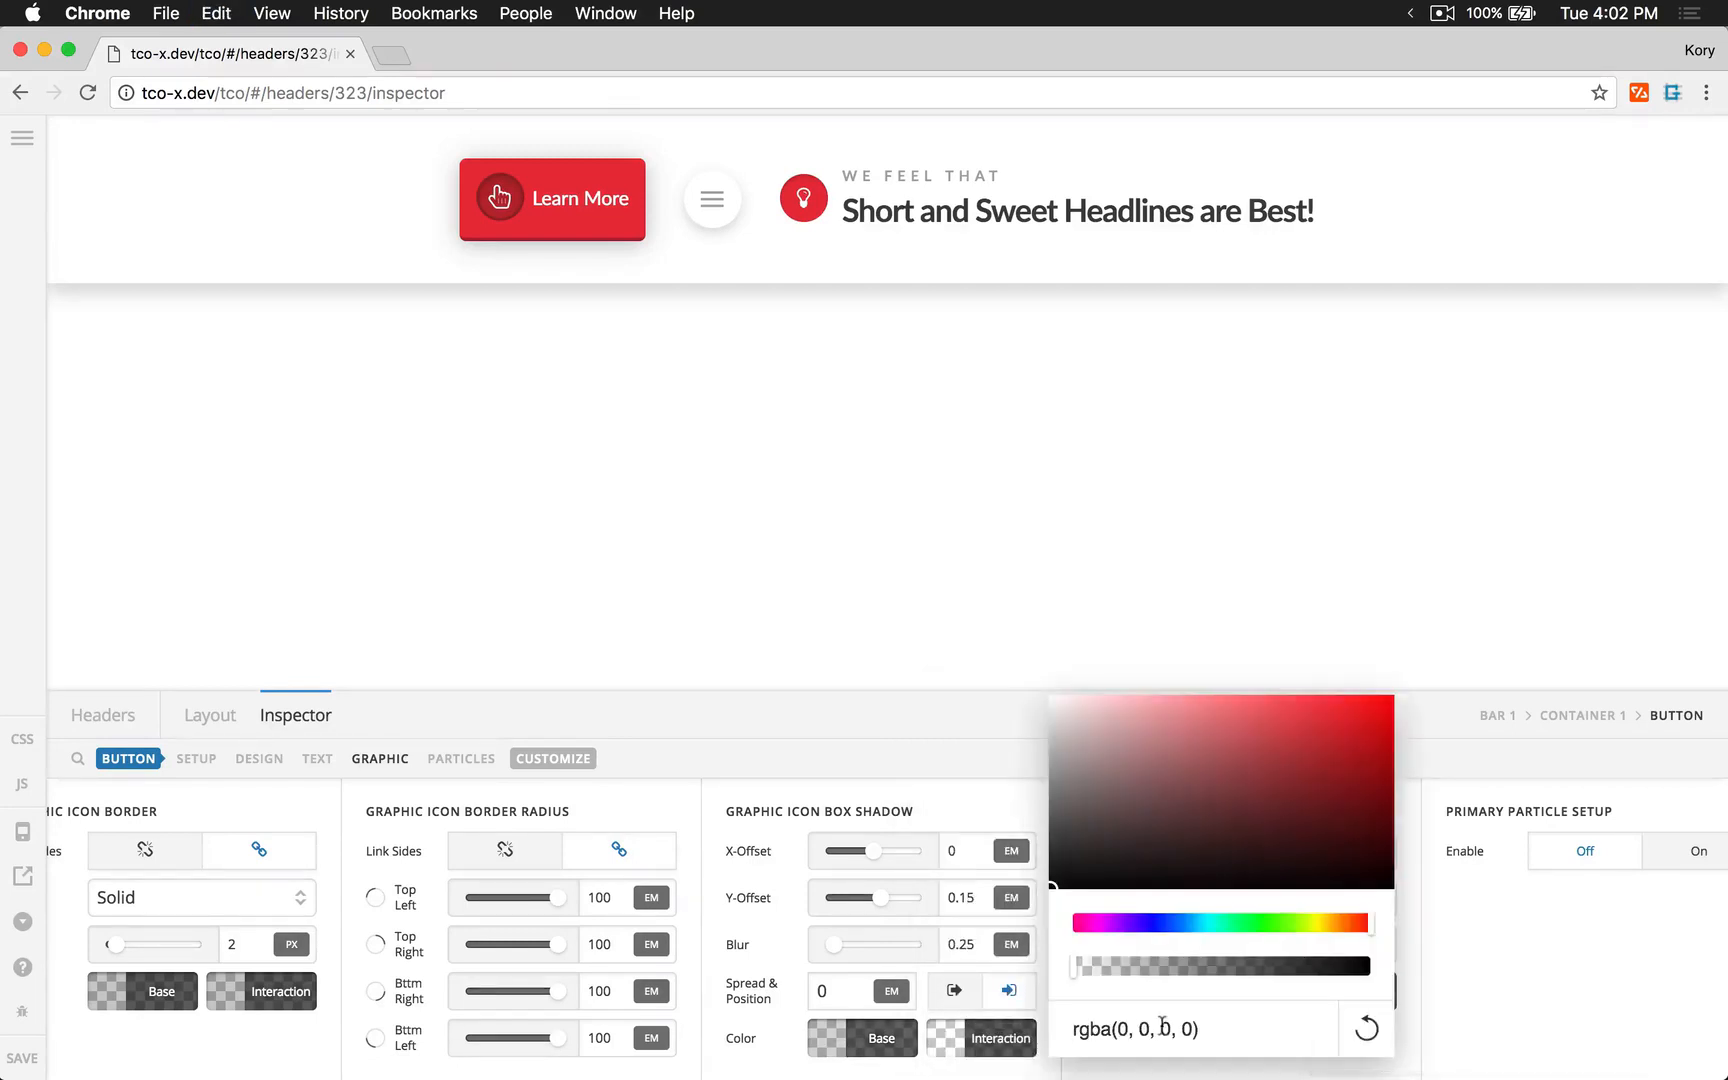
pyautogui.press('super+a')
pyautogui.press('super+v')
pyautogui.press('Return')
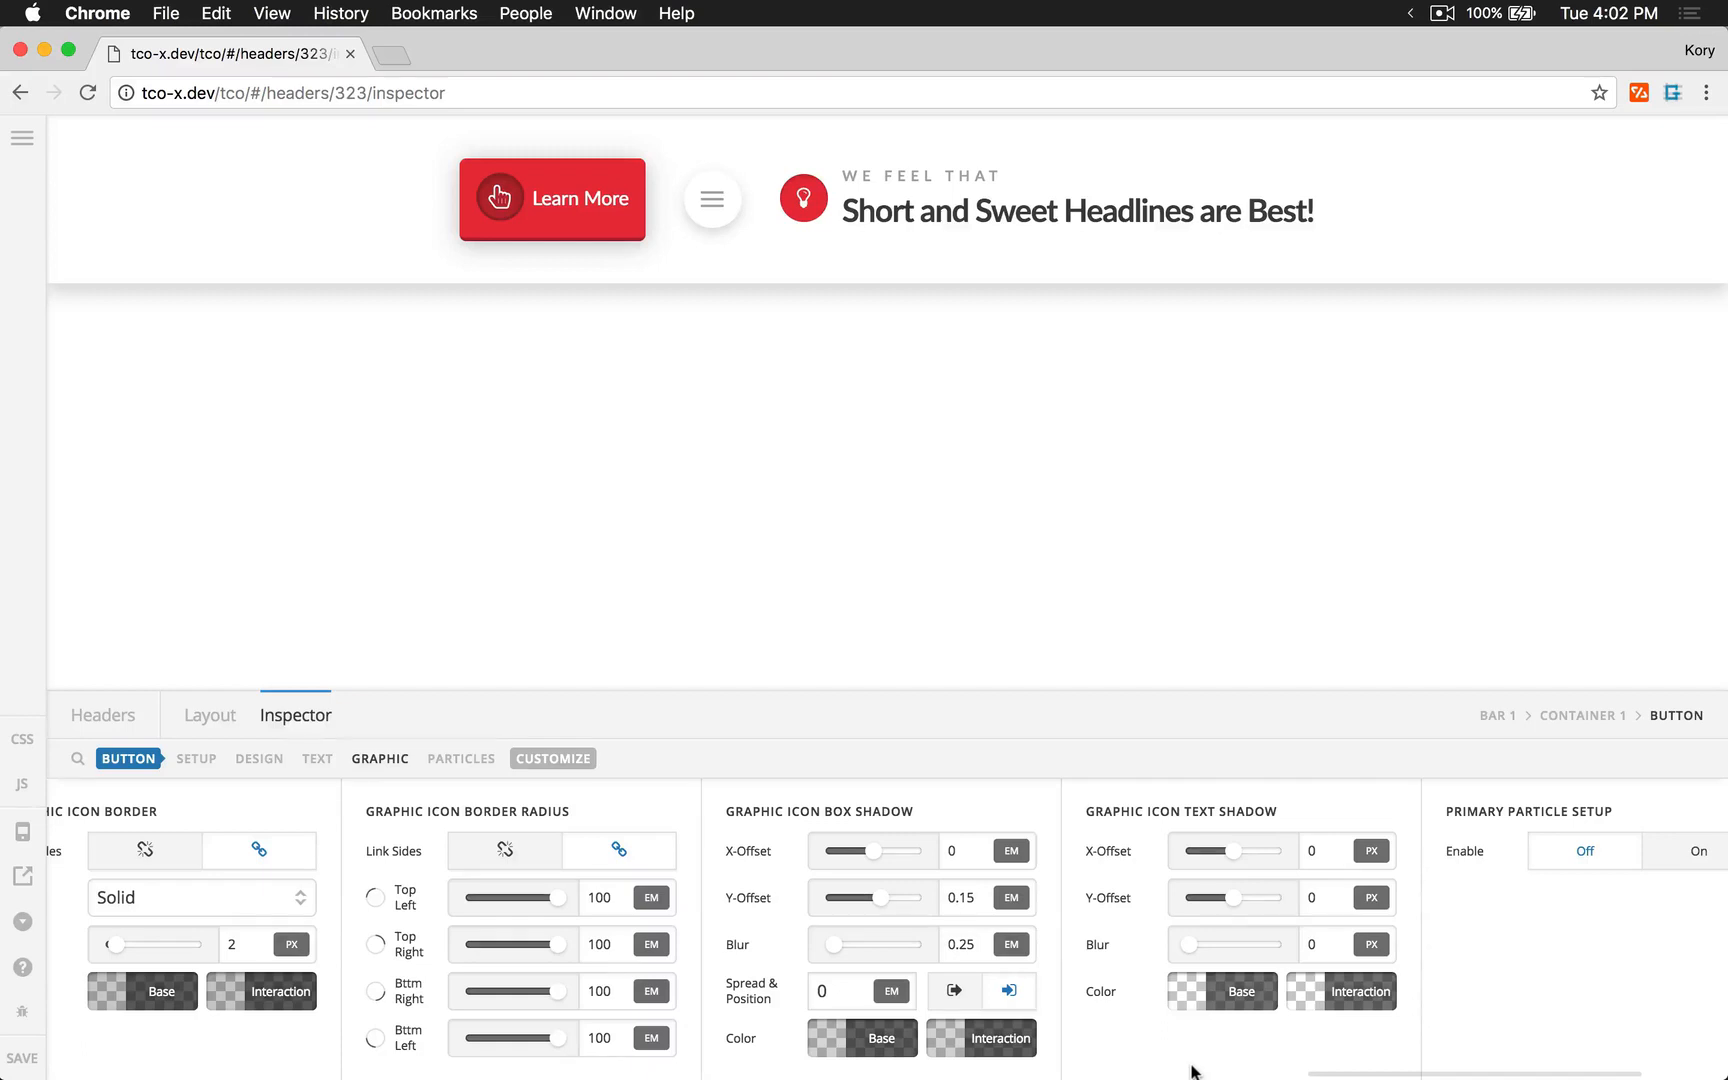
# - Try a graphic icon width and height of 2.5 em each
pyautogui.hscroll(-10, 581, 1000)
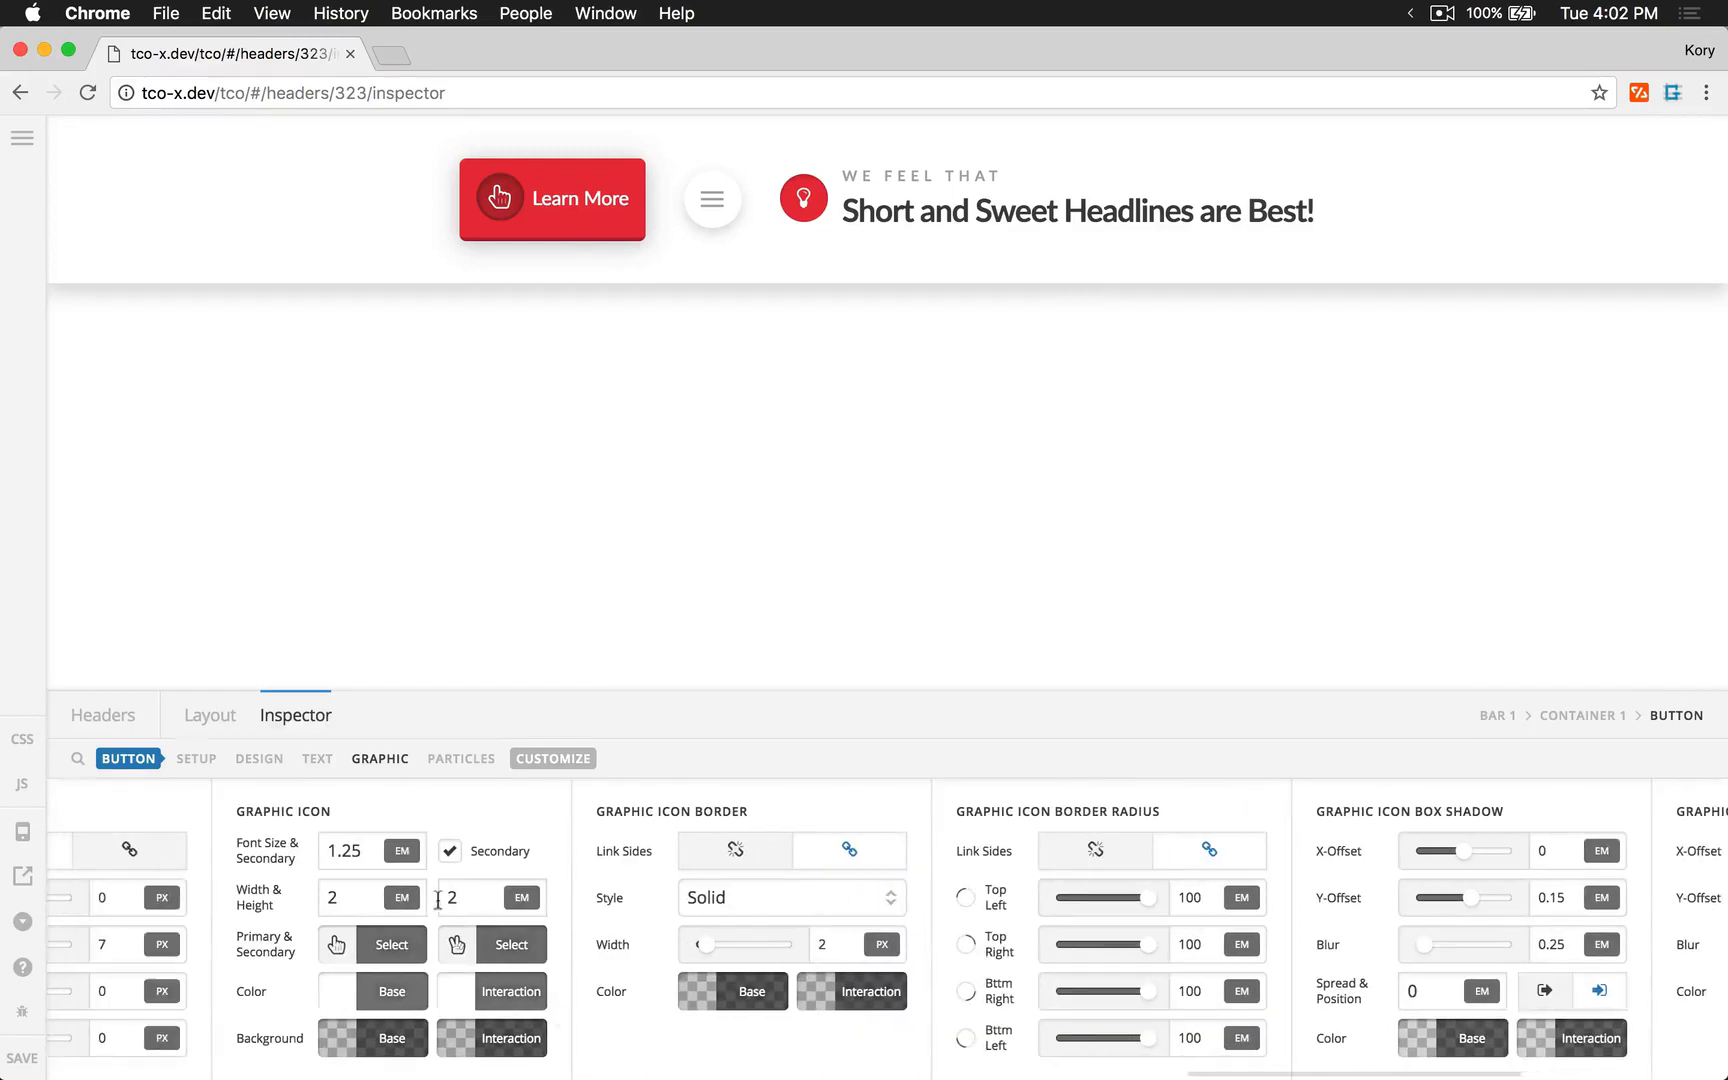
pyautogui.click(346, 898)
pyautogui.write('.5')
pyautogui.click(484, 901)
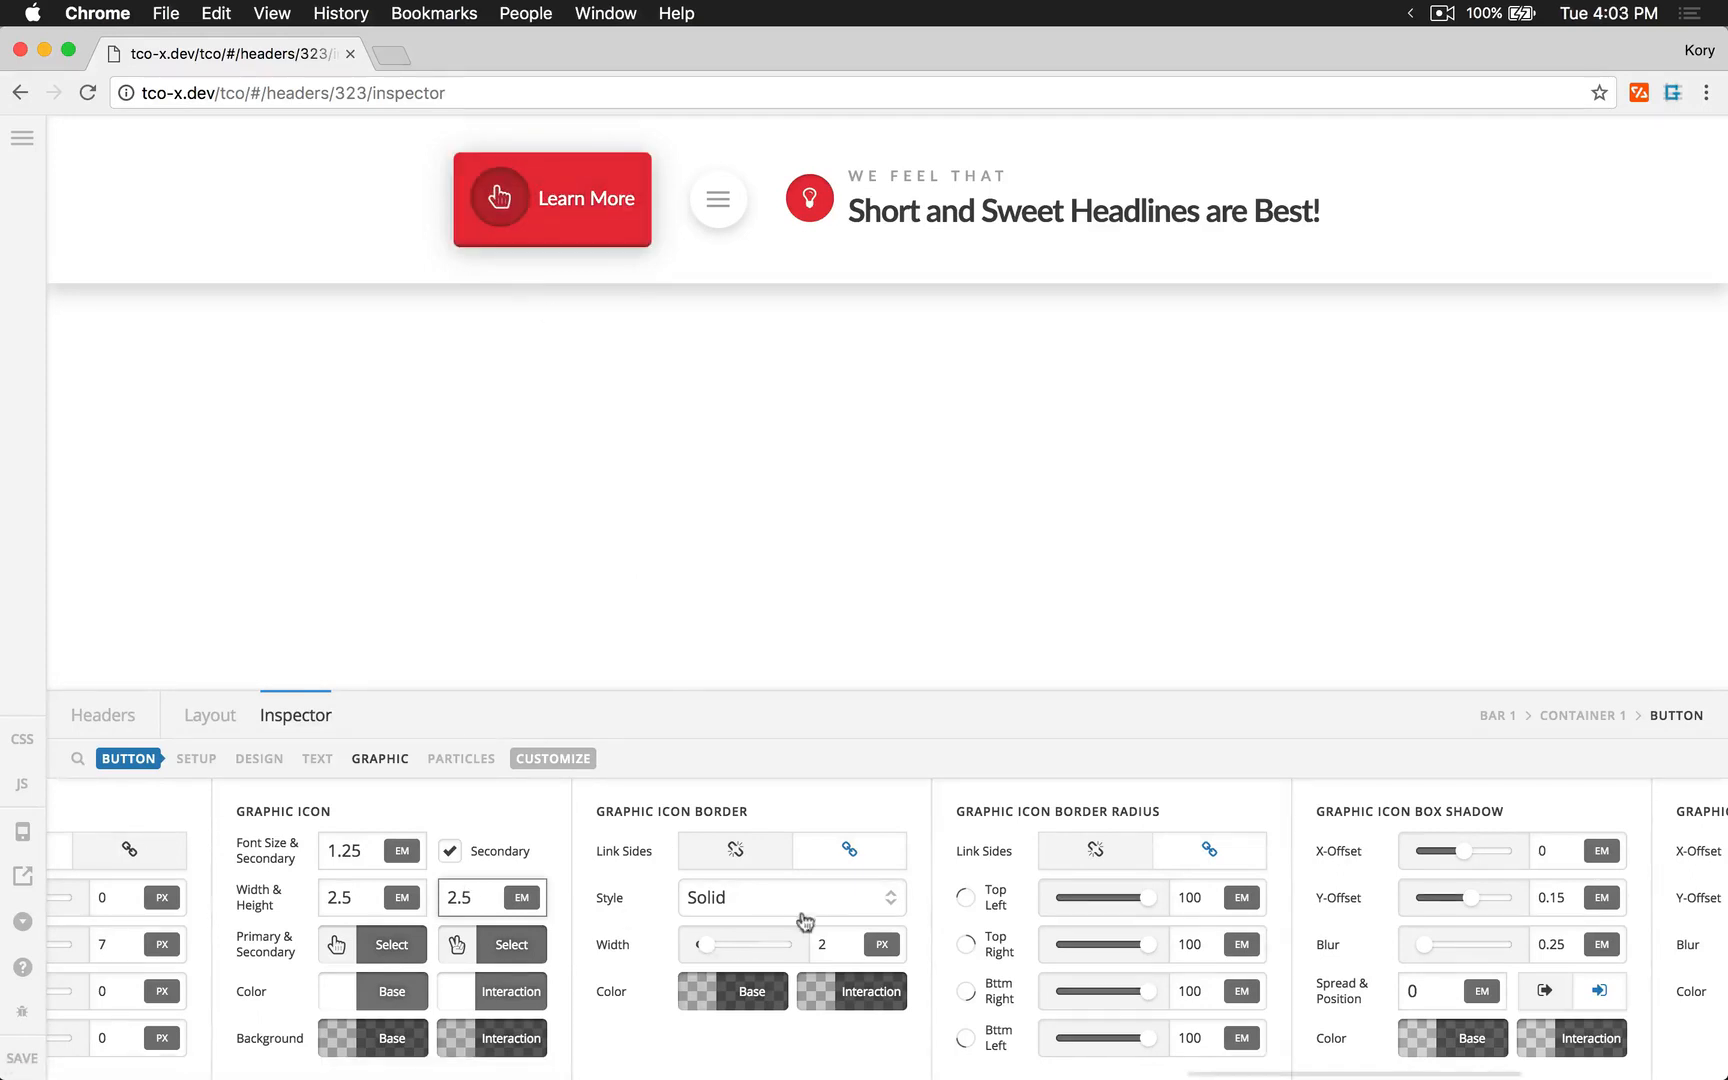
# - Return the graphic icon's width and height to 2 em each
pyautogui.doubleClick(355, 900)
pyautogui.write('2')
pyautogui.doubleClick(452, 902)
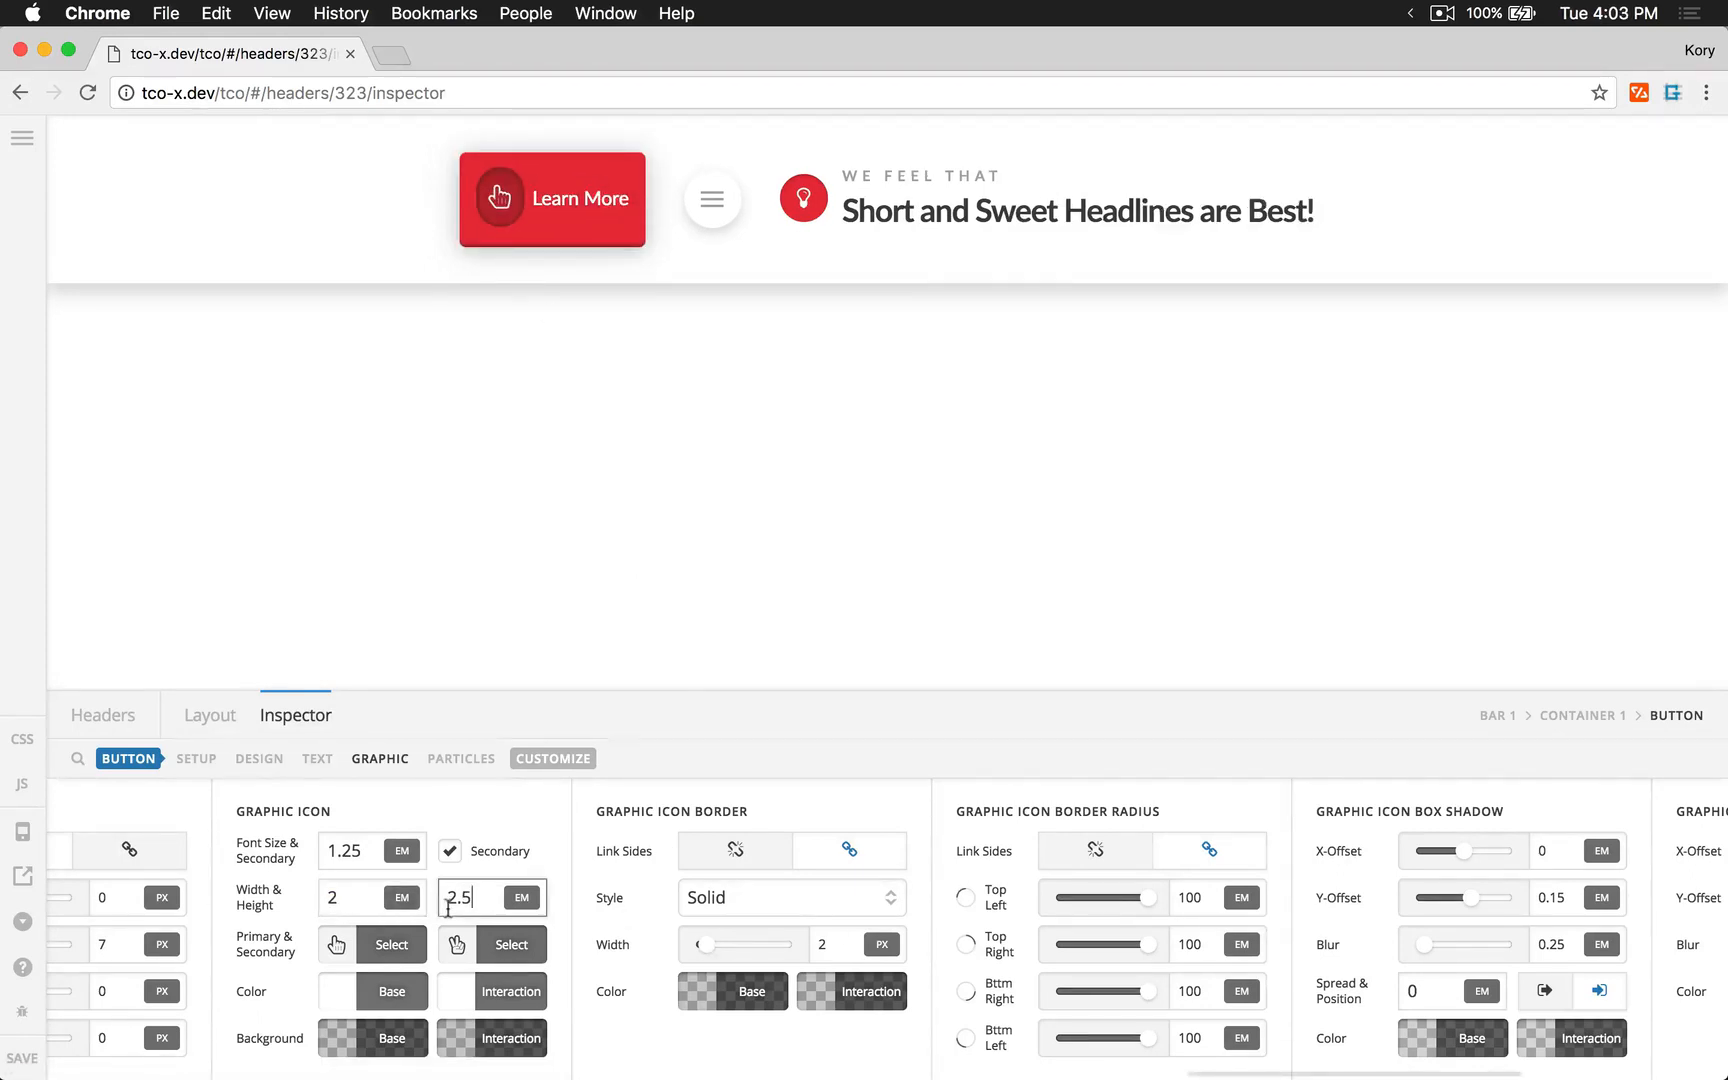
pyautogui.write('2')
# - Try a graphic icon border width of 1 em with the Ridge style
pyautogui.click(827, 944)
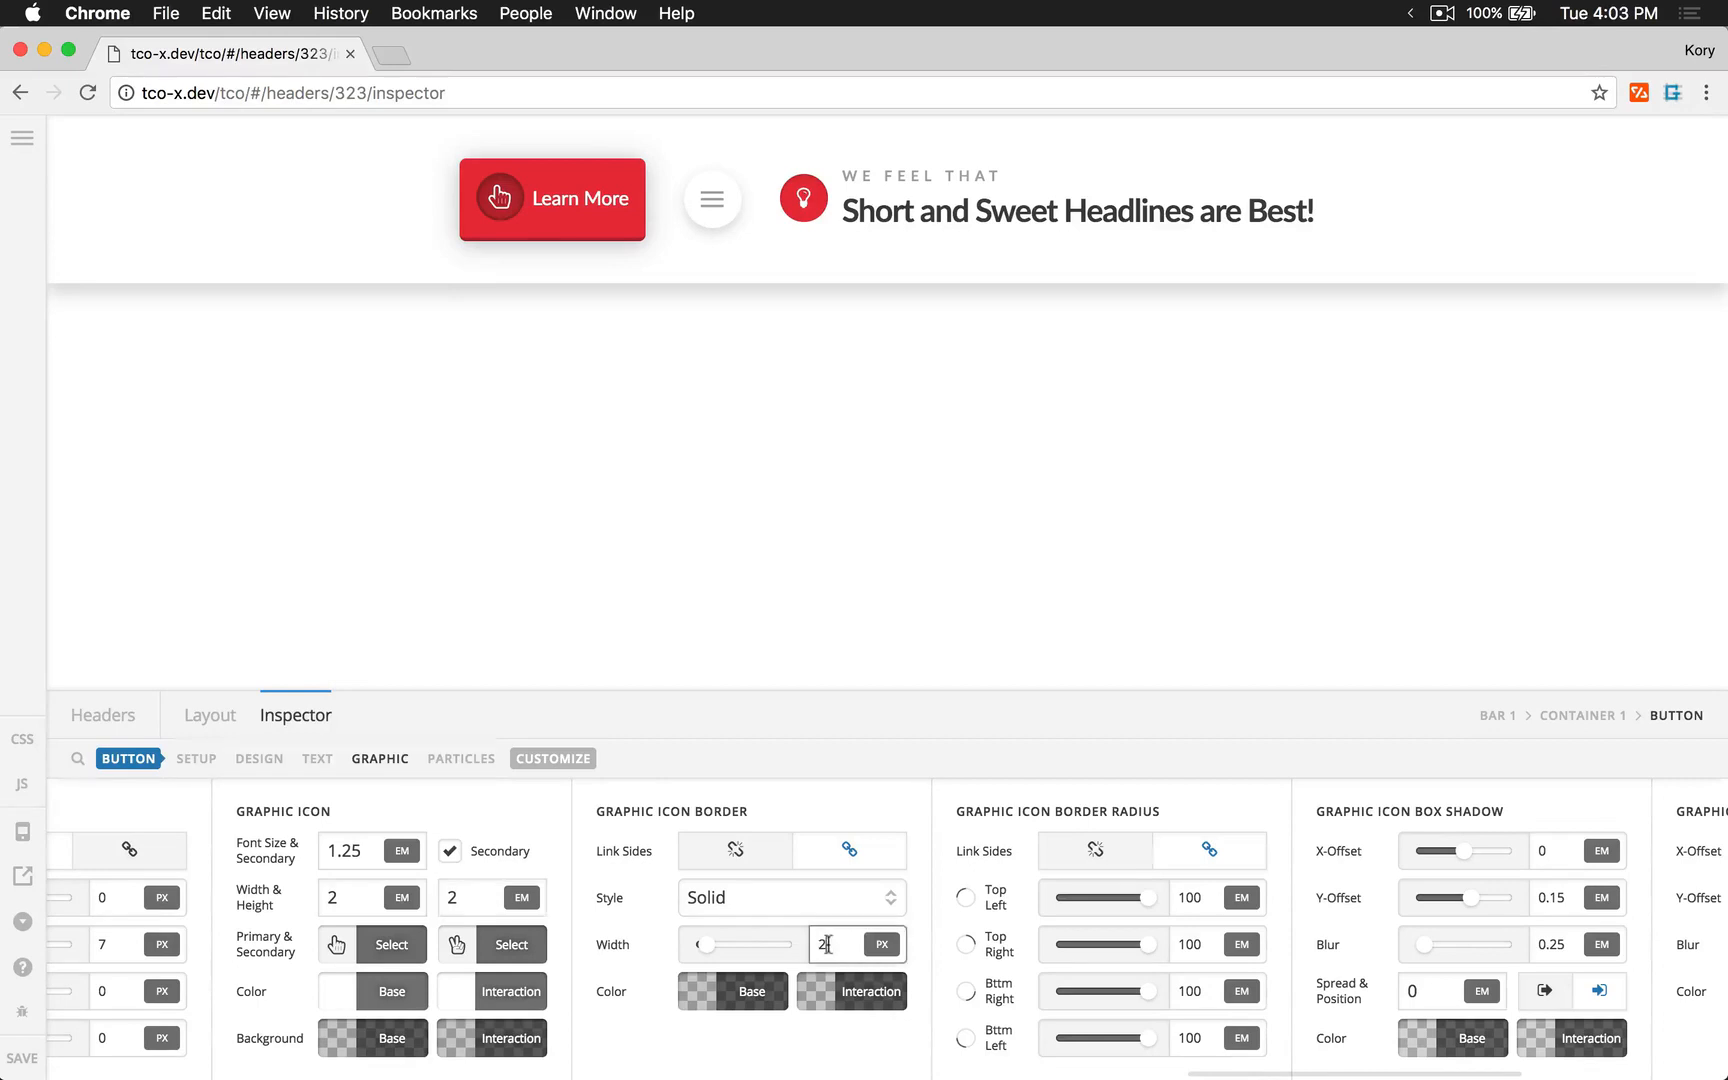
pyautogui.write('1em')
pyautogui.click(745, 990)
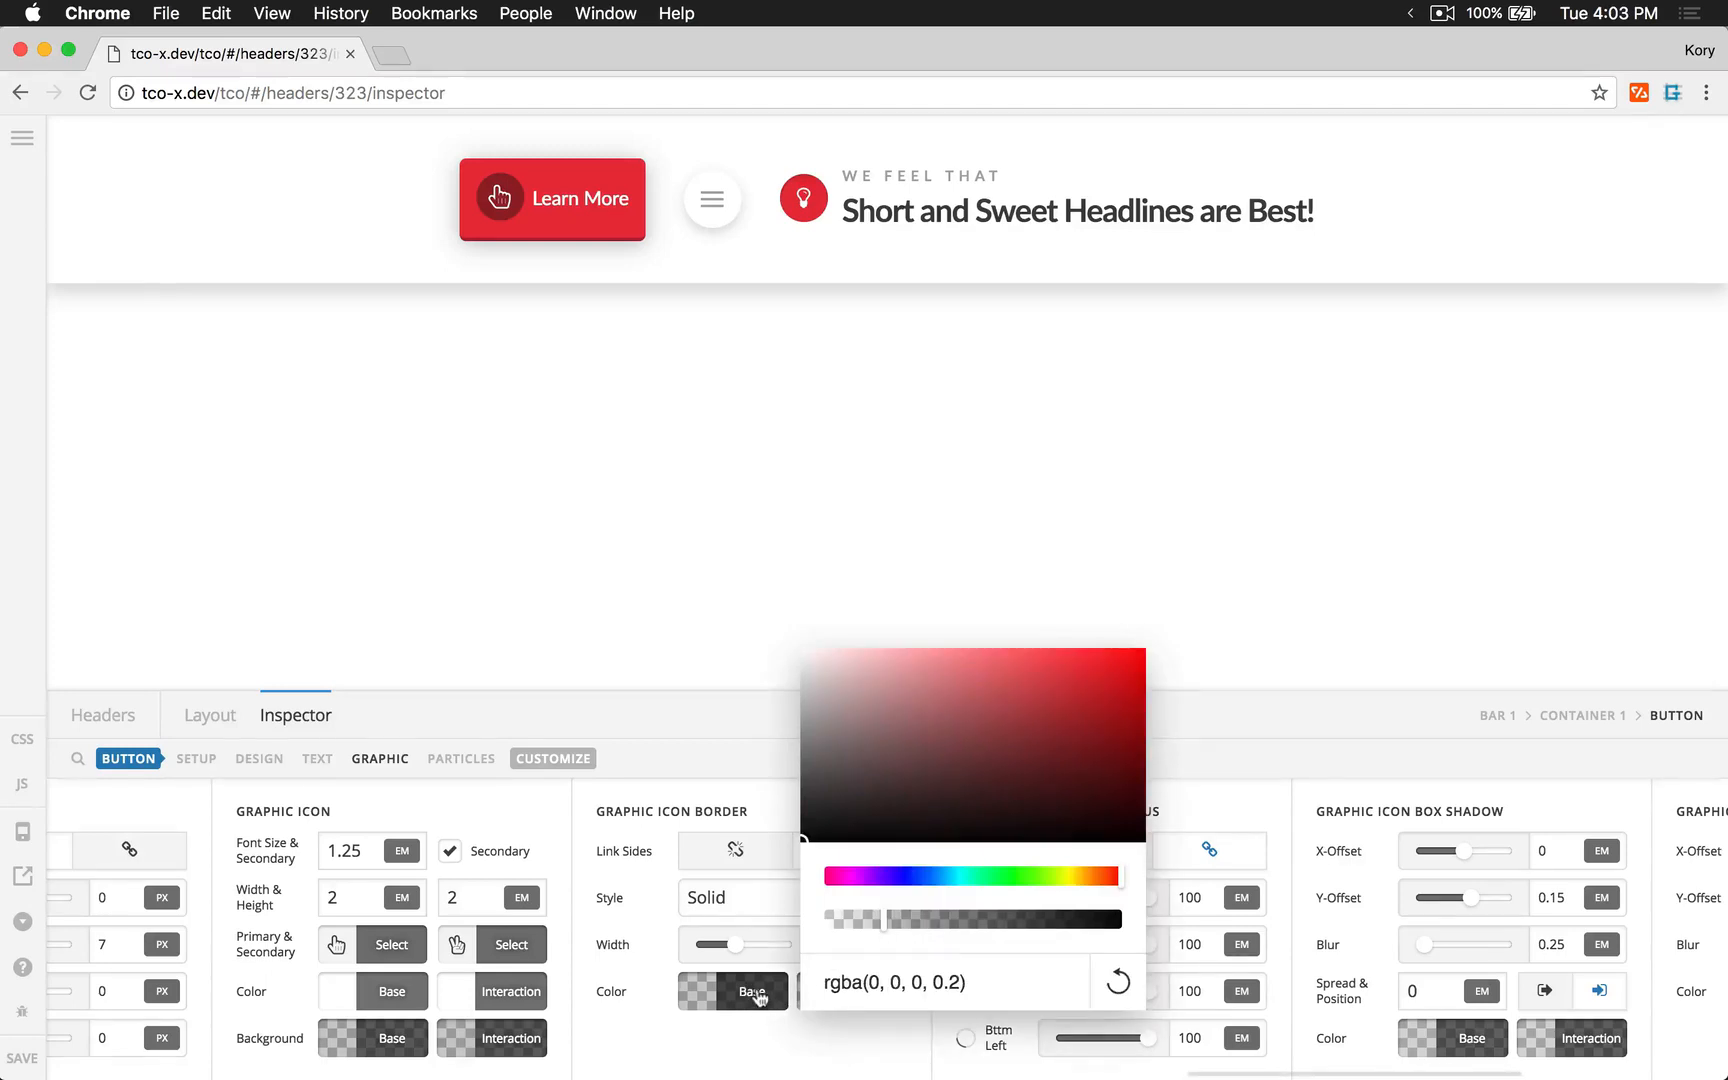
pyautogui.click(757, 997)
pyautogui.click(791, 899)
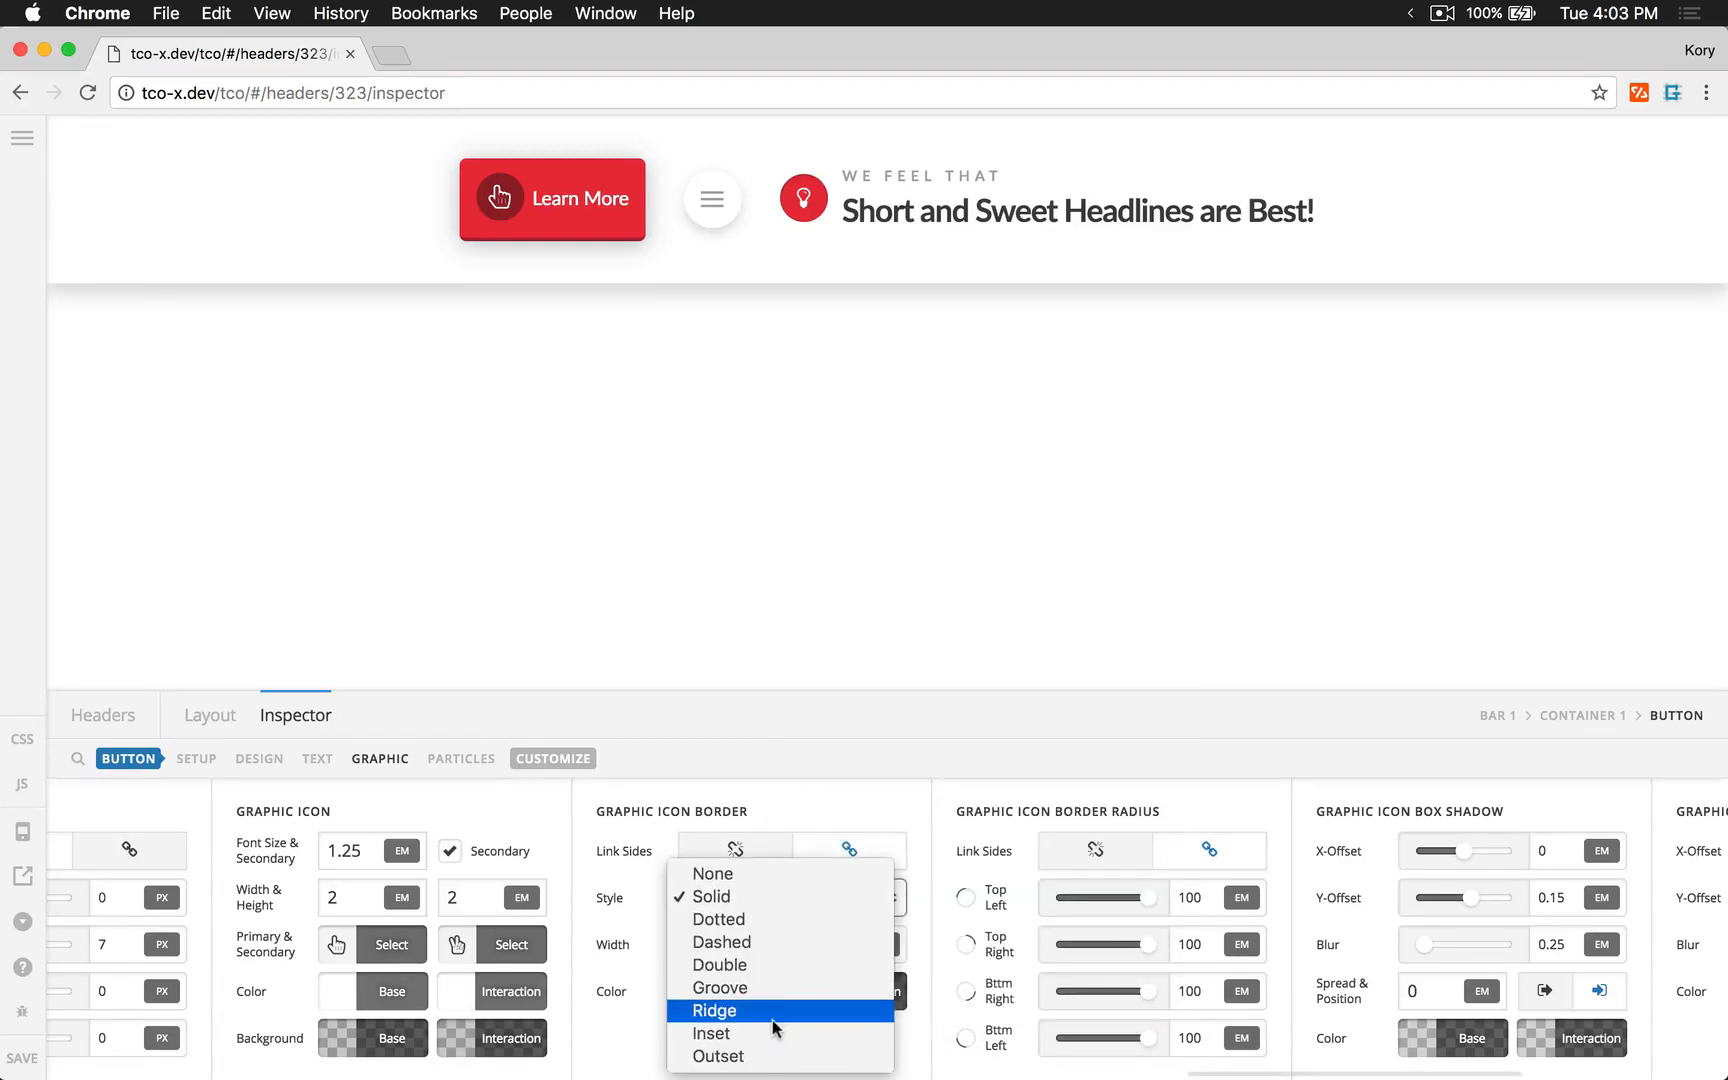
pyautogui.click(772, 1019)
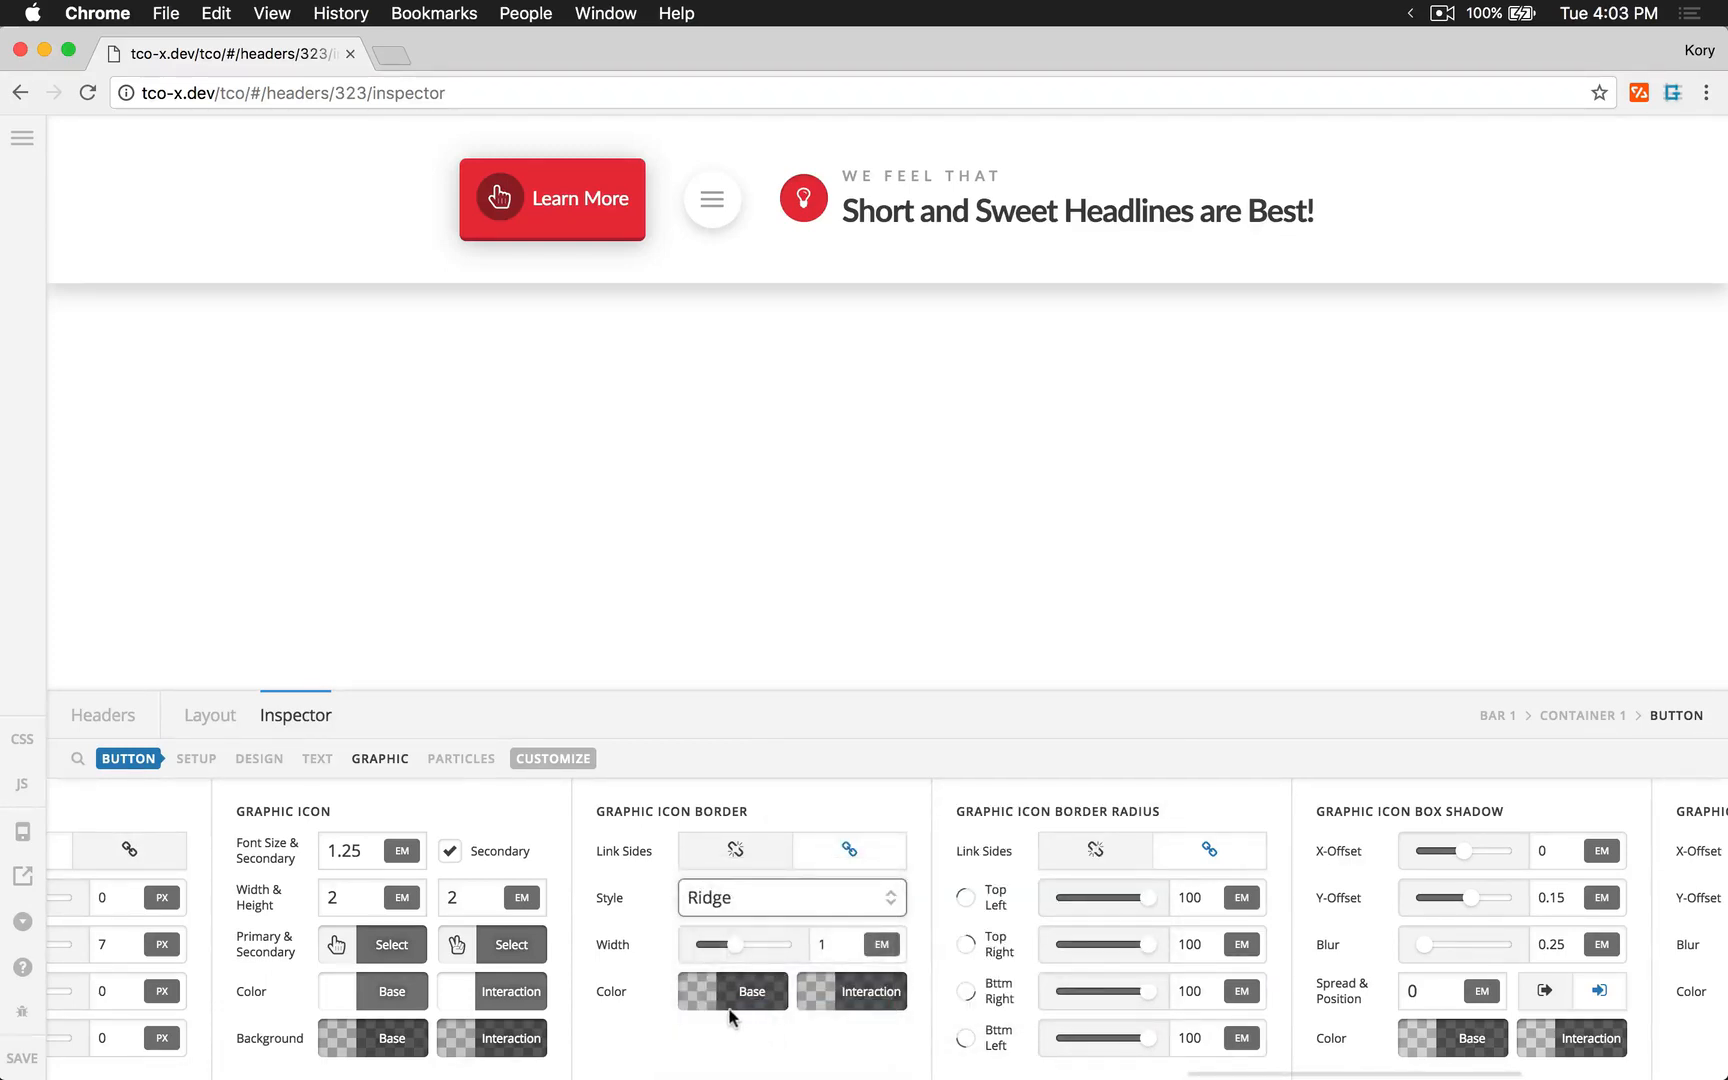
# - Try rgba(107, 107, 107, 0.29) as the graphic icon border's base color
pyautogui.click(731, 1013)
pyautogui.moveTo(918, 928)
pyautogui.mouseDown()
pyautogui.moveTo(1006, 922)
pyautogui.moveTo(912, 920)
pyautogui.mouseUp()
pyautogui.click(803, 762)
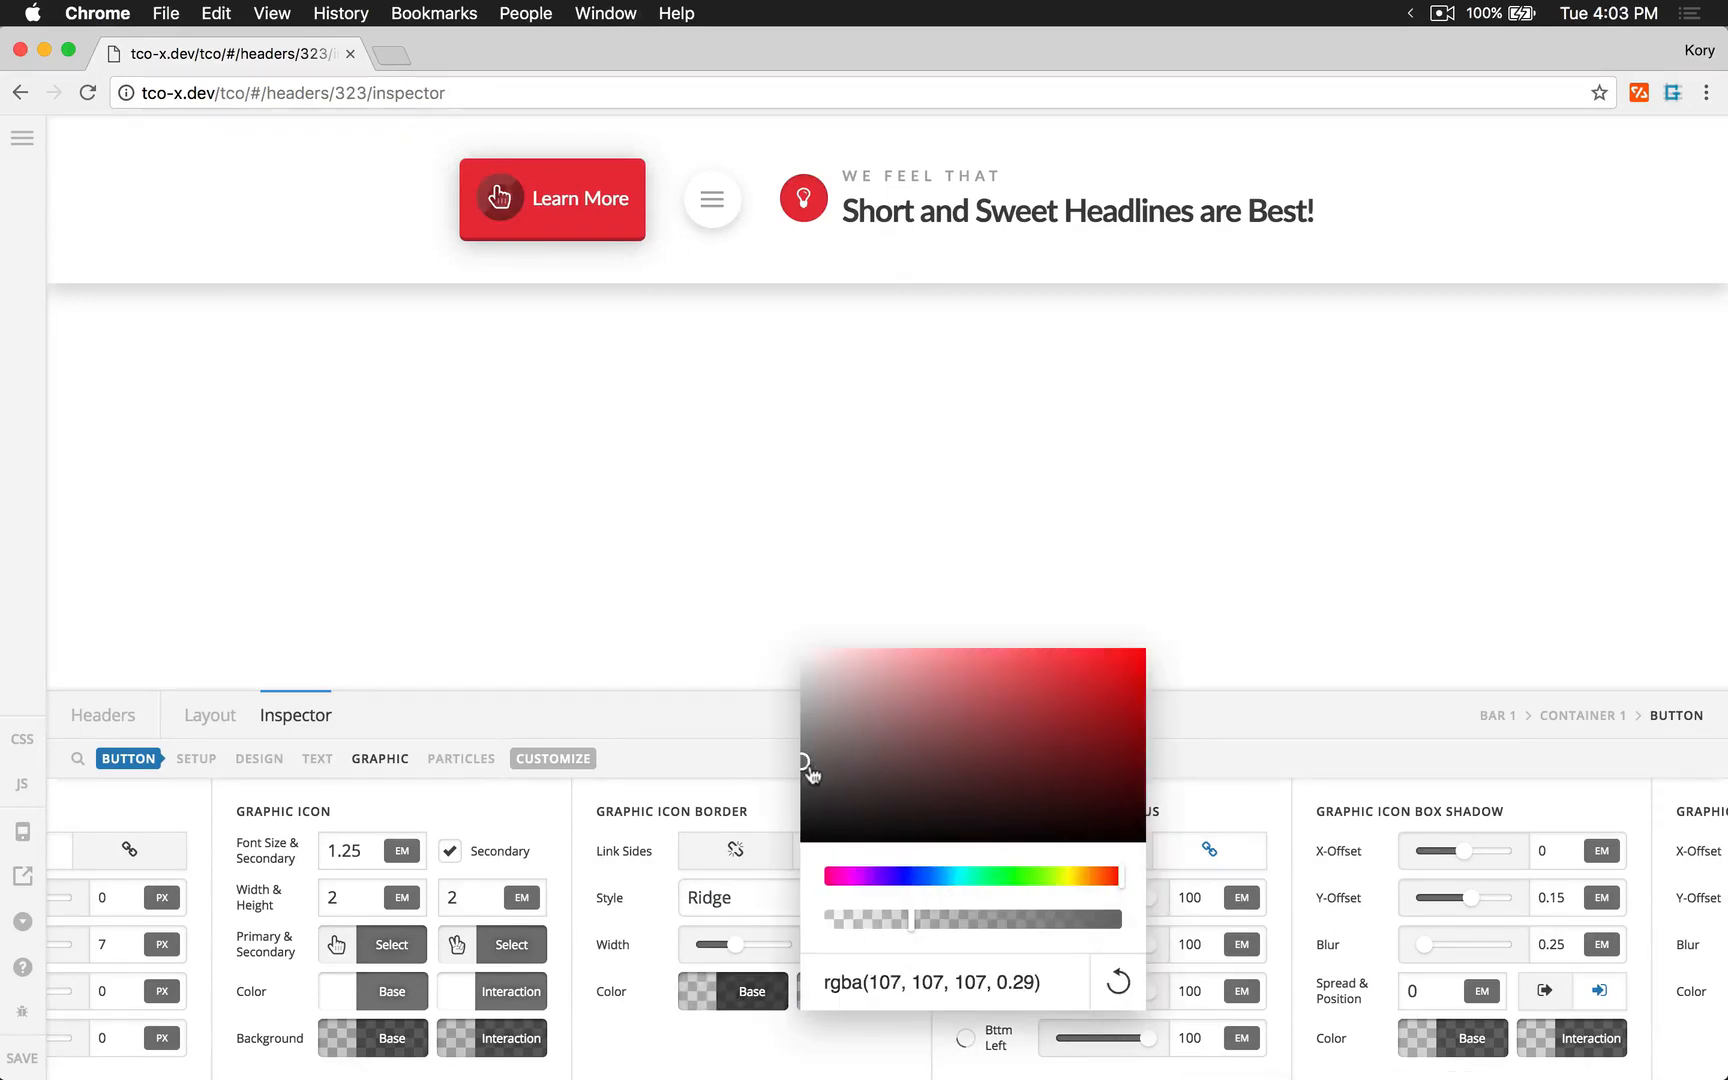
pyautogui.click(729, 1002)
# - Try the Inset style on the graphic icon border
pyautogui.click(786, 913)
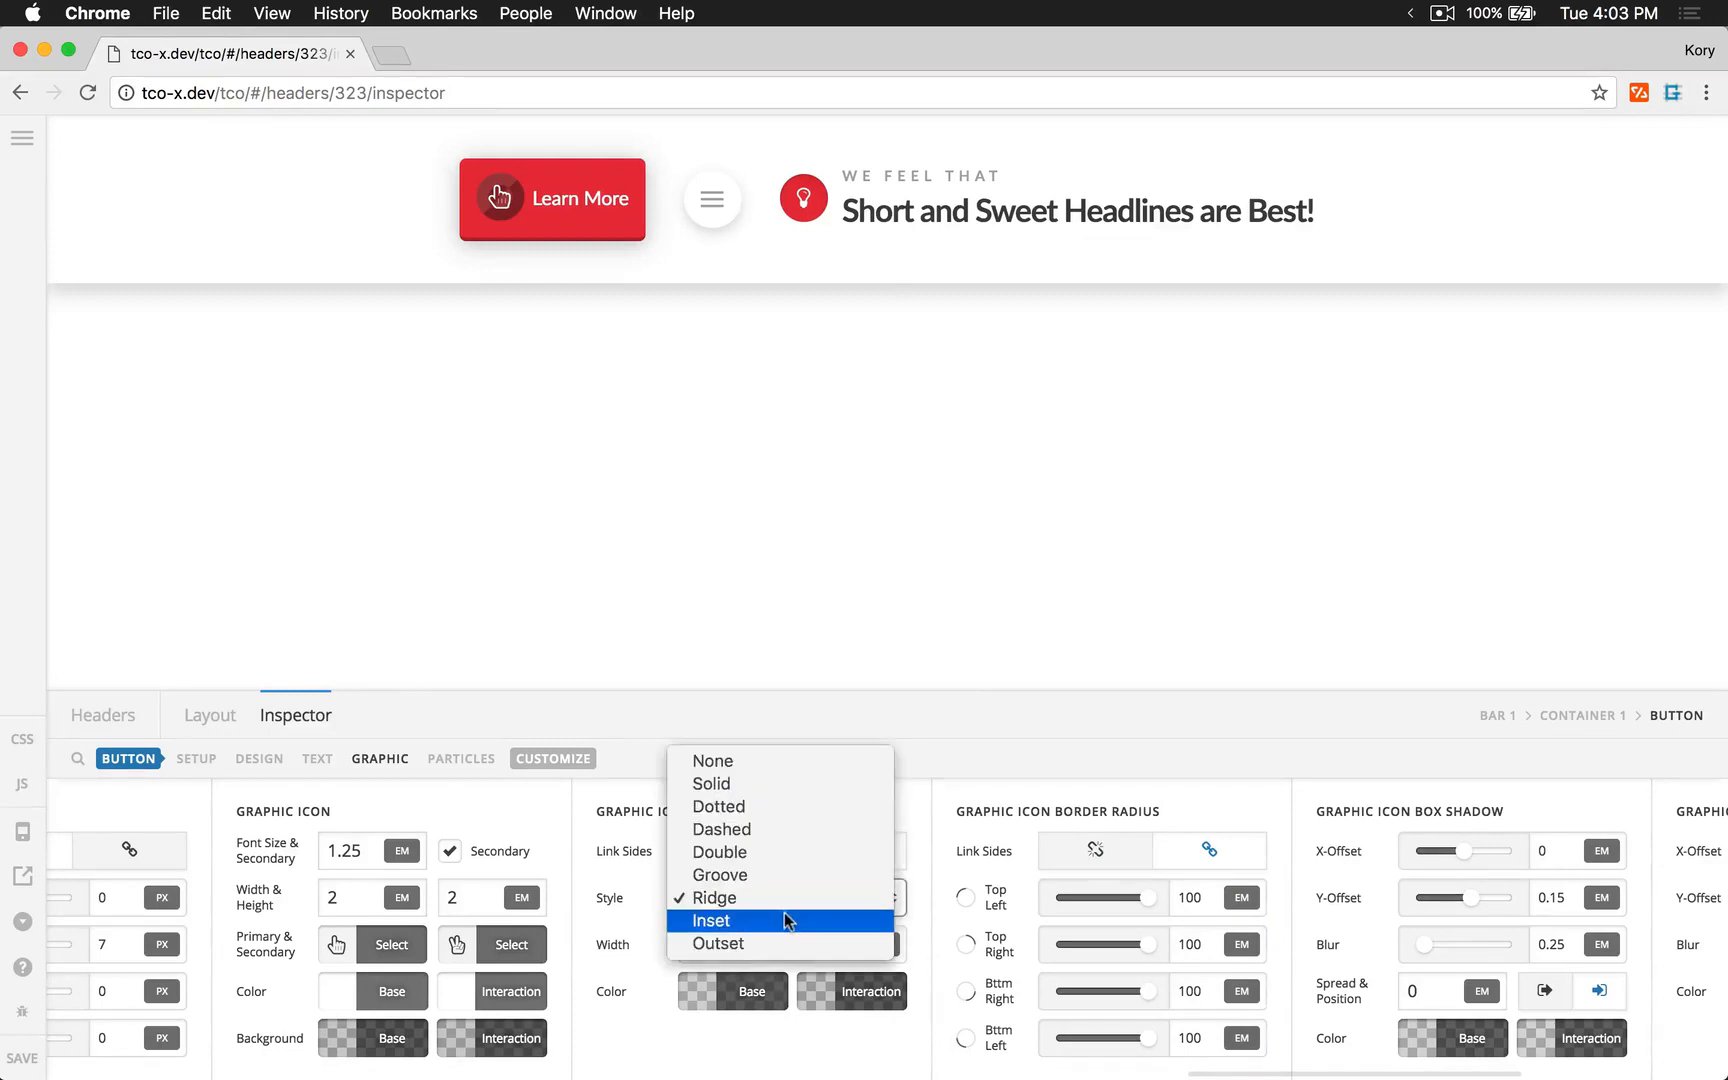
pyautogui.click(786, 920)
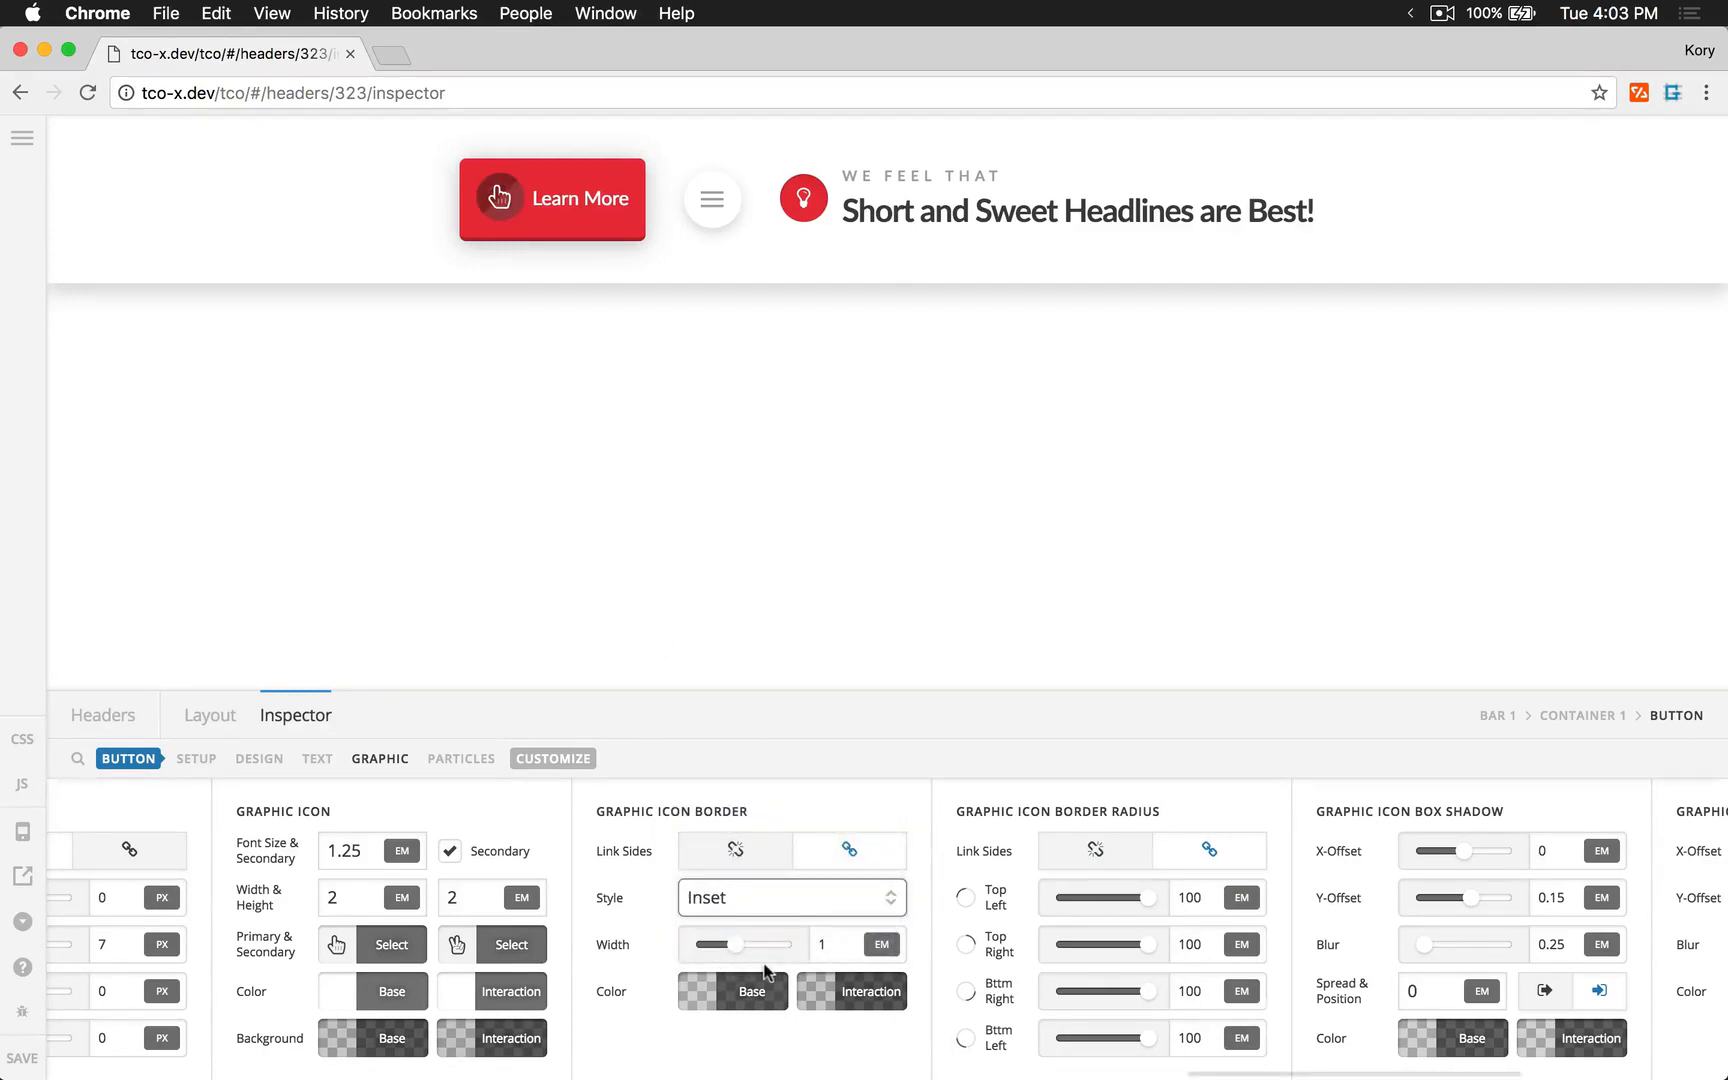
pyautogui.click(729, 898)
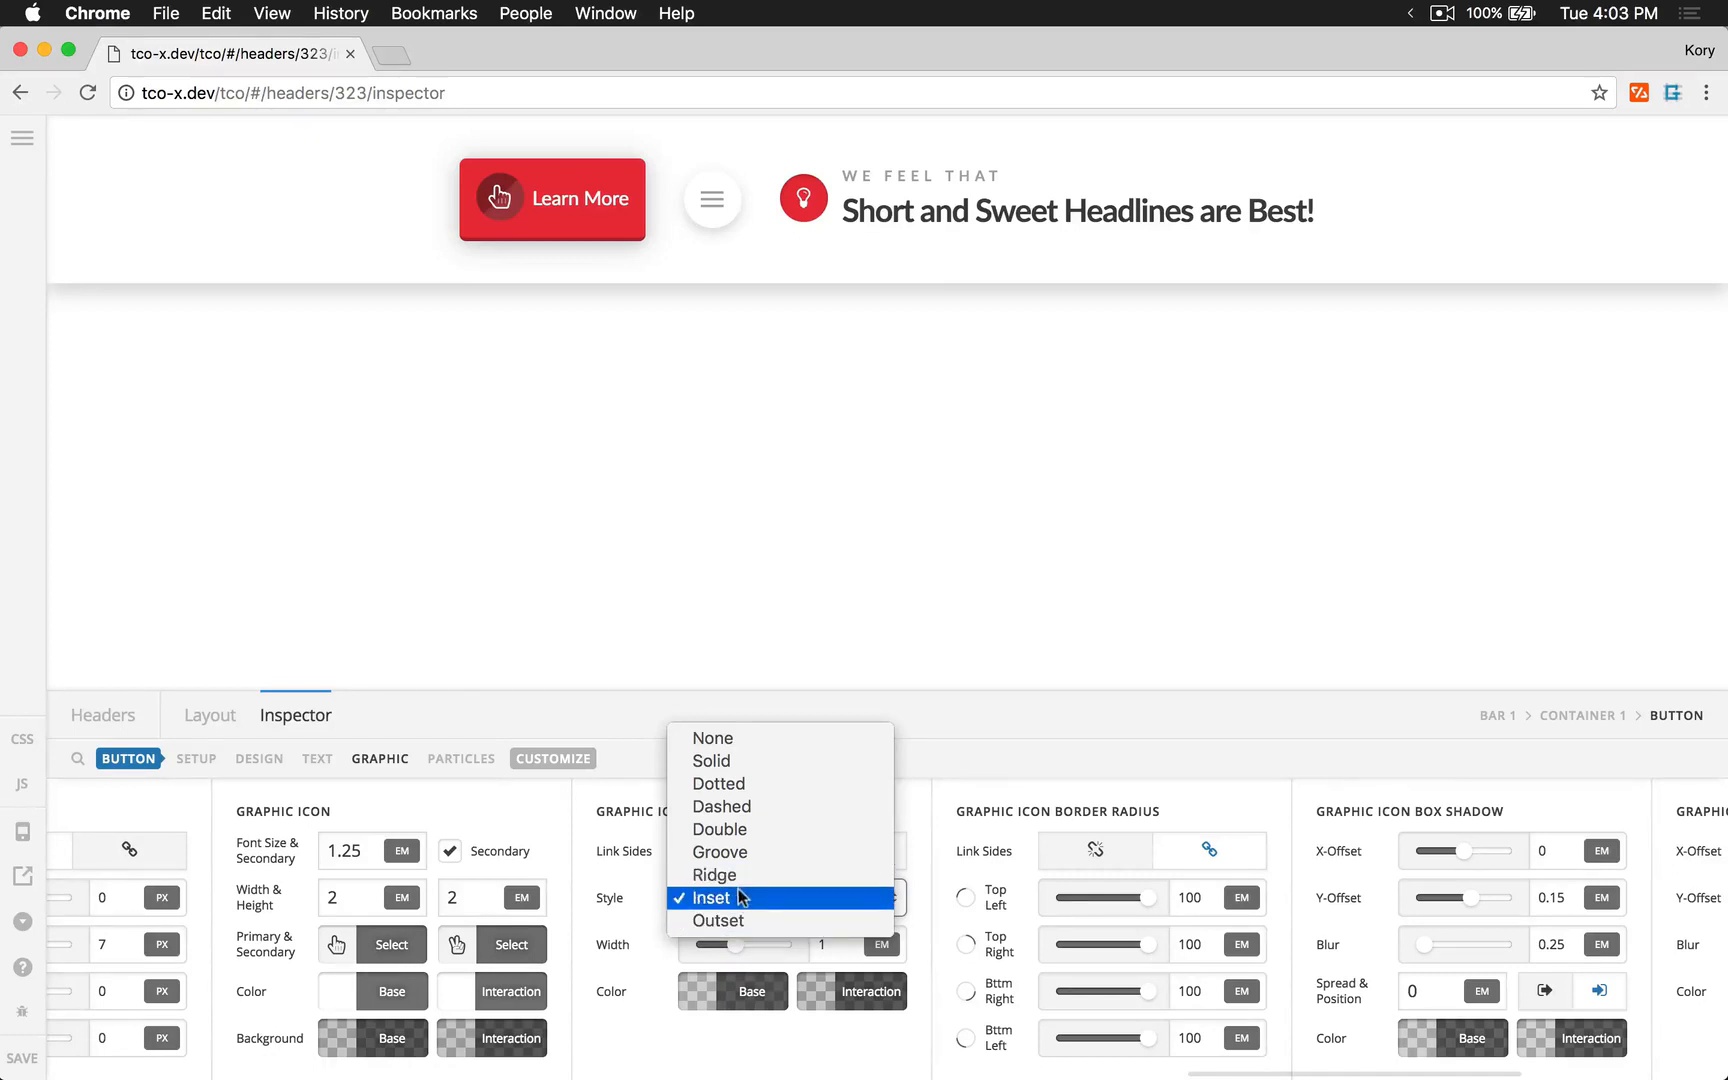
pyautogui.click(731, 991)
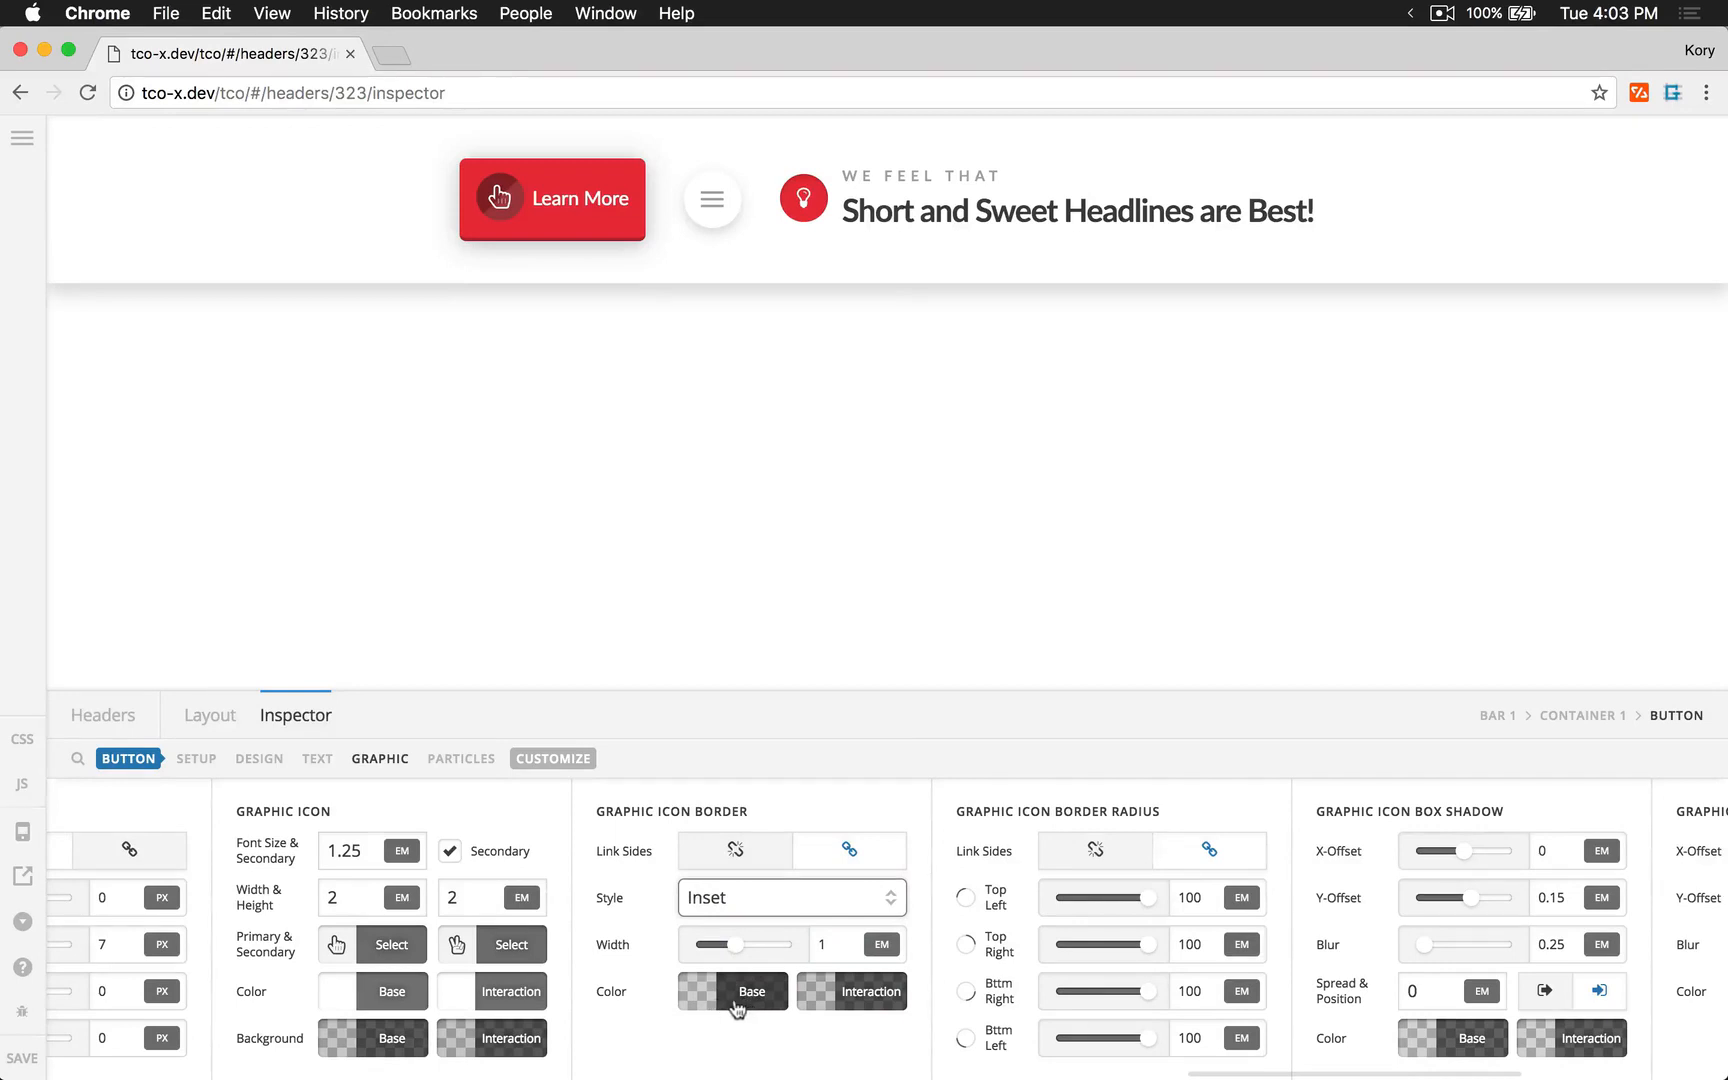
# - Try an opaque blue, rgb(39, 96, 211), as the graphic icon border's base color
pyautogui.click(736, 1005)
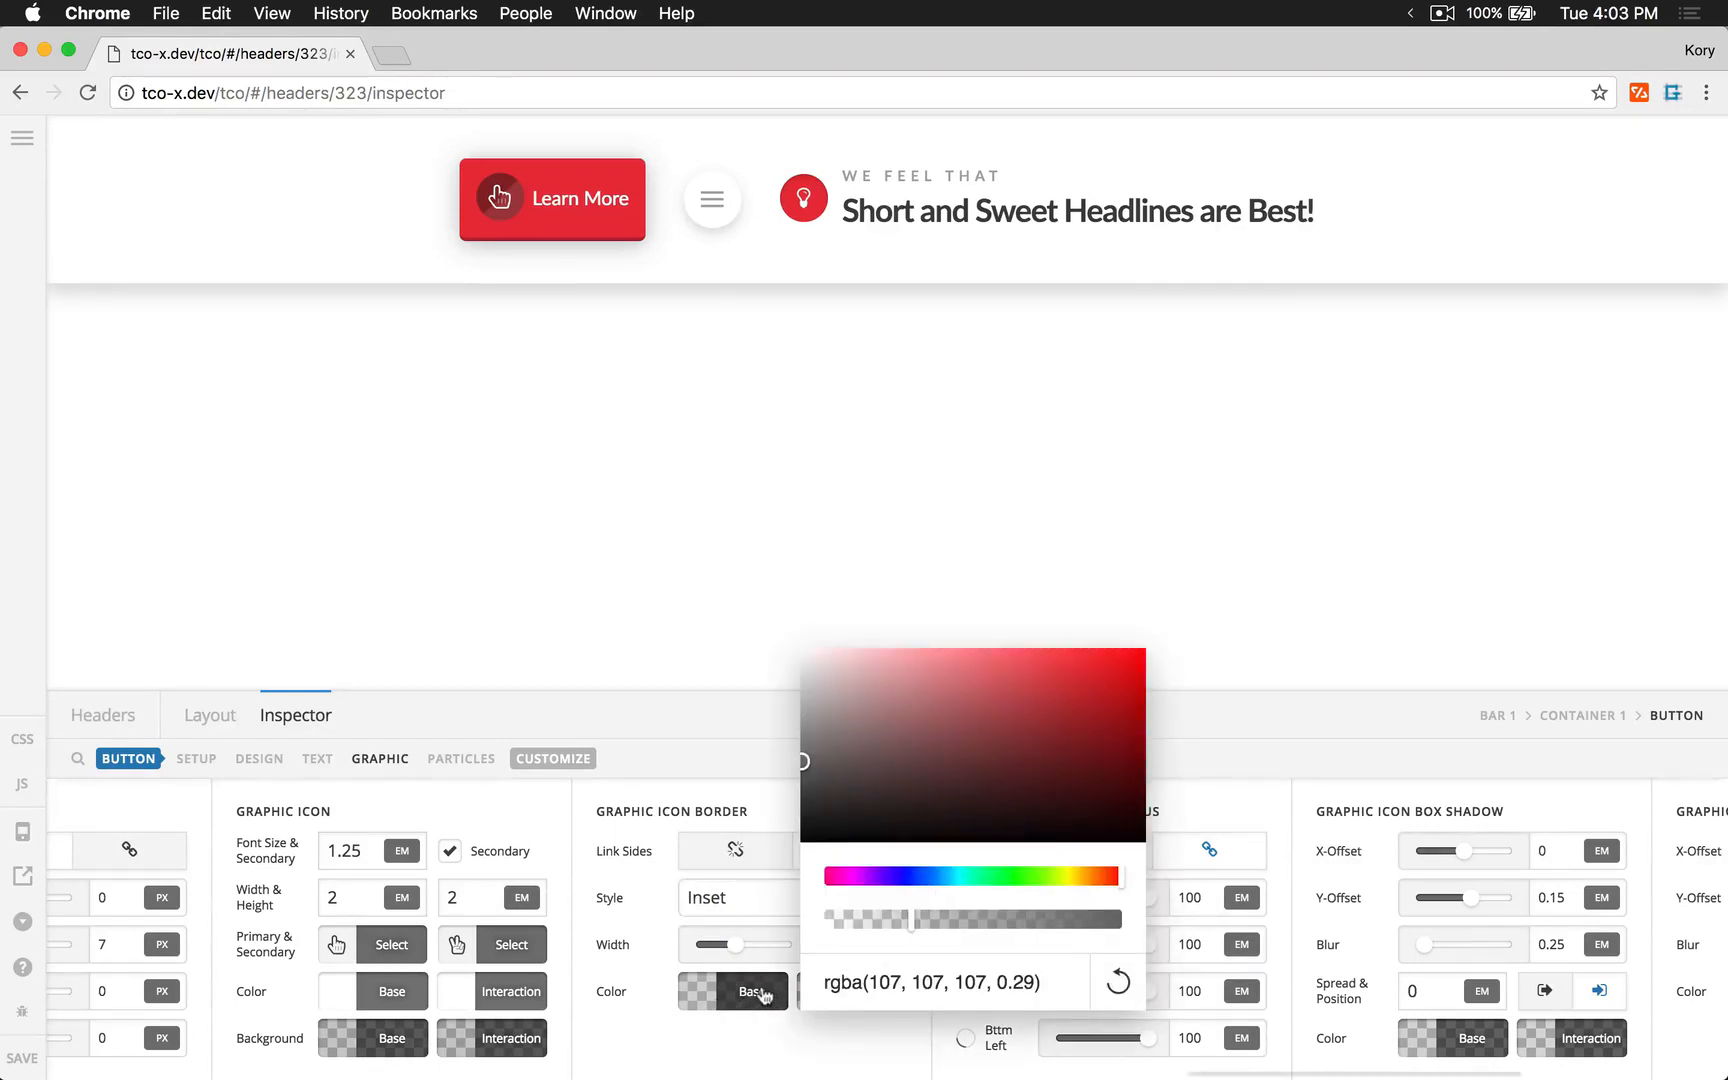
pyautogui.click(940, 876)
pyautogui.click(983, 733)
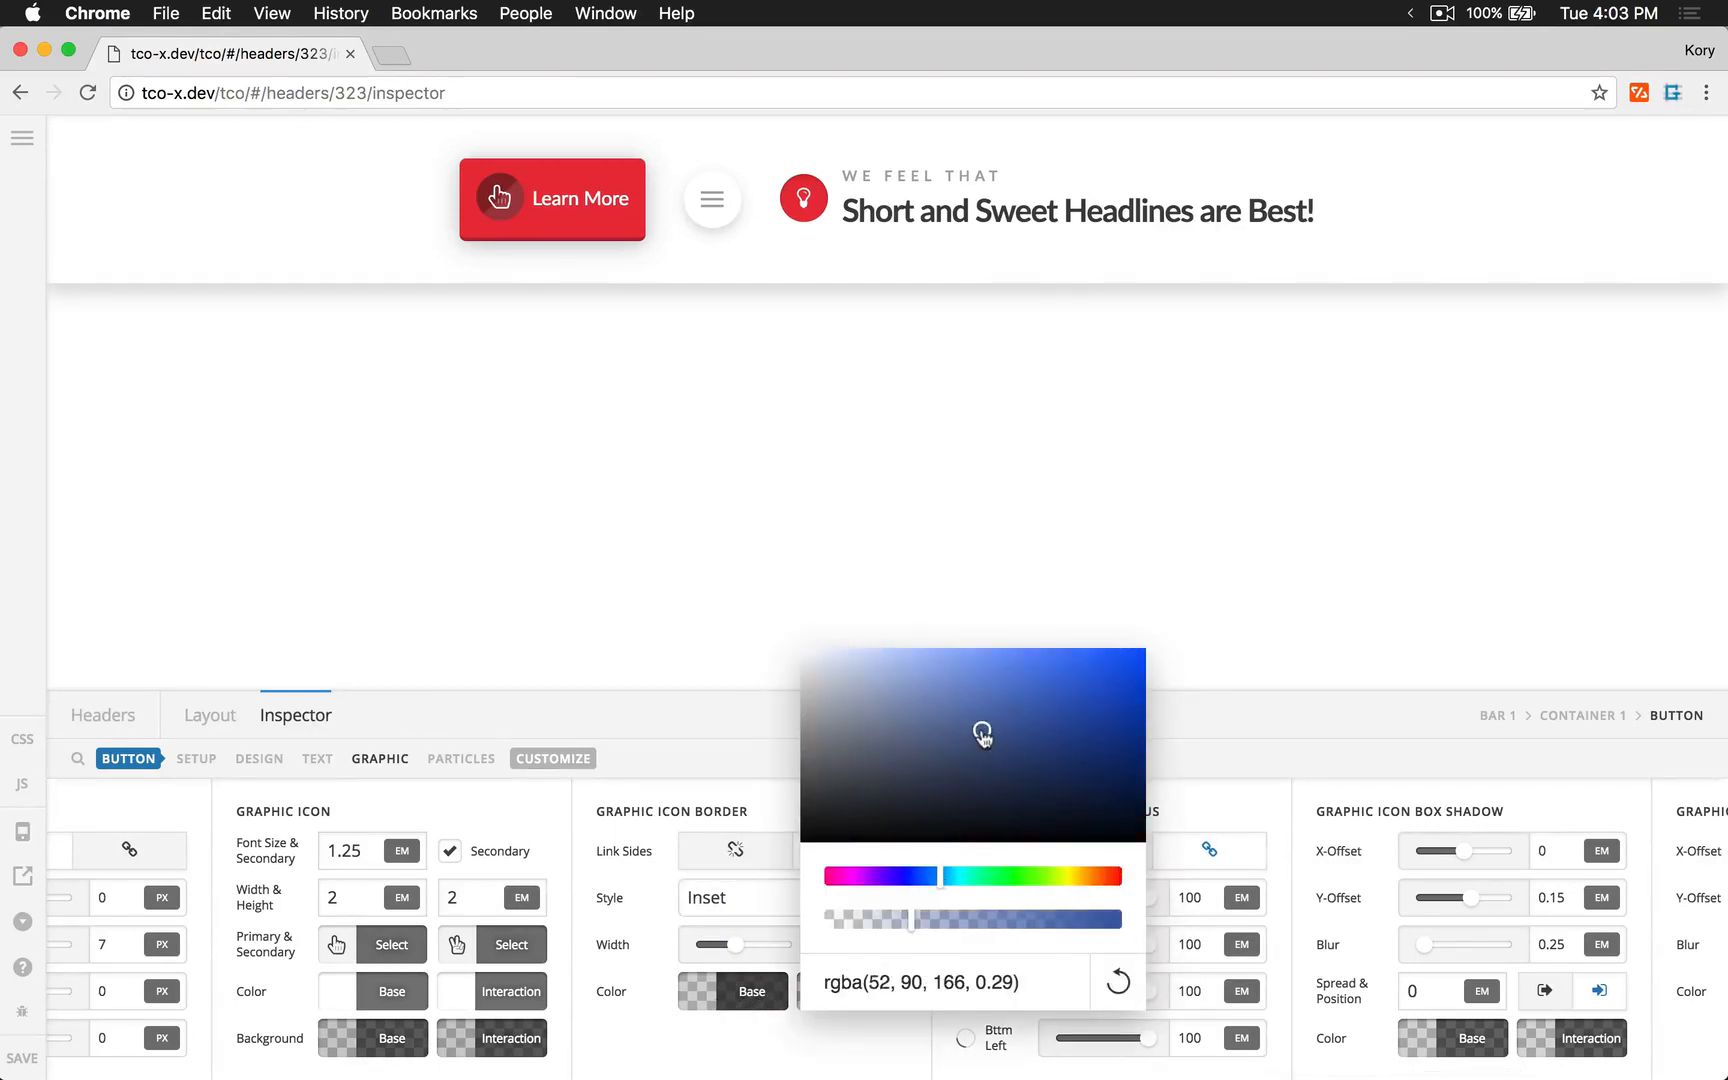
pyautogui.click(1039, 703)
pyautogui.moveTo(968, 919); pyautogui.dragTo(1316, 914)
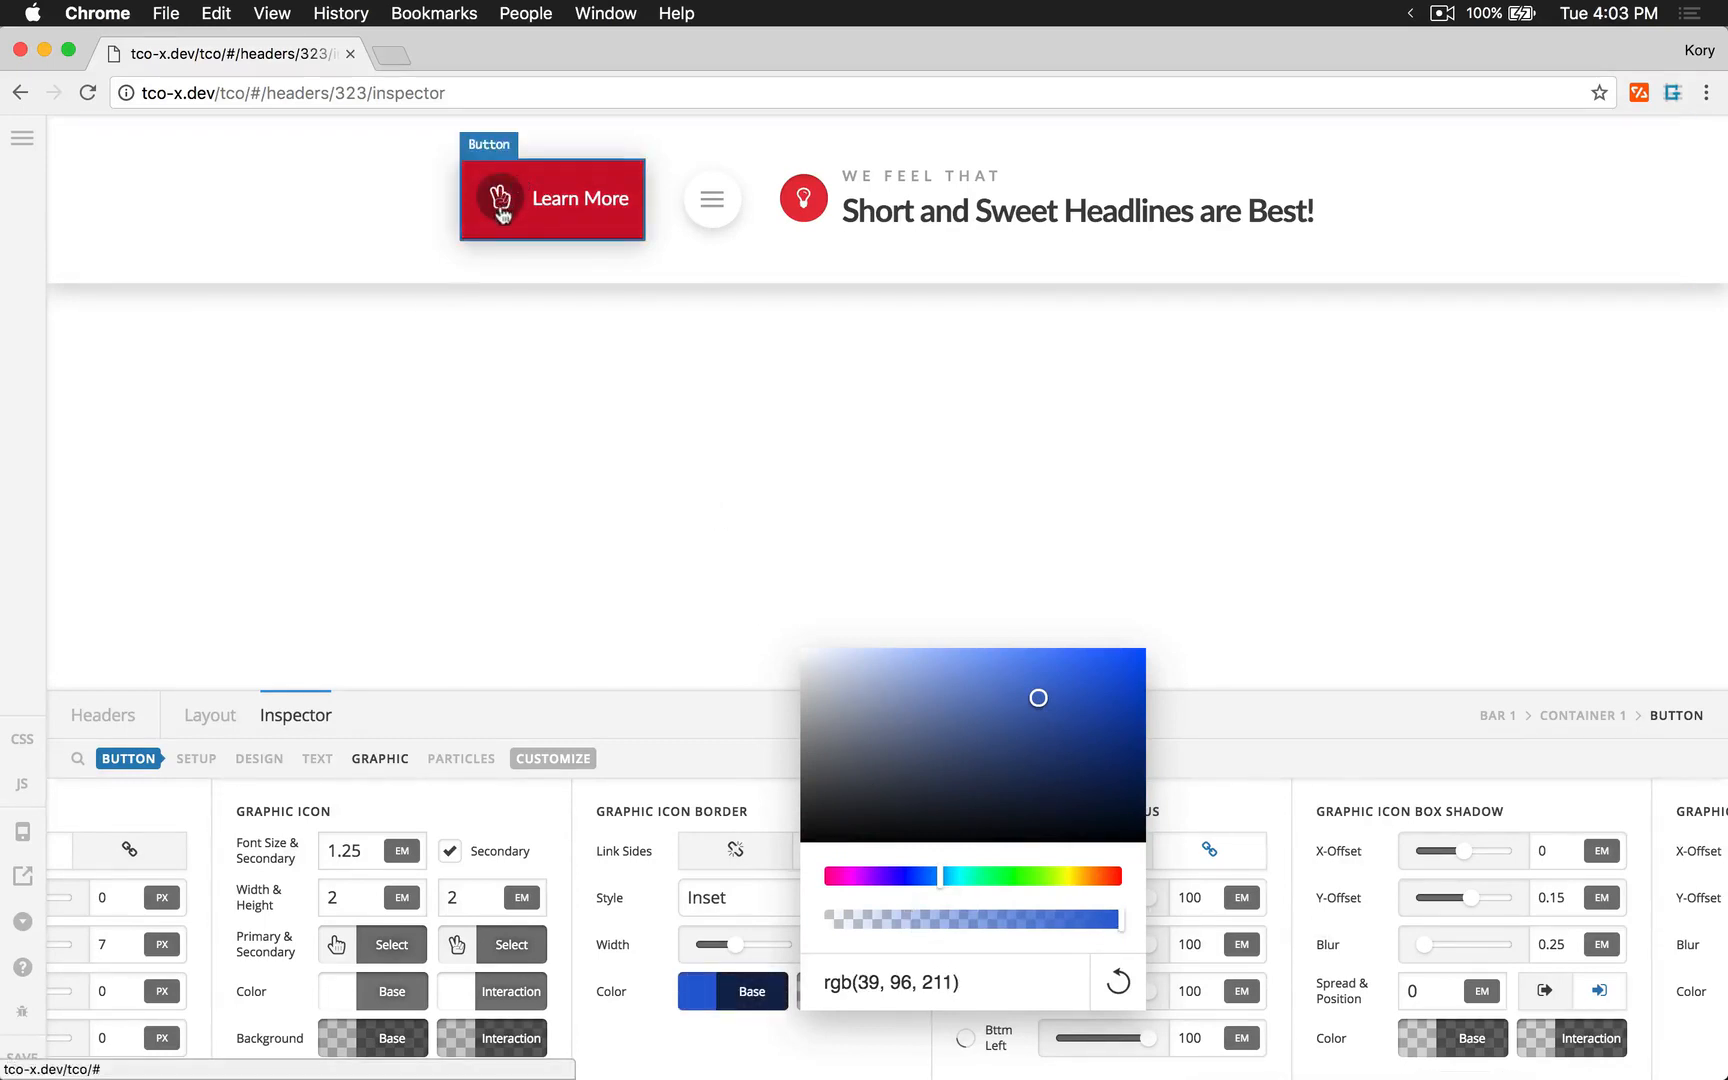
pyautogui.click(741, 988)
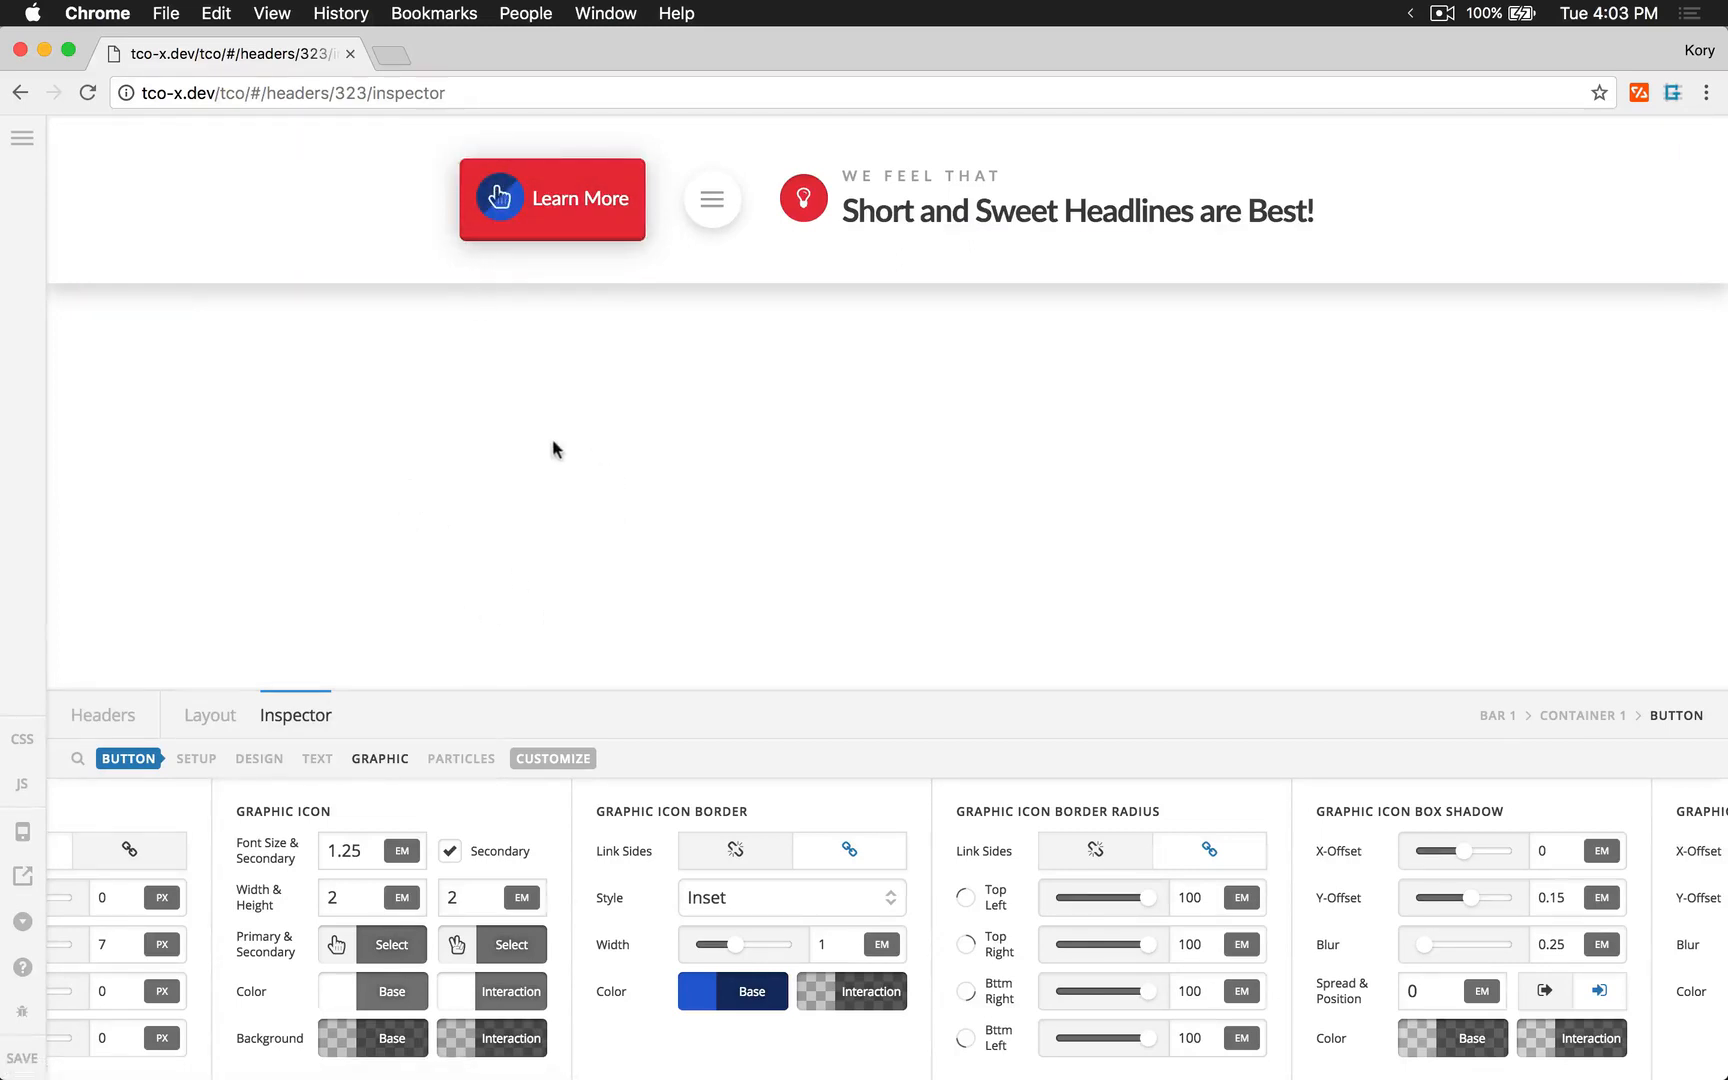
# - Try the Outset style on the blue graphic icon border, followed by Ridge
pyautogui.click(722, 995)
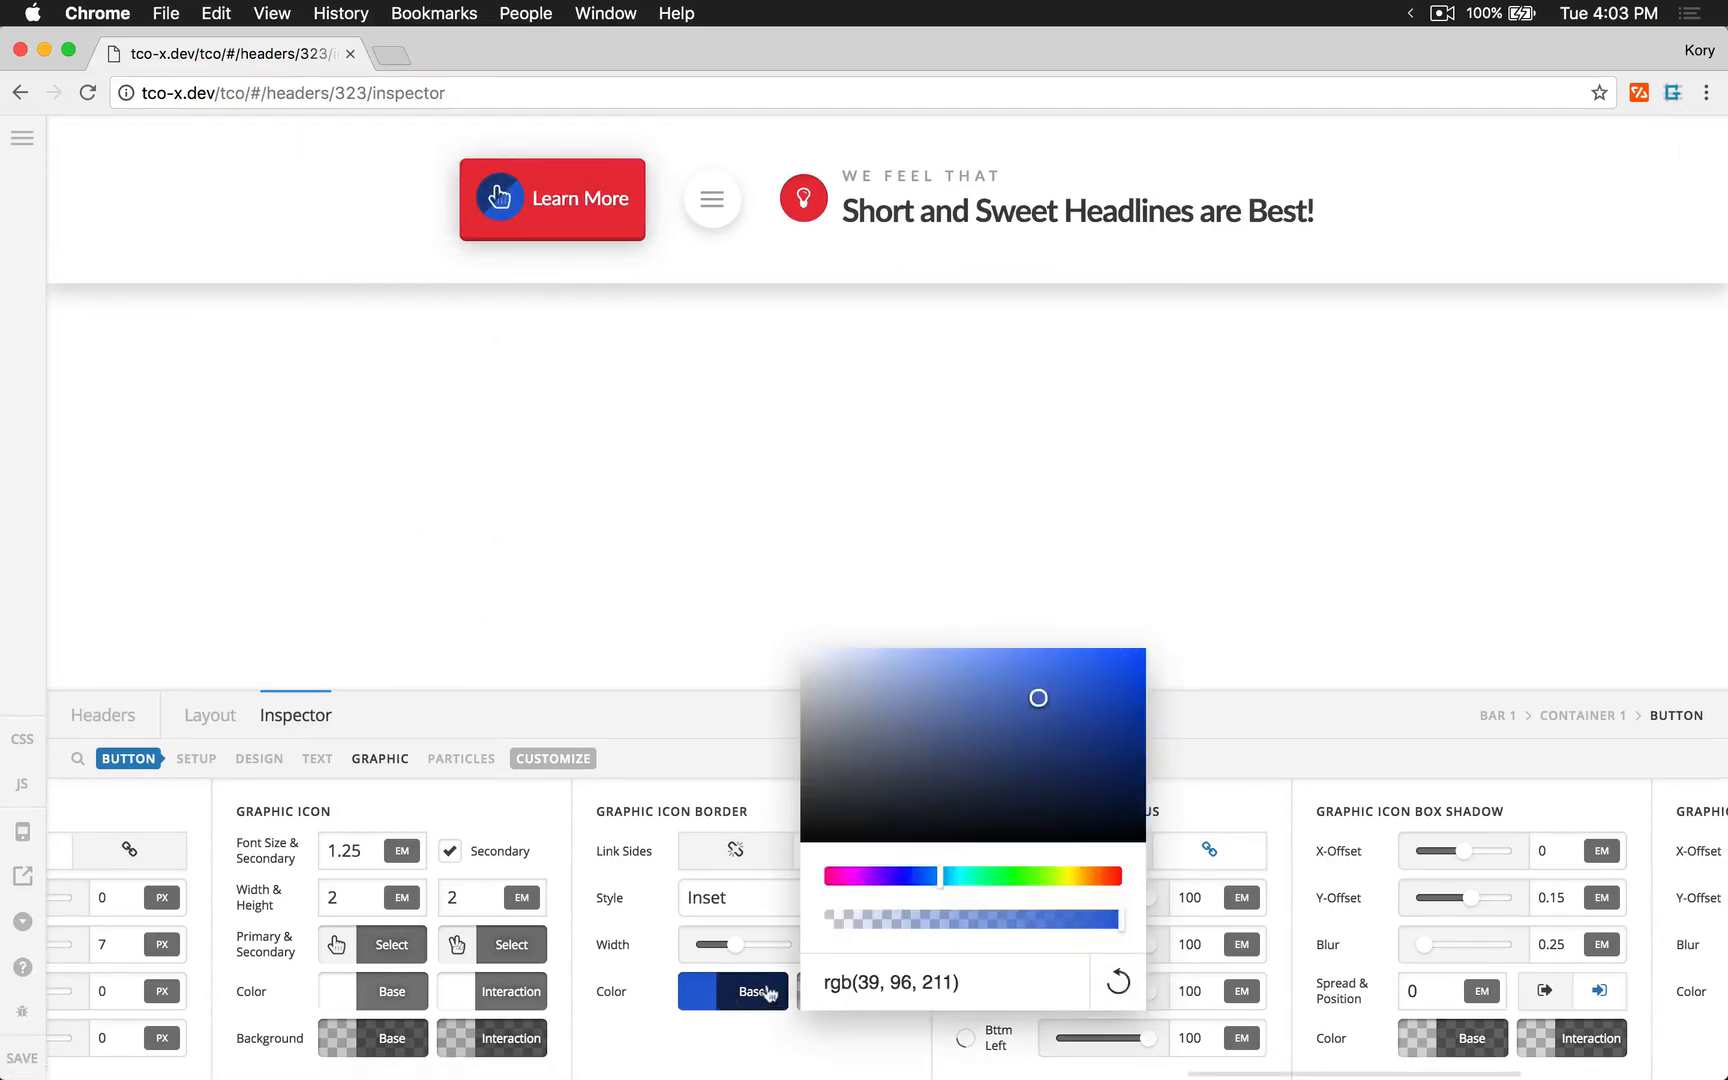
pyautogui.click(752, 991)
pyautogui.click(773, 901)
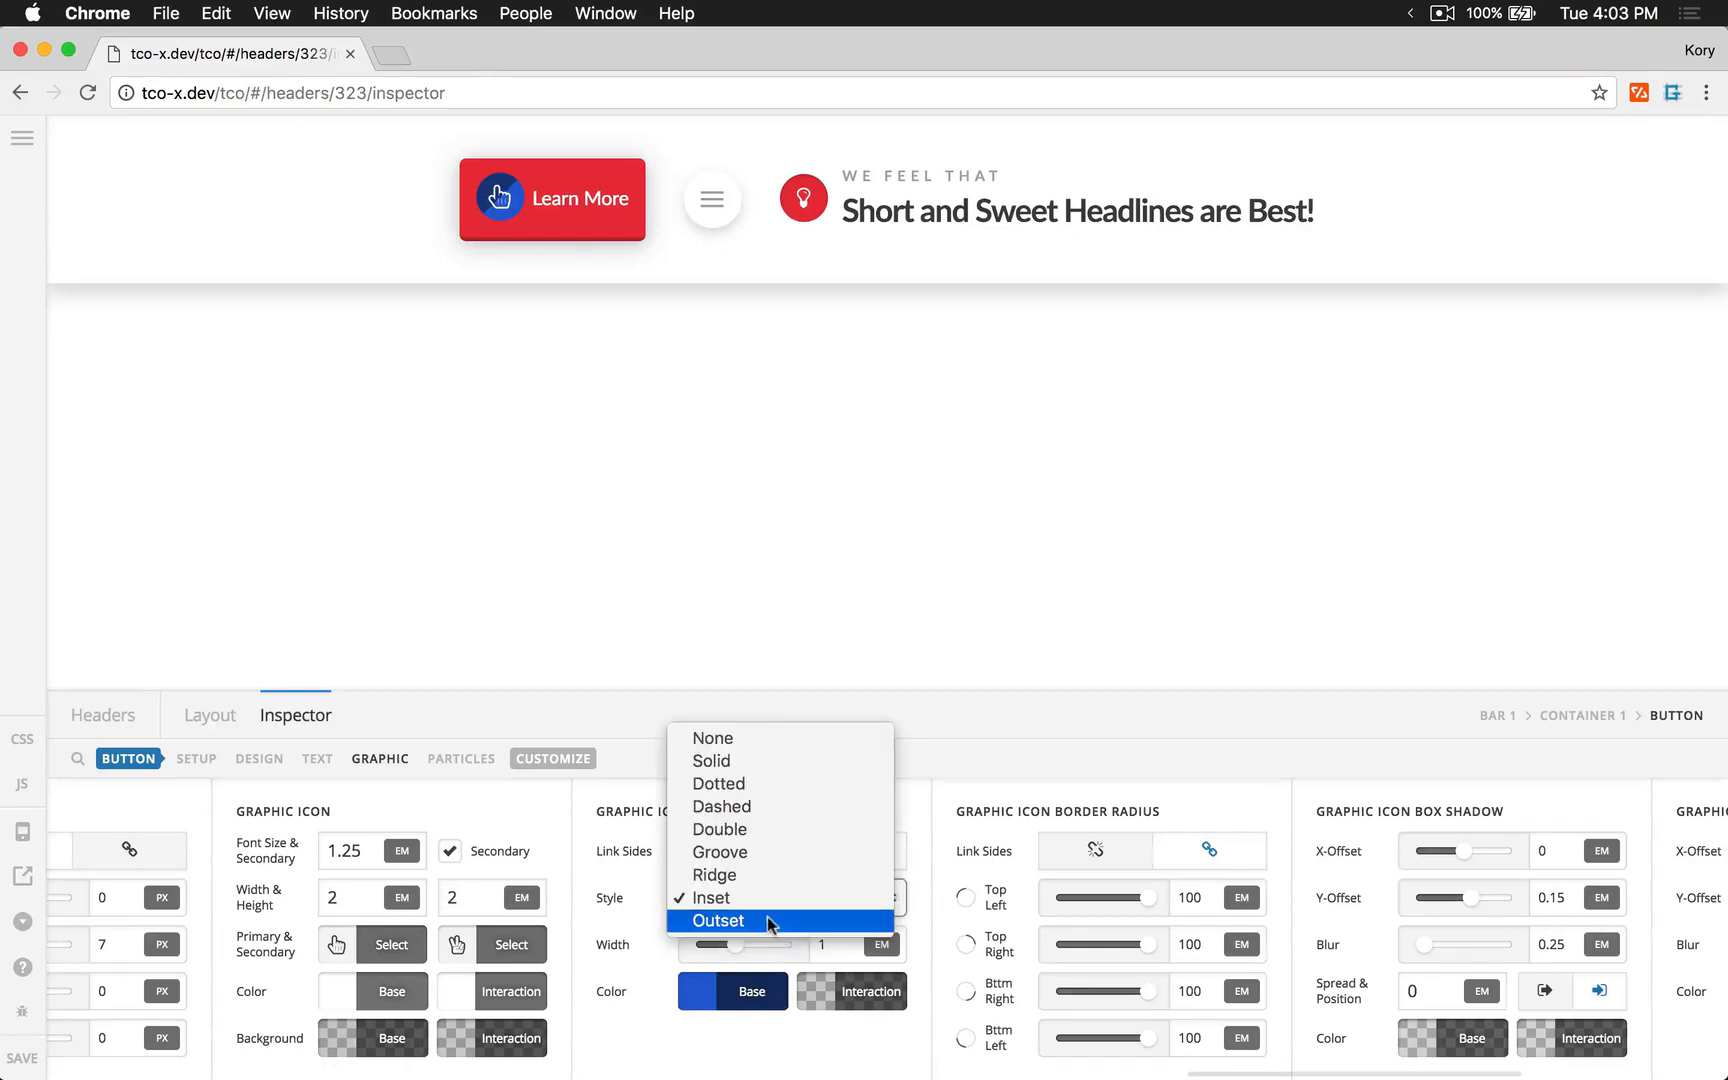
pyautogui.click(760, 913)
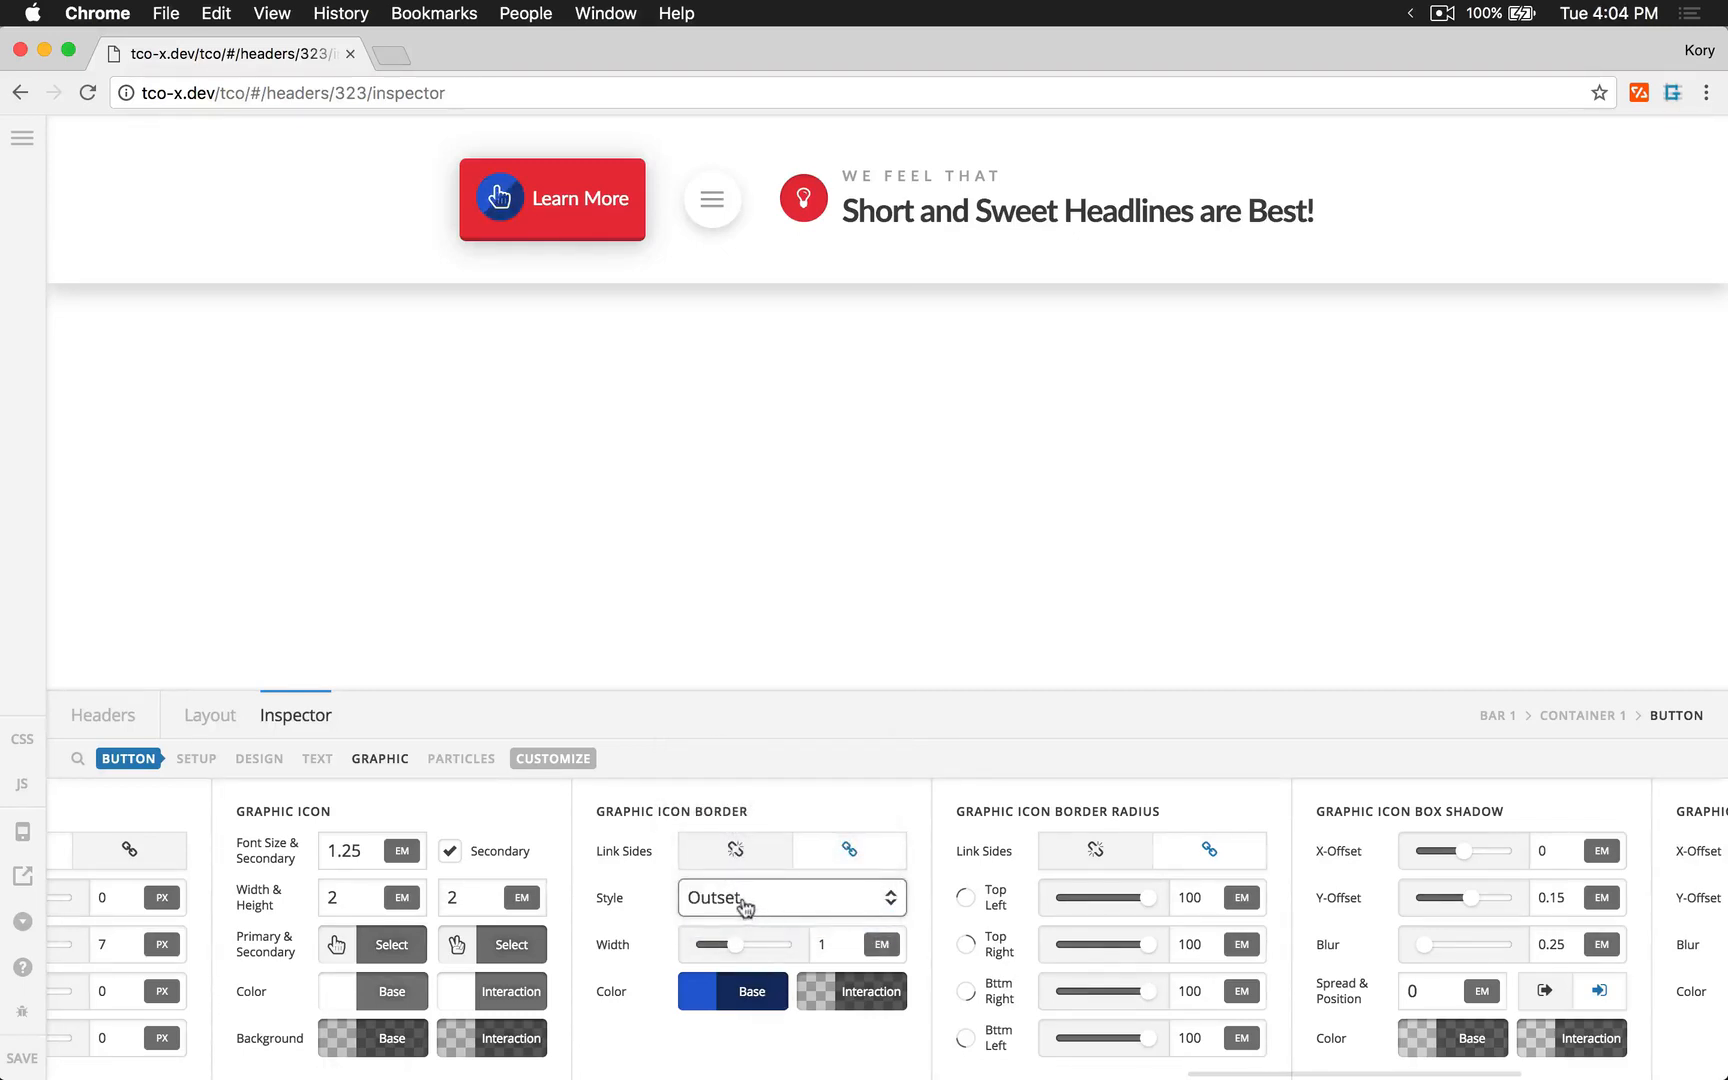
pyautogui.click(744, 900)
pyautogui.click(753, 861)
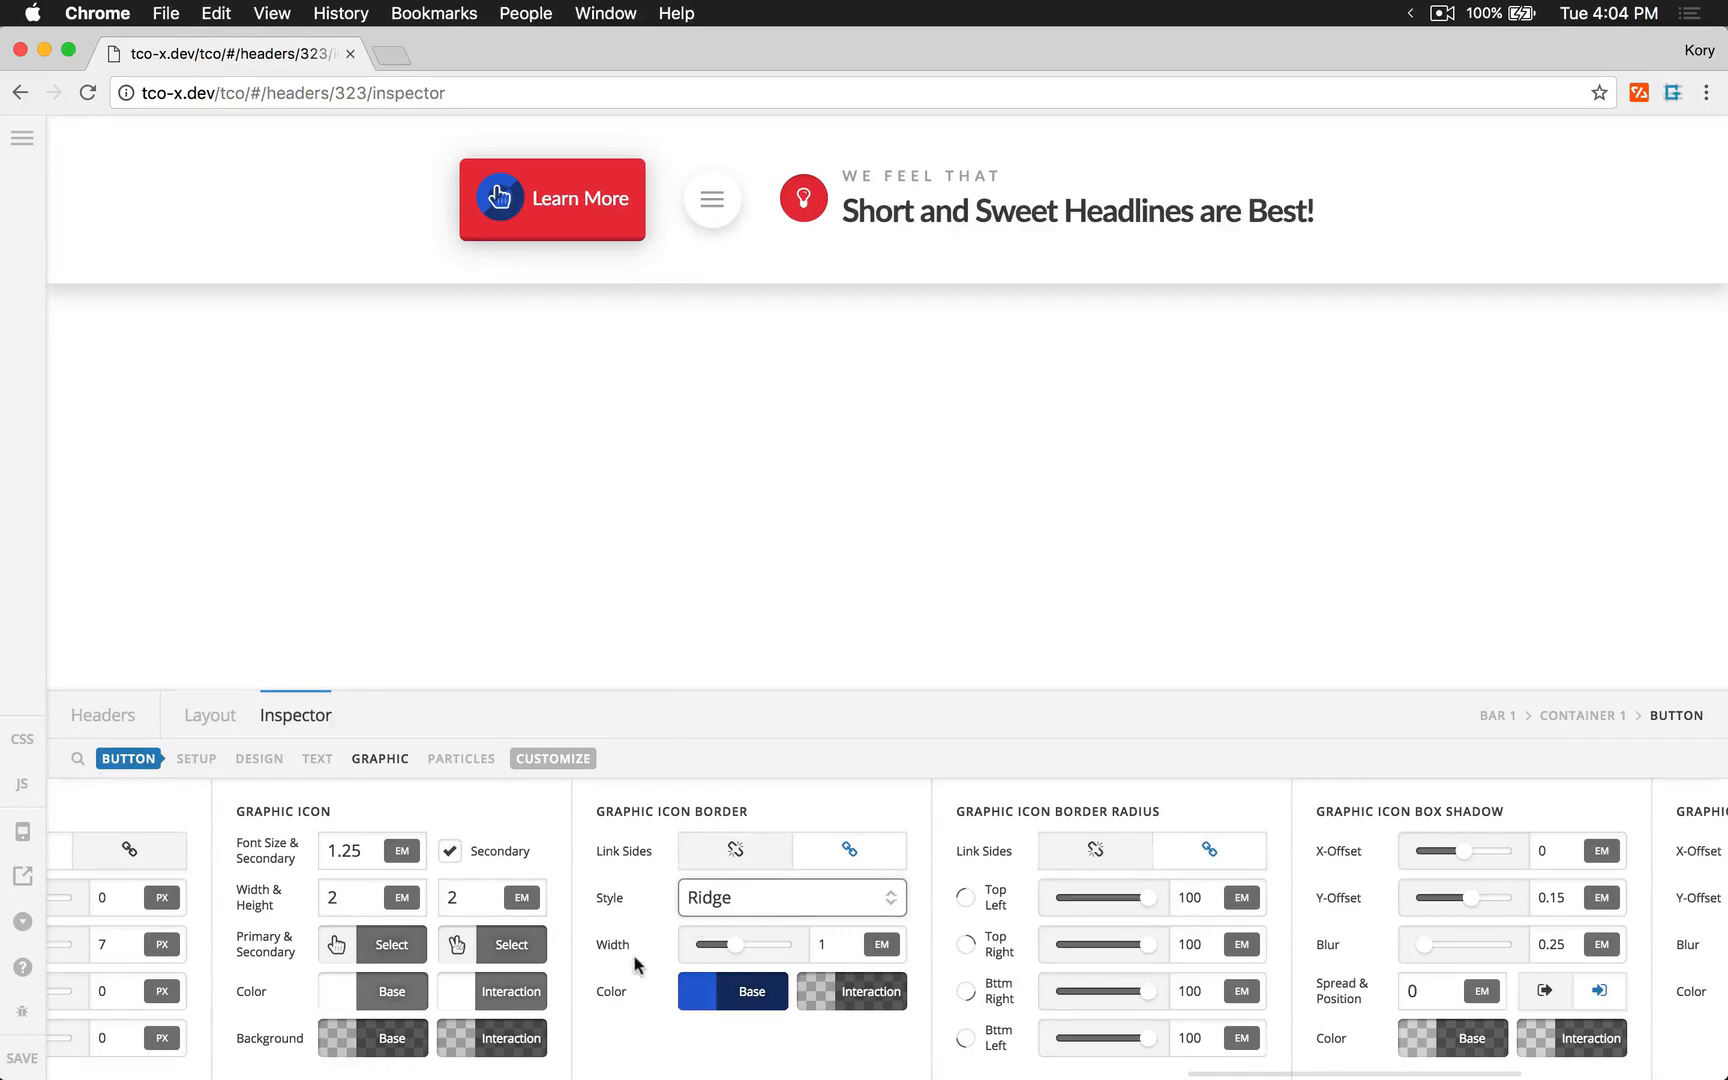
pyautogui.click(350, 992)
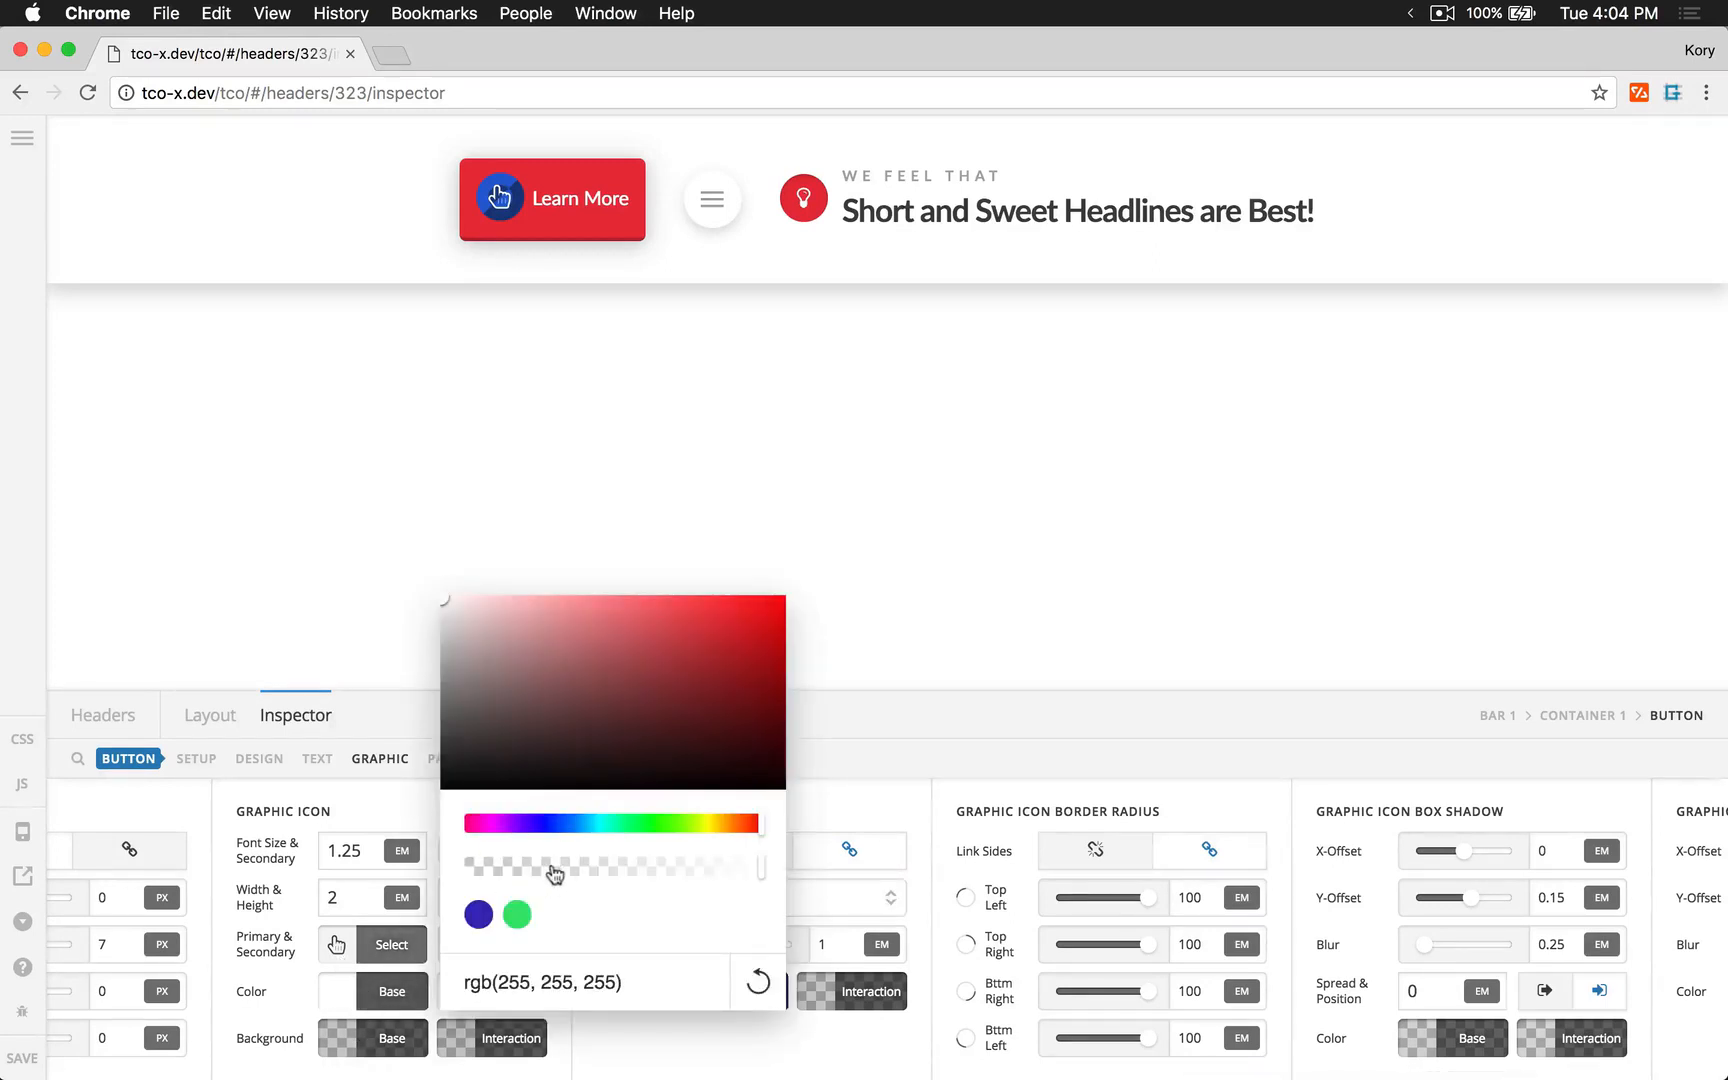
pyautogui.moveTo(551, 868); pyautogui.dragTo(995, 888)
pyautogui.click(363, 993)
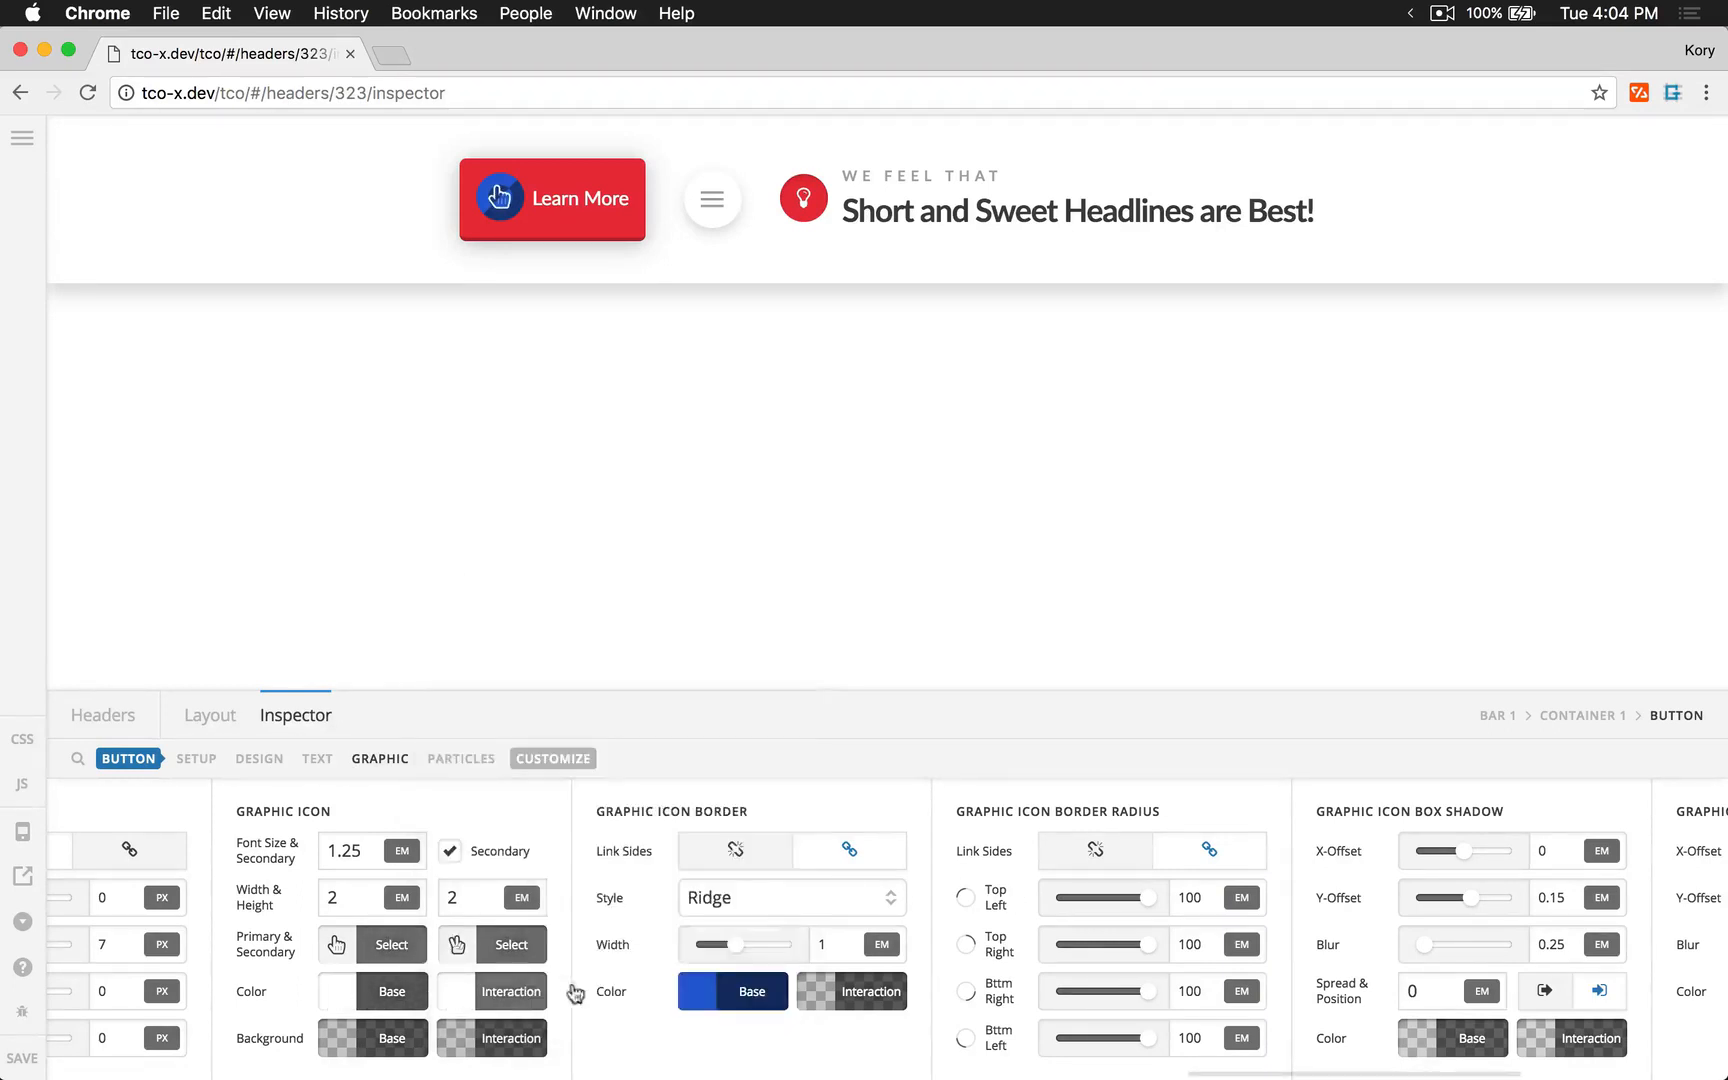
# - Try the Groove style on the graphic icon border, followed by Inset
pyautogui.click(782, 907)
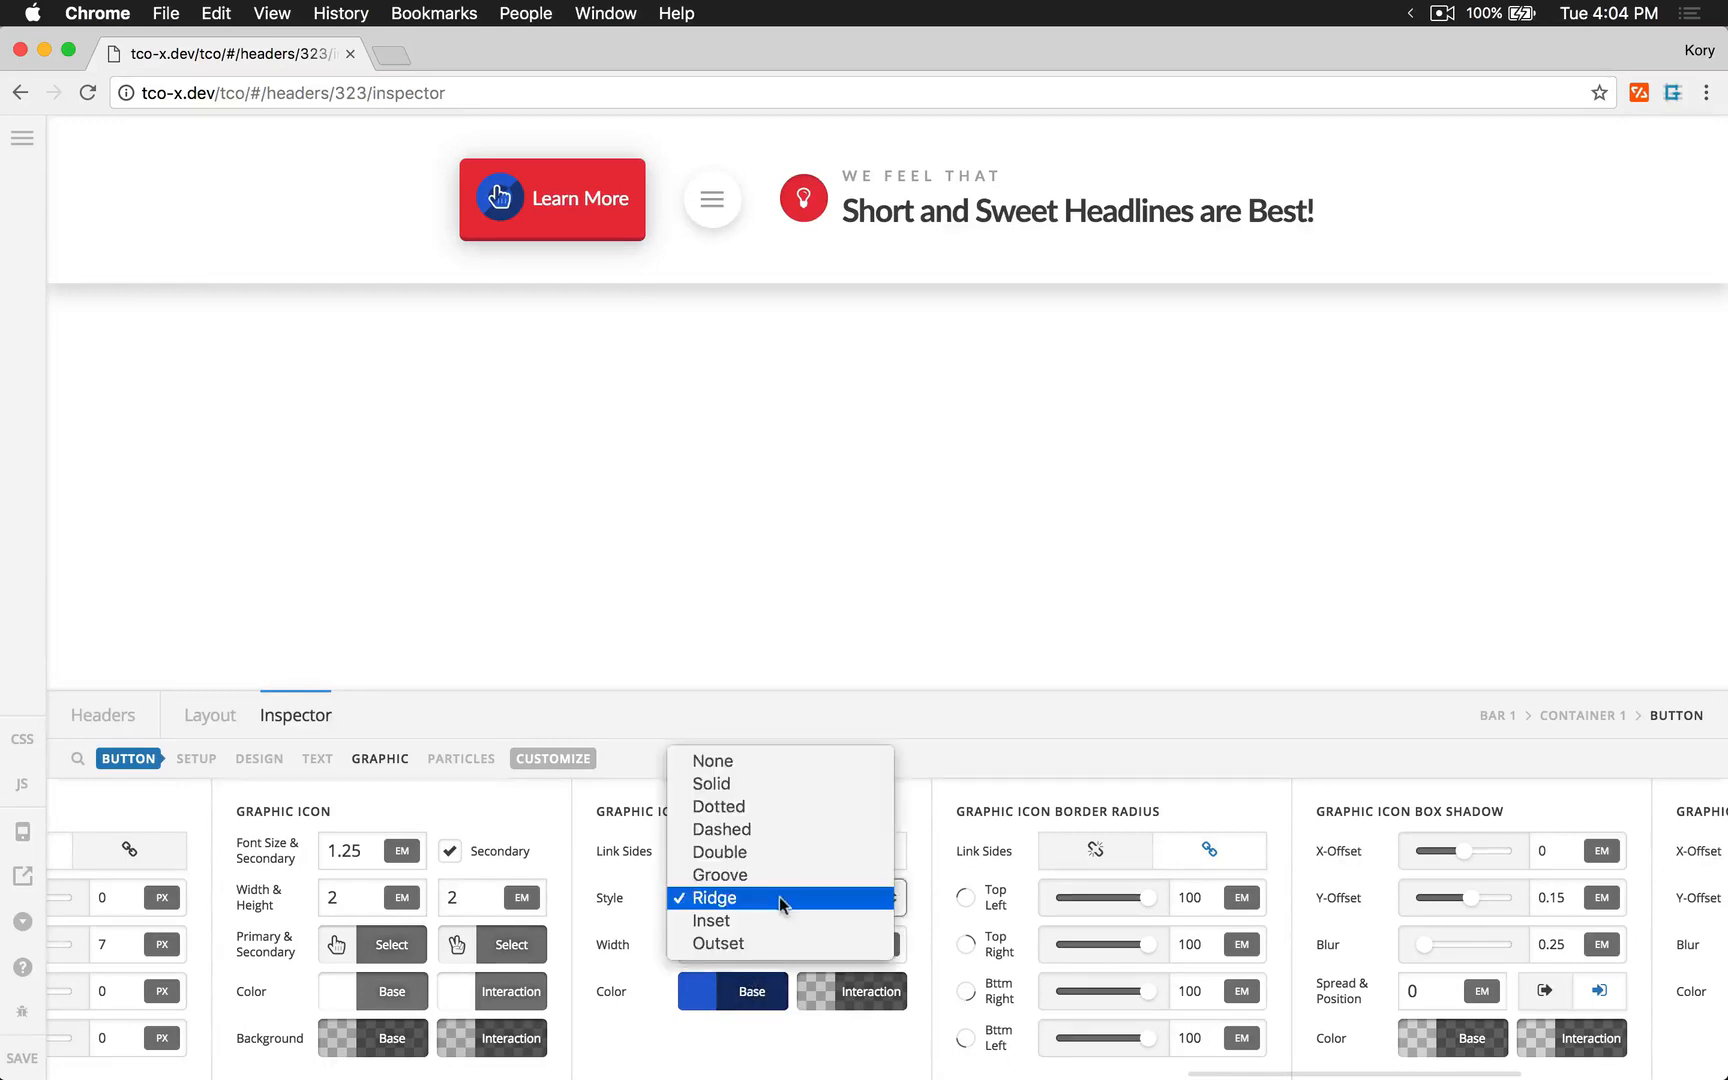
pyautogui.click(771, 878)
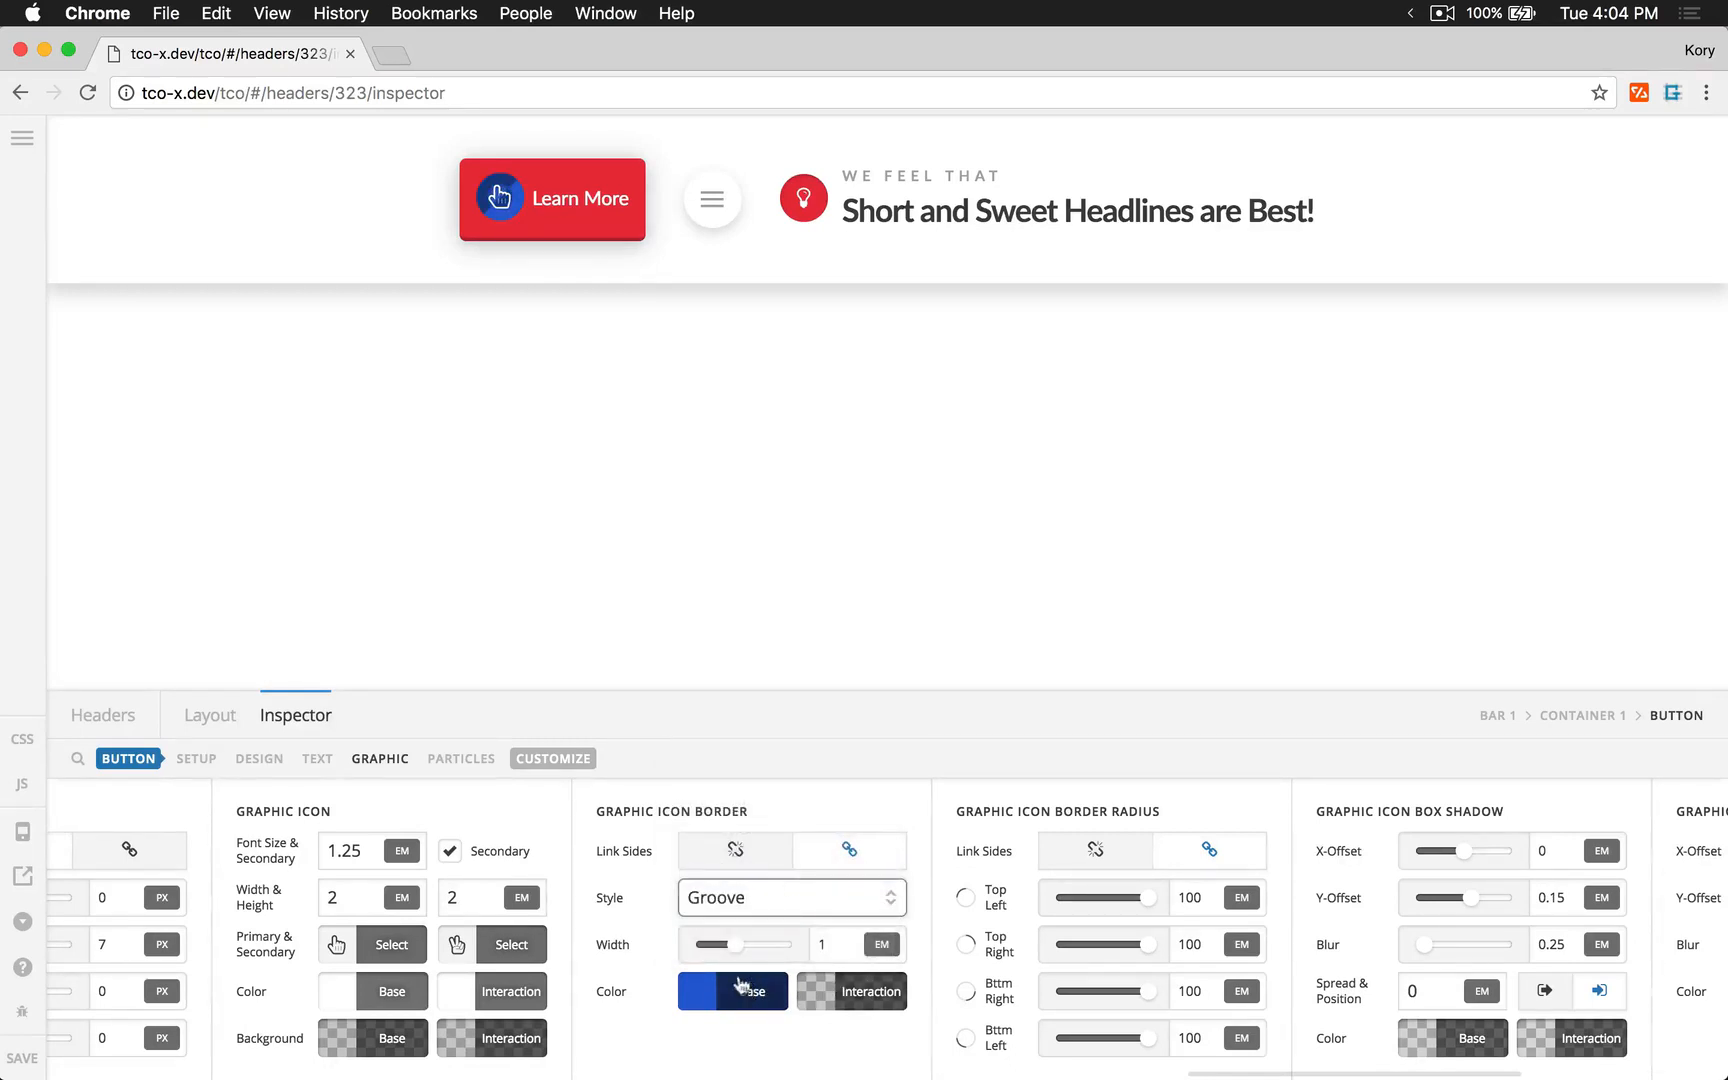
pyautogui.click(741, 911)
pyautogui.click(744, 943)
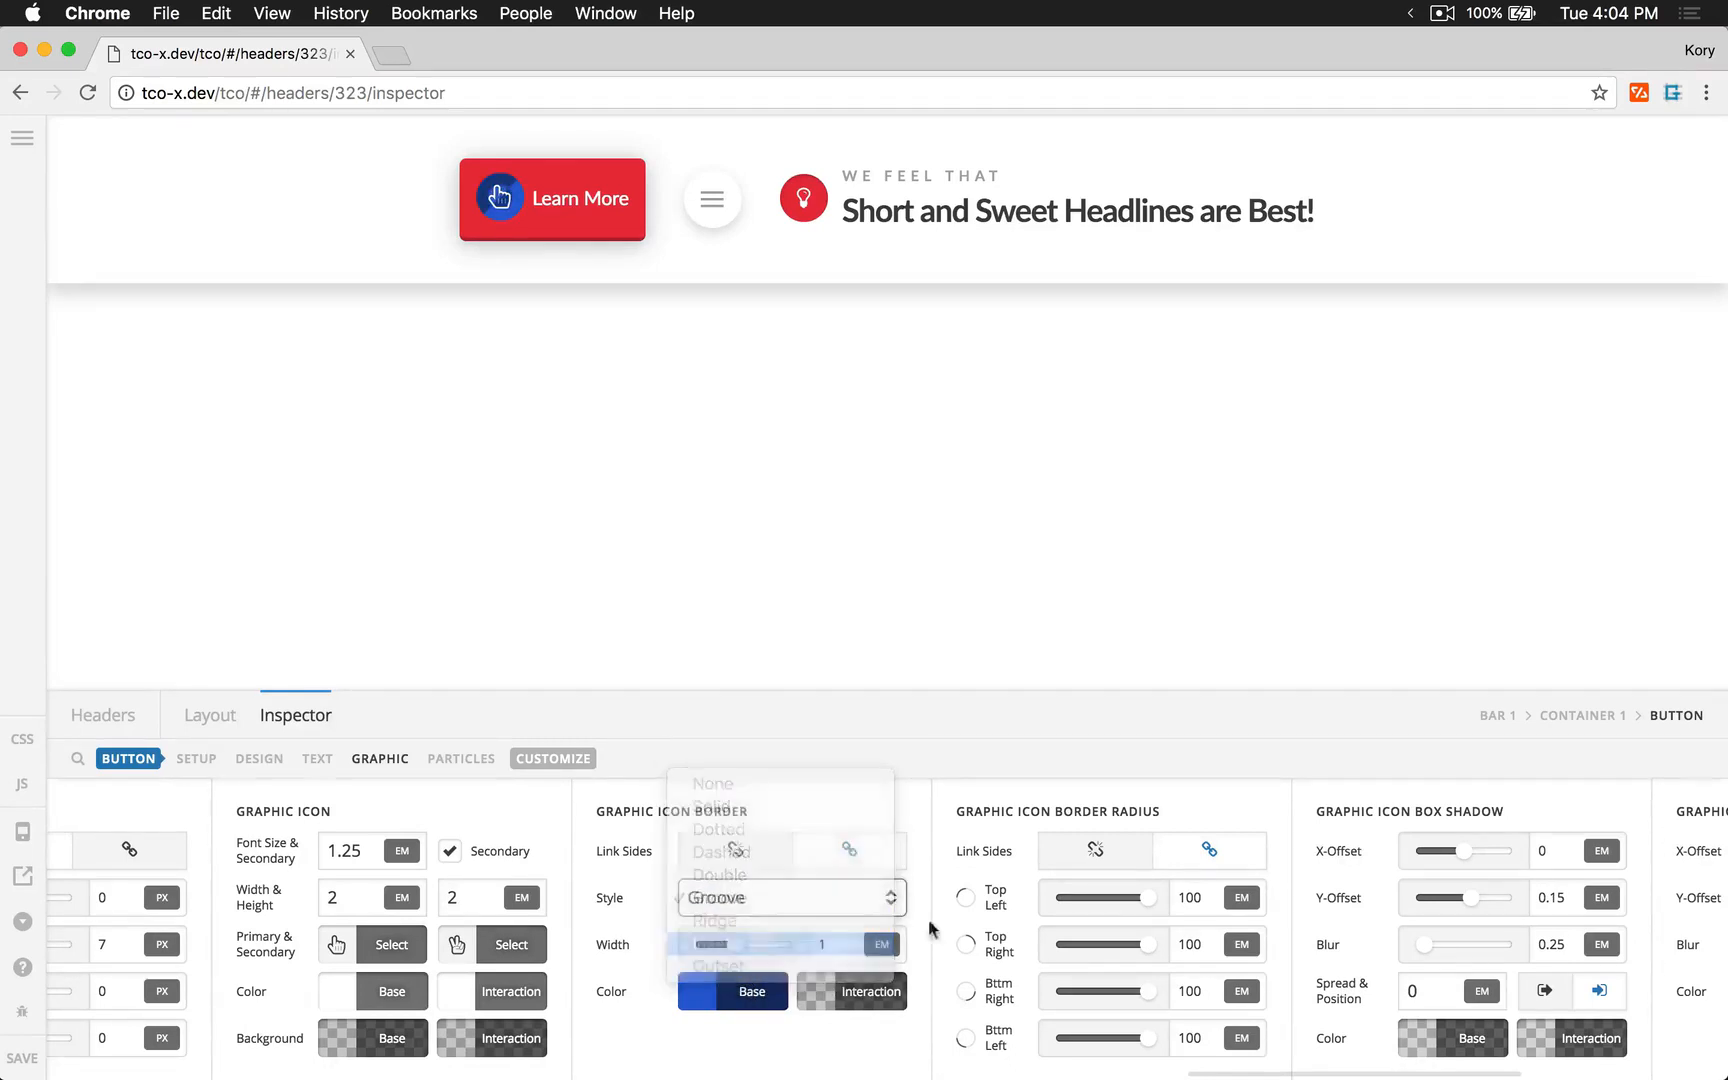
# - Set the graphic icon border radius to 0.5 em on all four corners
pyautogui.doubleClick(1190, 897)
pyautogui.write('0.5')
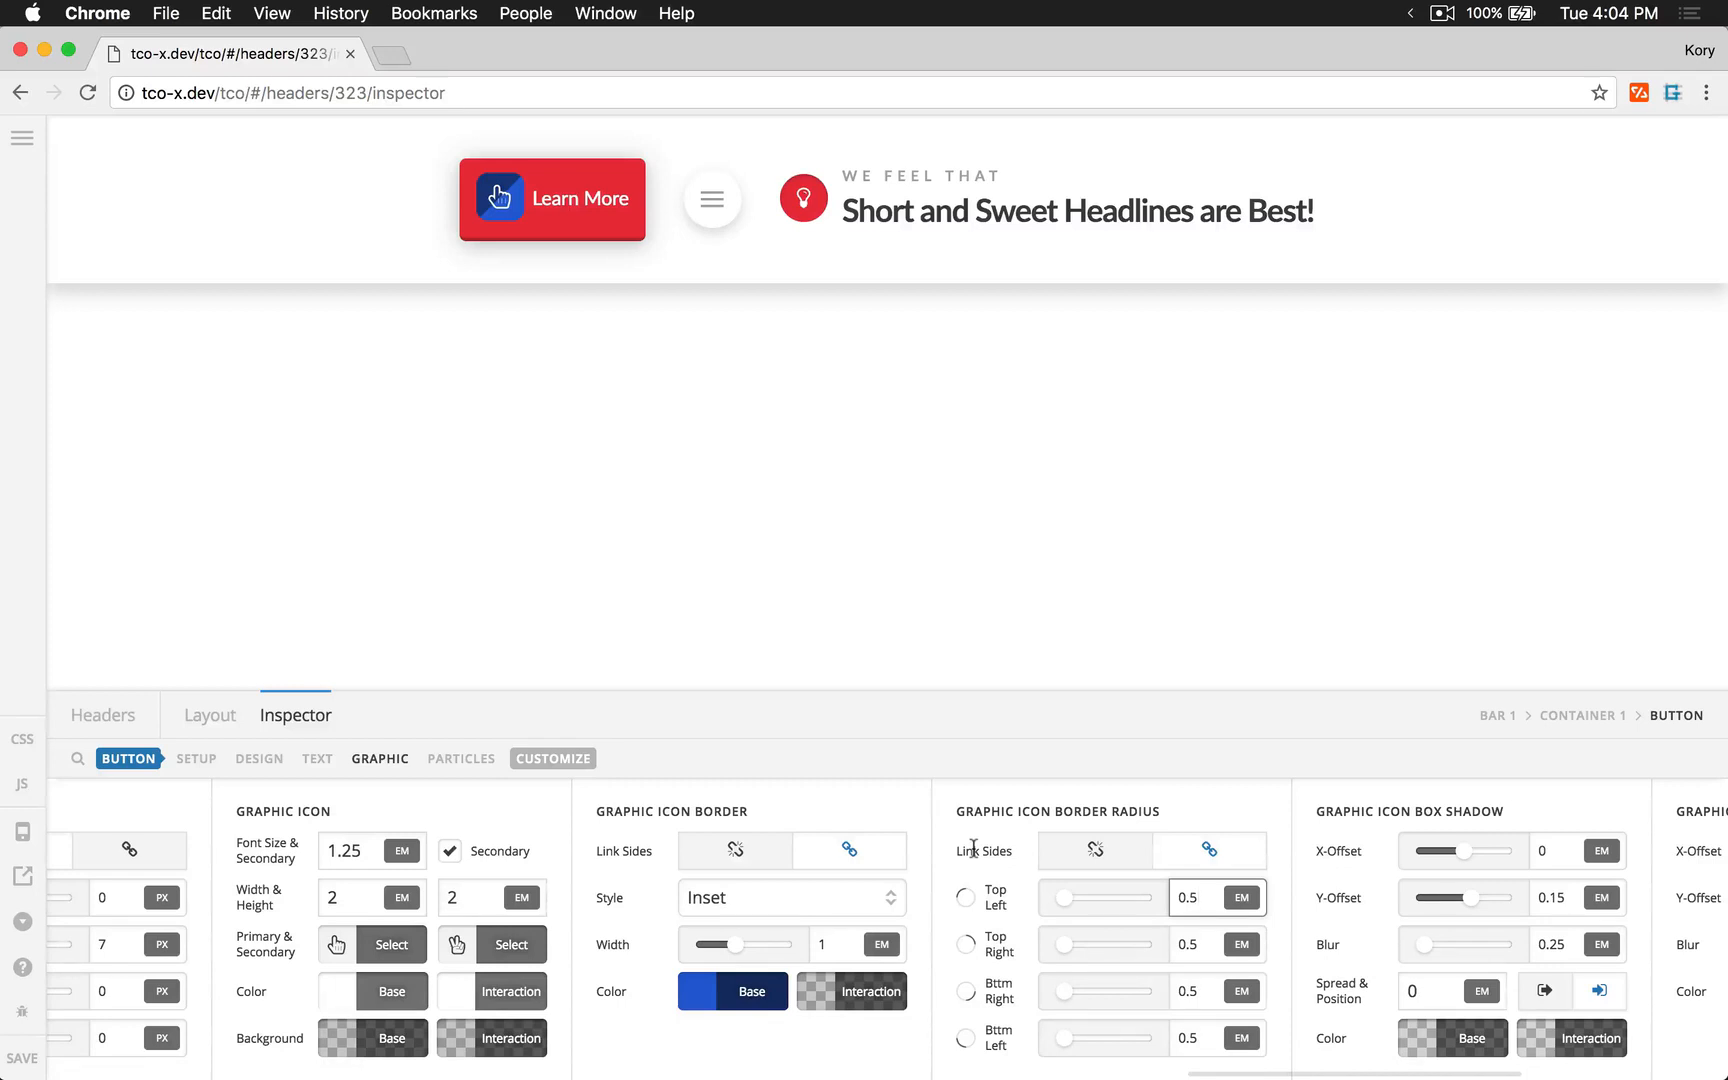
pyautogui.click(356, 894)
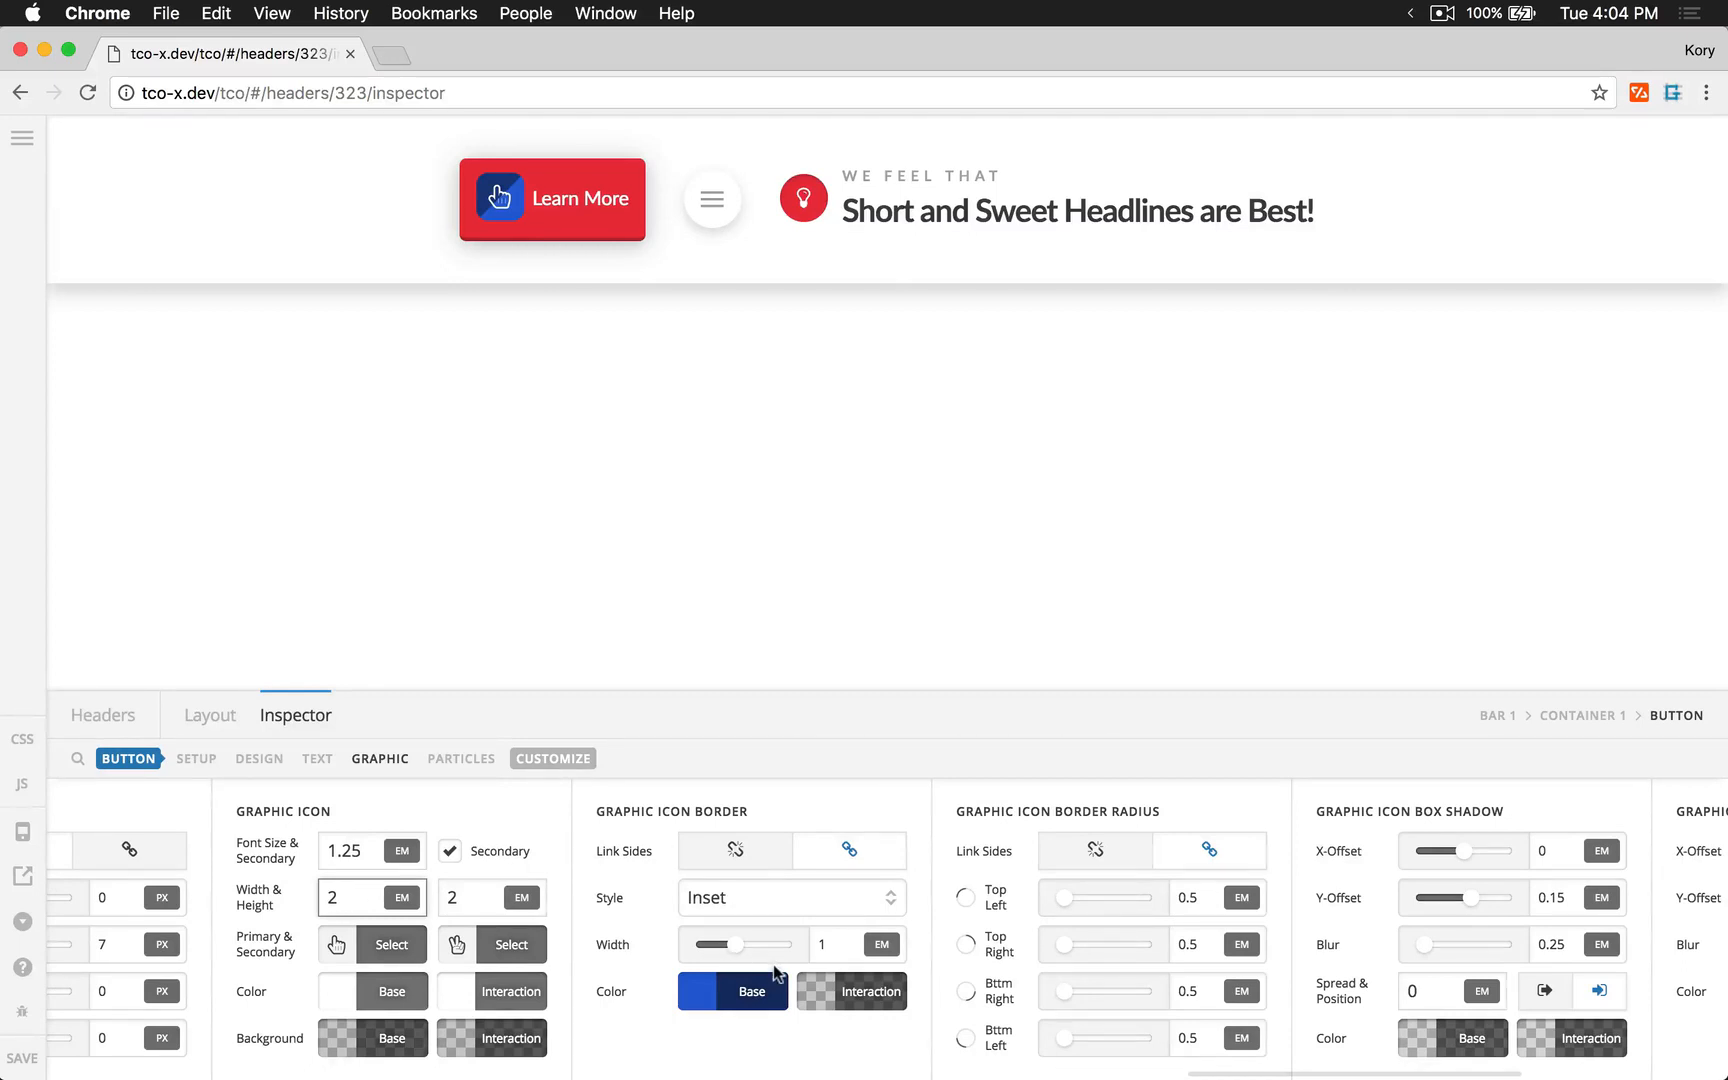
# - Set the graphic icon border's base color to black with 0.2 opacity
pyautogui.click(733, 1008)
pyautogui.moveTo(891, 832); pyautogui.dragTo(724, 890)
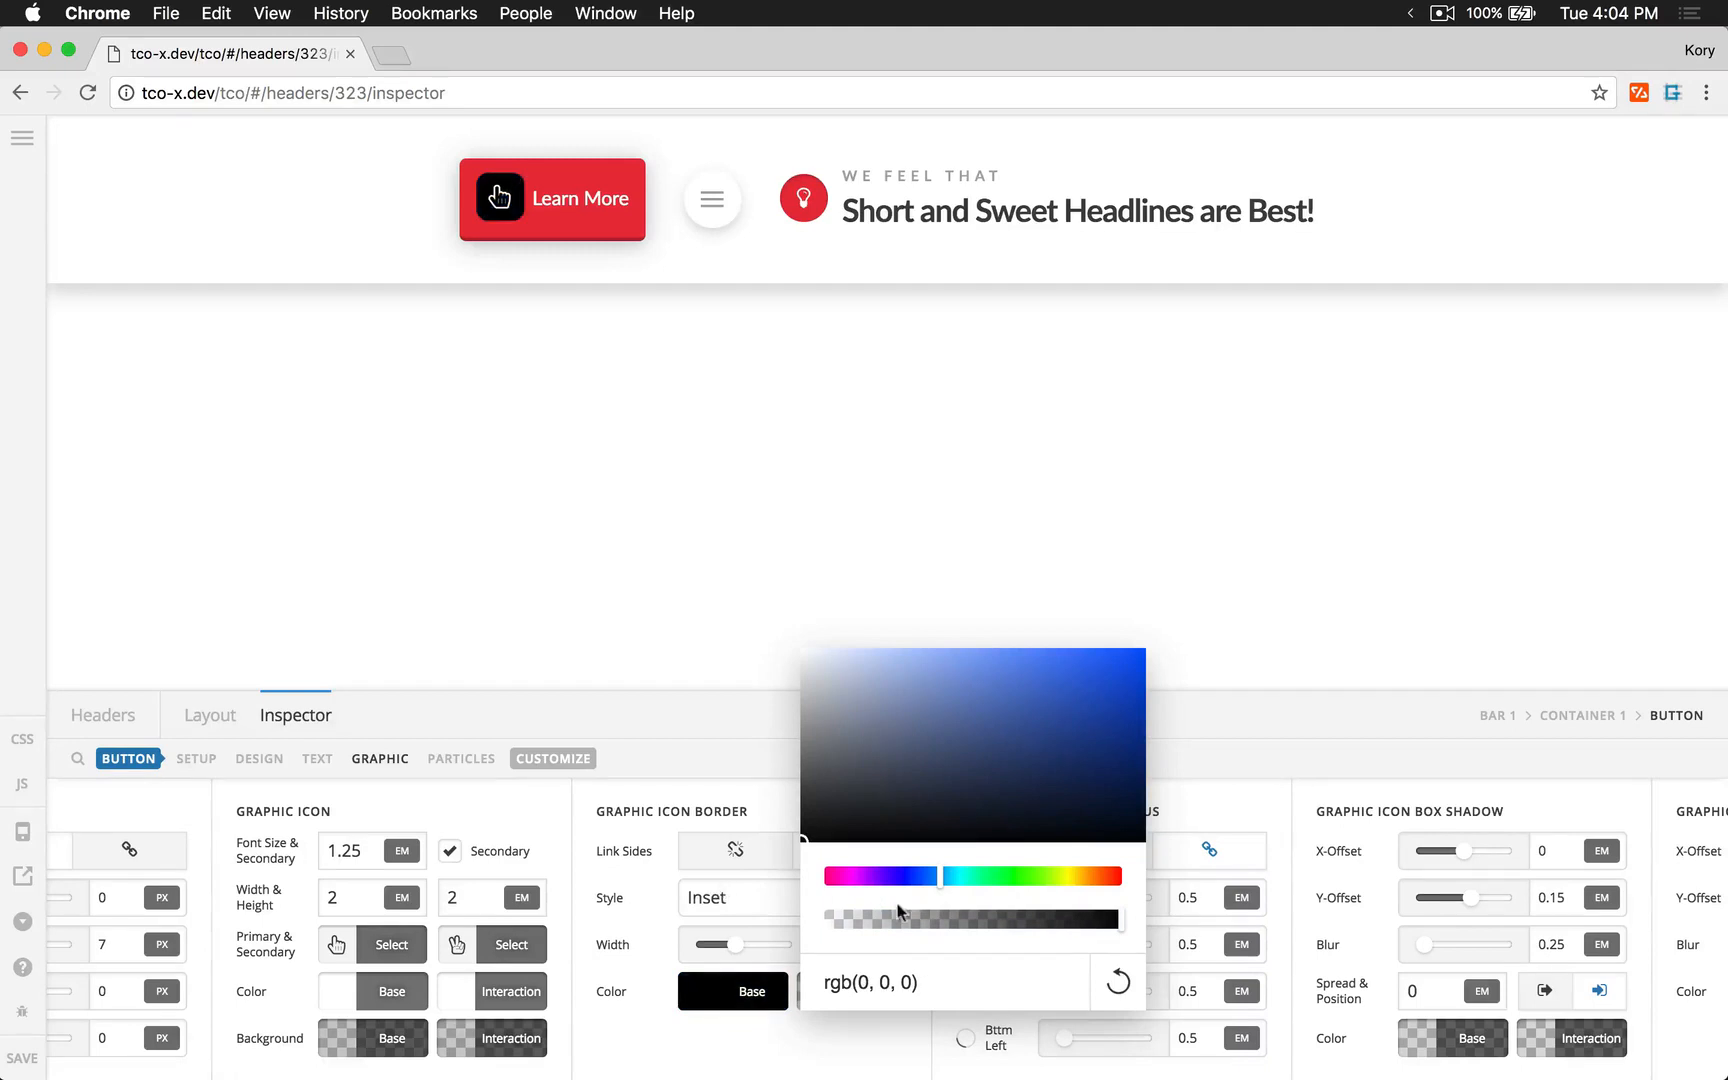
pyautogui.click(888, 920)
pyautogui.moveTo(888, 925); pyautogui.dragTo(884, 922)
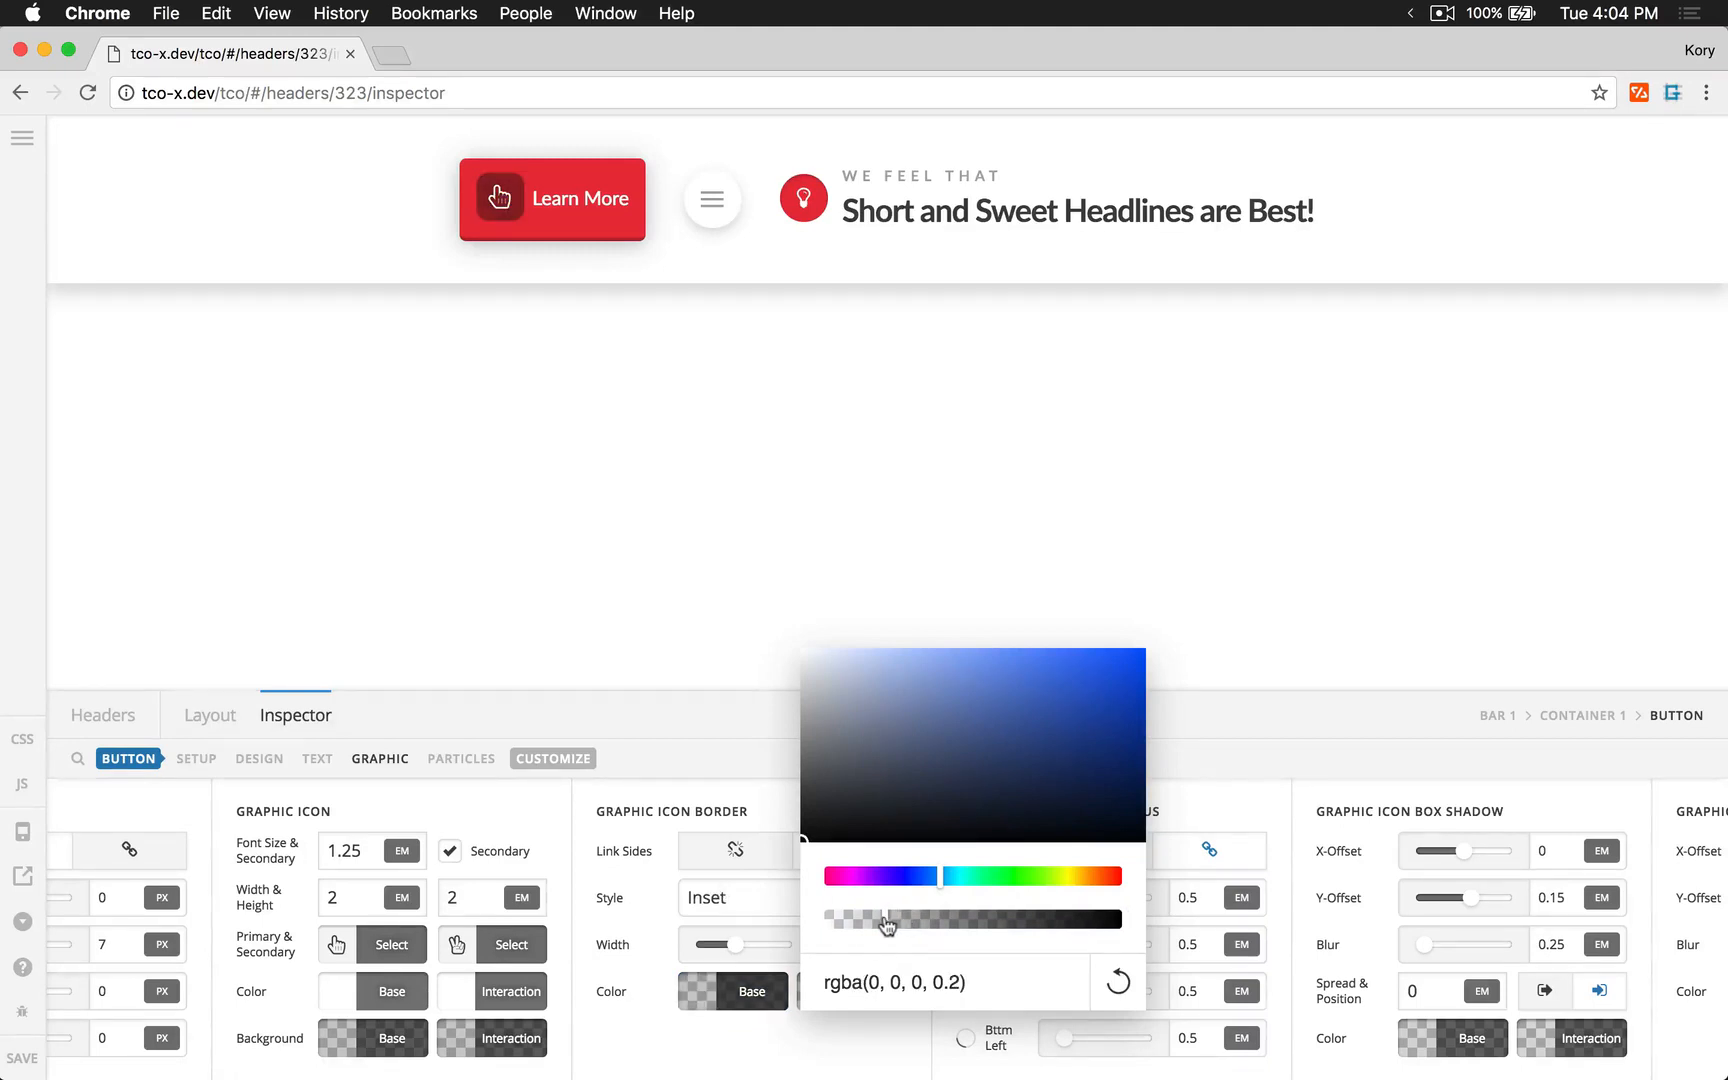
pyautogui.click(766, 1006)
# - Set the graphic icon border to the Solid style with a width of 2 px
pyautogui.click(764, 901)
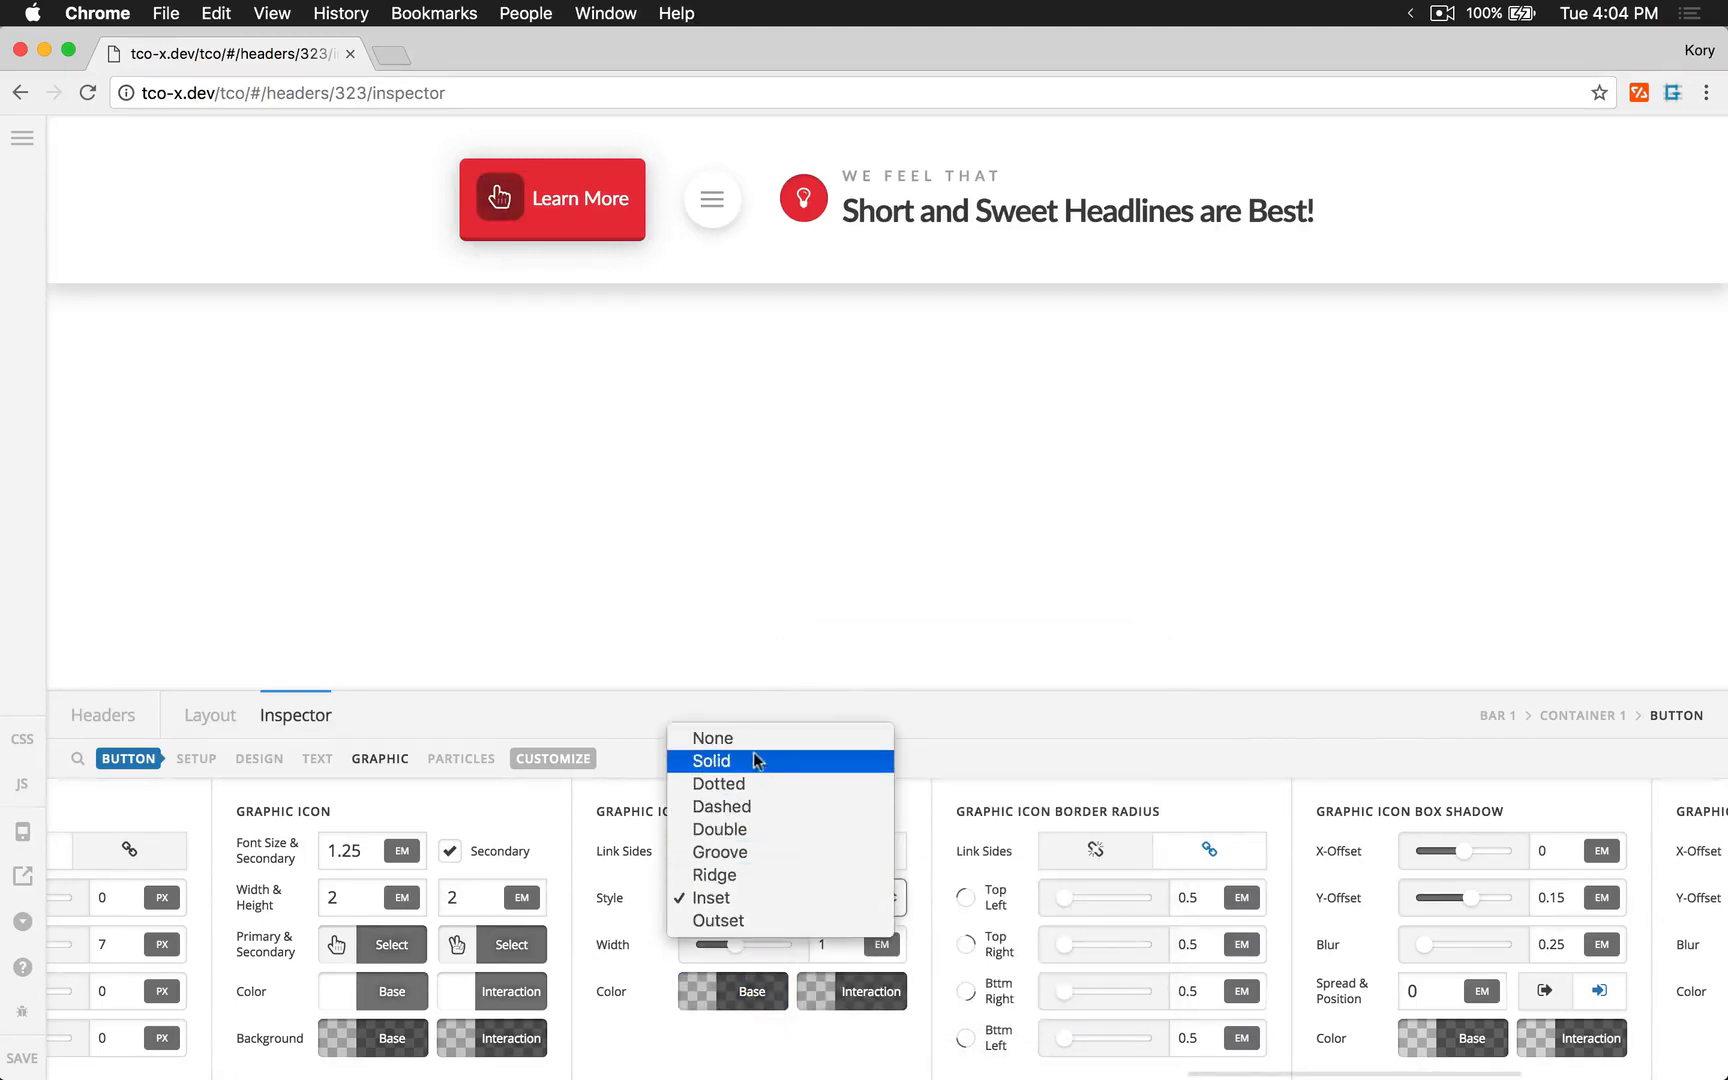
pyautogui.click(712, 761)
pyautogui.doubleClick(822, 944)
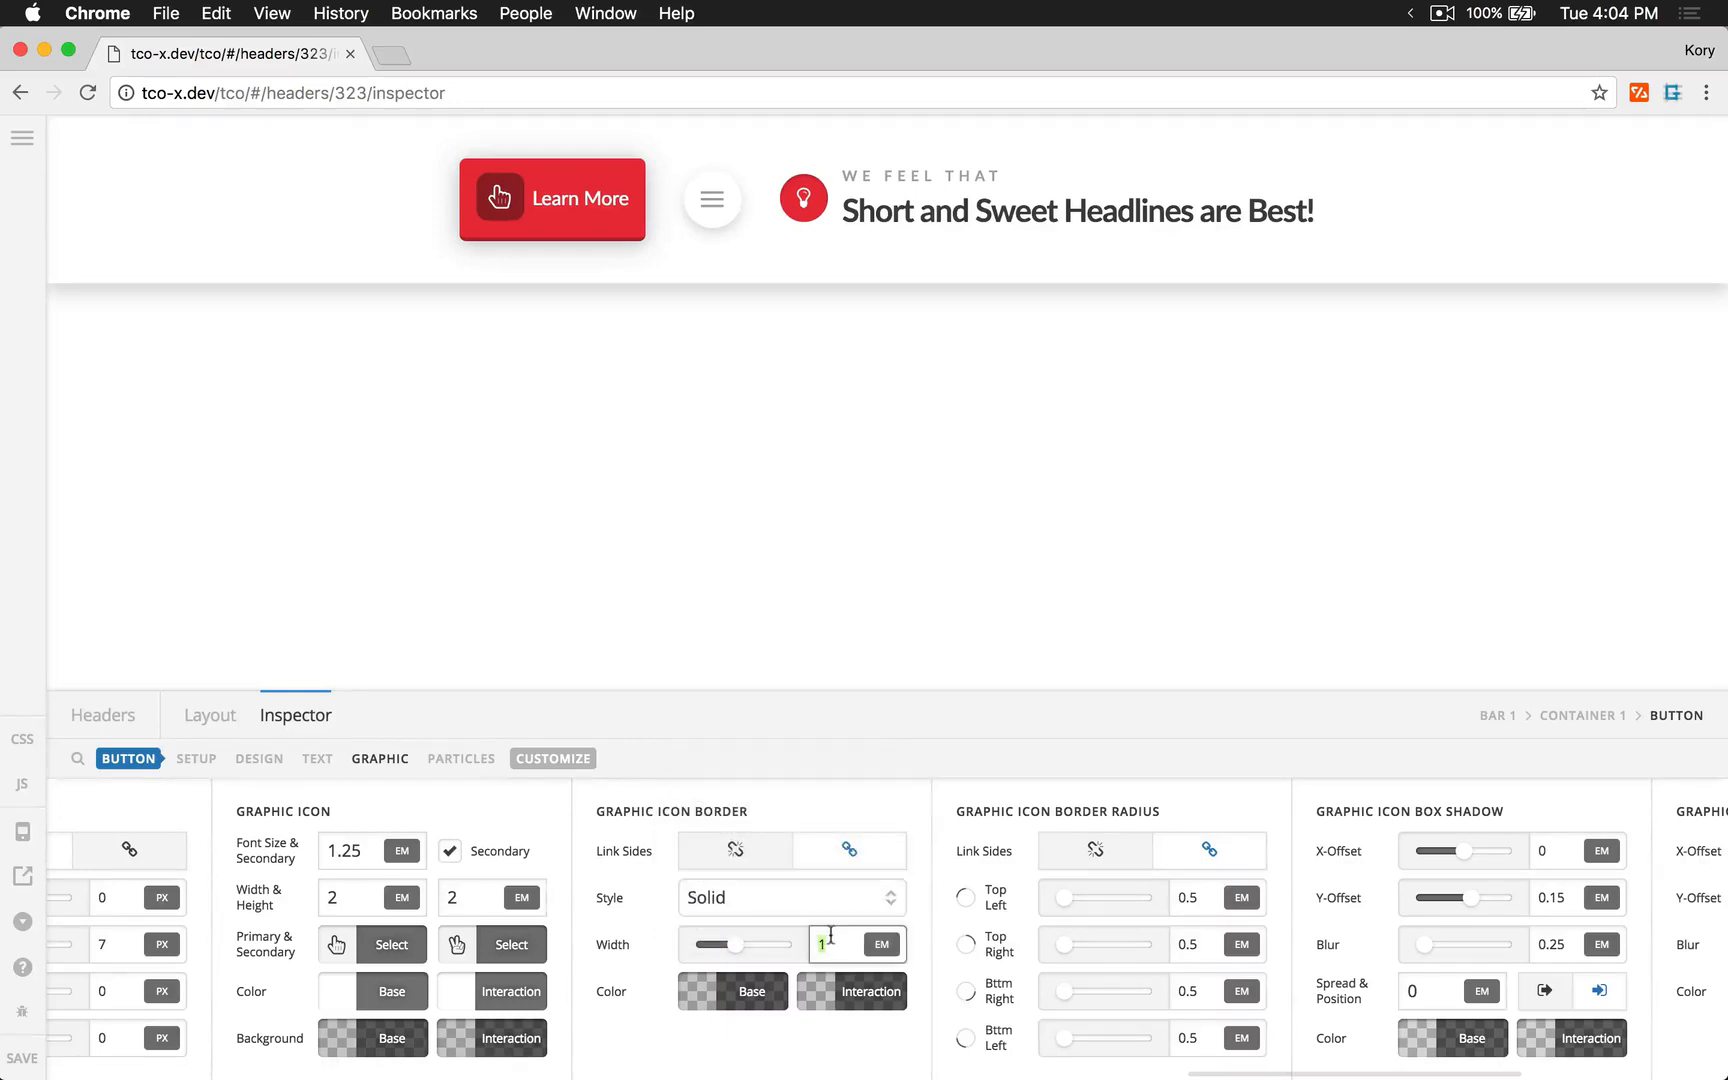
pyautogui.write('2px')
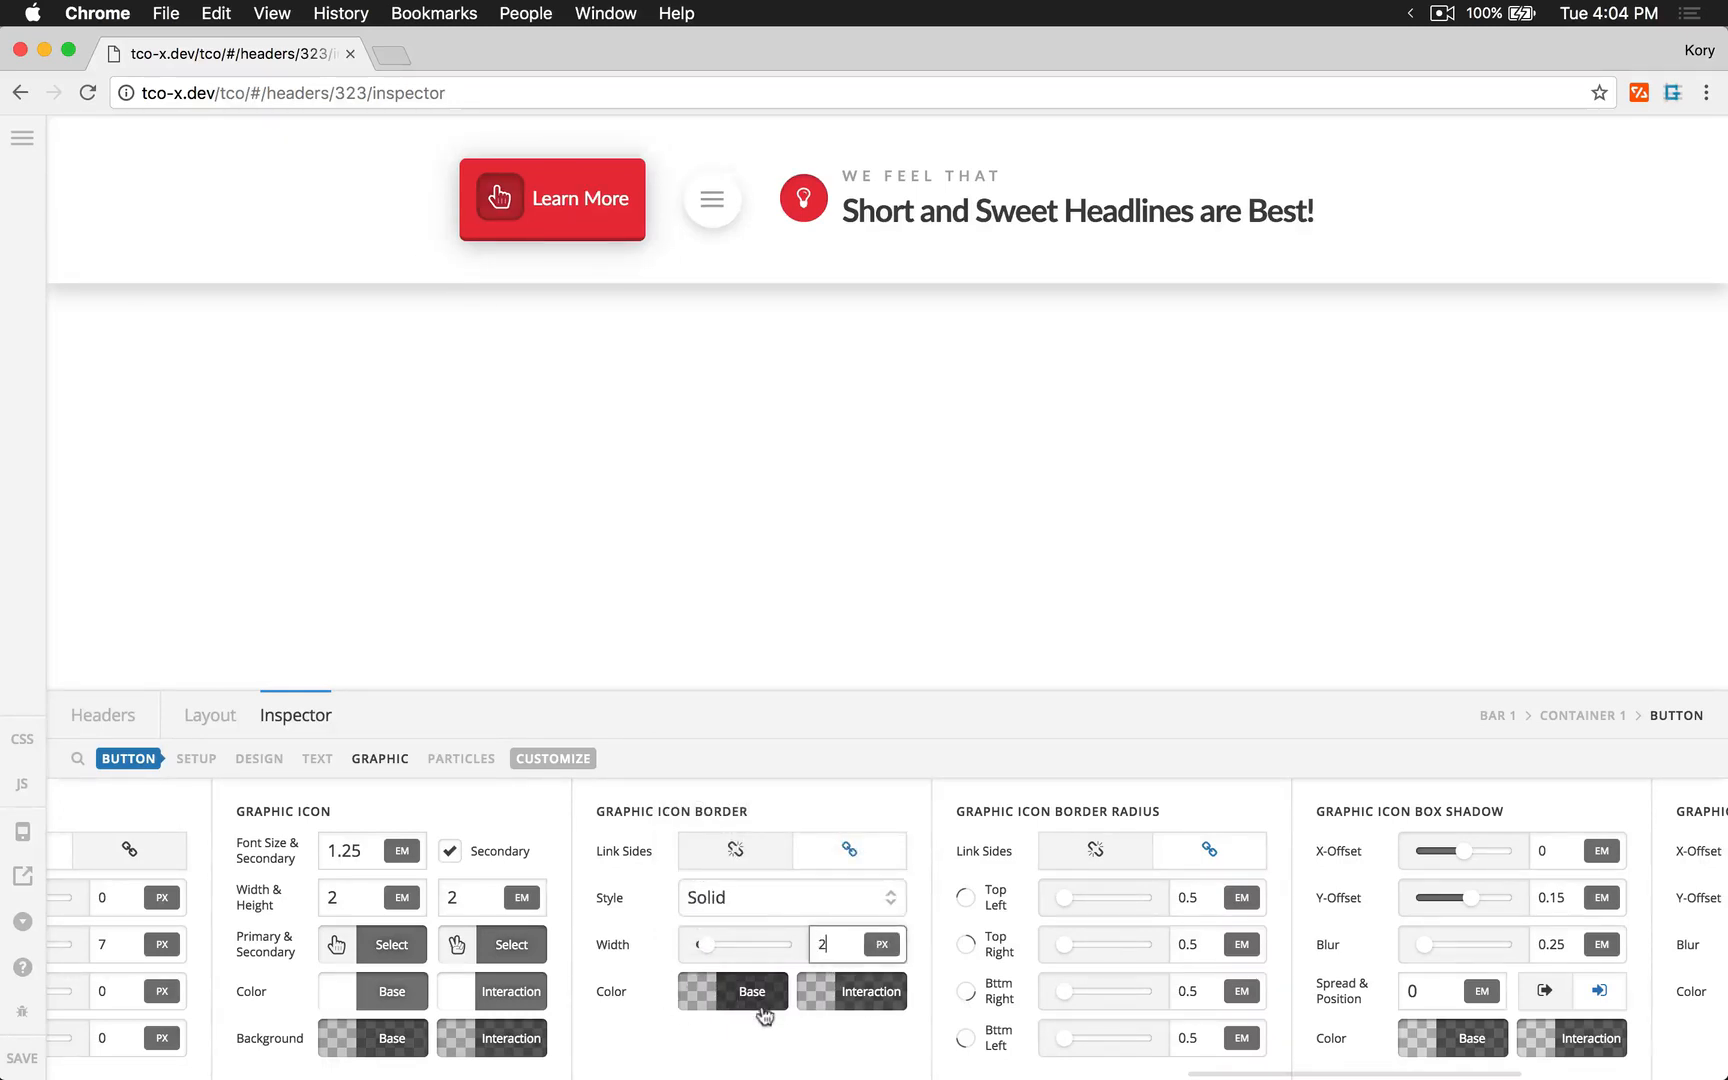
# - Switch the button's graphic type from icon to image
pyautogui.hscroll(10, 764, 1027)
pyautogui.hscroll(-7, 768, 1037)
pyautogui.hscroll(-3, 764, 1037)
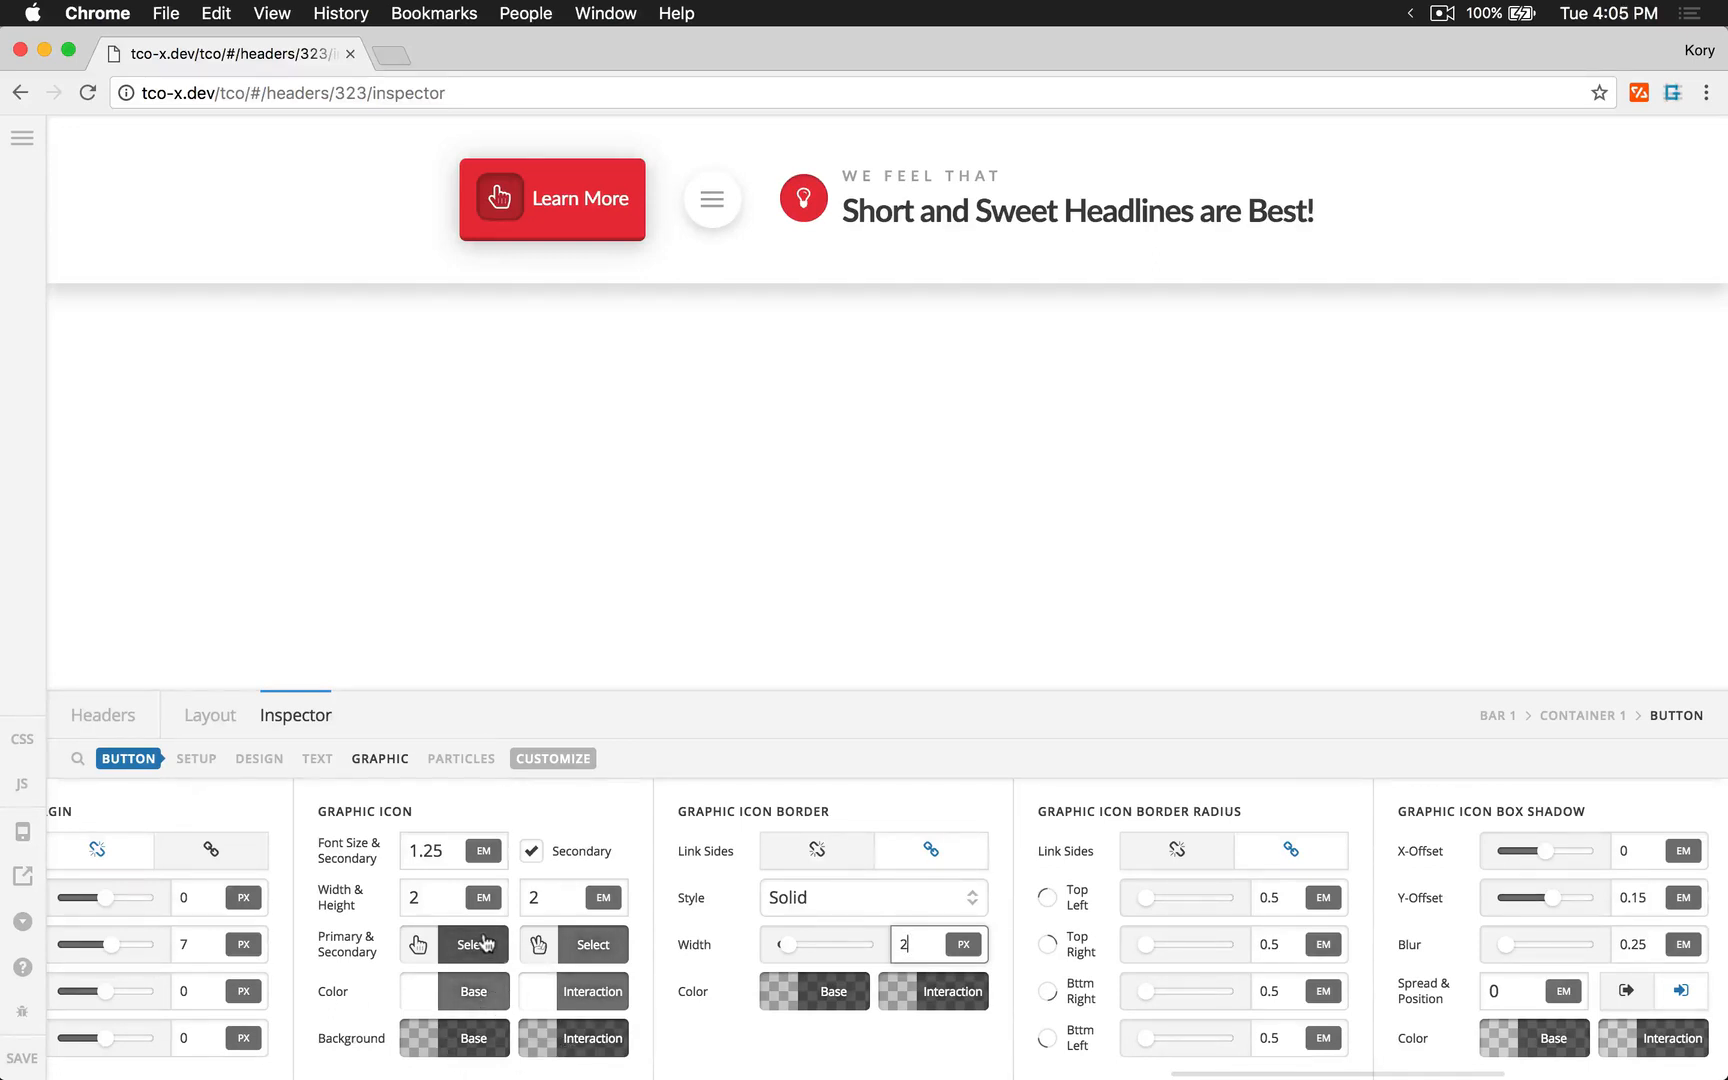
pyautogui.hscroll(-5, 413, 925)
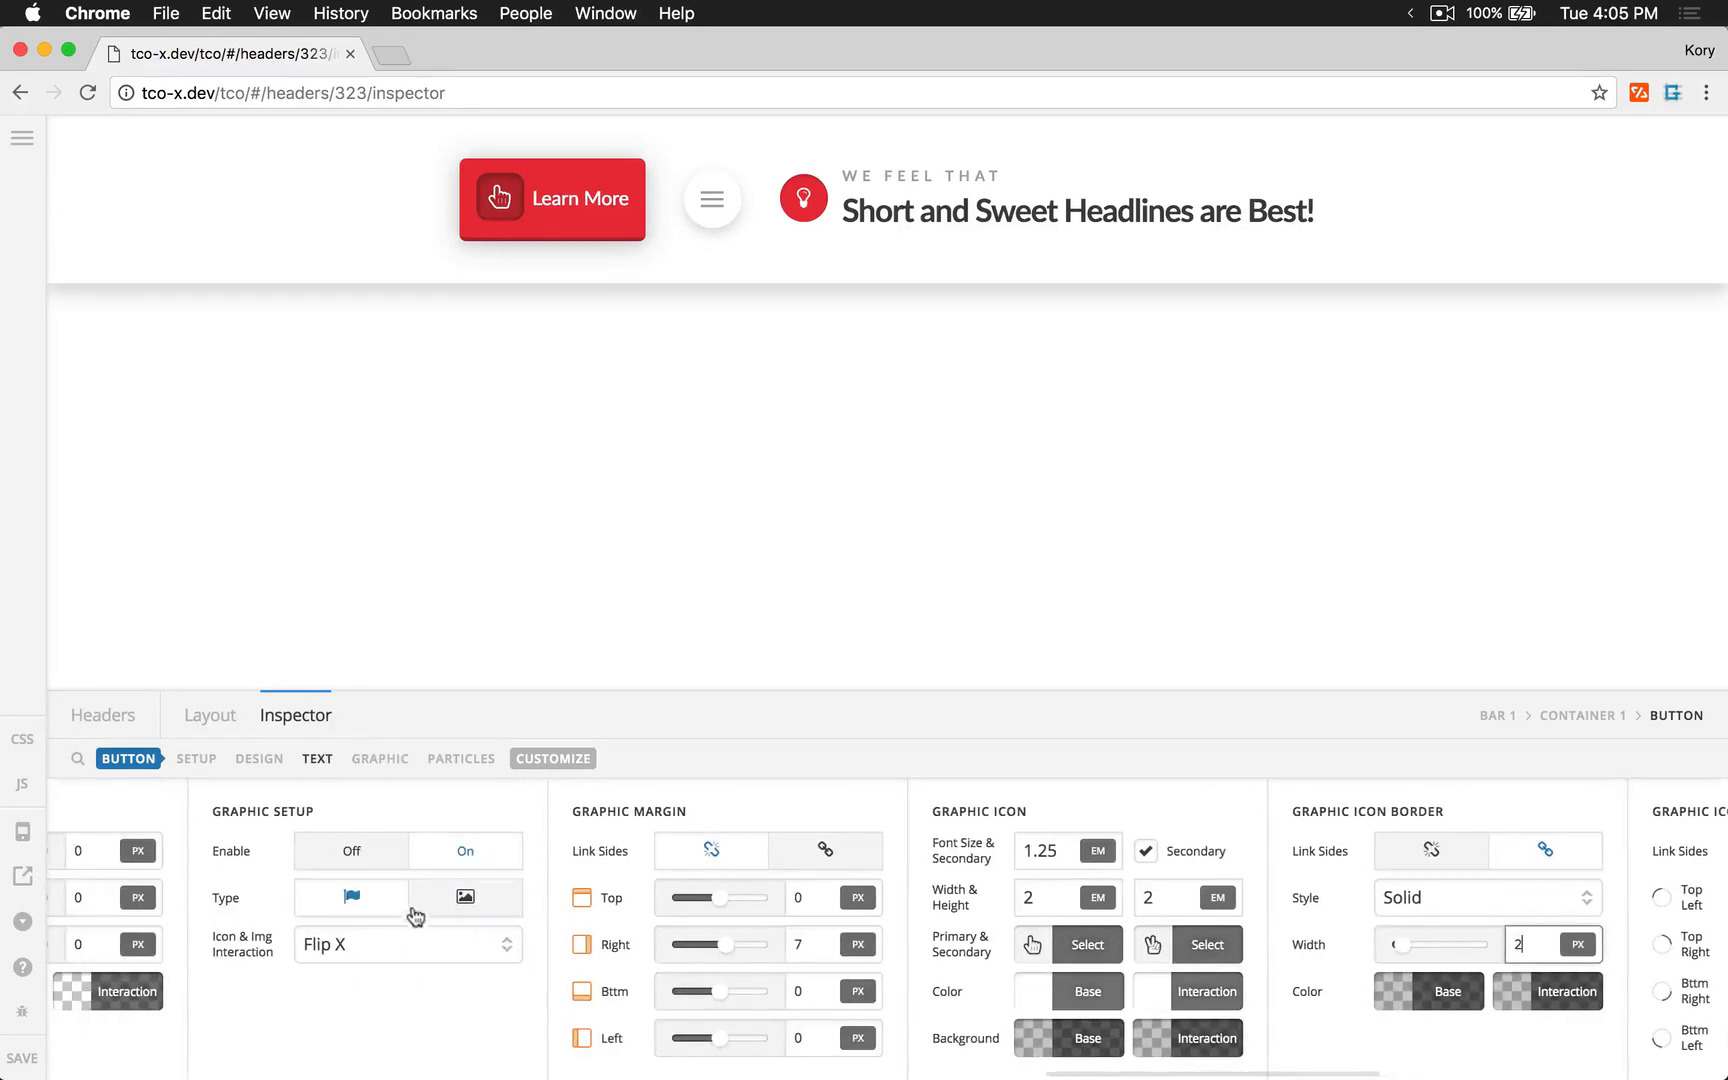
pyautogui.click(461, 897)
# - Examine the graphic image settings: max width, retina and dimensions, and the primary and secondary image sources
pyautogui.hscroll(6, 953, 976)
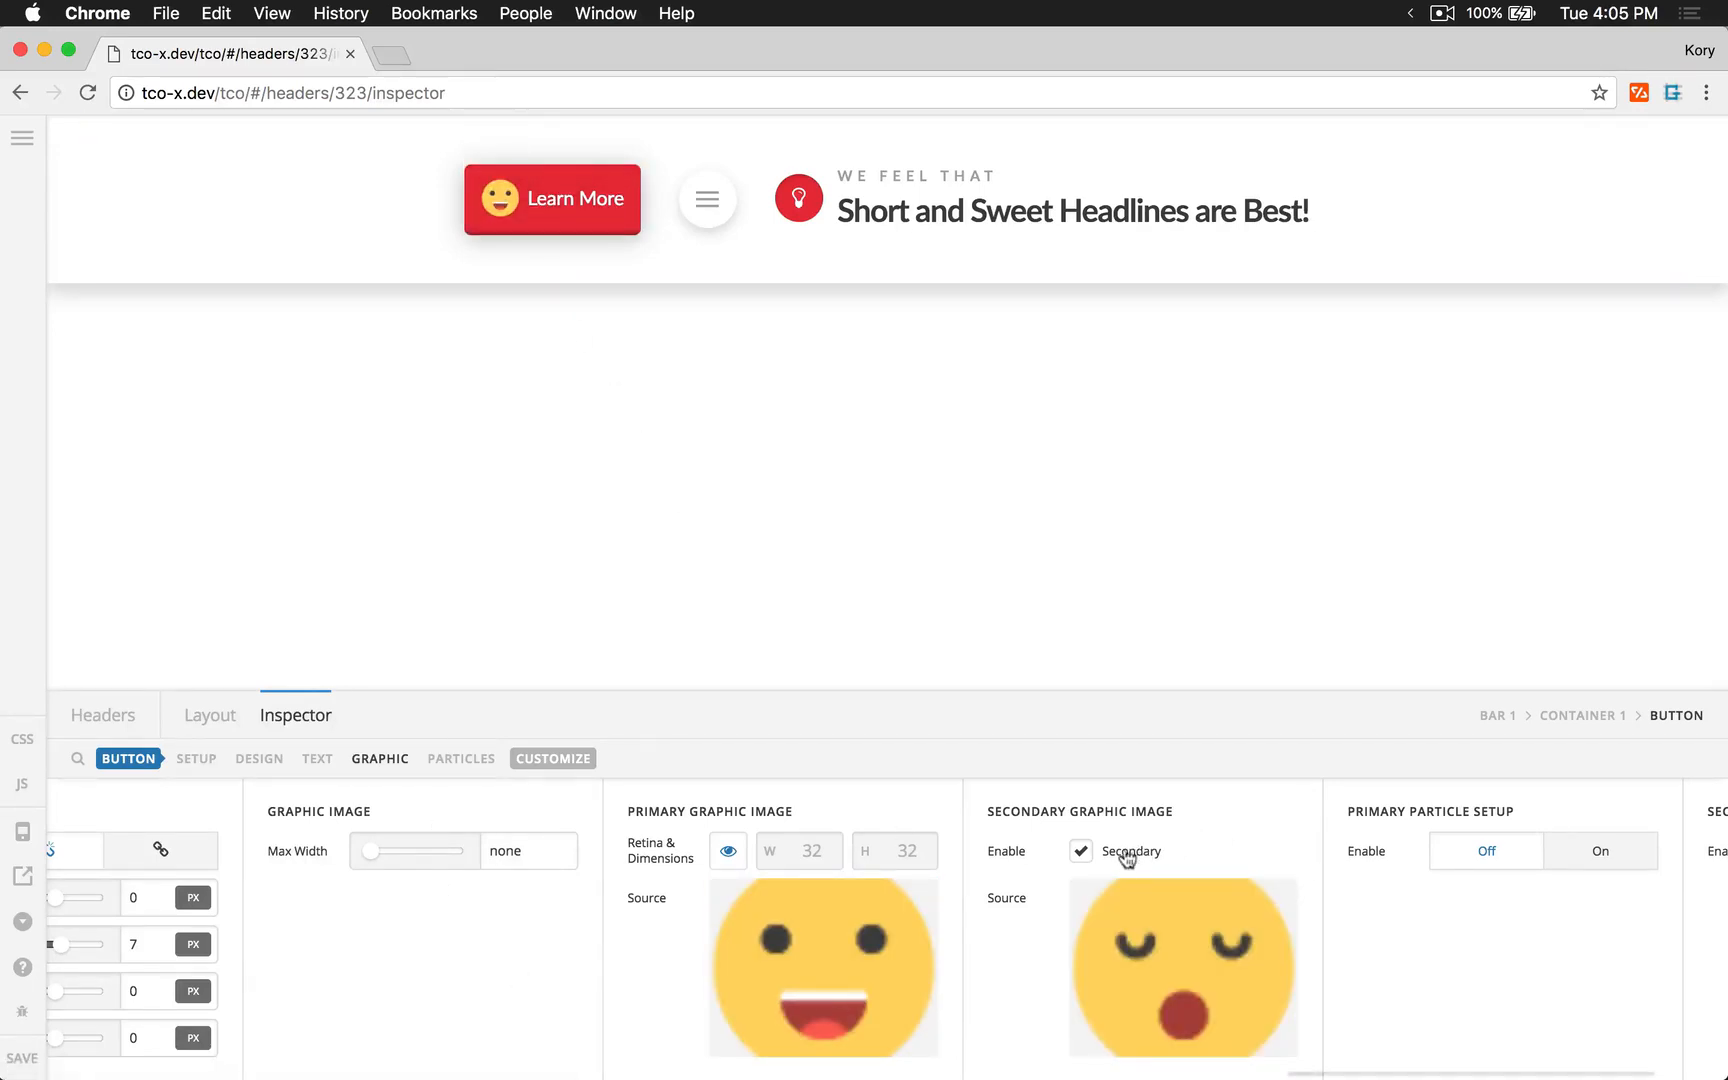
pyautogui.hscroll(-5, 782, 945)
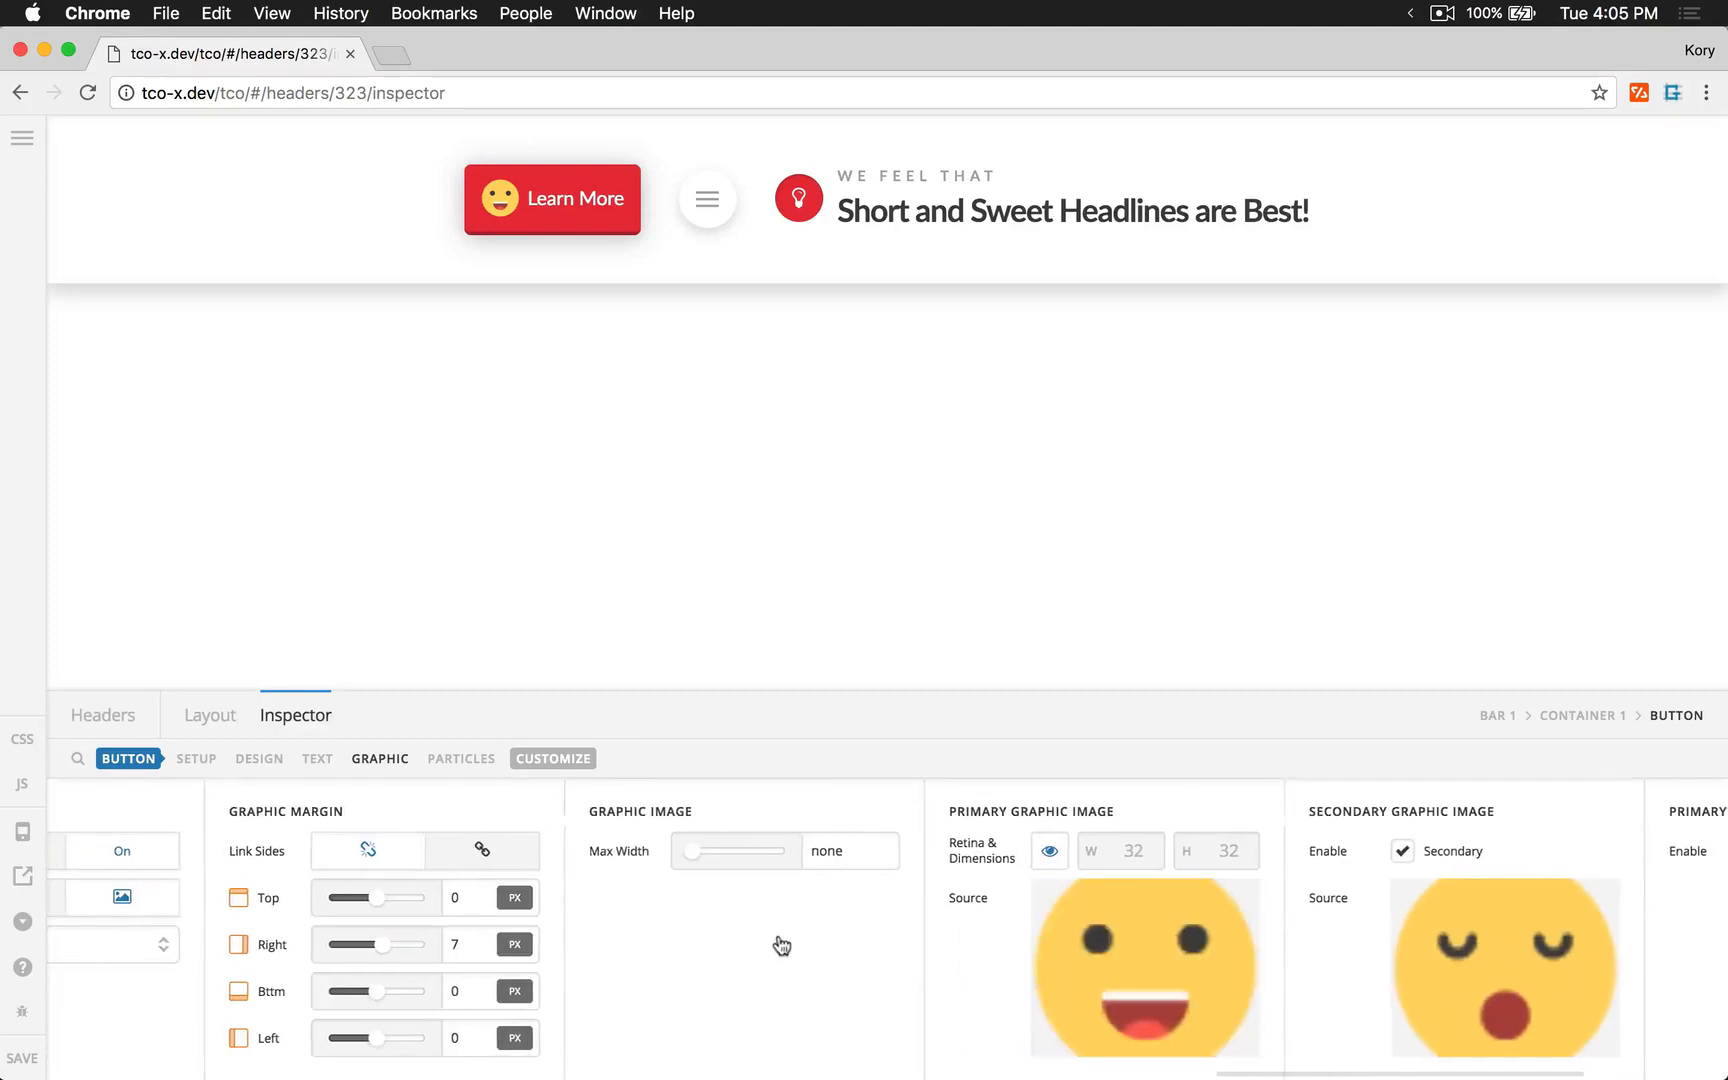
pyautogui.hscroll(4, 782, 945)
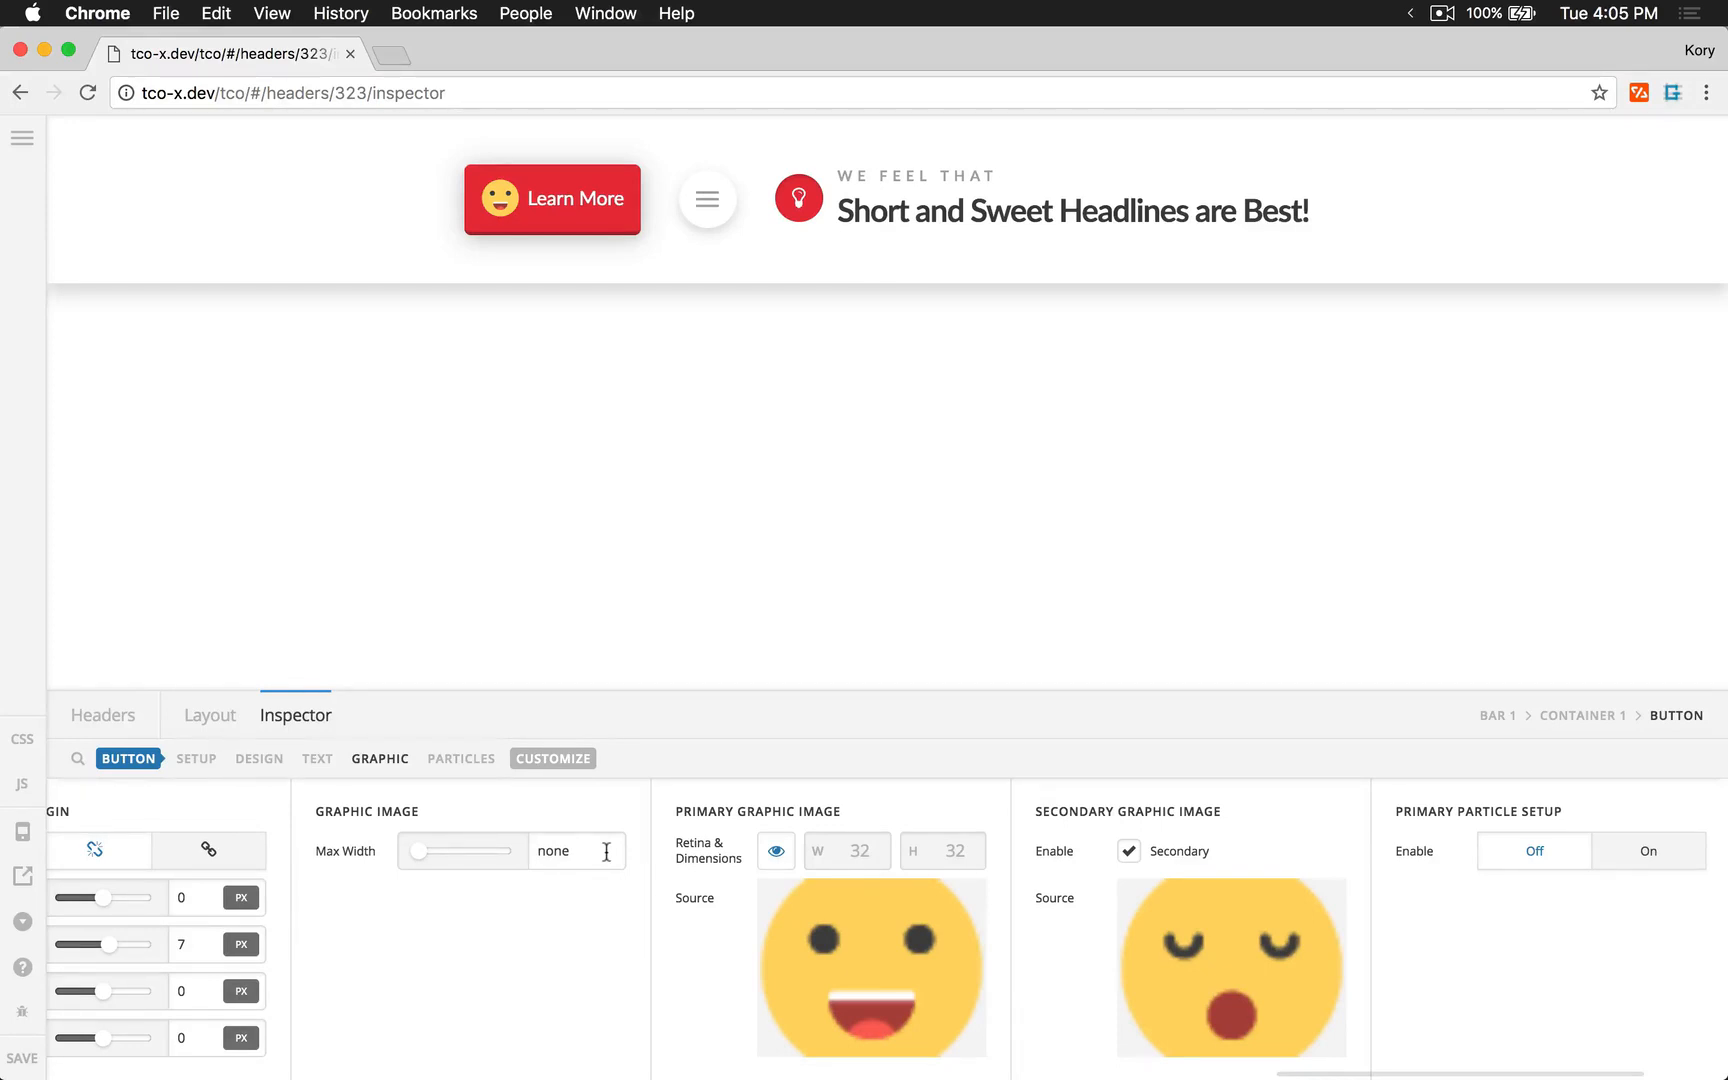
pyautogui.hscroll(-5, 514, 977)
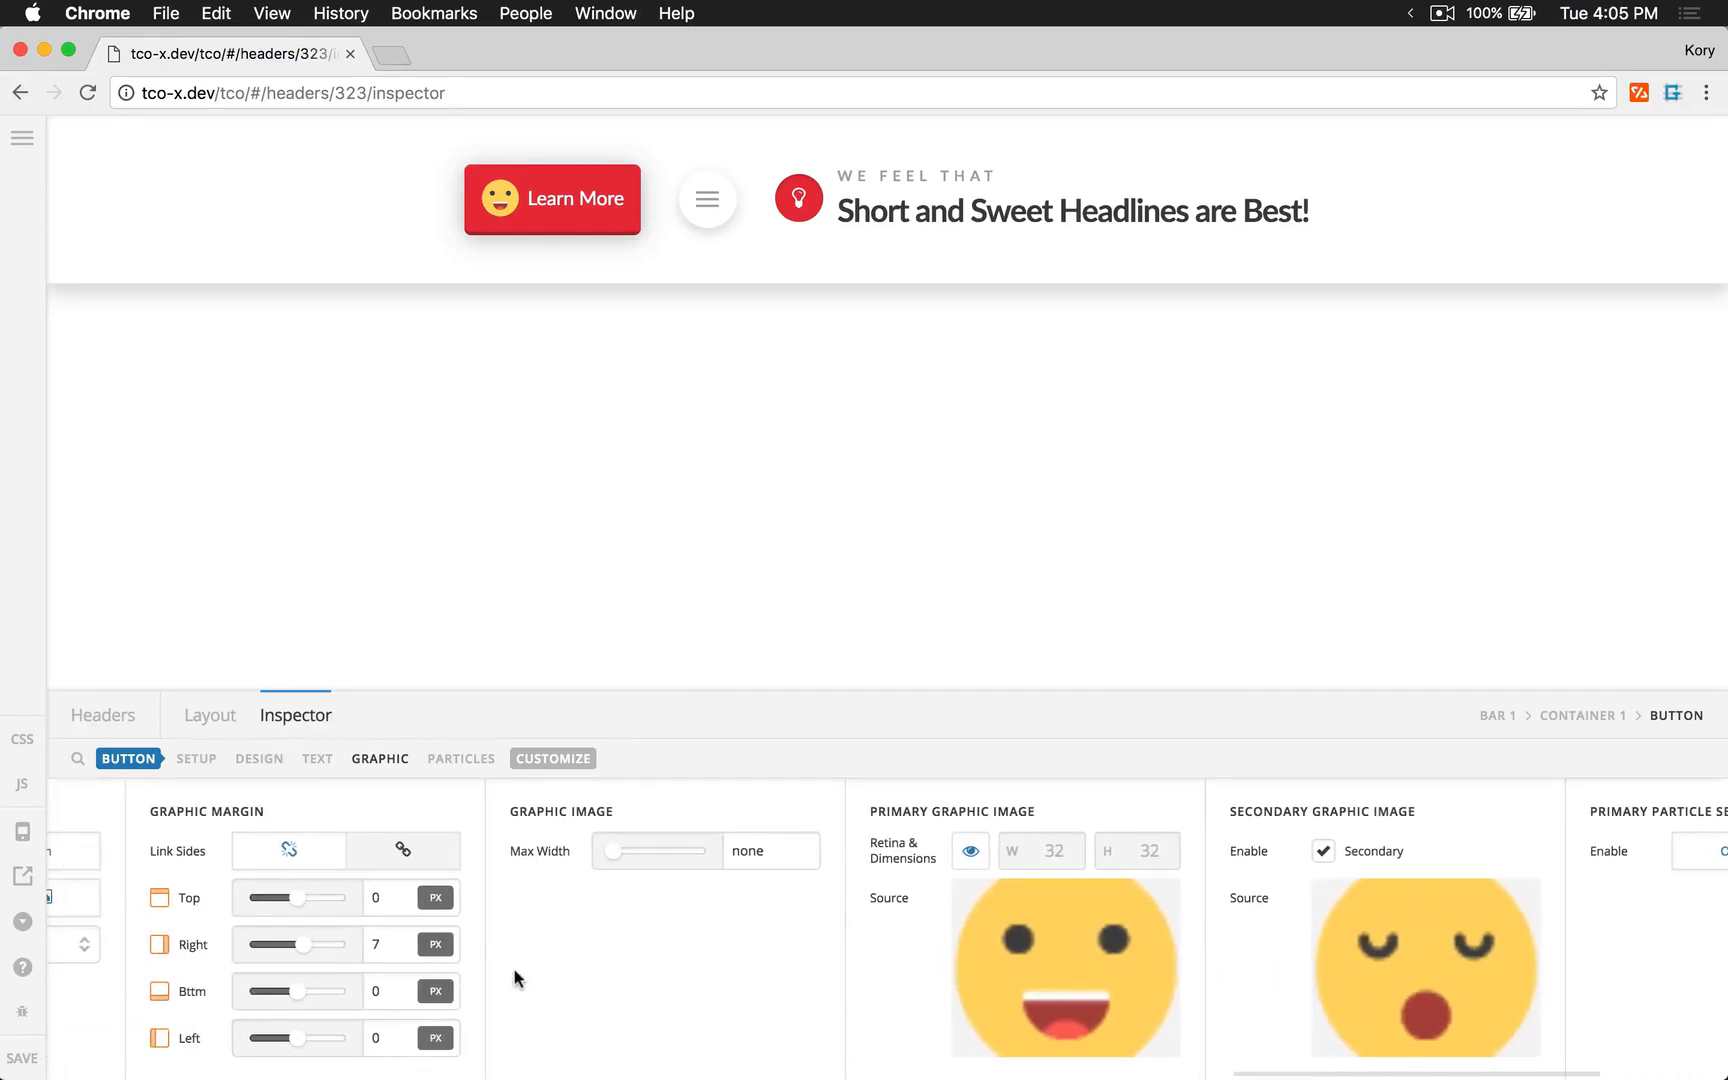
# - Select the header's content area toggle, close its modal preview, and examine the toggle's graphic setup, margin and burger settings
pyautogui.hscroll(-7, 716, 896)
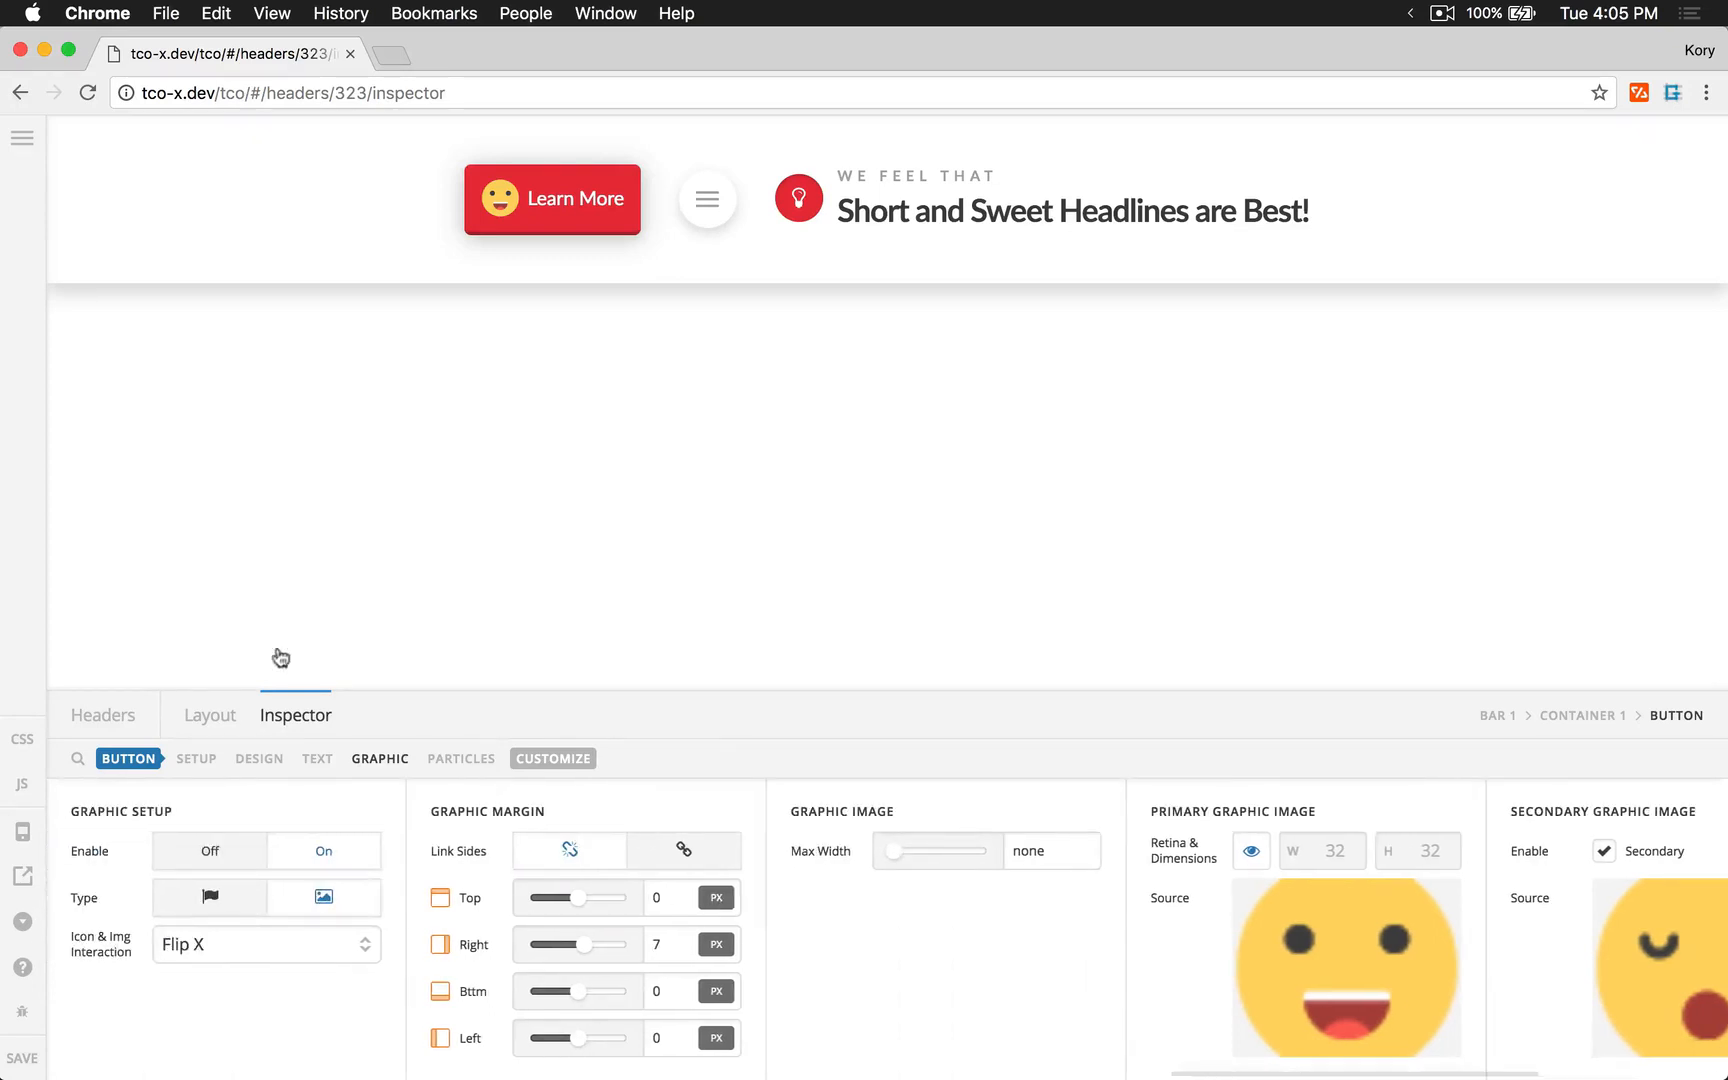
pyautogui.click(705, 195)
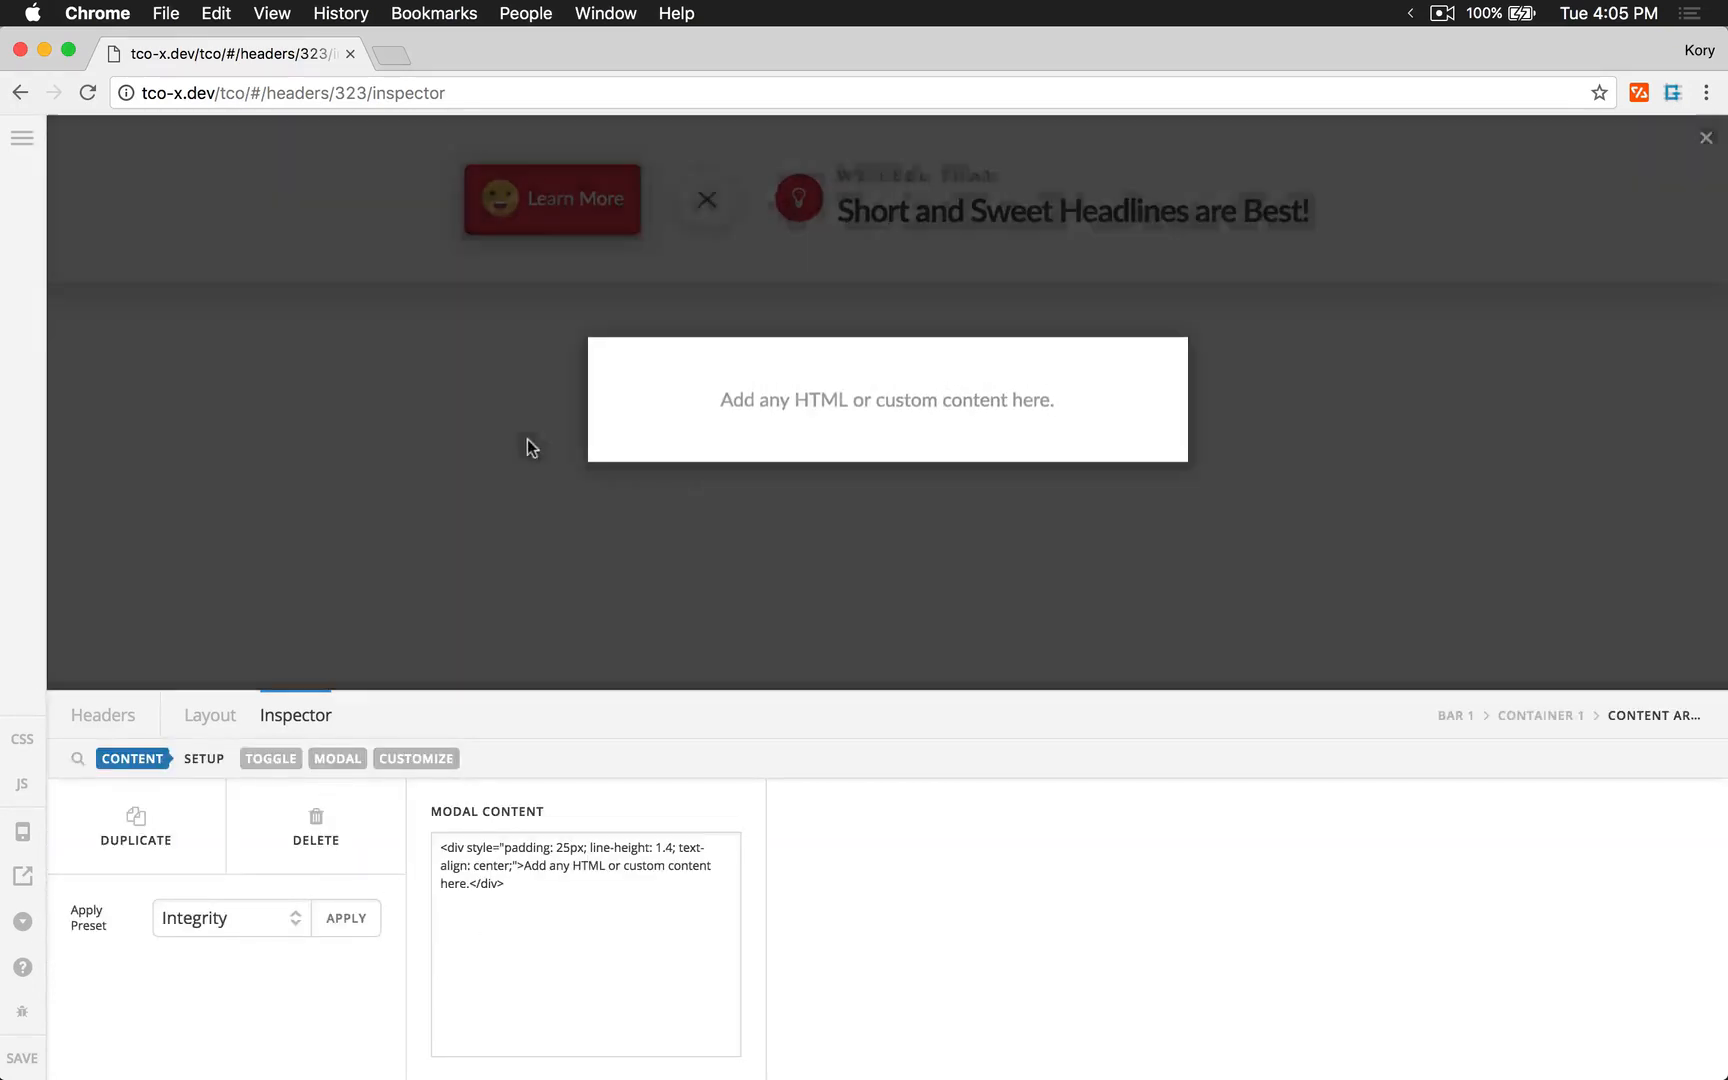
pyautogui.click(530, 447)
pyautogui.click(271, 758)
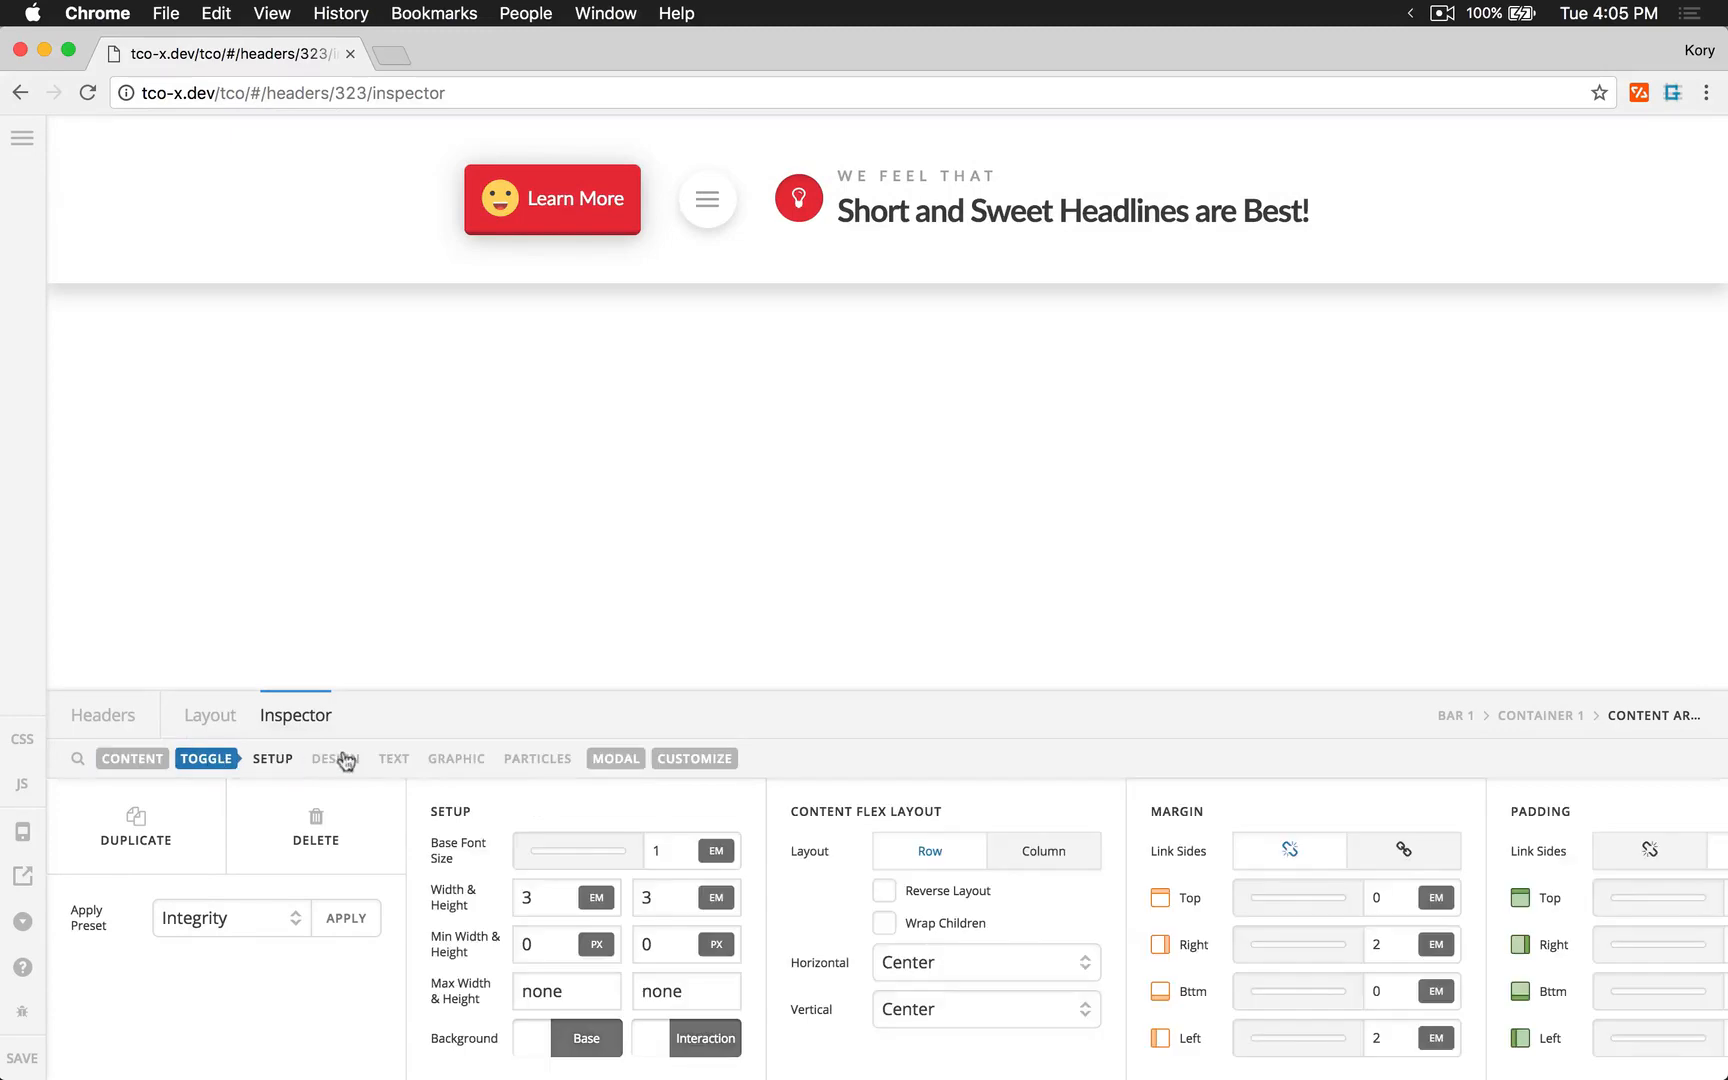
pyautogui.click(467, 757)
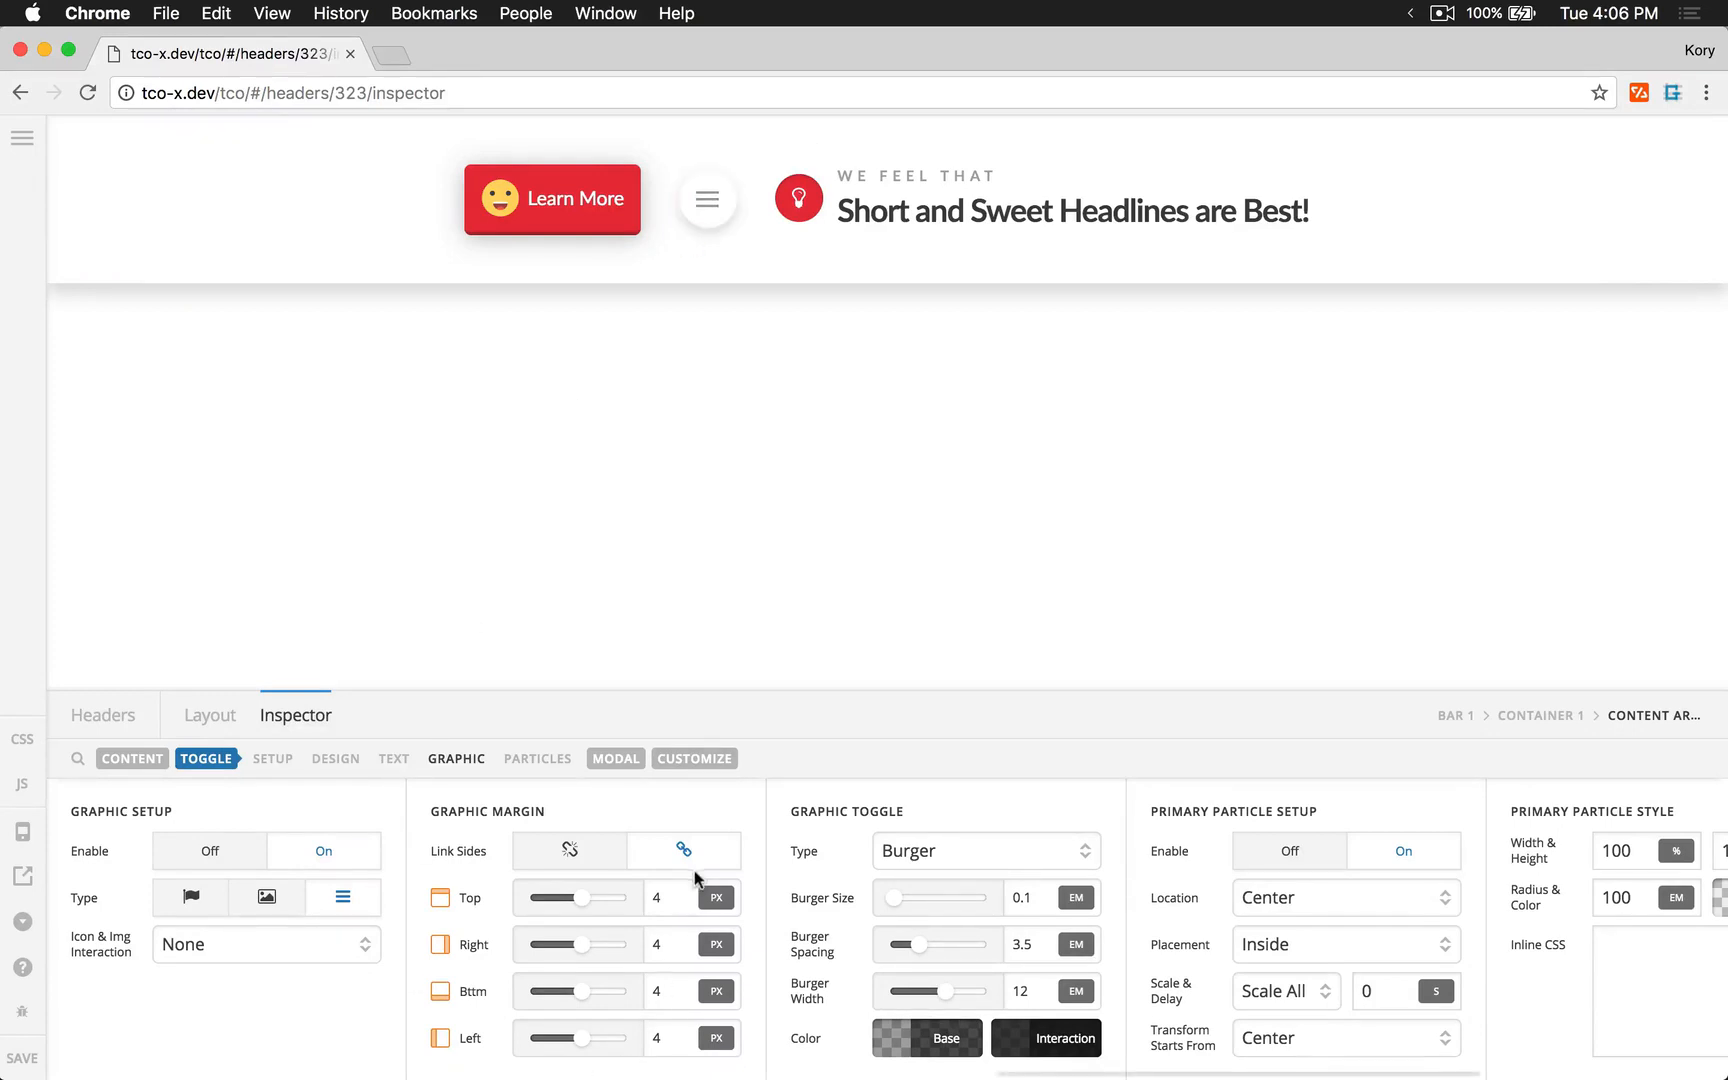
# - Select the headline element and examine its graphic settings: type, margin, icon, border, radius and shadows, plus its text content layout options
pyautogui.click(904, 188)
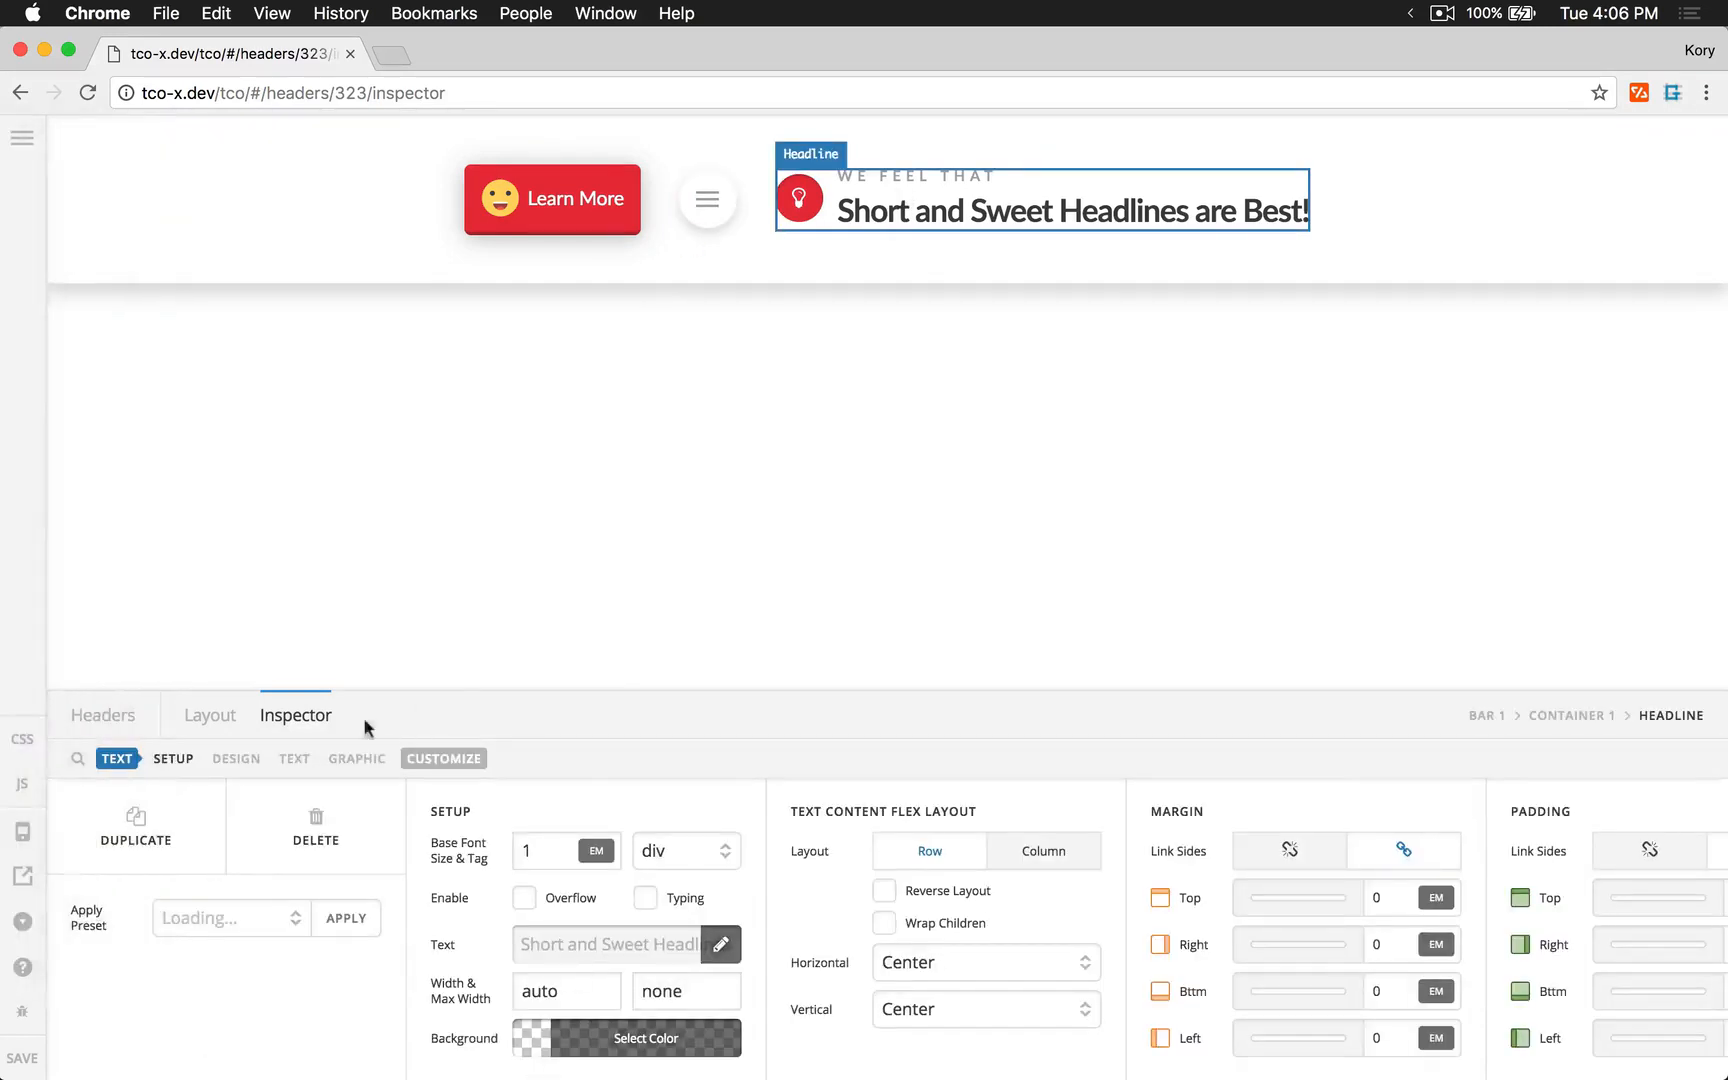
pyautogui.click(362, 759)
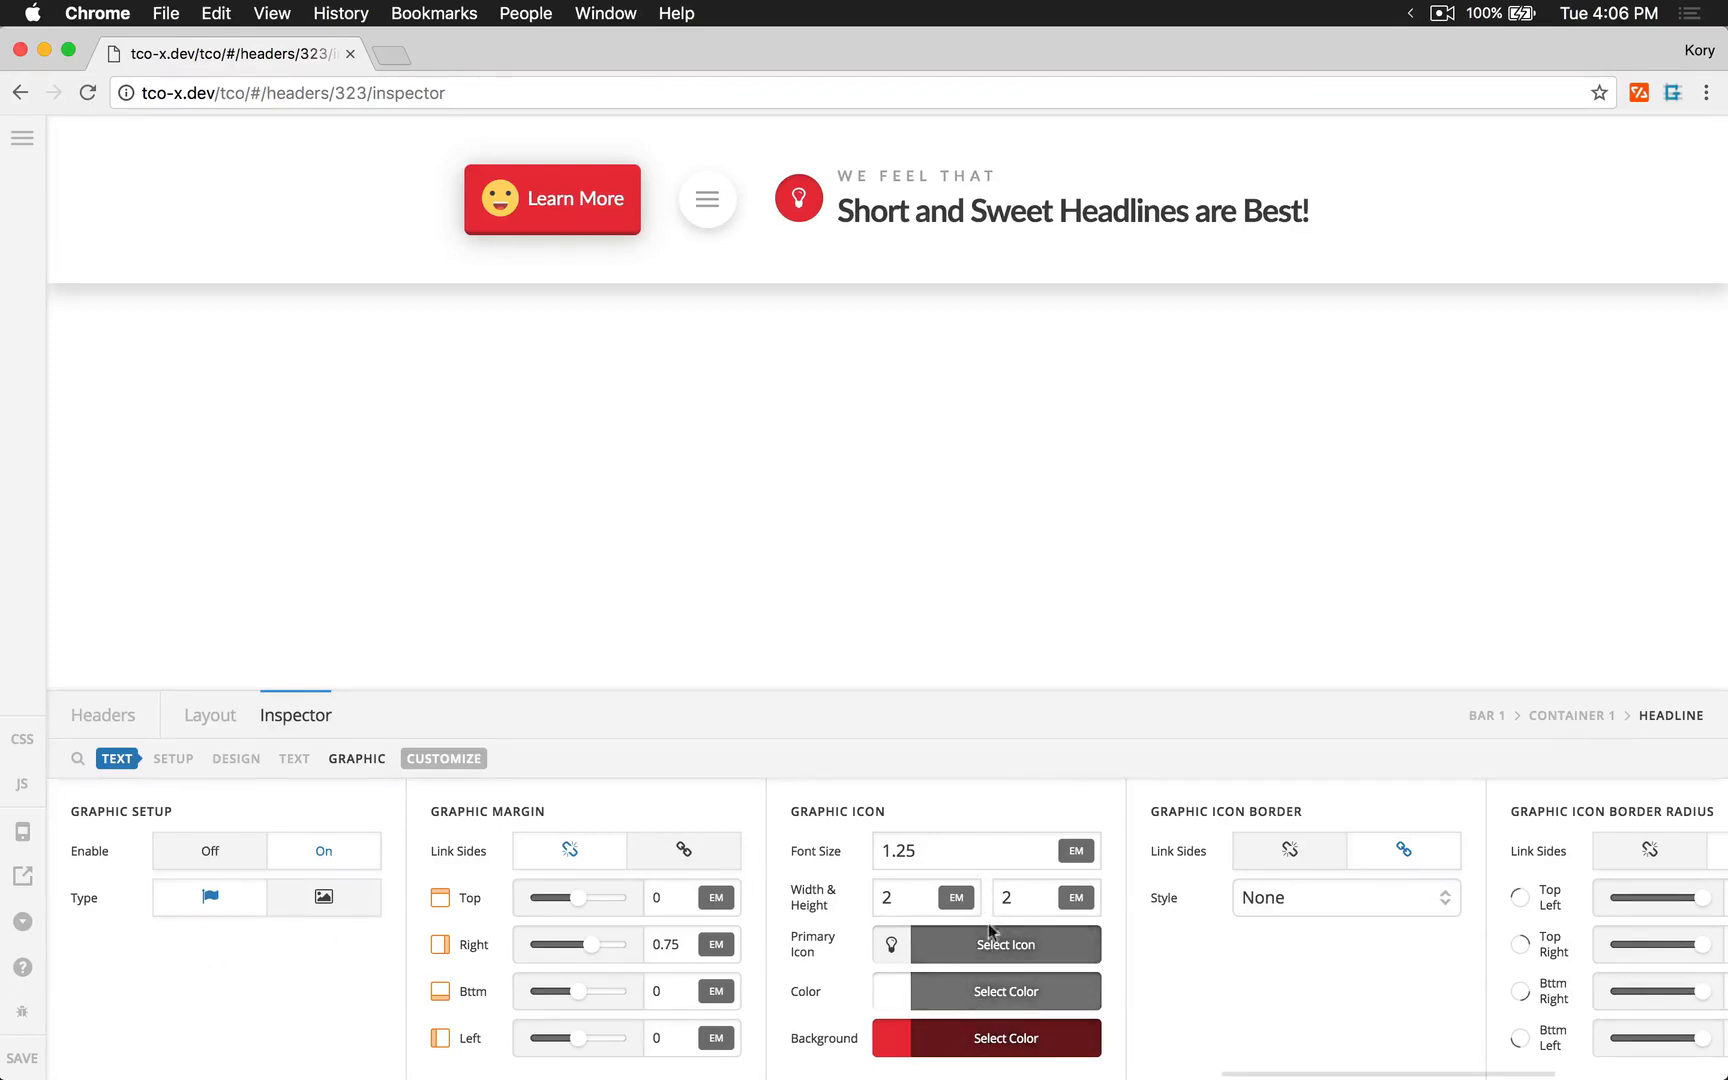
pyautogui.hscroll(10, 1115, 1034)
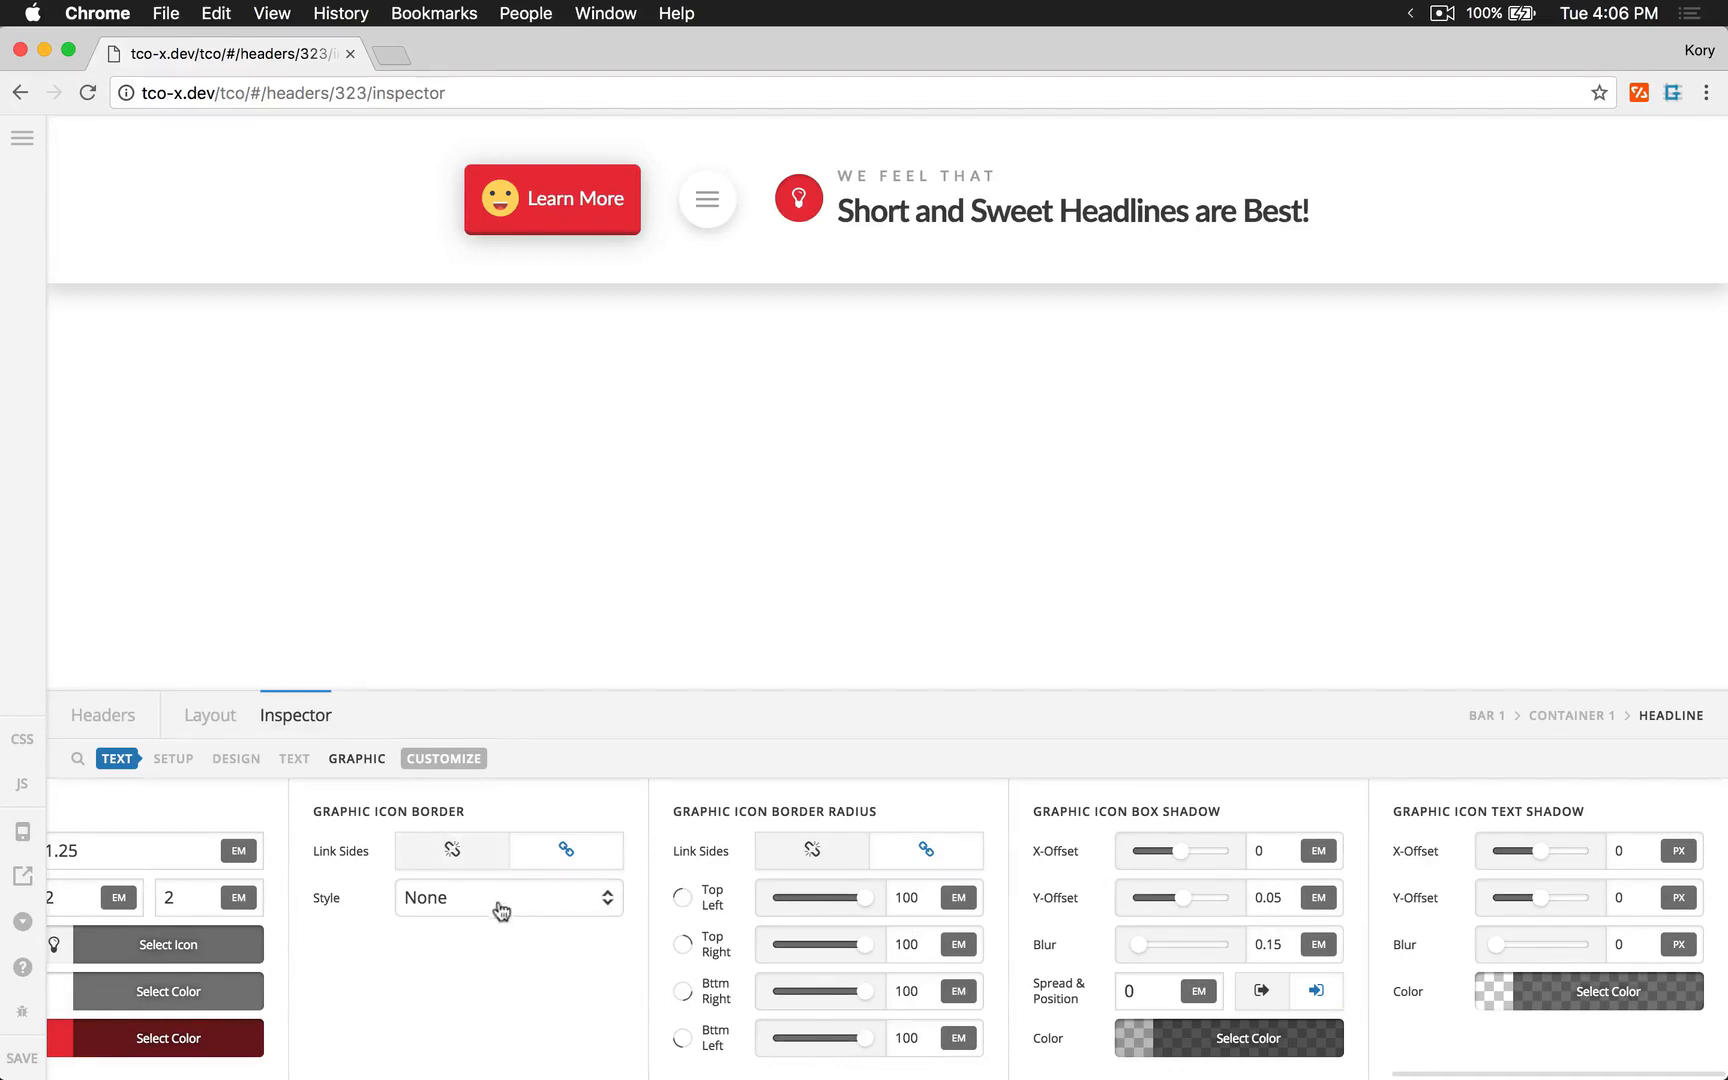
pyautogui.hscroll(-10, 505, 912)
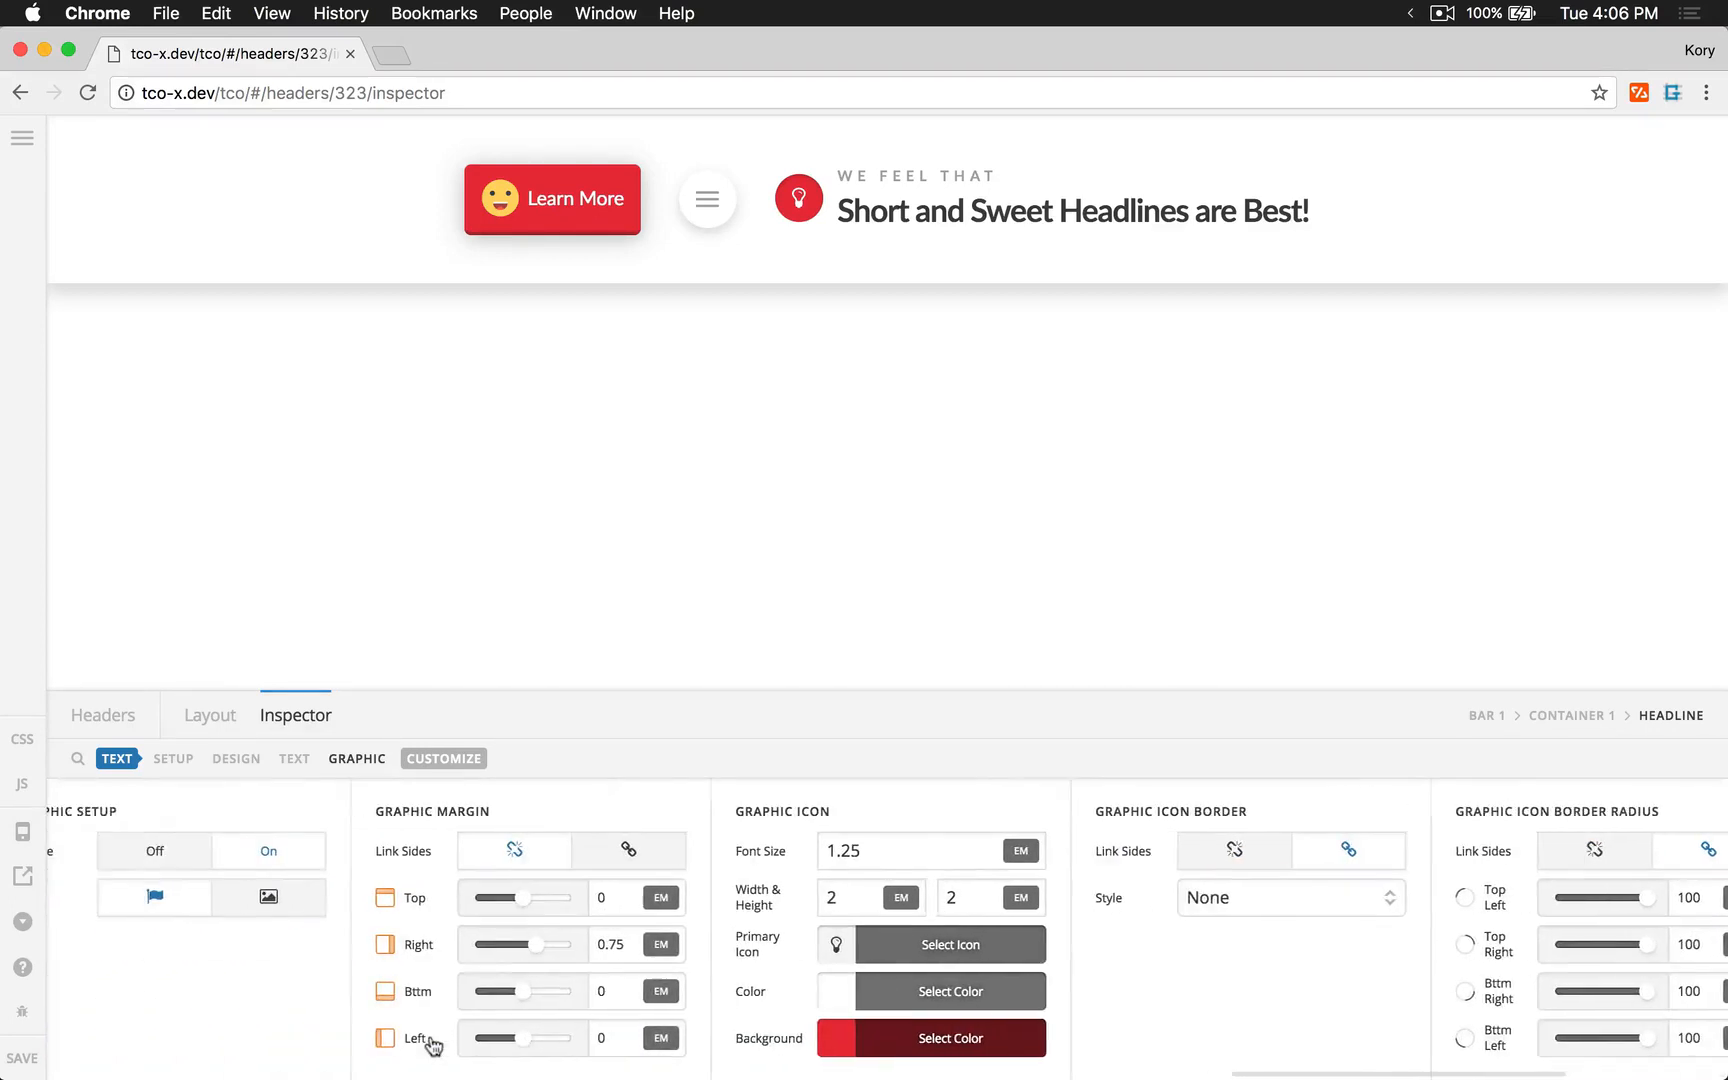
pyautogui.hscroll(-5, 432, 1046)
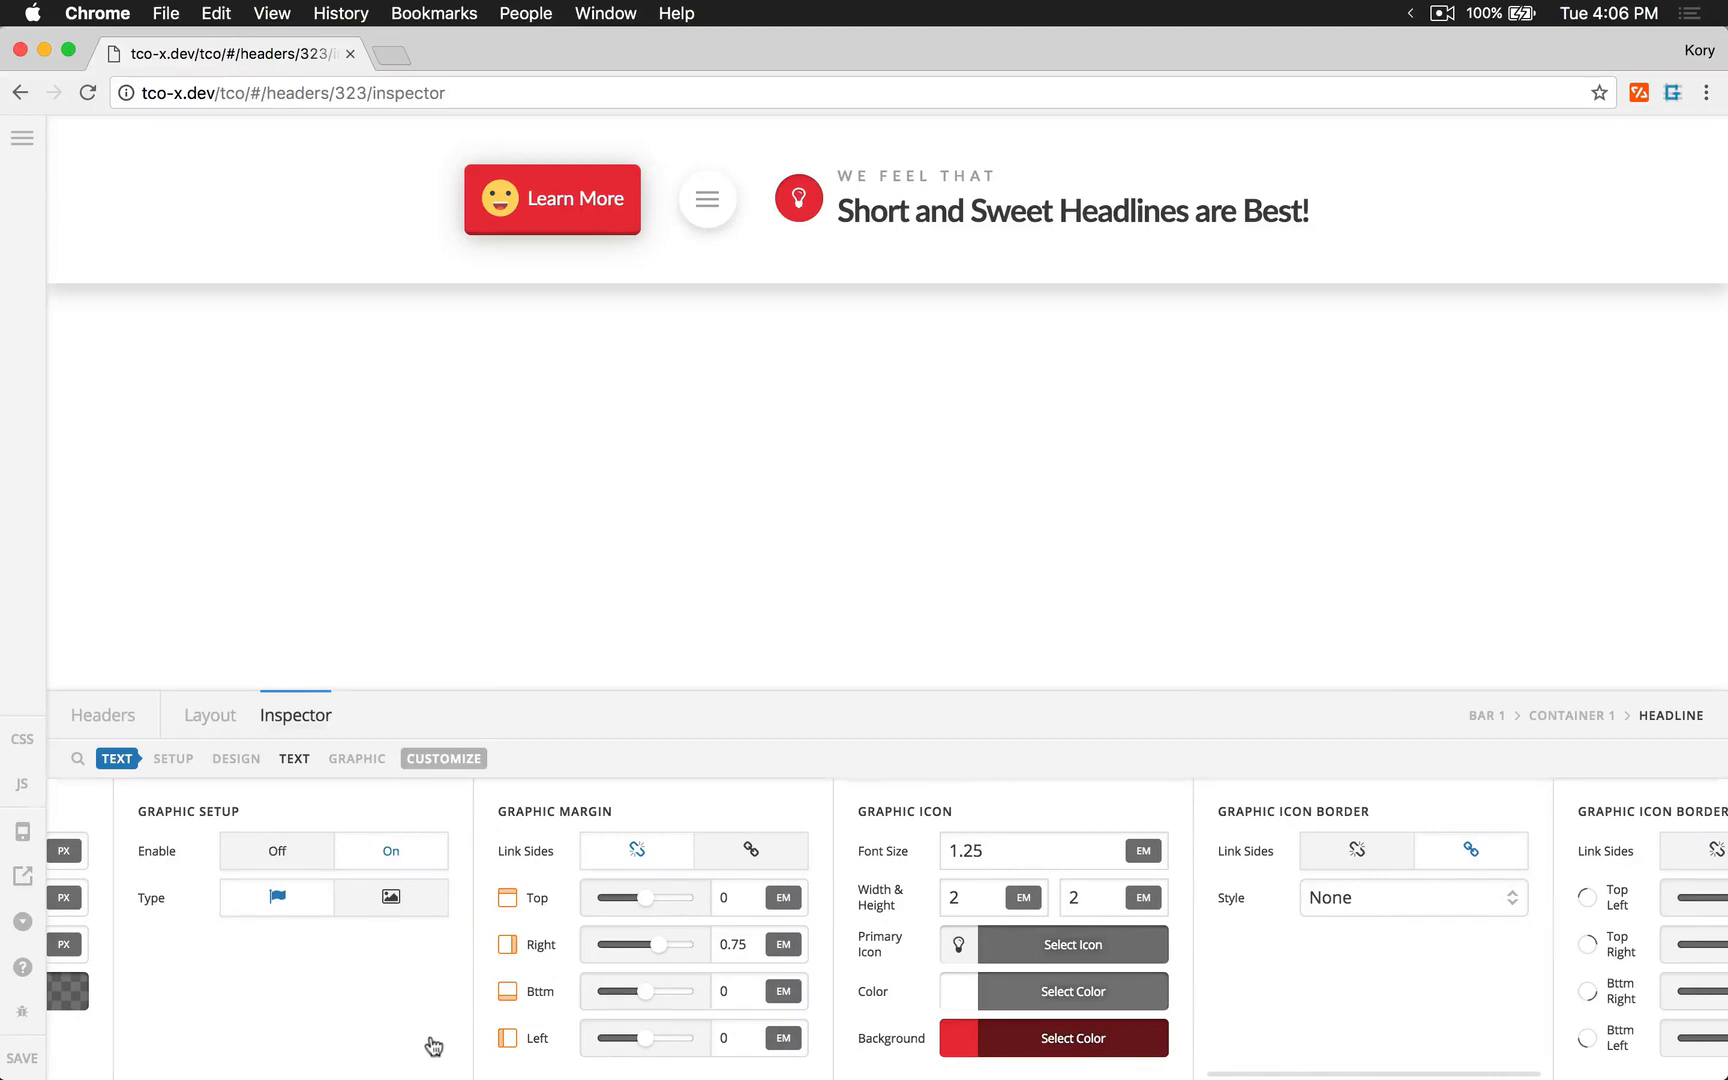
pyautogui.click(382, 910)
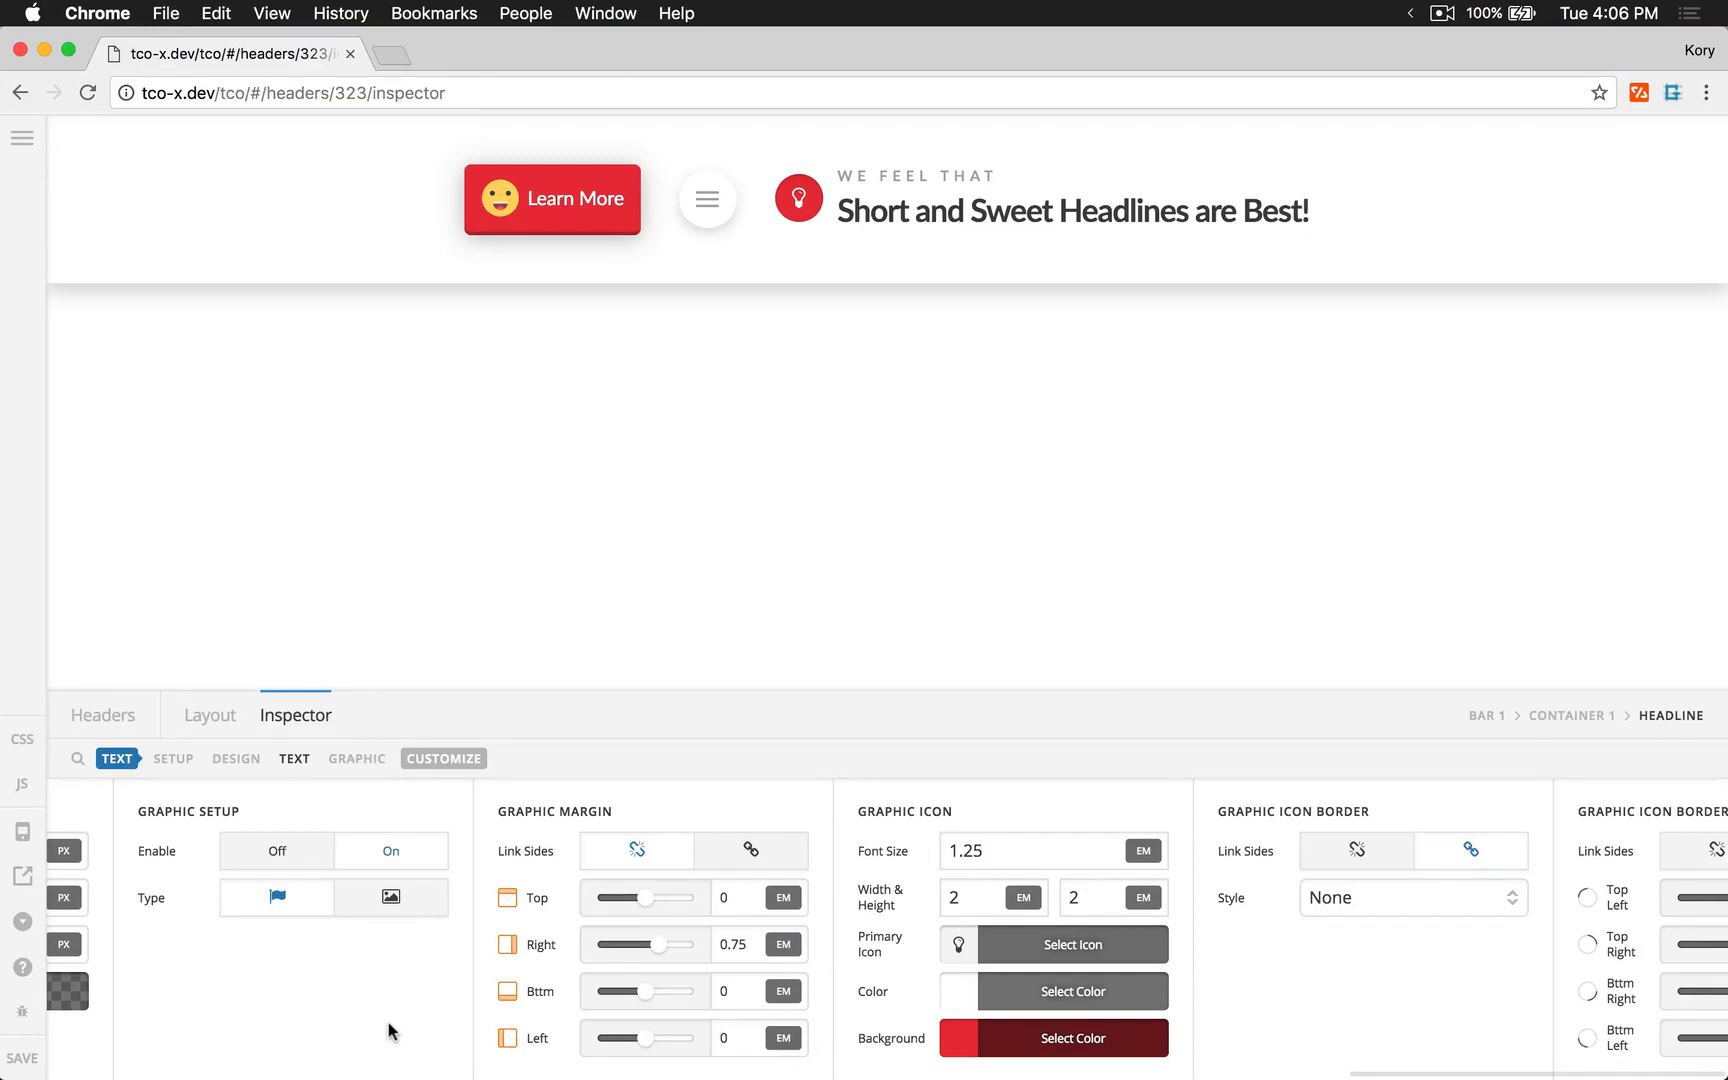
pyautogui.hscroll(-10, 387, 1022)
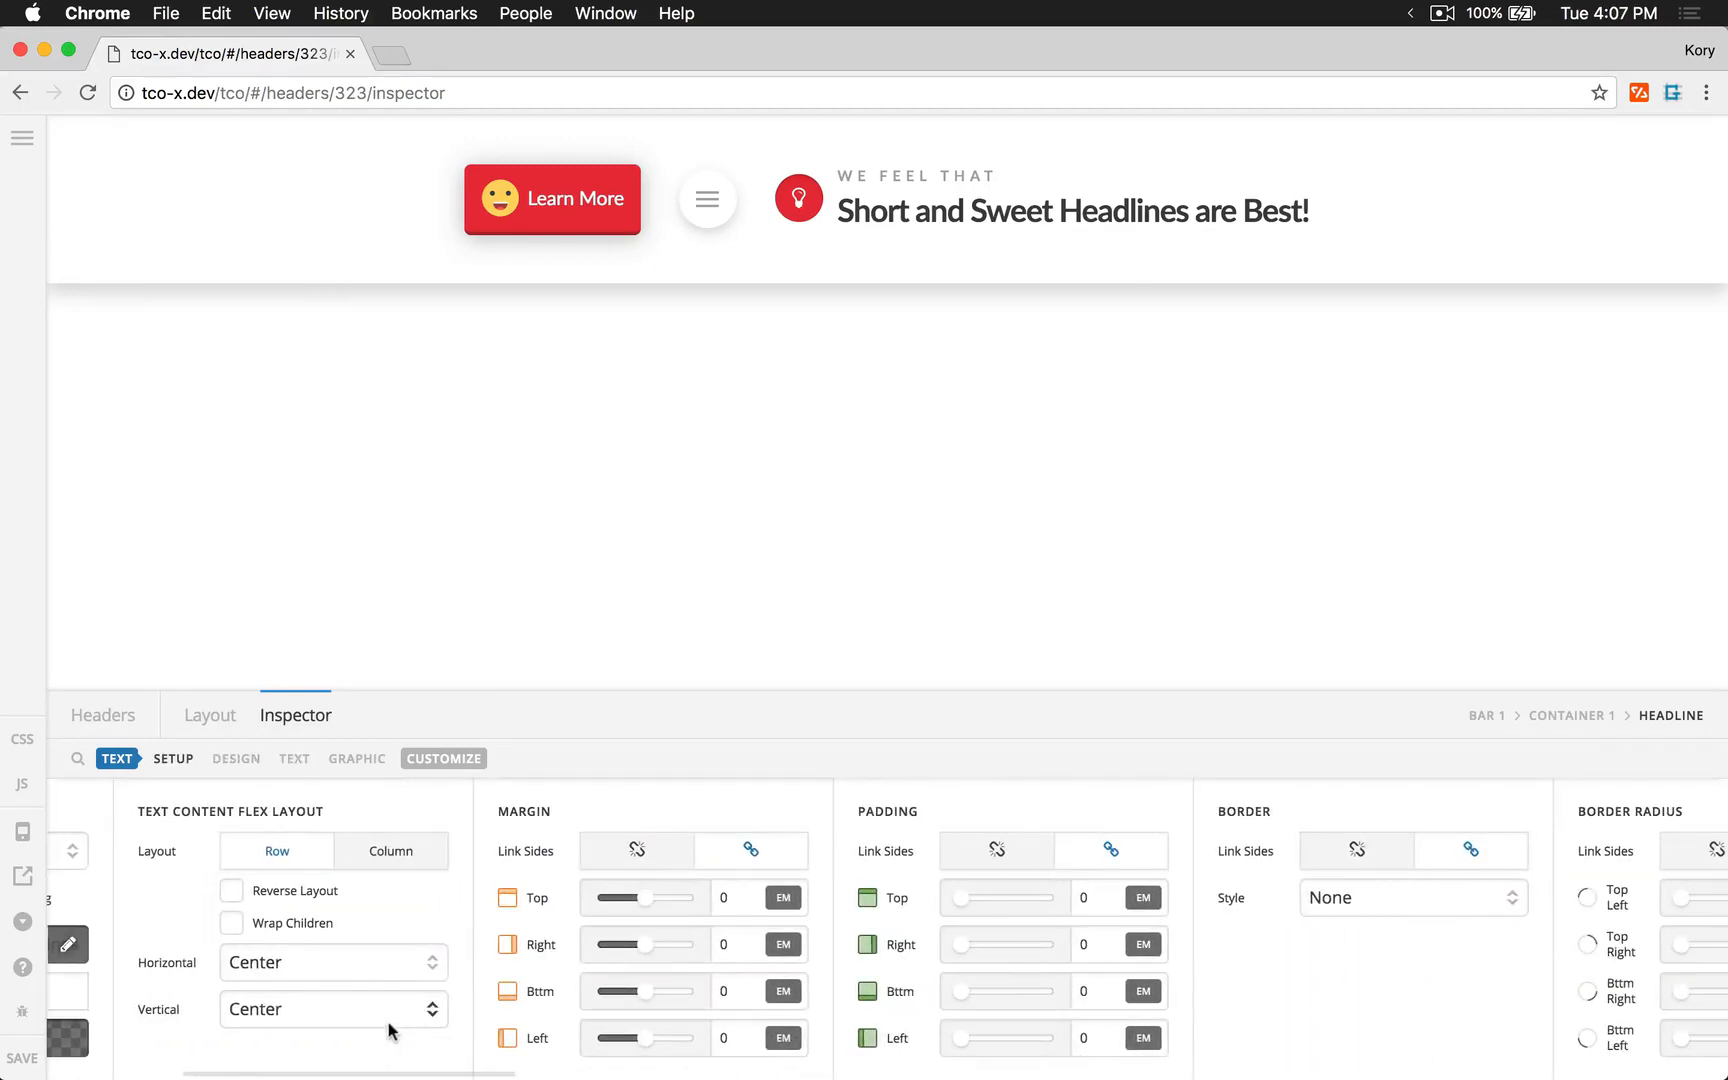
pyautogui.hscroll(-10, 578, 973)
pyautogui.hscroll(10, 578, 973)
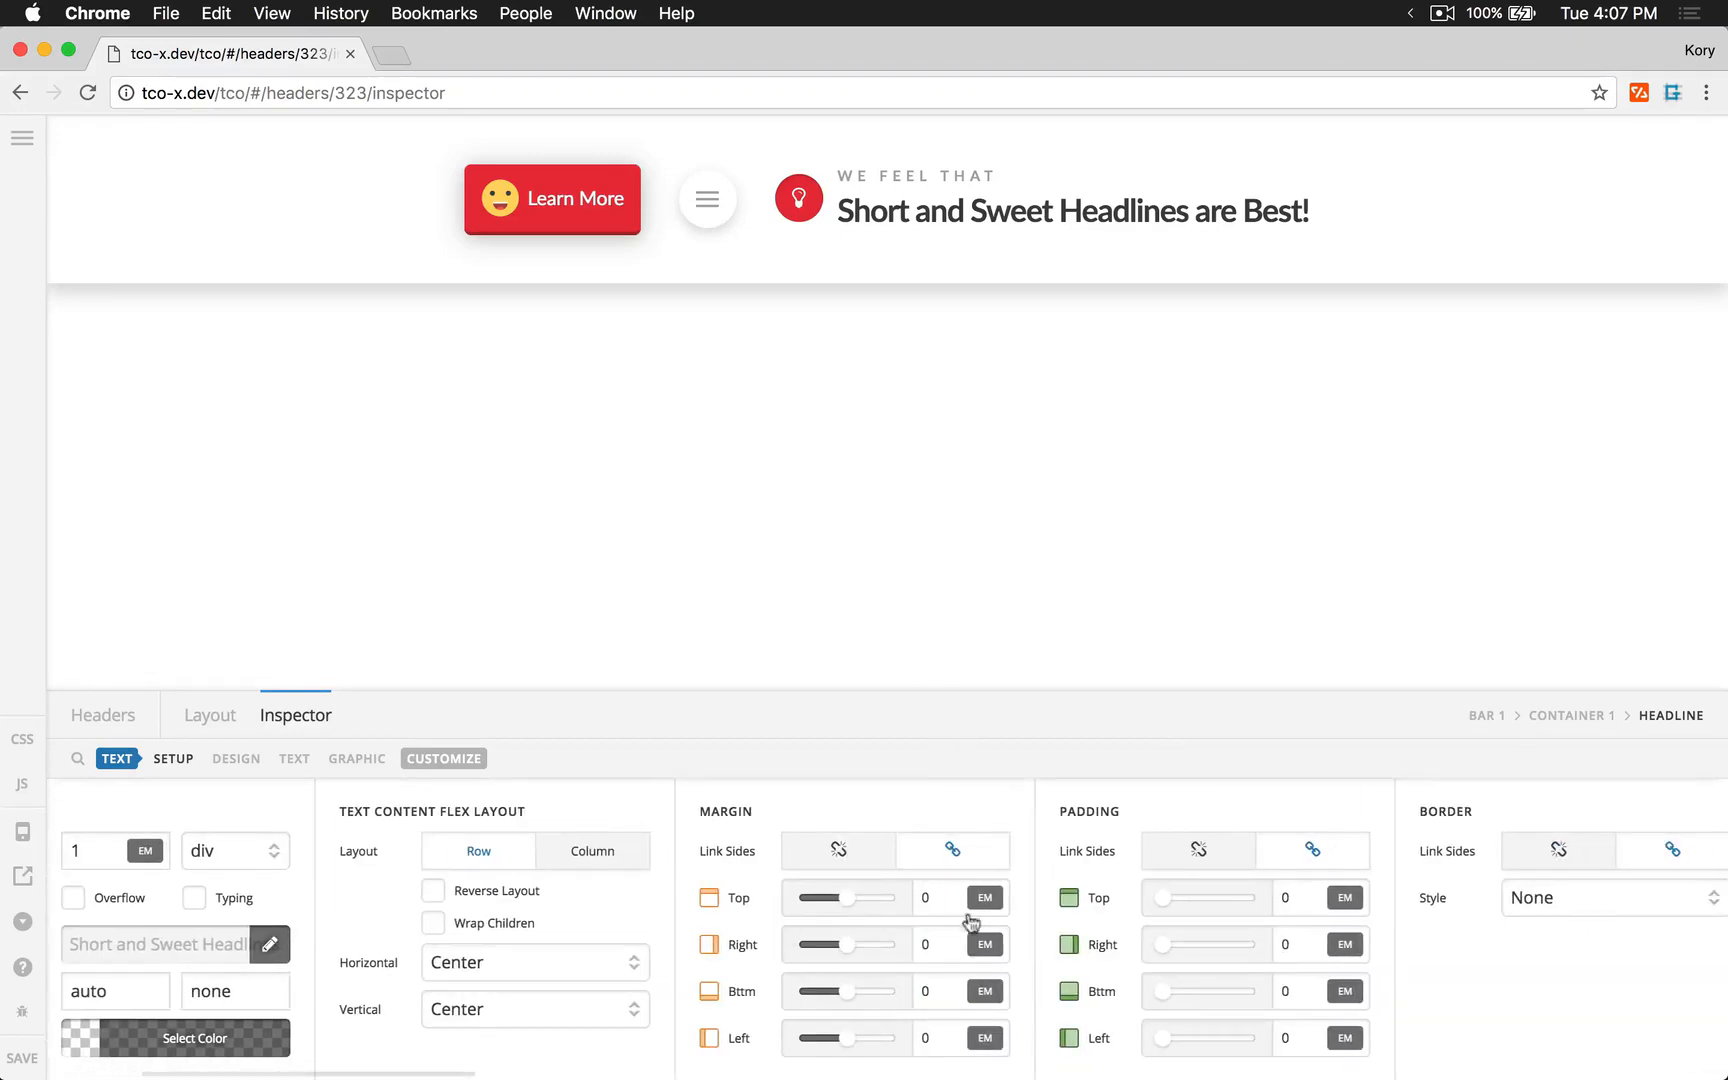
# - Set the headline's text content margin to 7 px on all linked sides
pyautogui.click(288, 760)
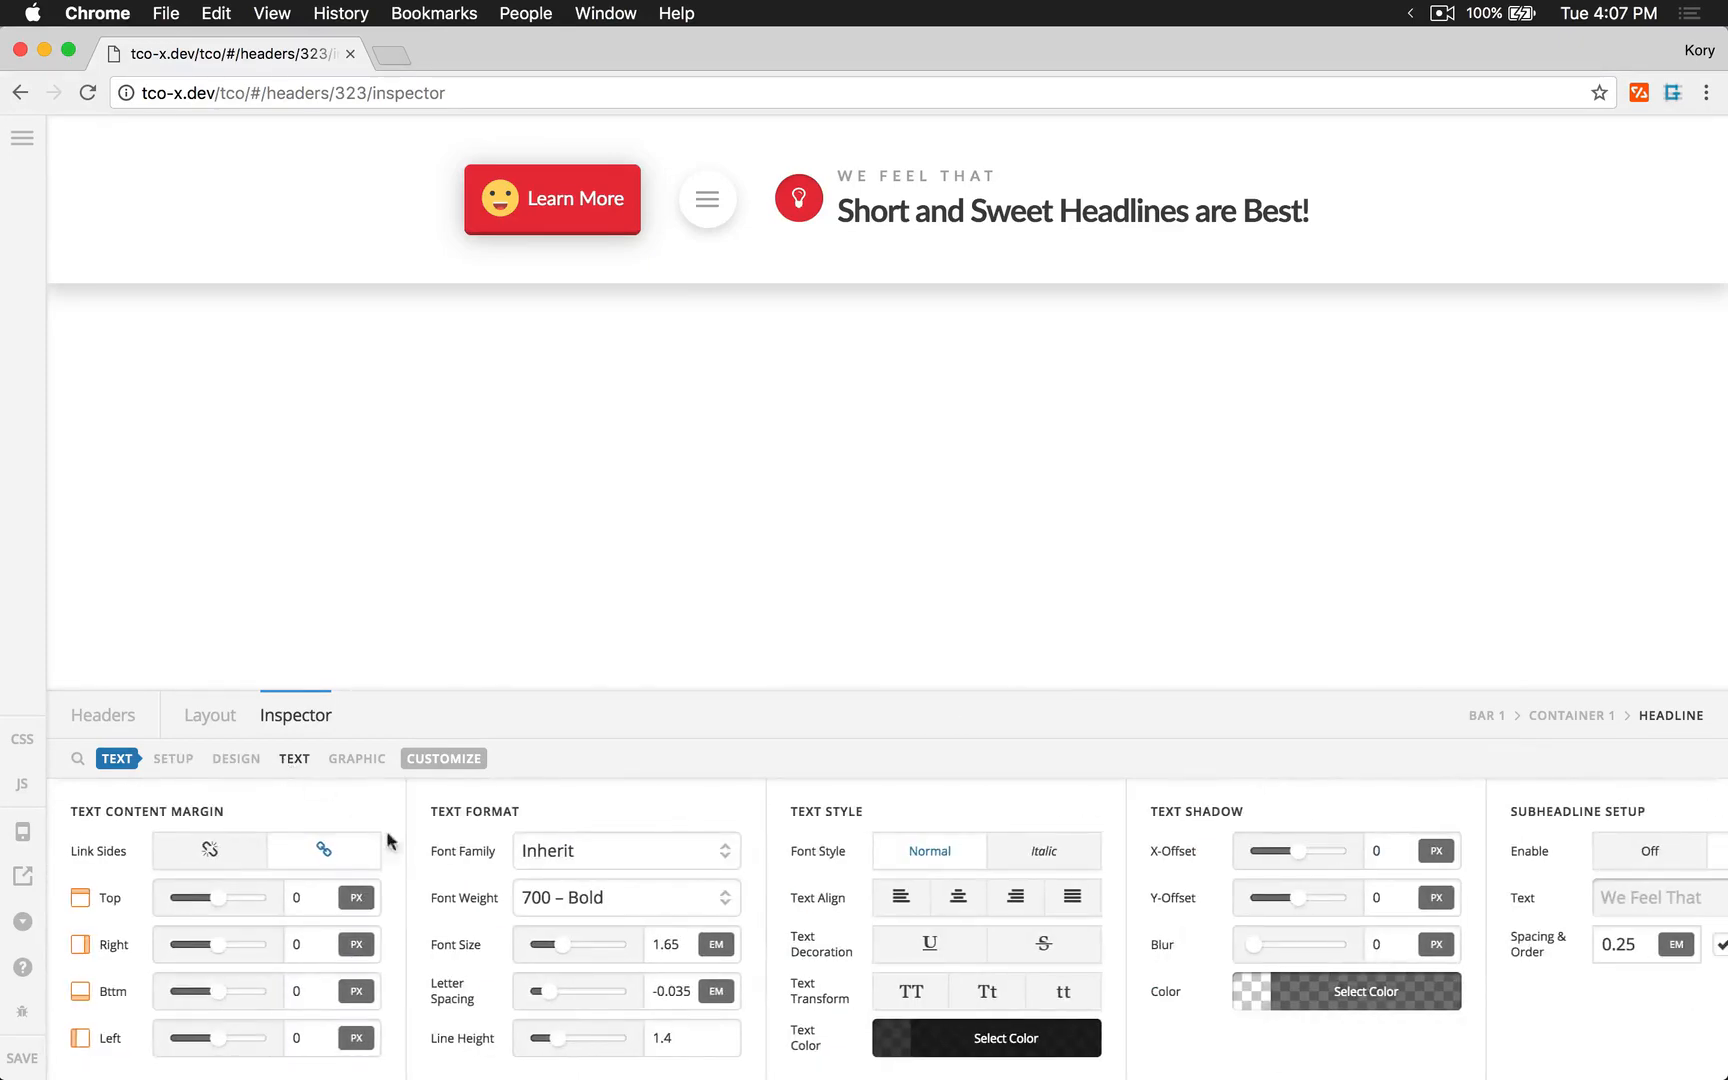
pyautogui.click(307, 897)
pyautogui.write('5')
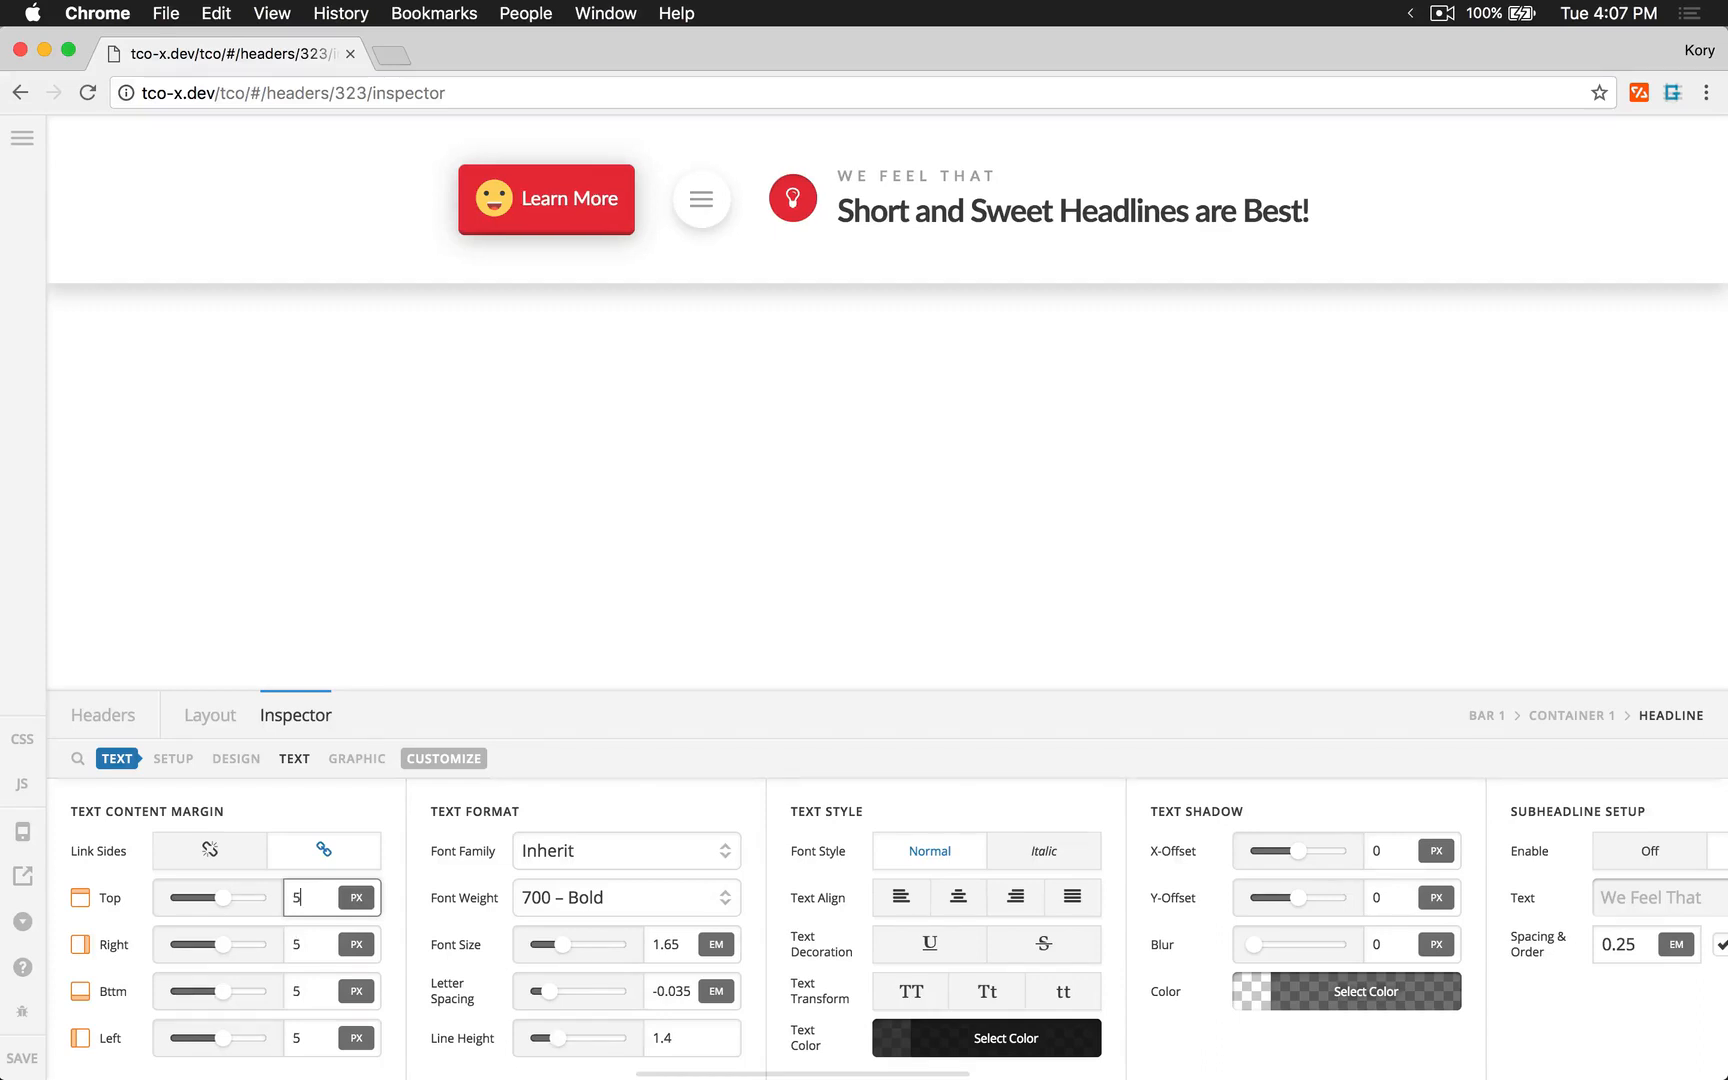
pyautogui.doubleClick(315, 901)
pyautogui.write('7')
# - Link the sides of the headline's graphic margin and set them to 7px
pyautogui.click(356, 759)
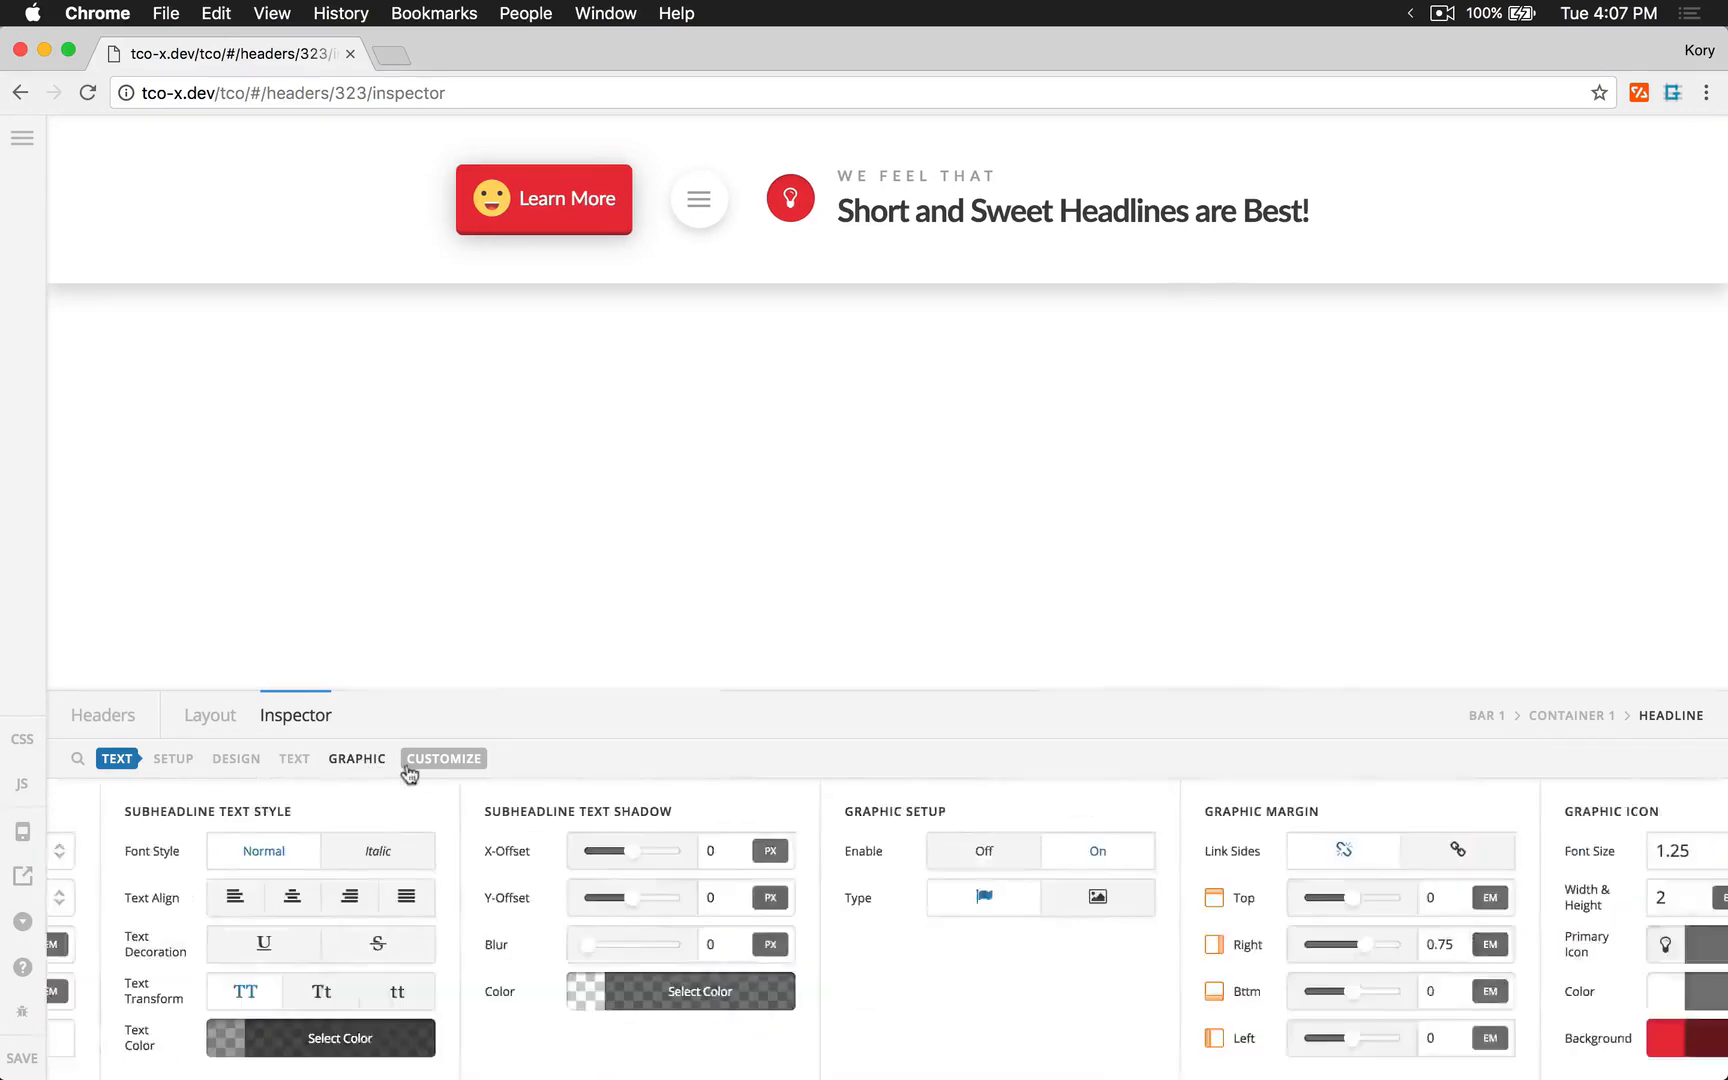
pyautogui.click(653, 866)
pyautogui.doubleClick(656, 897)
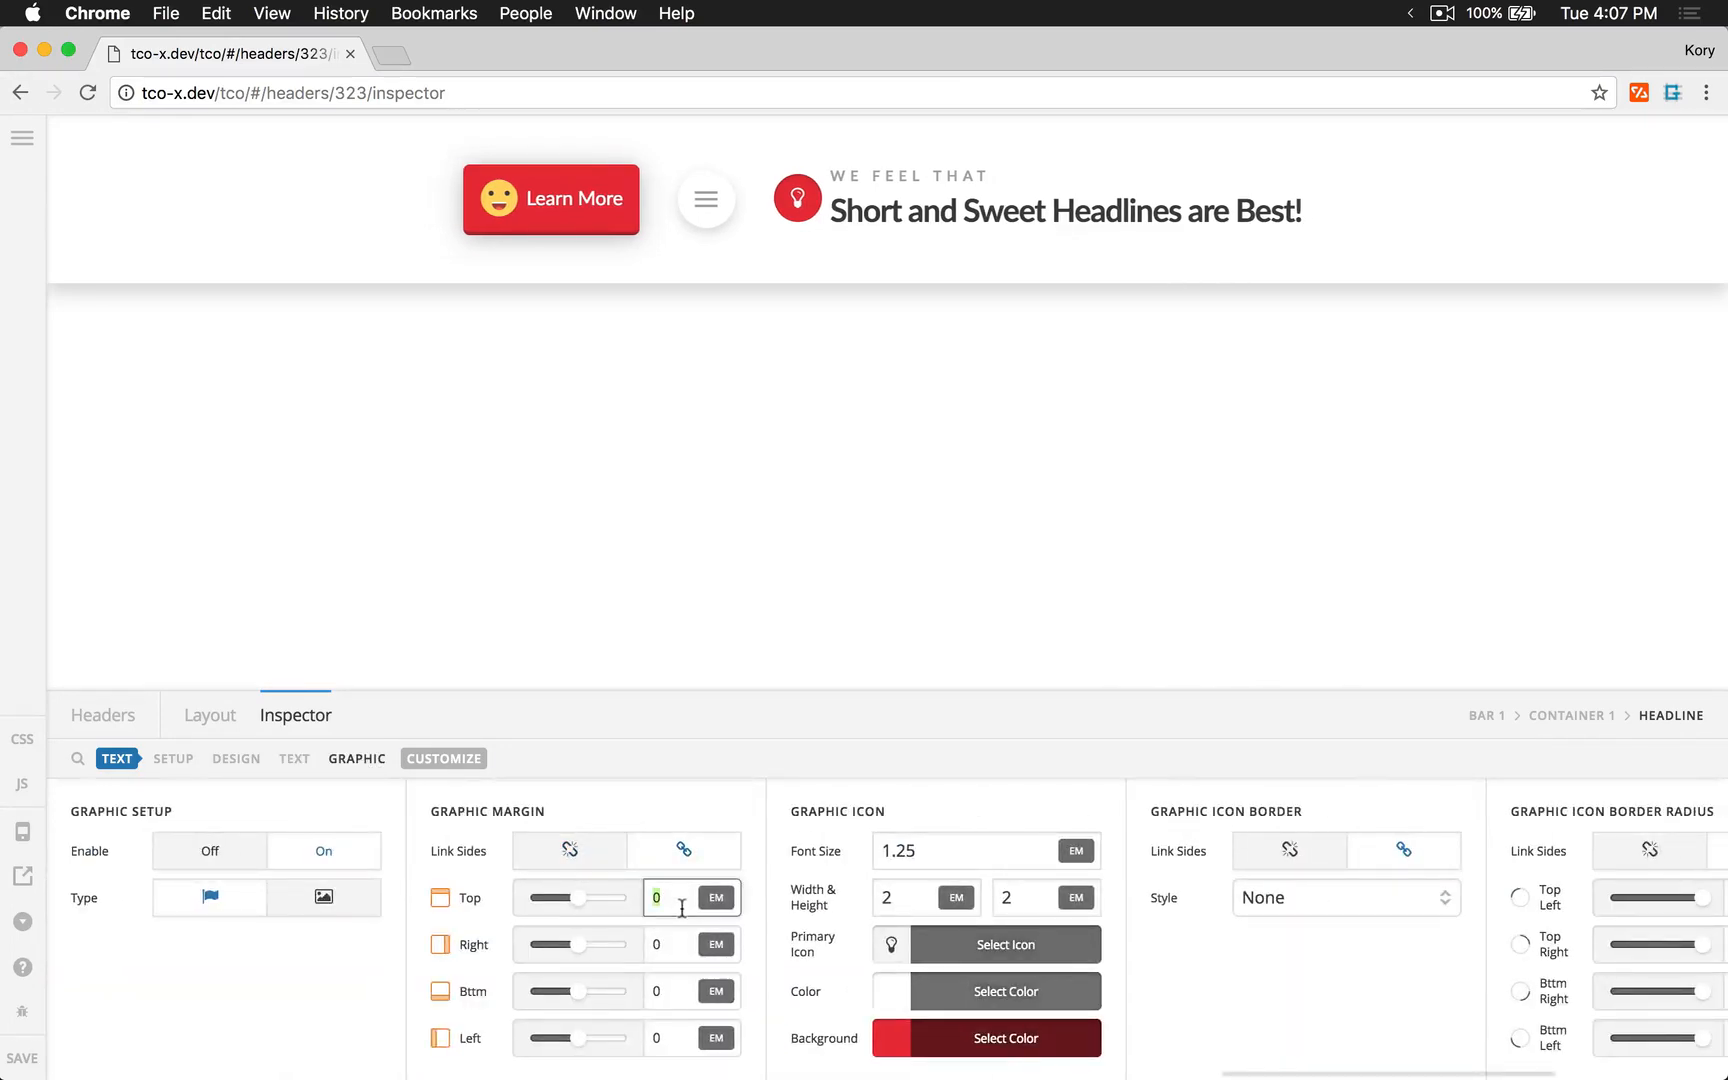
pyautogui.write('7px')
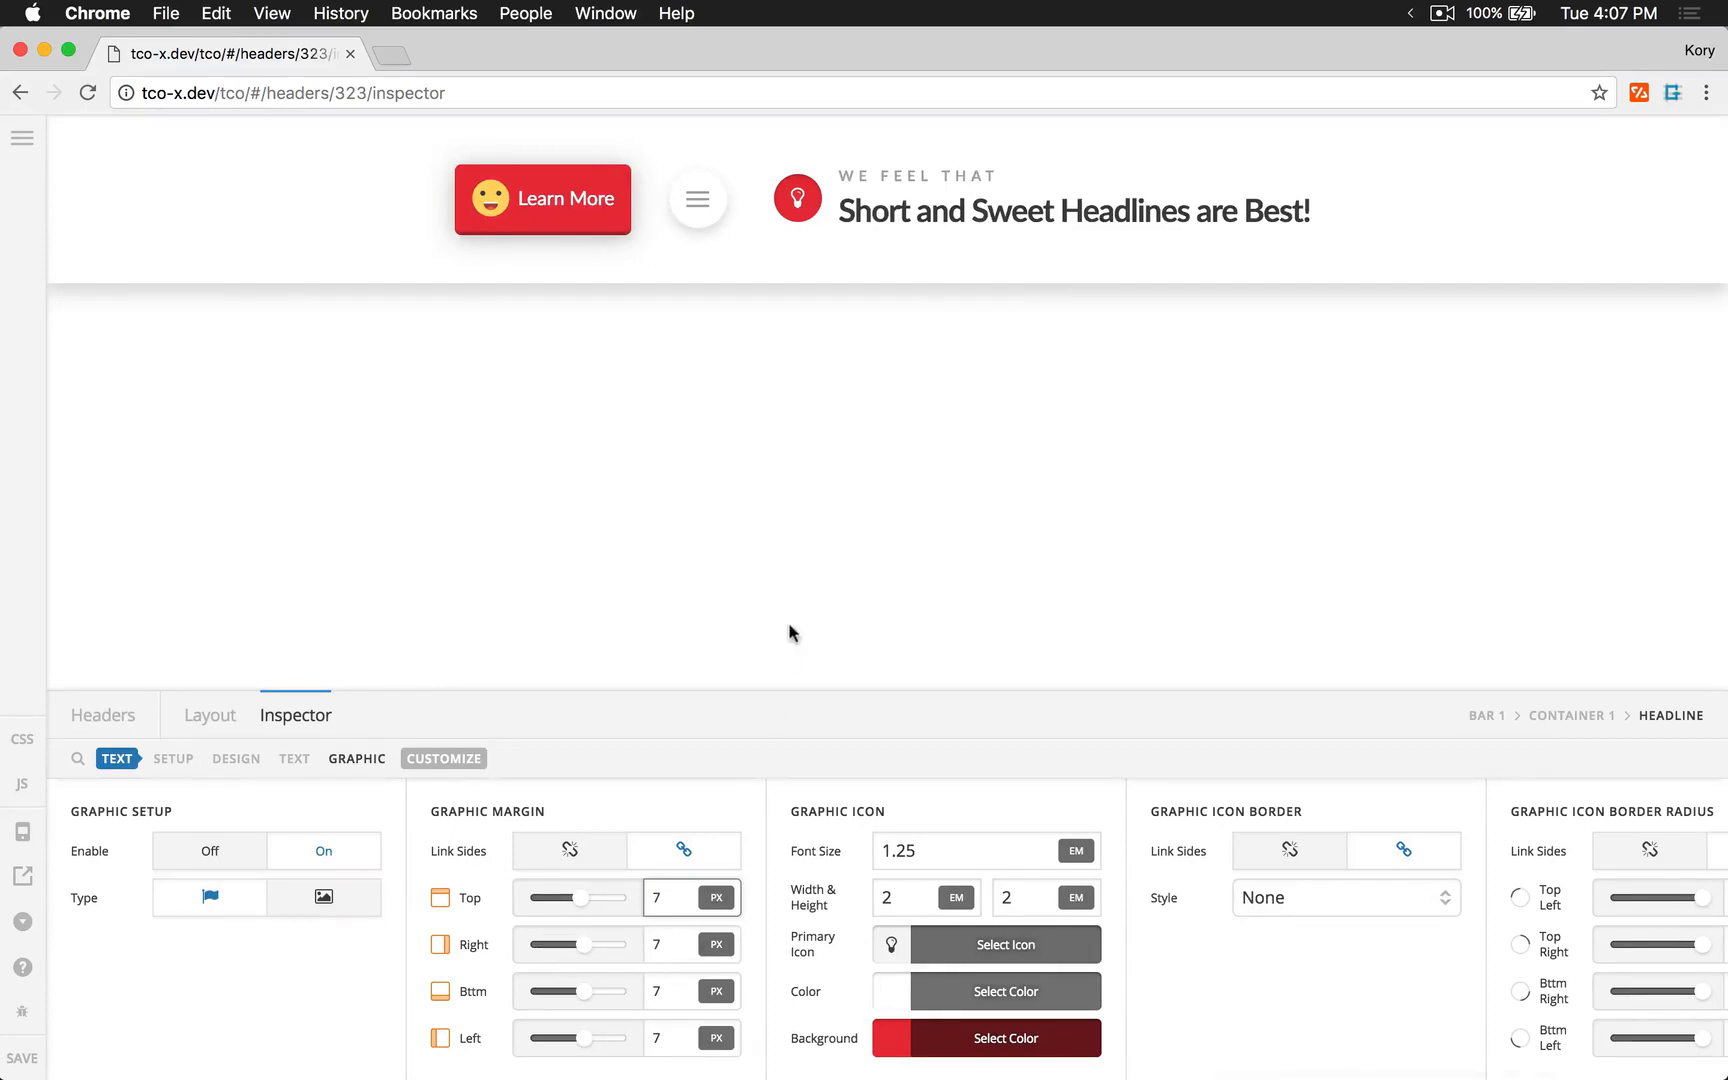
# - Try the headline's flex layout reversed as a row and as a column, and turn Reverse Layout back off
pyautogui.hscroll(-15, 700, 960)
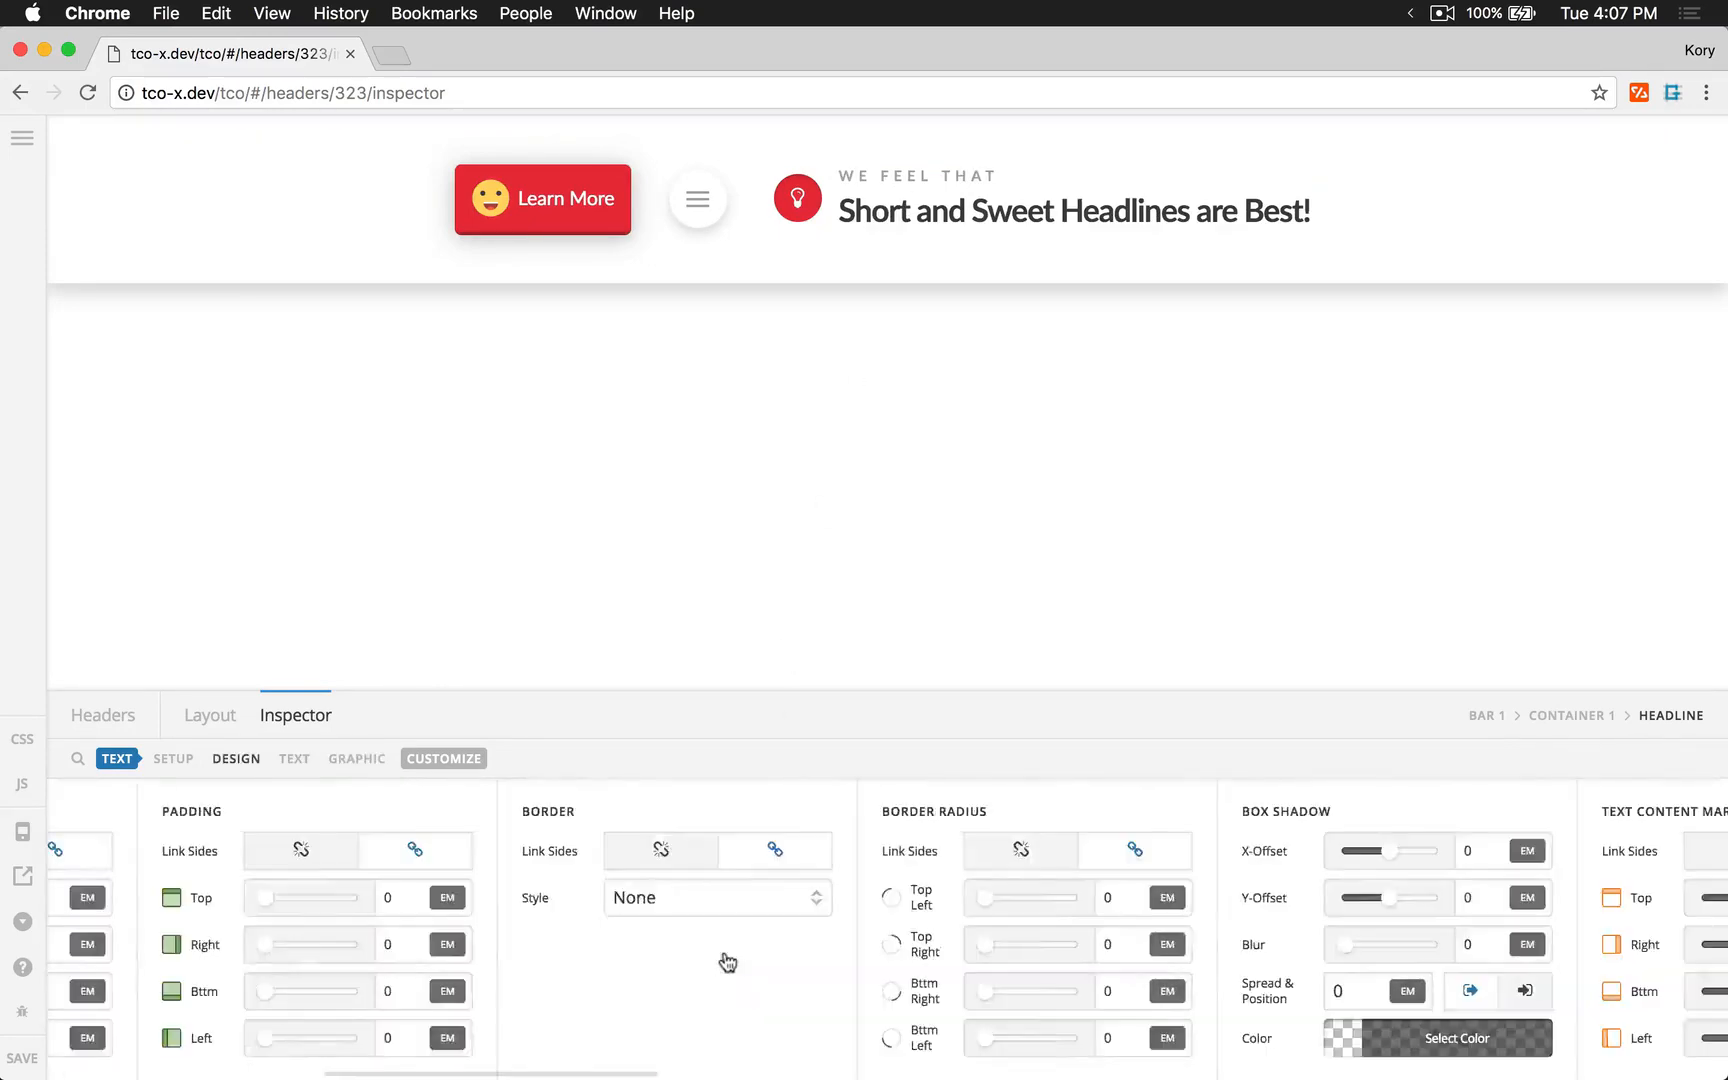
pyautogui.hscroll(5, 785, 895)
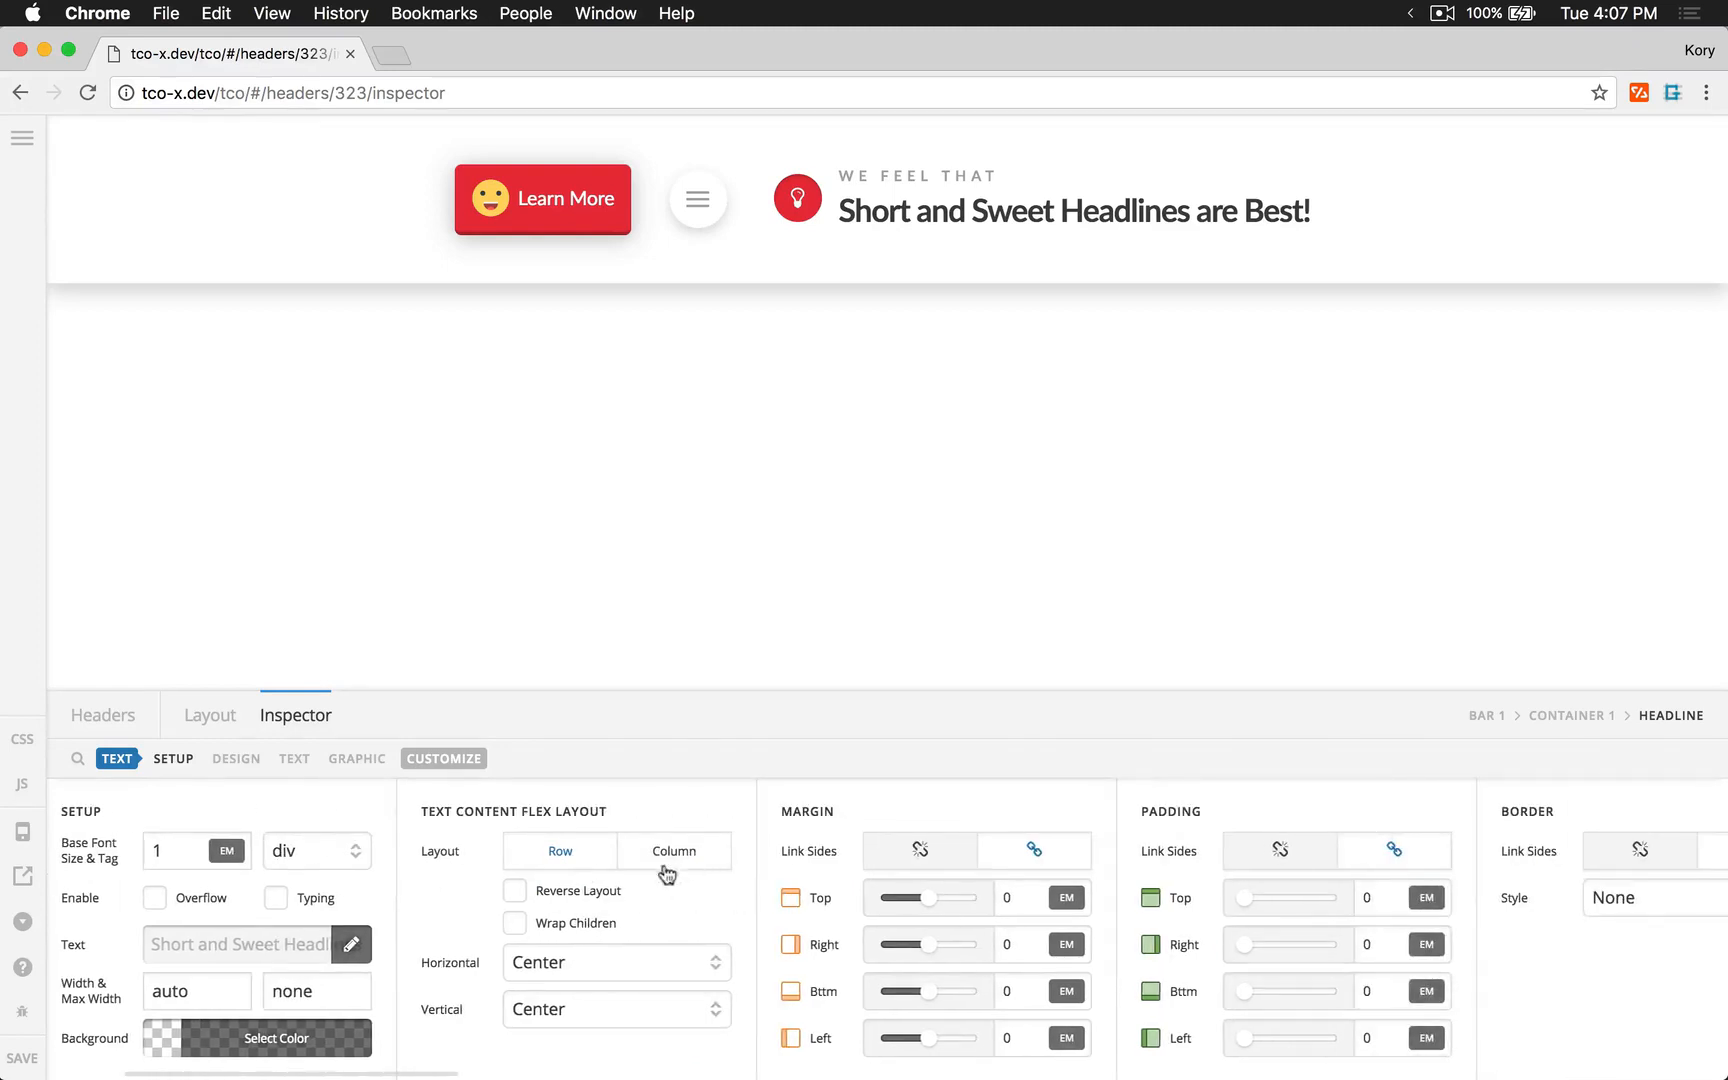
pyautogui.click(546, 893)
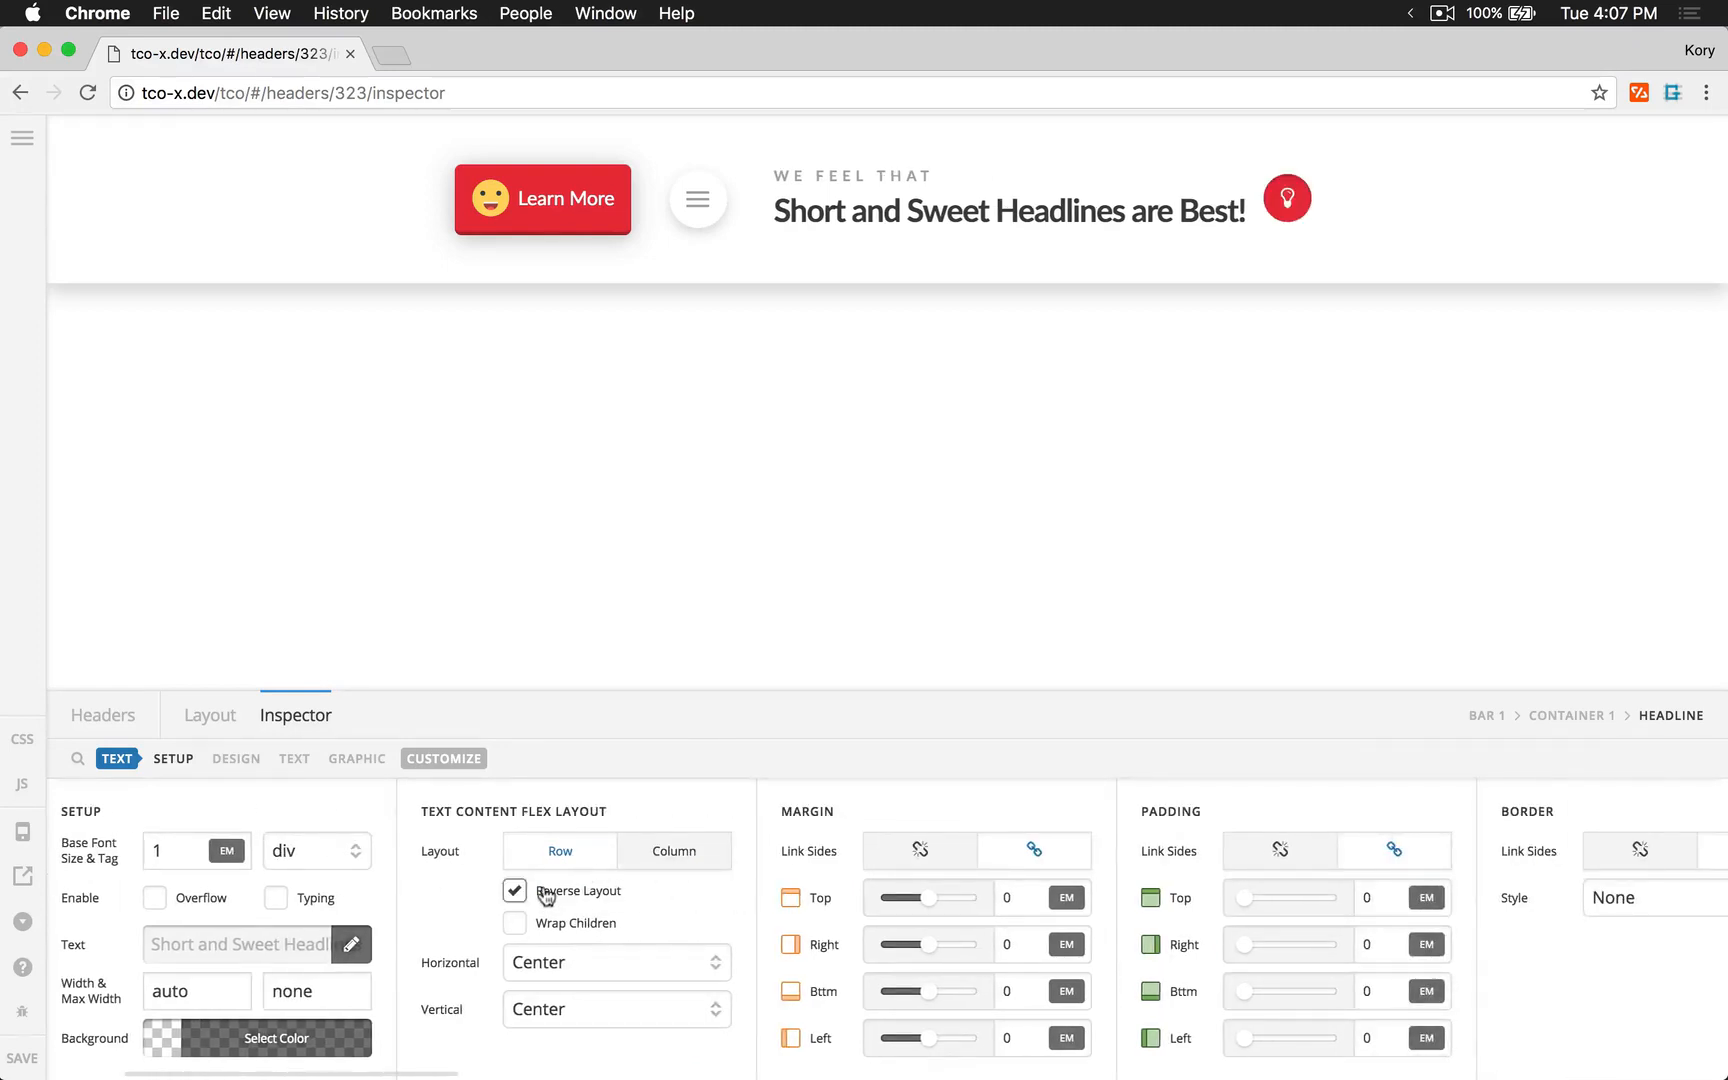
pyautogui.click(667, 853)
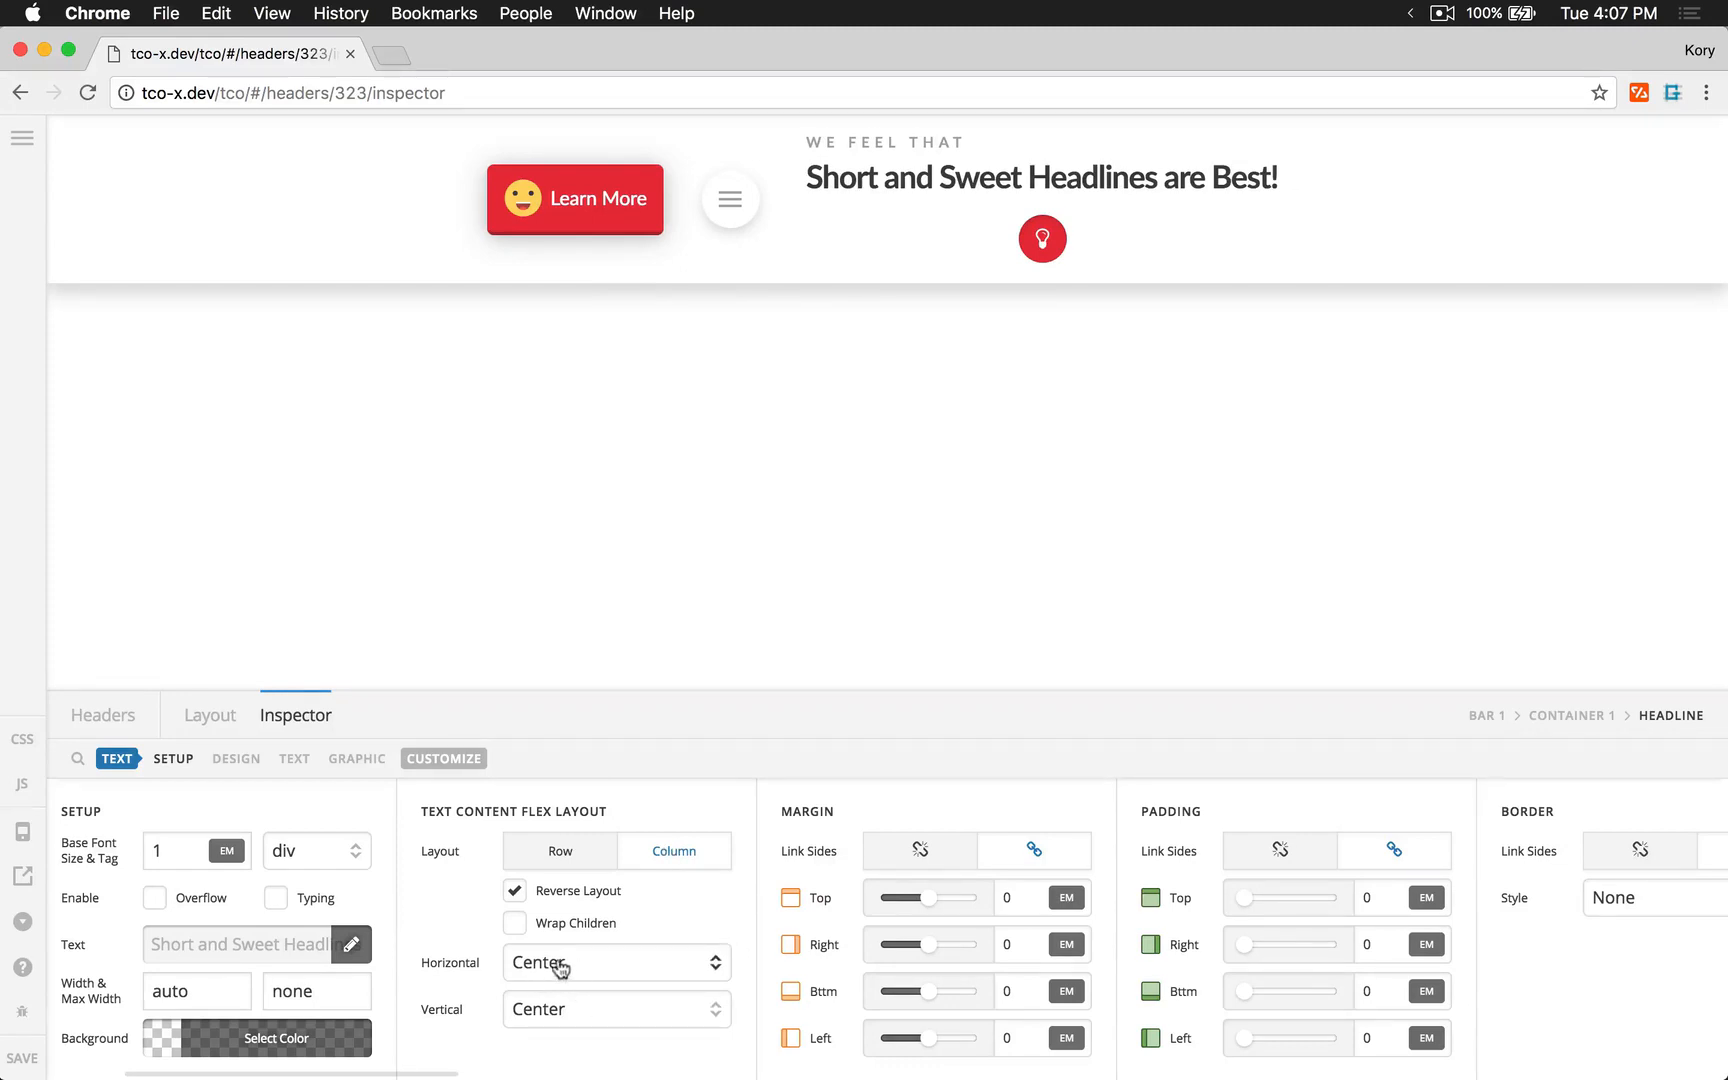
pyautogui.click(537, 891)
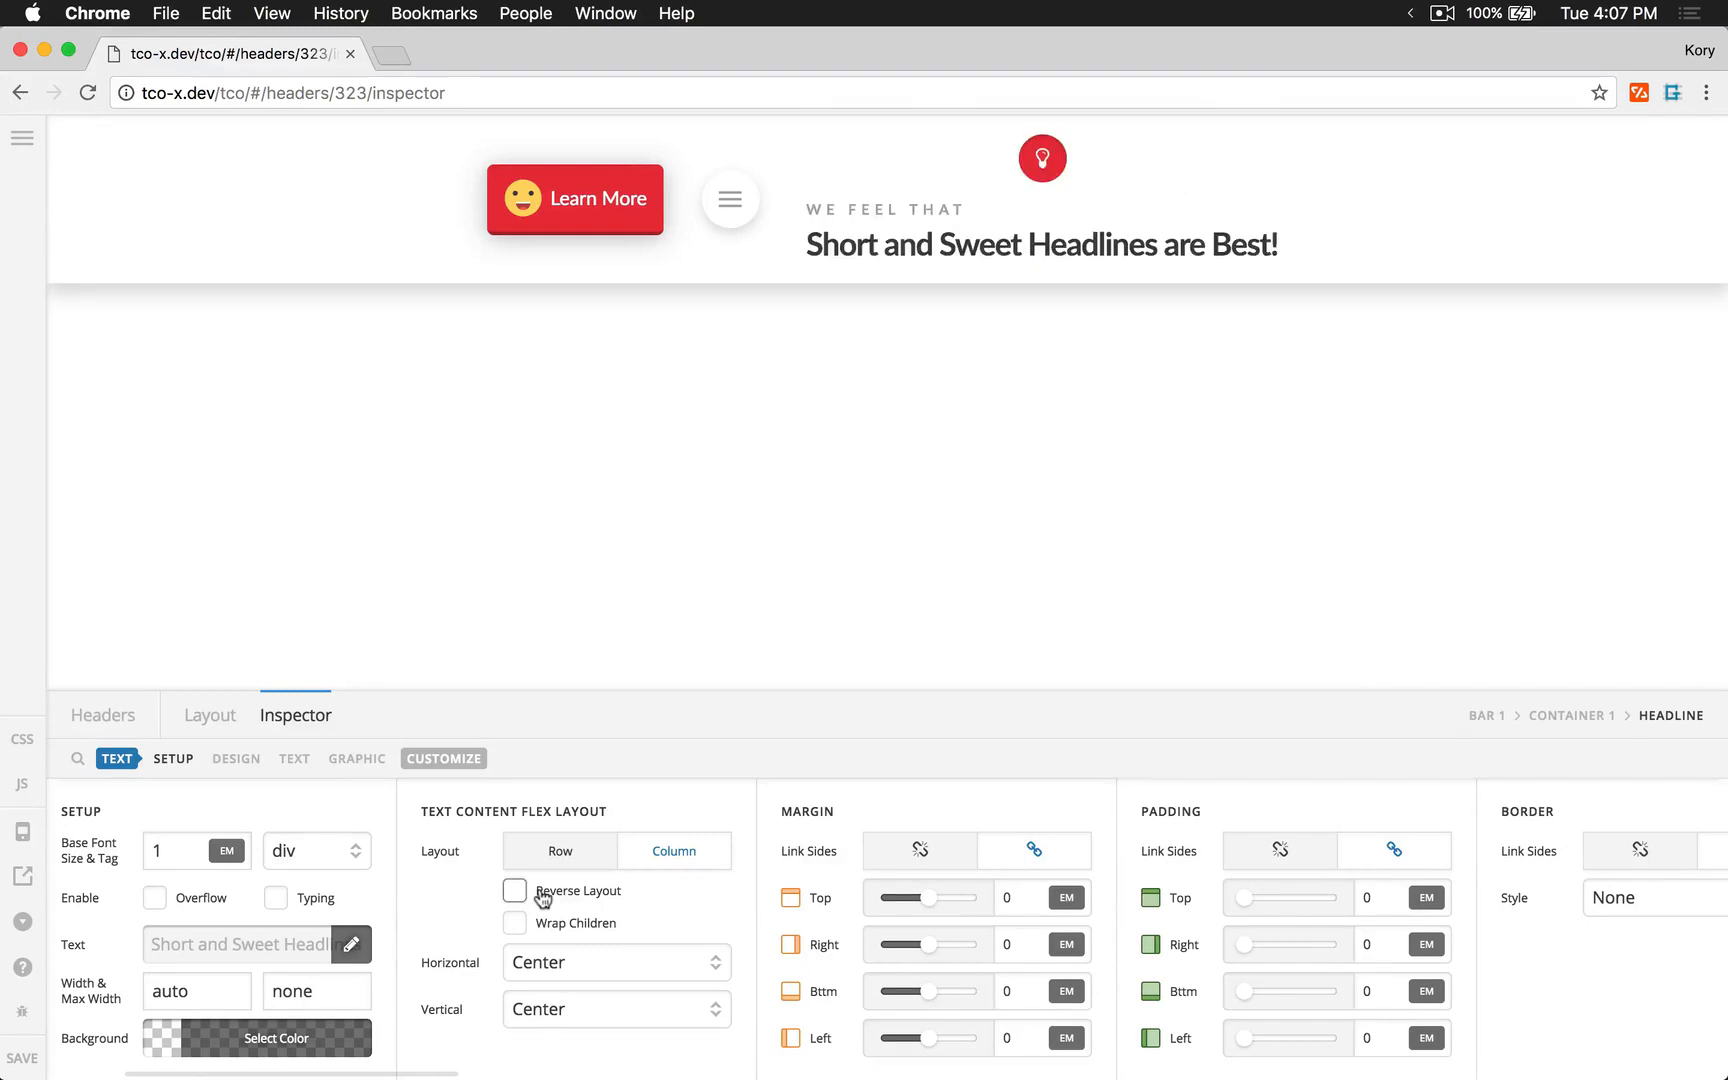
# - Compare the Start and End horizontal alignments for the headline's flex layout and leave it on Start
pyautogui.click(558, 966)
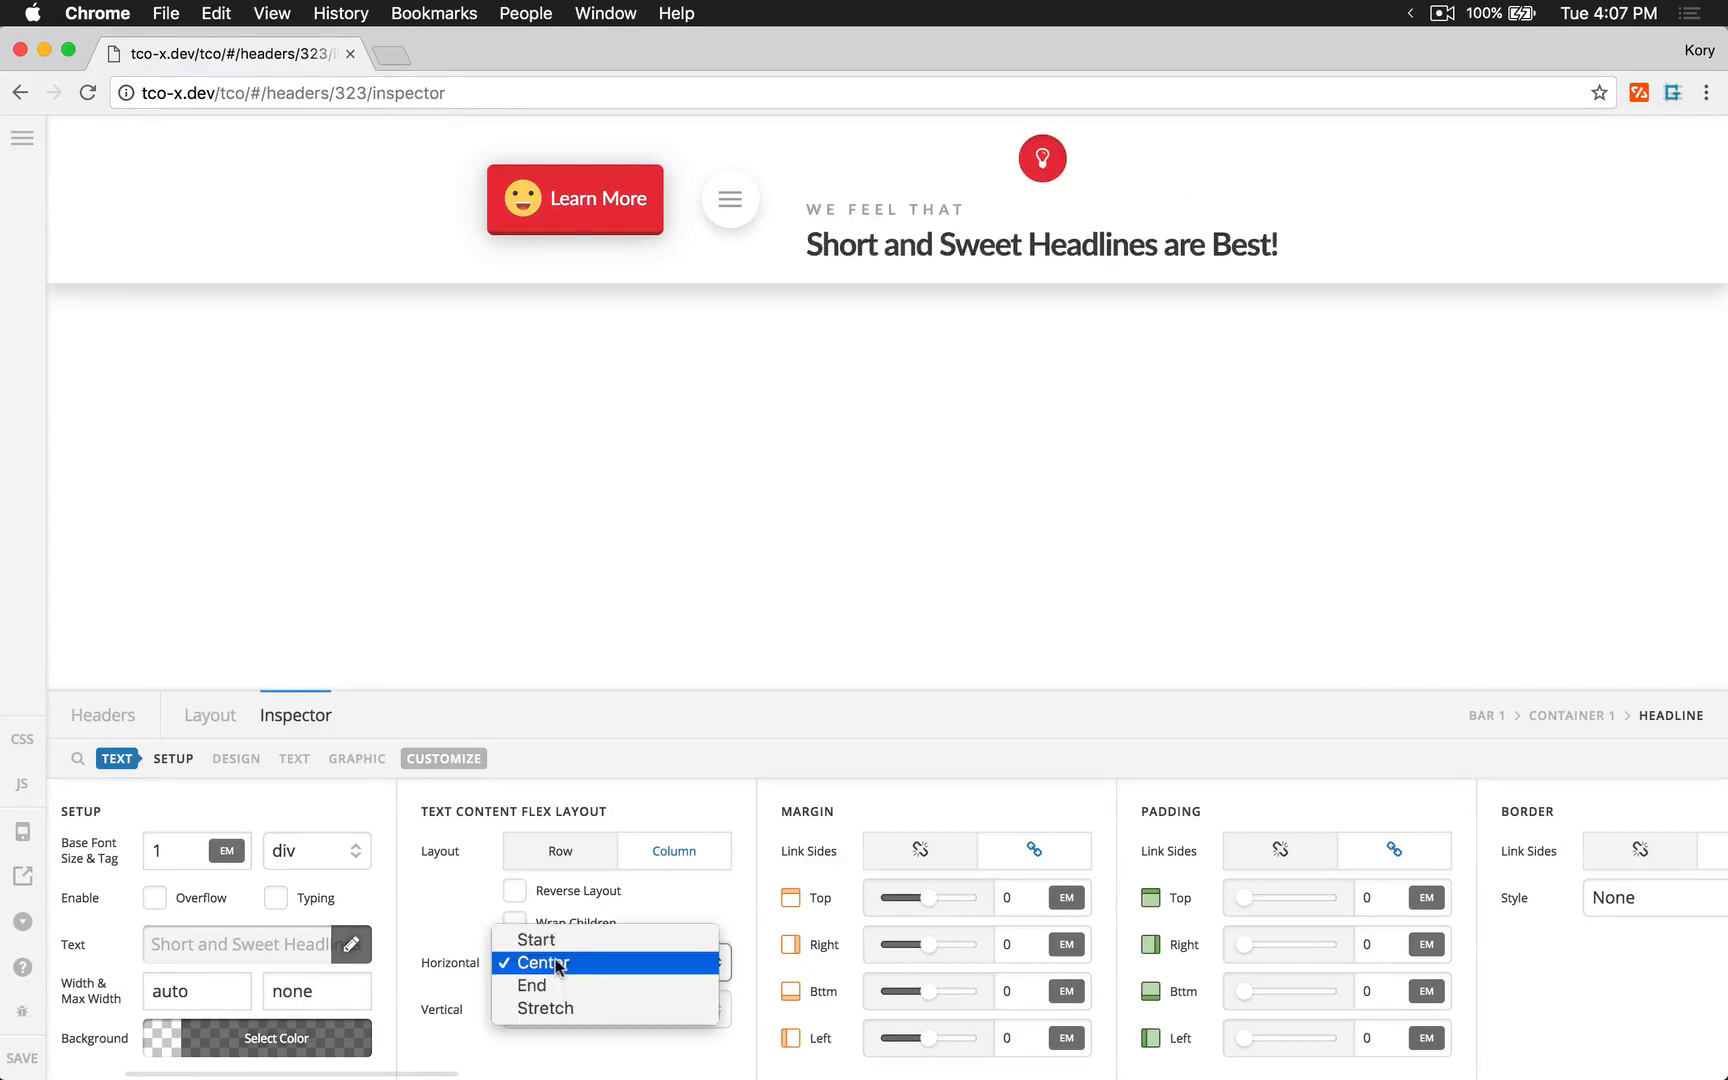
pyautogui.click(562, 937)
pyautogui.click(558, 948)
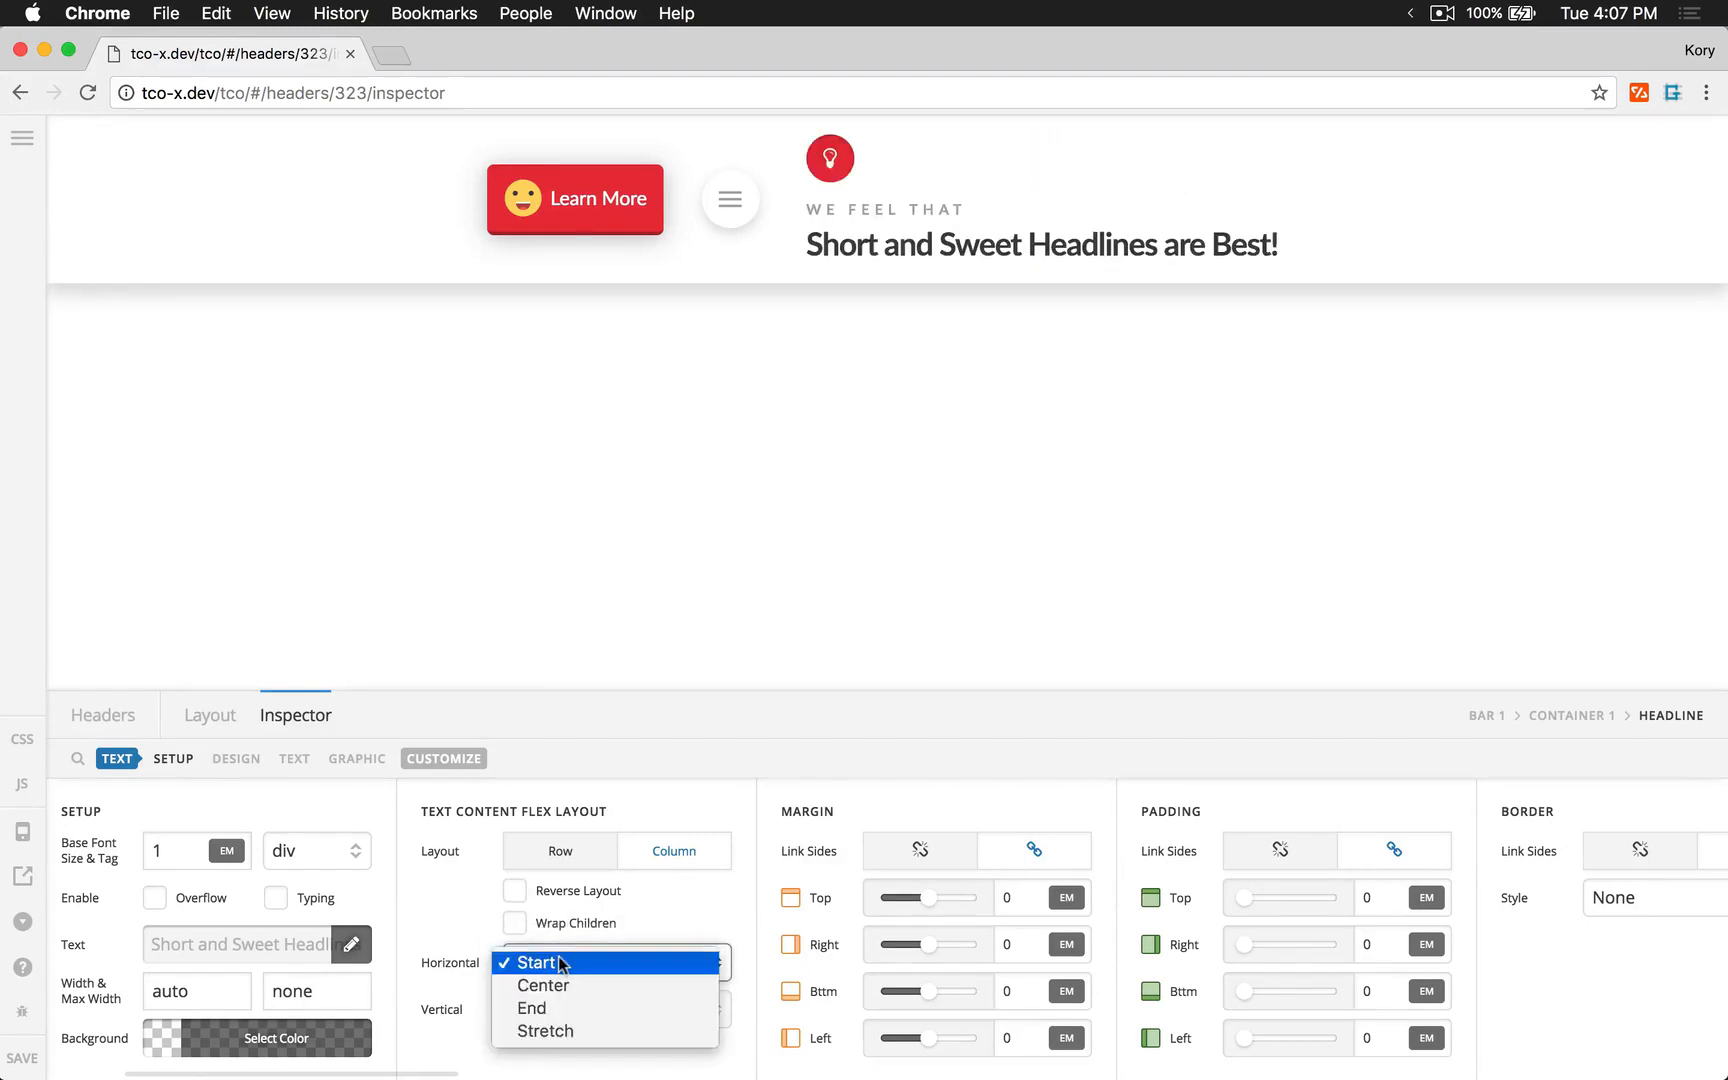
pyautogui.click(560, 1010)
pyautogui.click(578, 968)
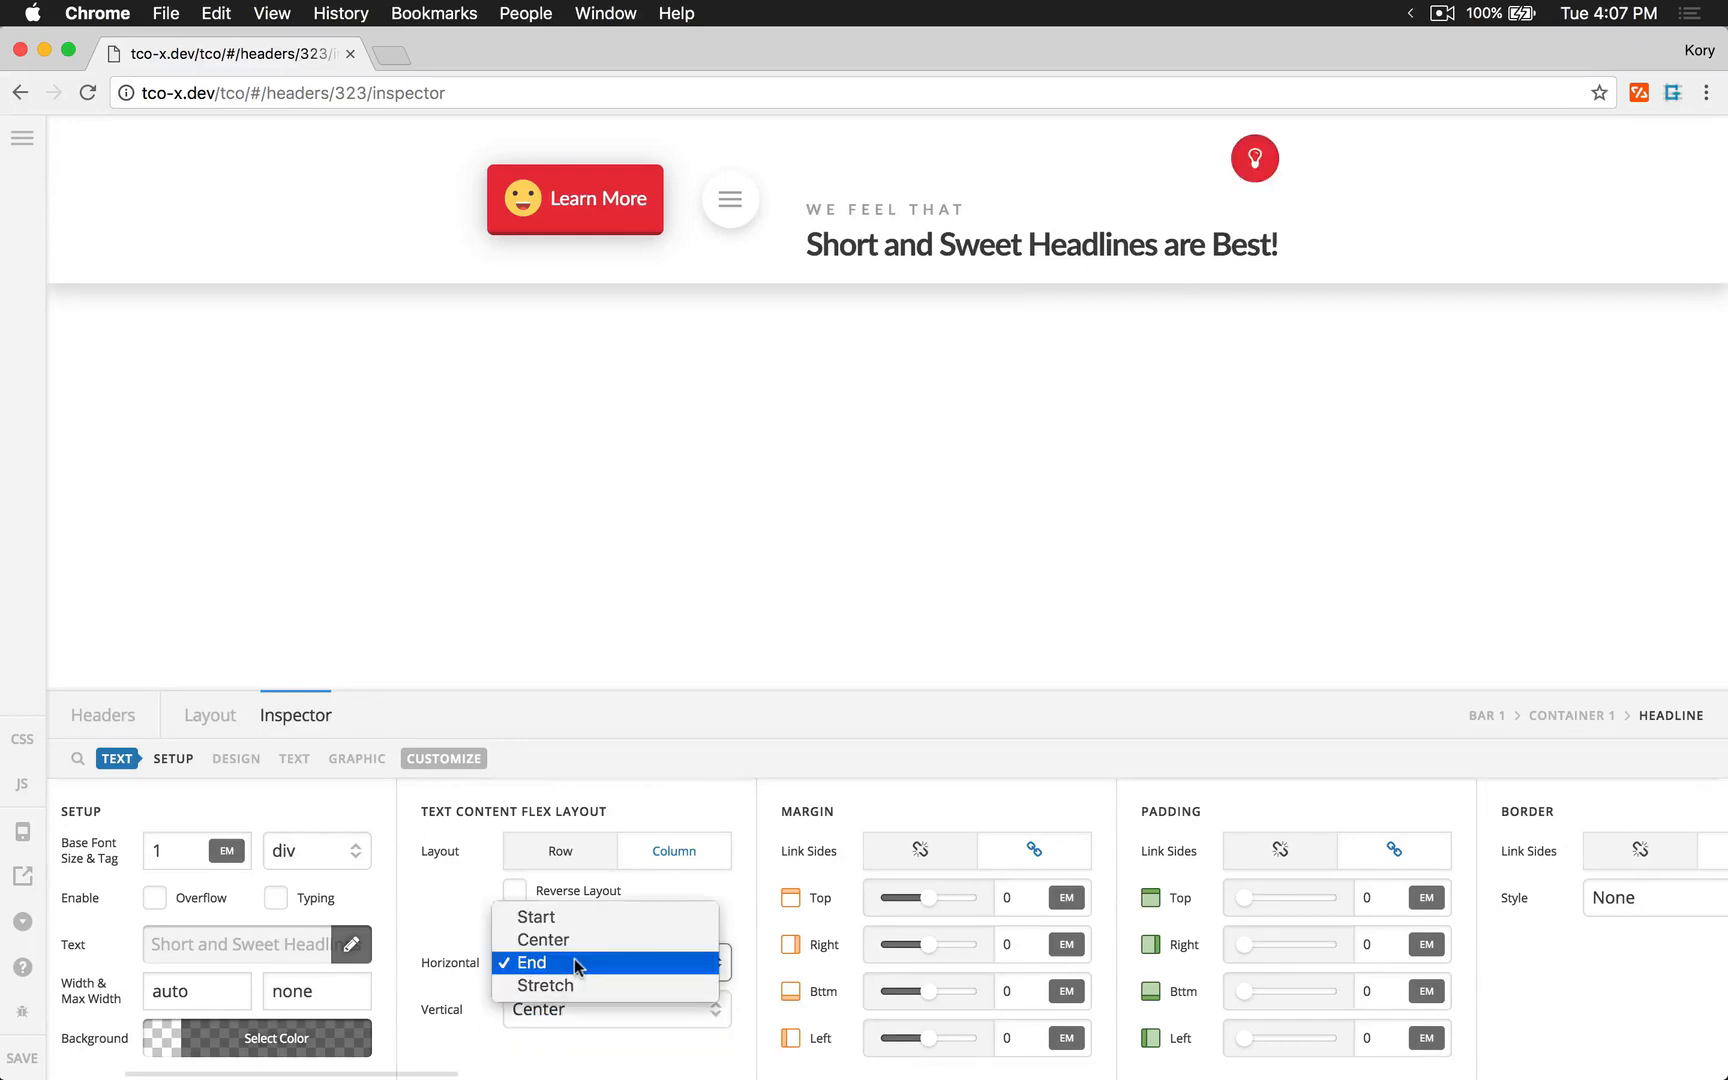
pyautogui.click(577, 922)
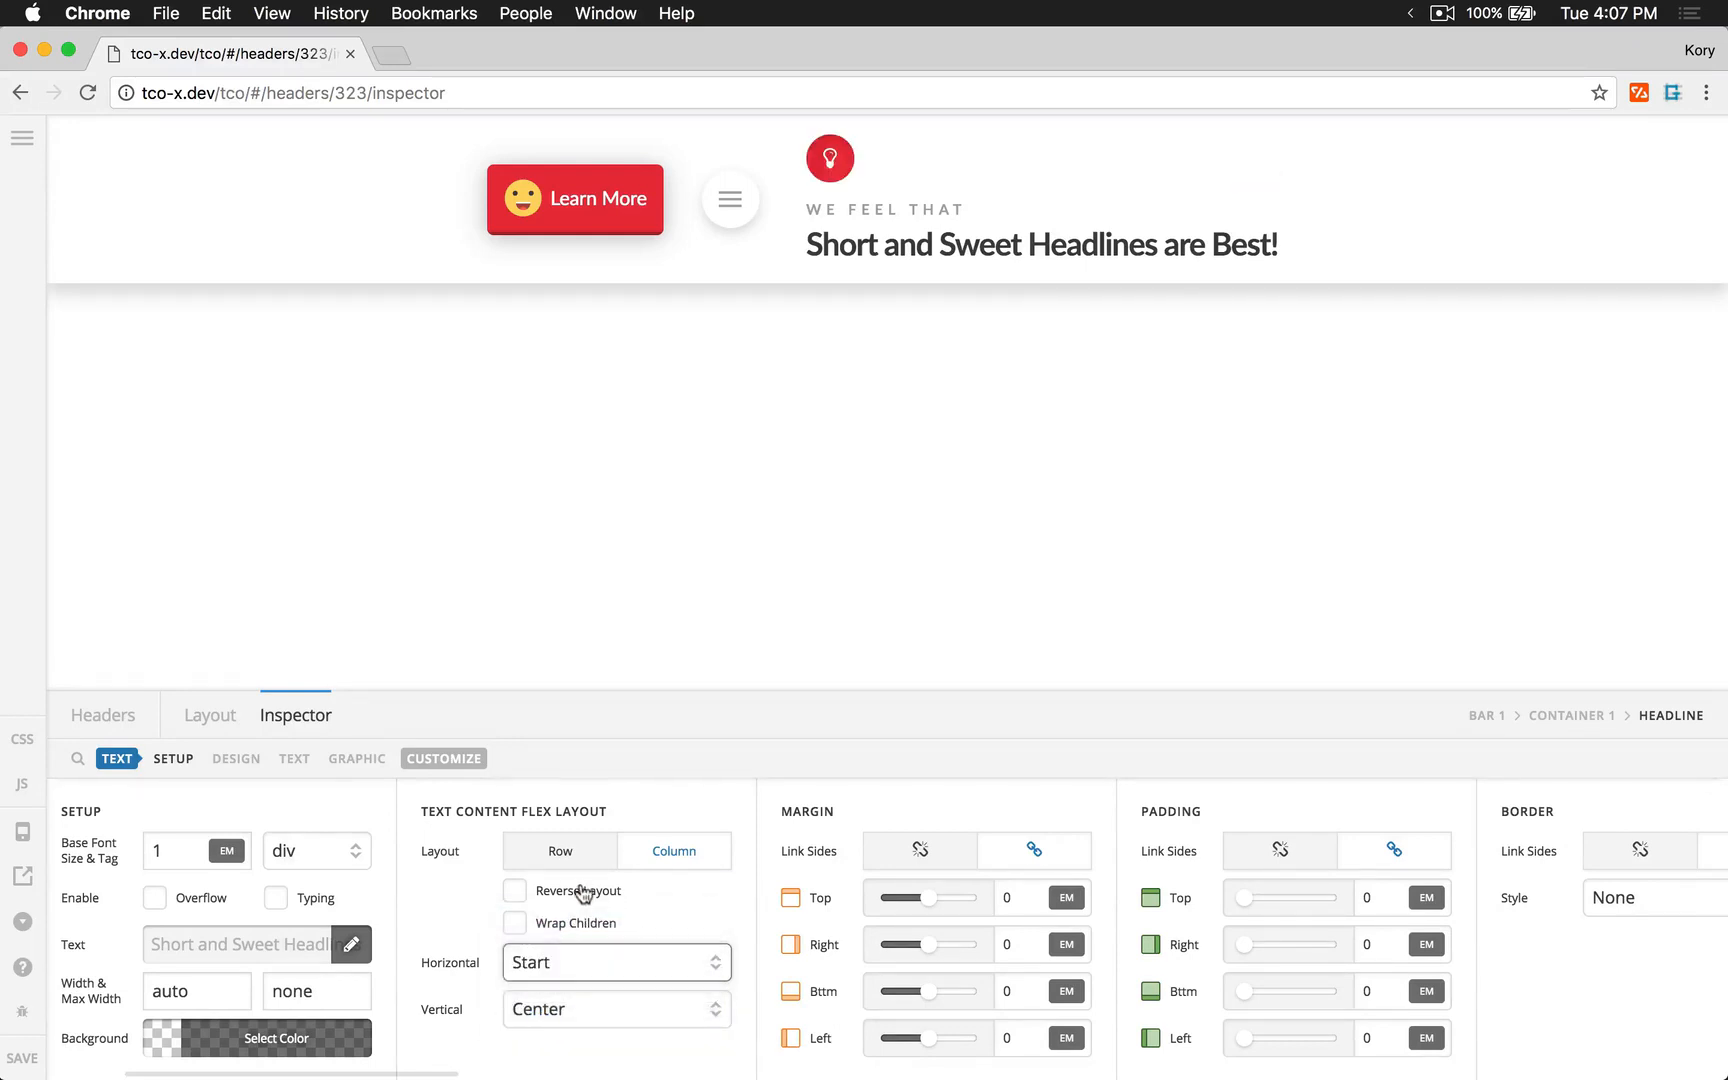
# - Toggle Reverse Layout on and off for the headline and return its flex layout to Row
pyautogui.click(578, 890)
pyautogui.click(580, 890)
pyautogui.click(558, 850)
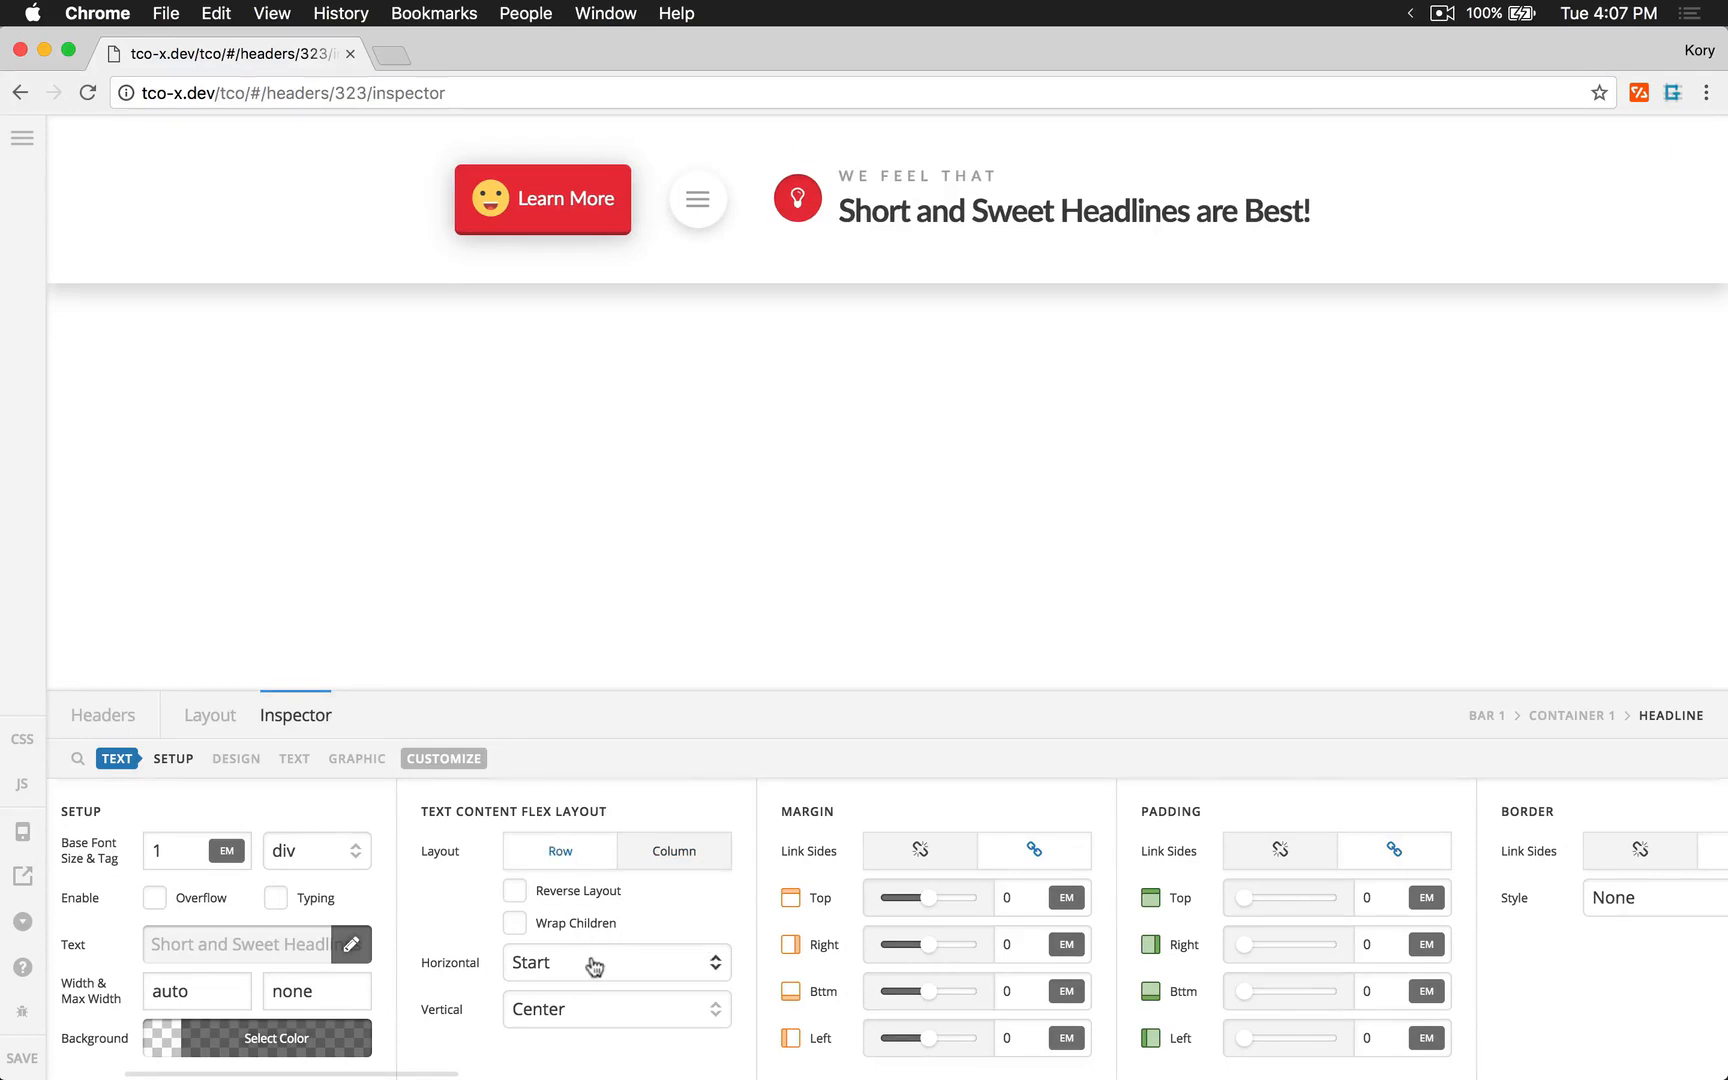
# - Set the headline's max width to 400 px so its text wraps
pyautogui.hscroll(-3, 216, 880)
pyautogui.hscroll(-1, 216, 880)
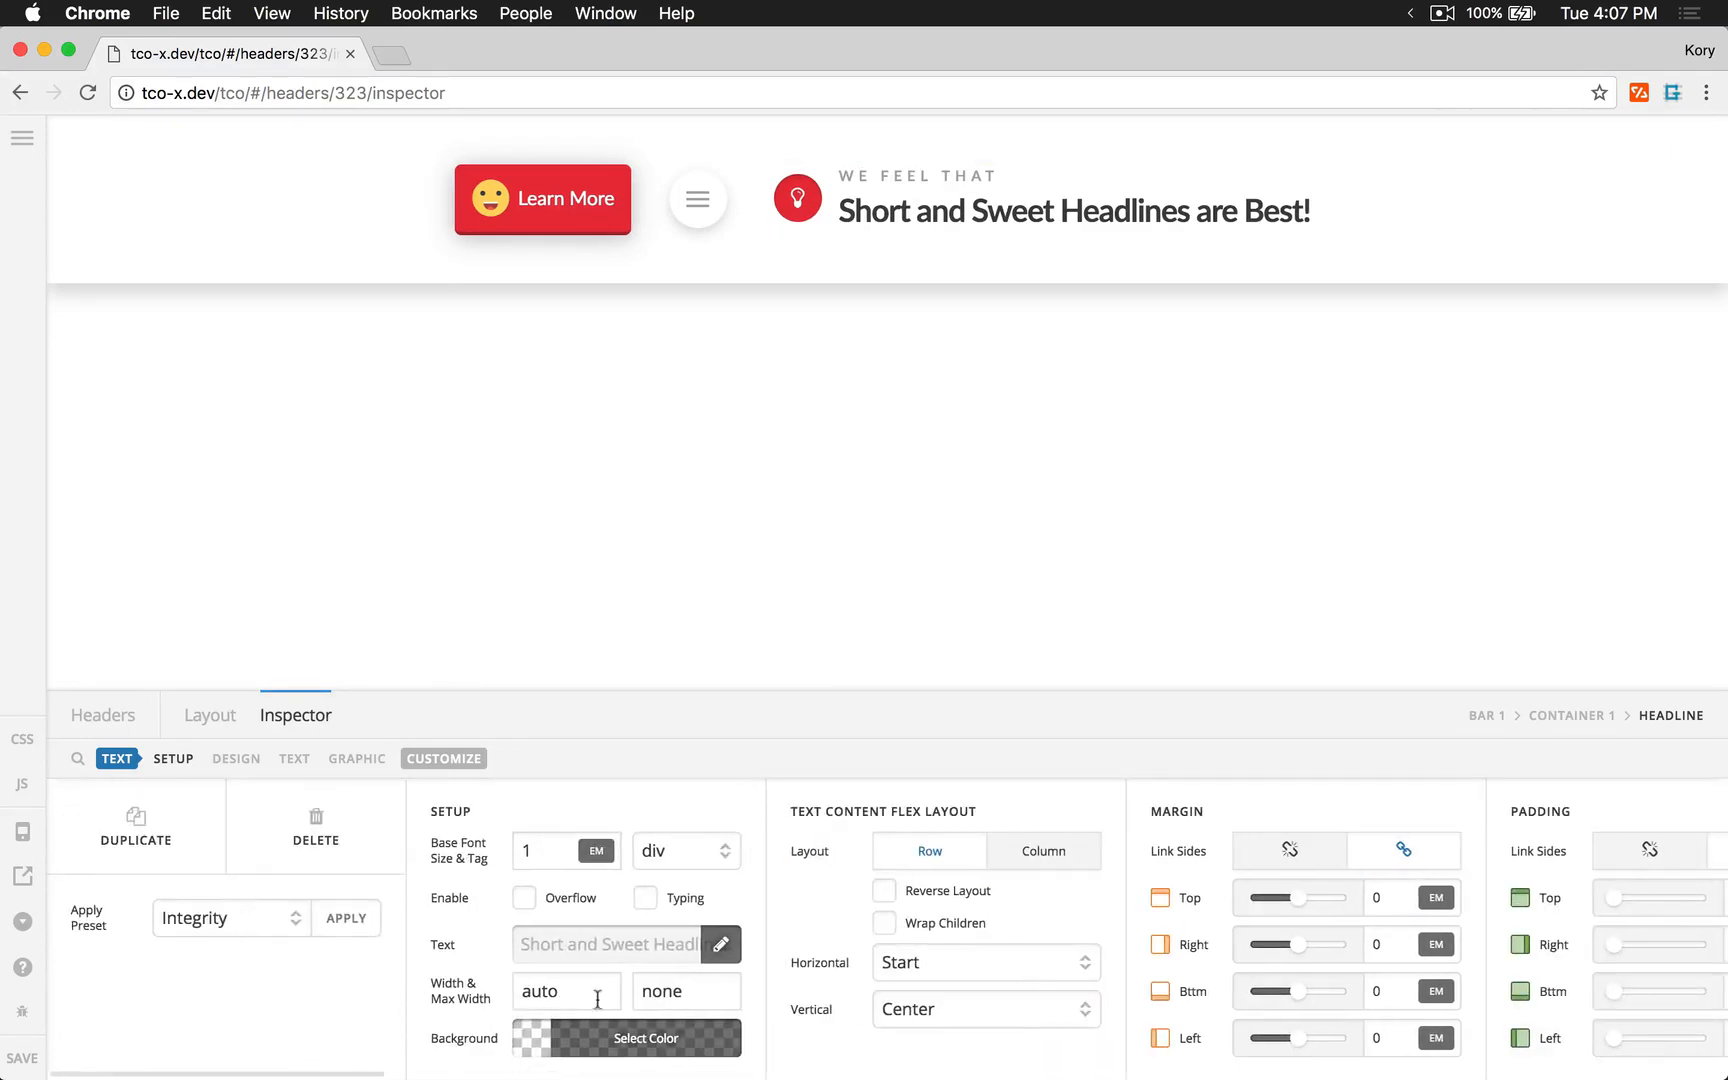
pyautogui.doubleClick(648, 990)
pyautogui.write('100')
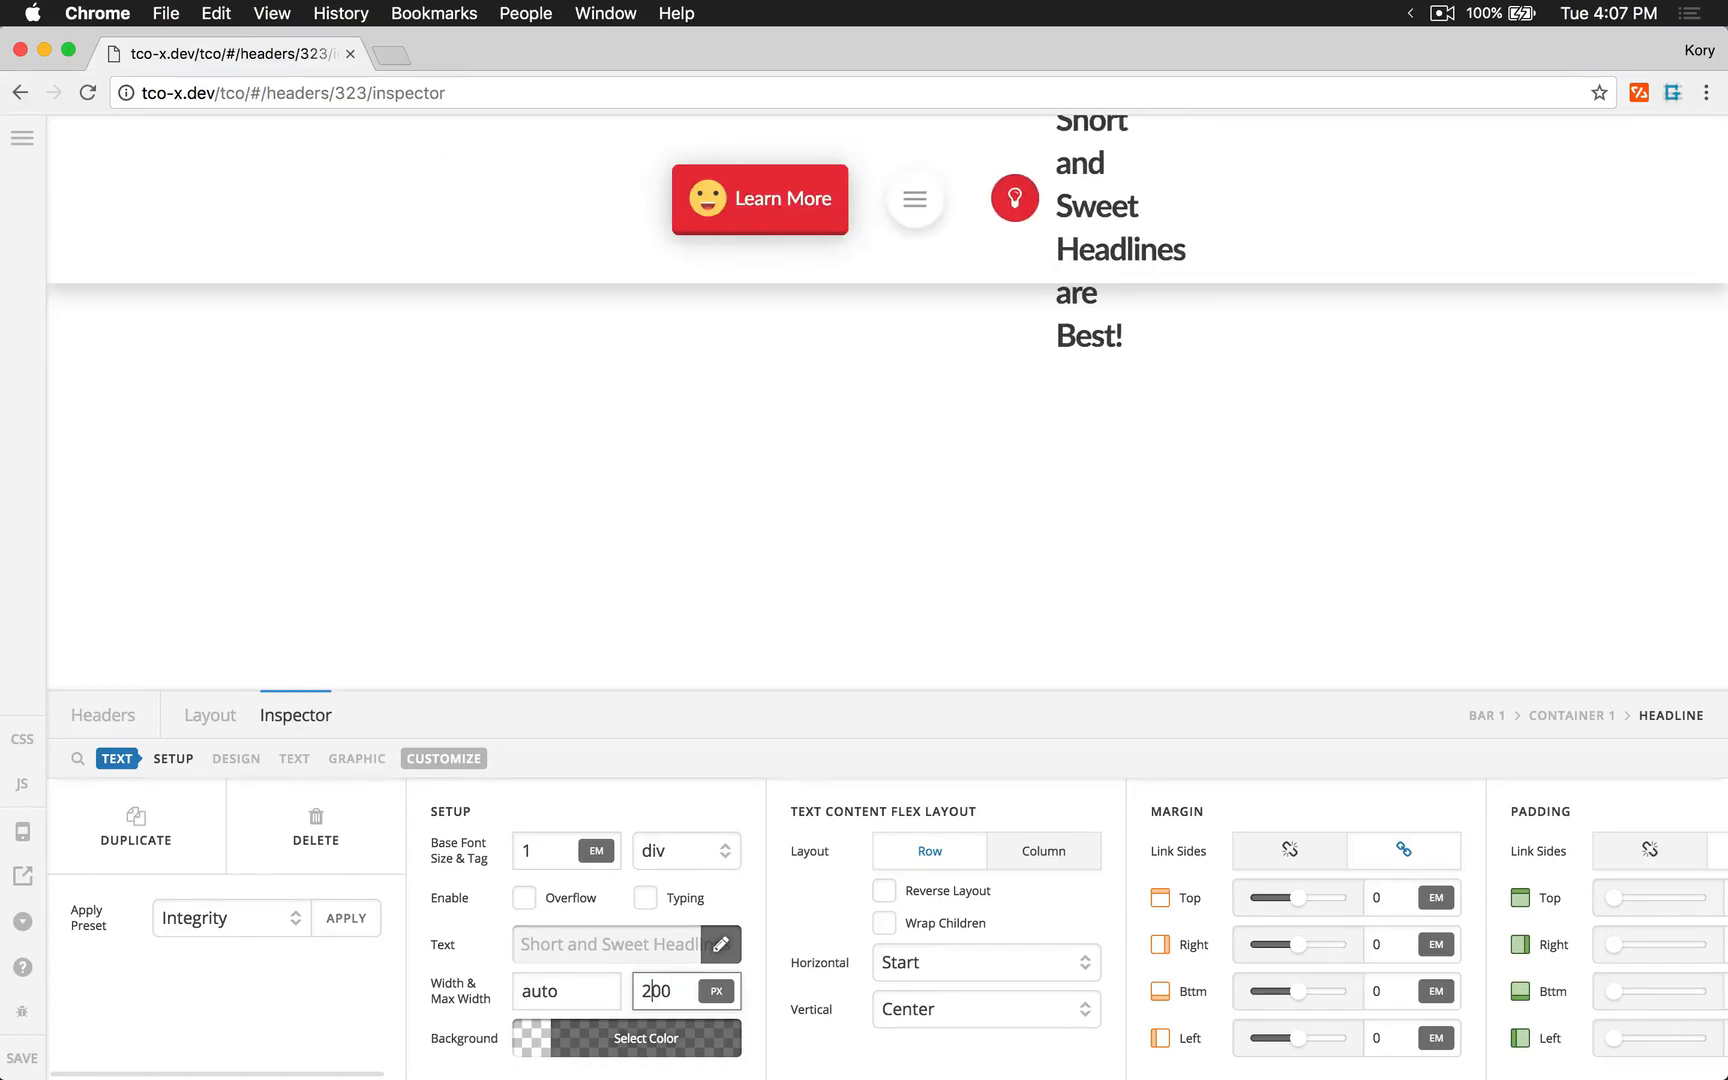
pyautogui.press('Right')
pyautogui.write('40')
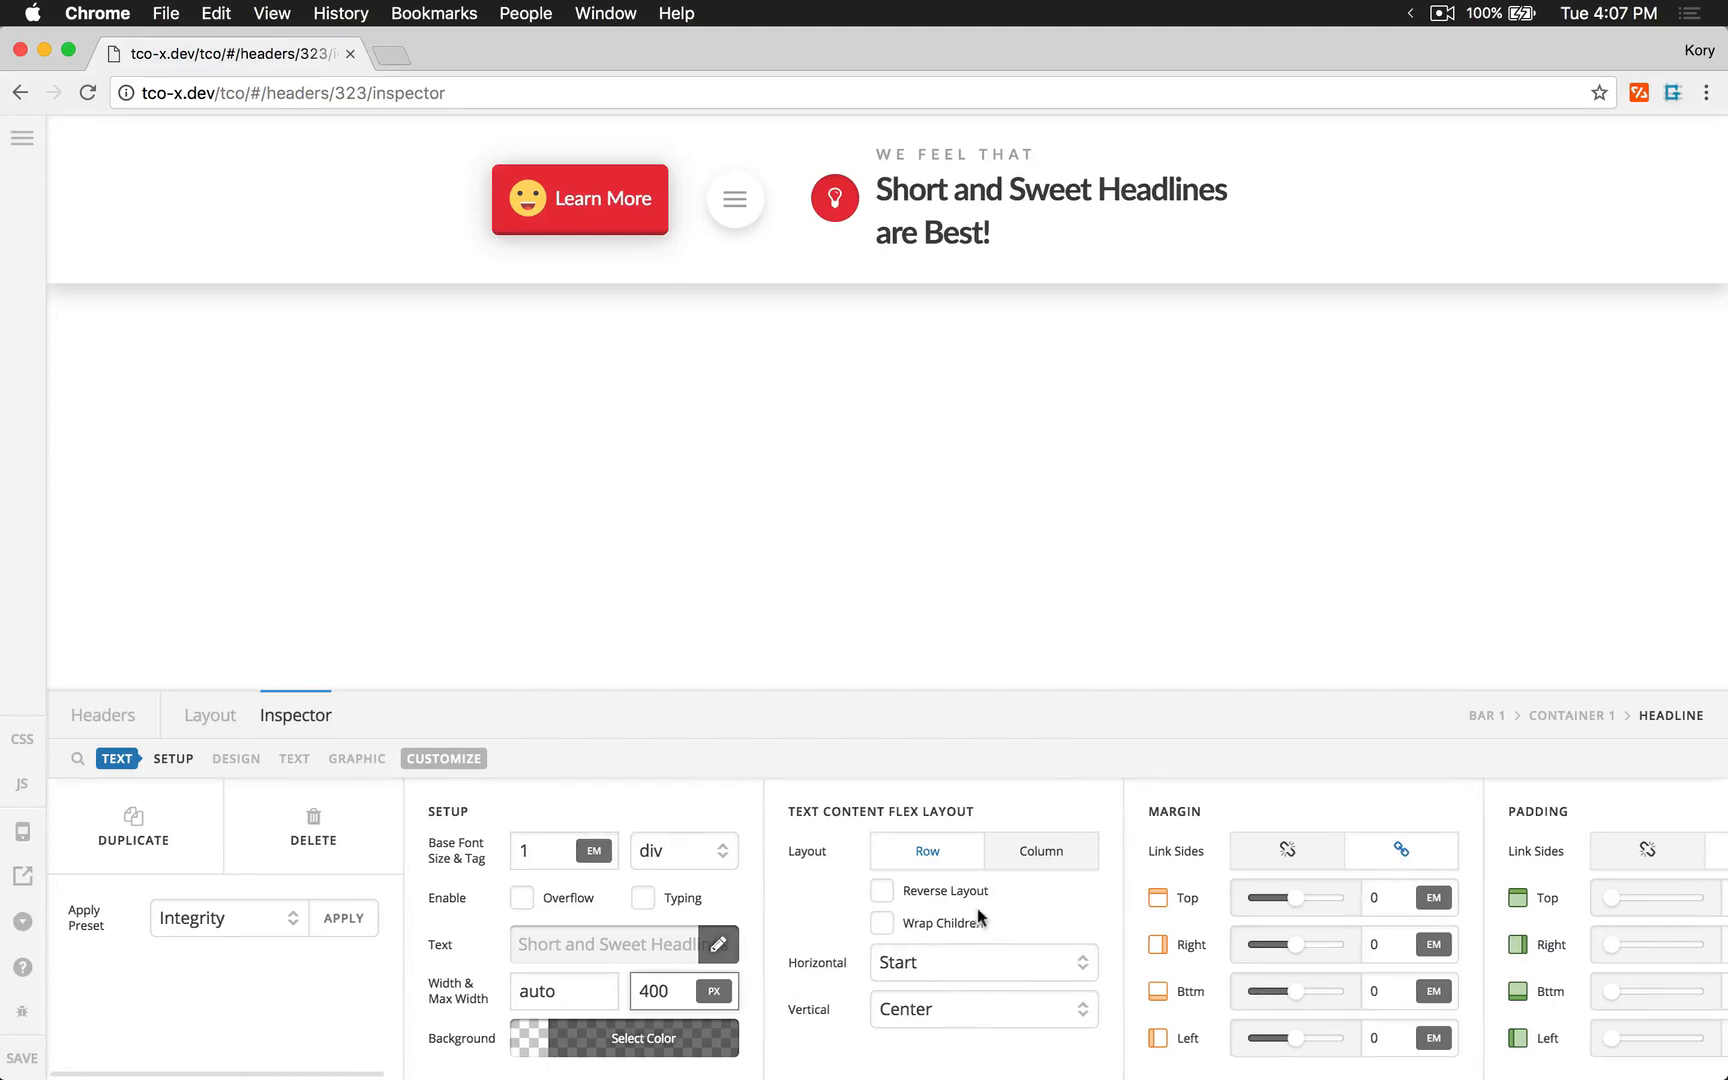
# - Try the Start and End vertical alignments for the headline's flex layout and return it to Center
pyautogui.hscroll(3, 977, 909)
pyautogui.click(868, 1000)
pyautogui.click(867, 991)
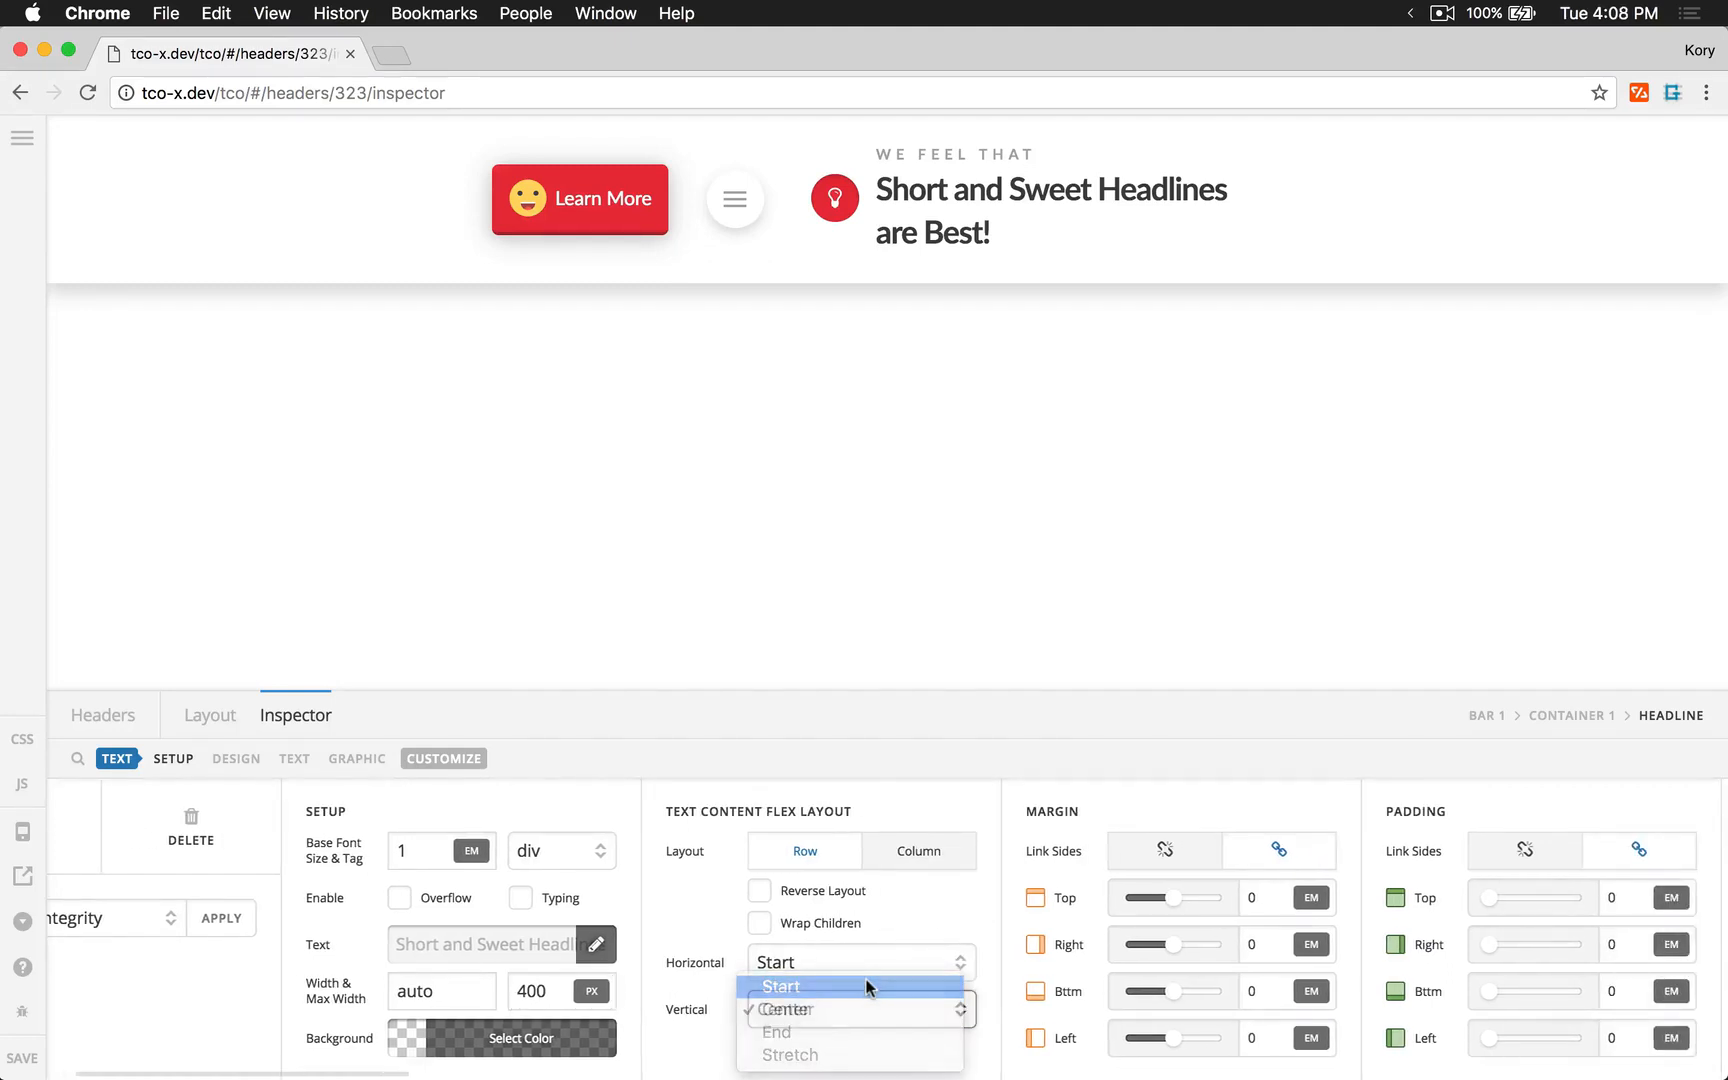
pyautogui.click(847, 1018)
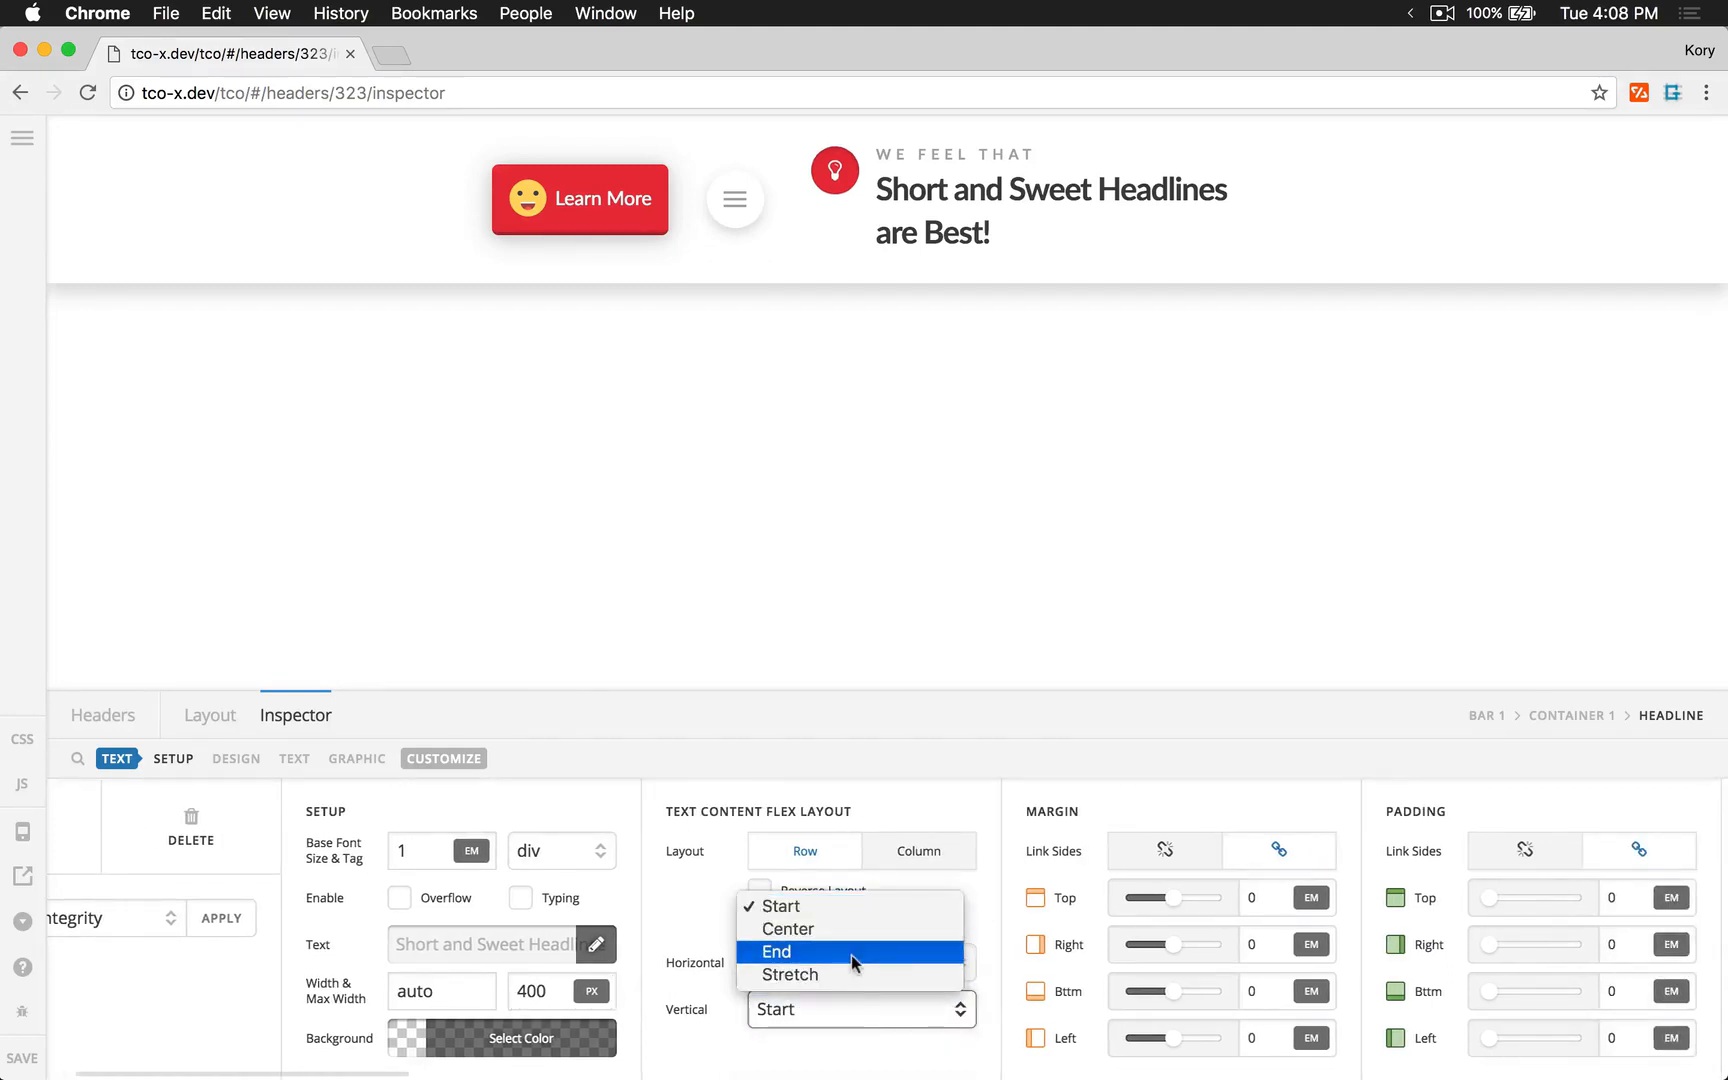
pyautogui.click(850, 954)
pyautogui.click(829, 992)
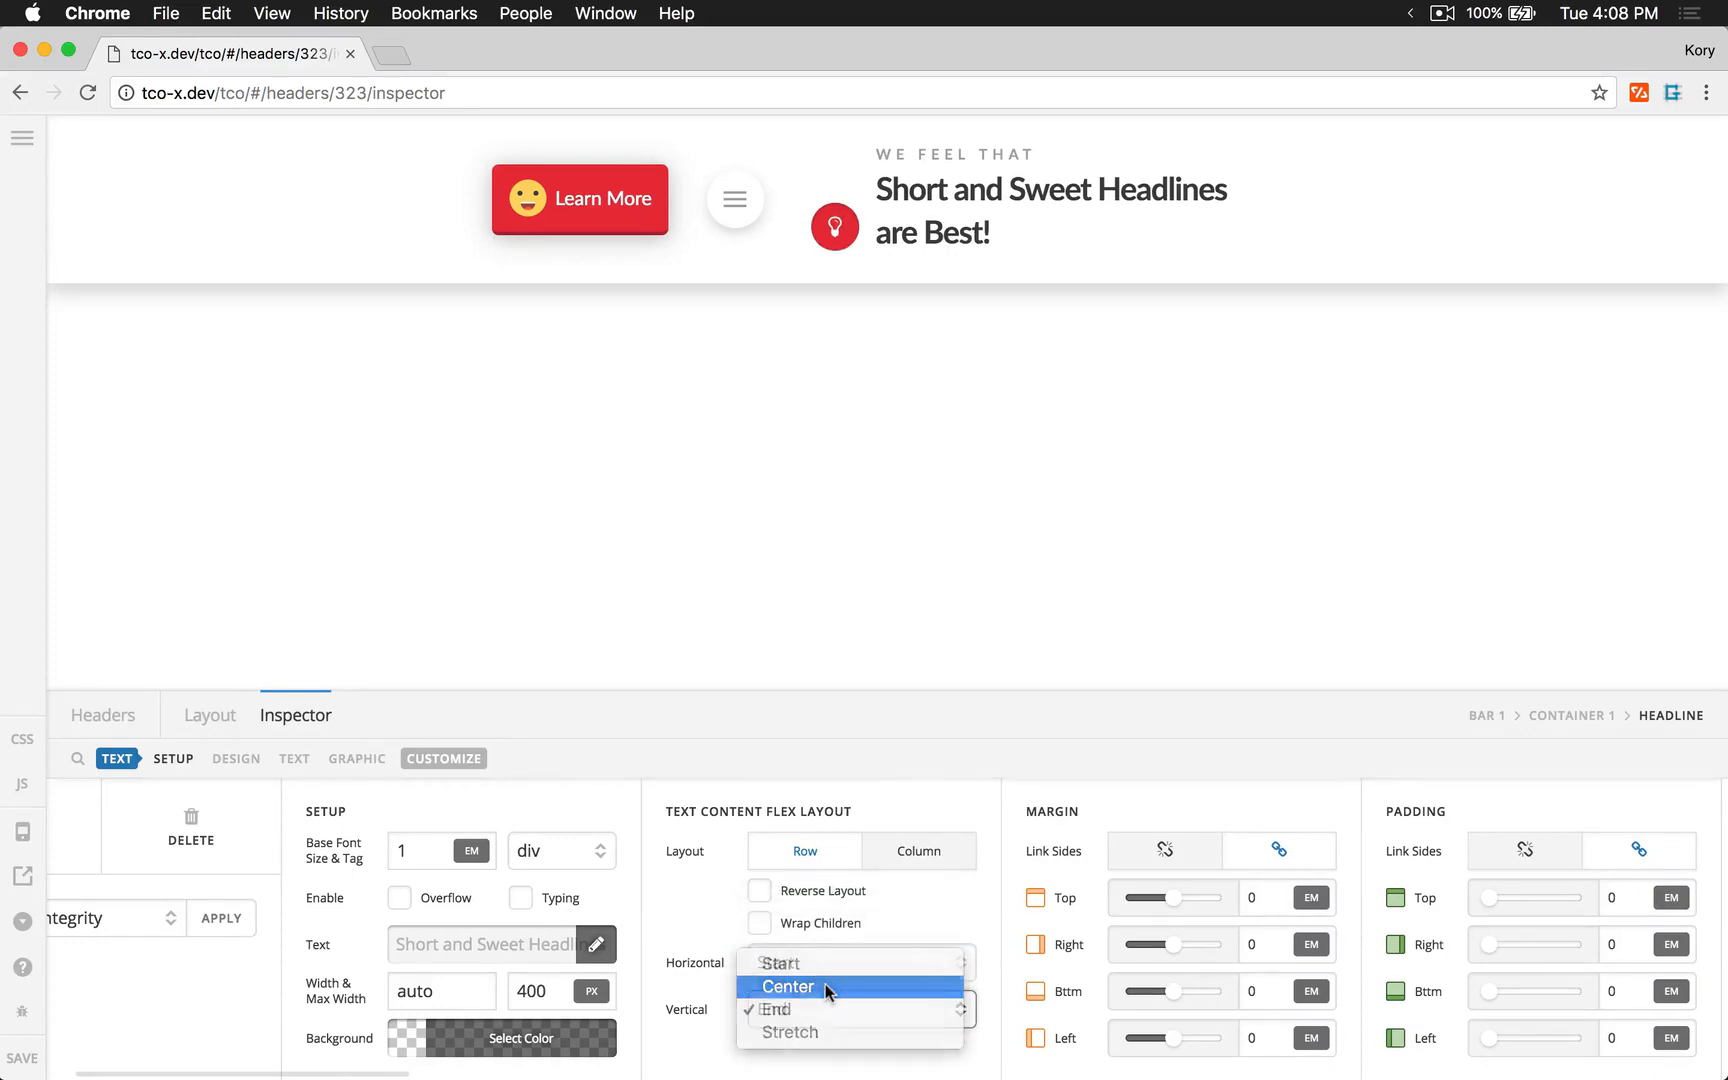
pyautogui.click(826, 989)
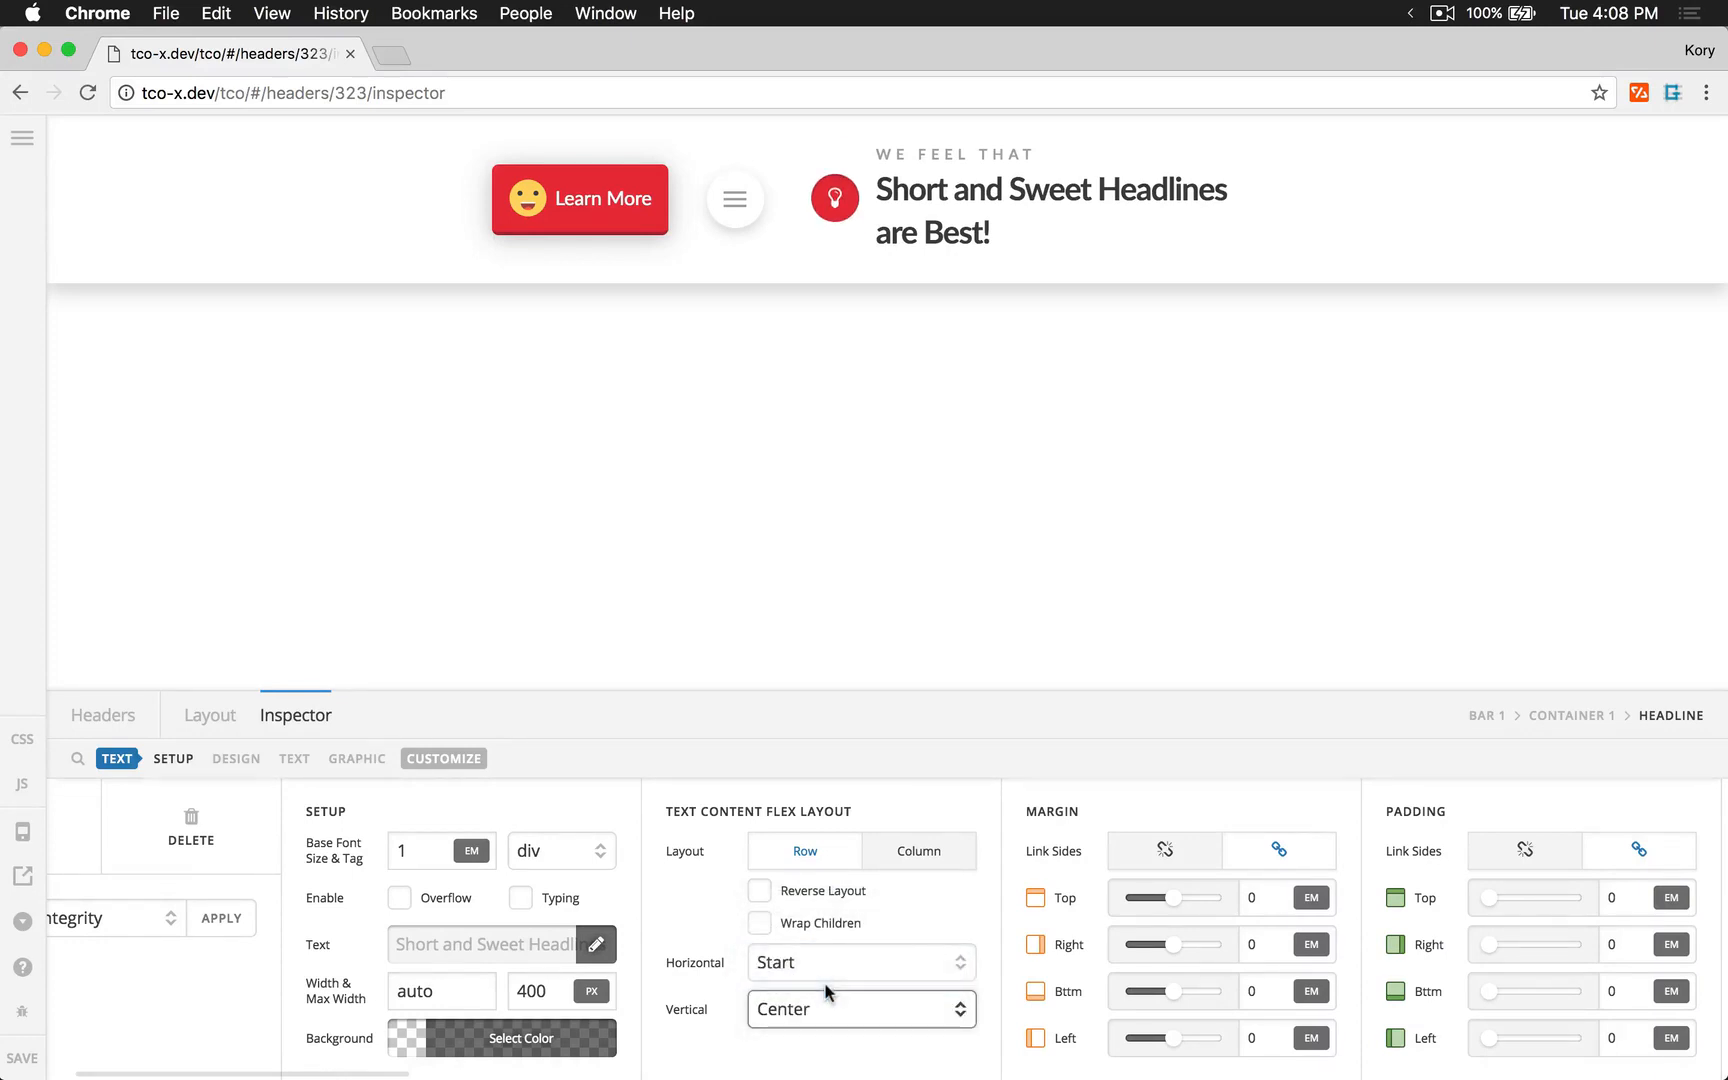